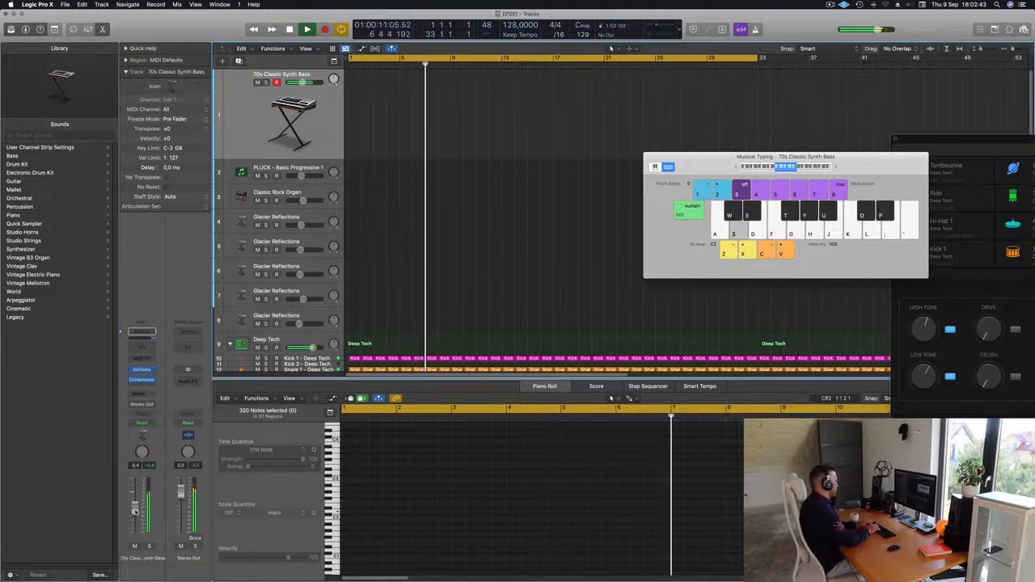
Step: Audition bass notes on the 70s Classic Synth Bass track along with the playing drums
key(k)
key(g)
key(d)
key(f)
key(d)
key(d)
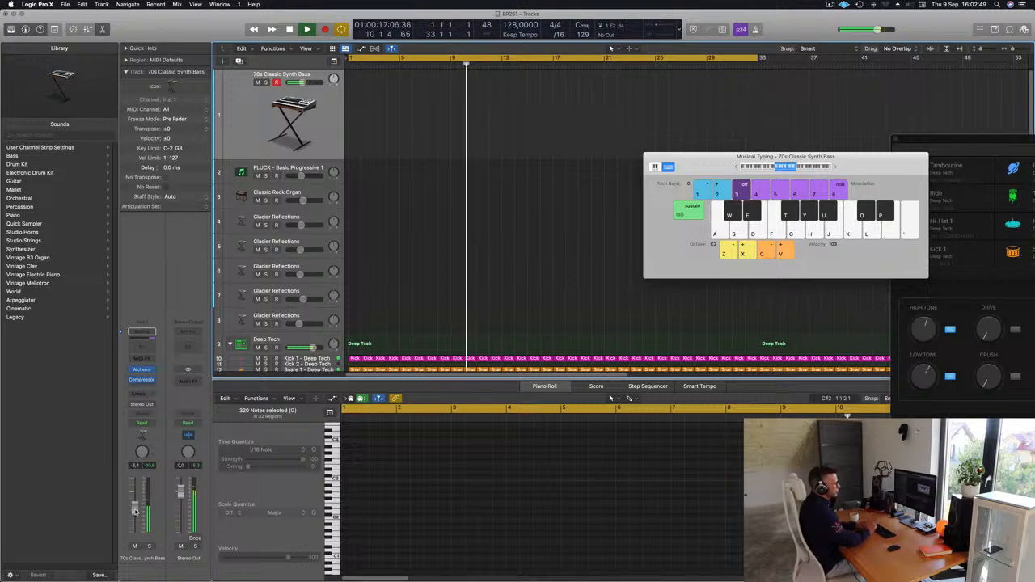
Step: Record a two-bar rhythmic bass line of repeated E notes on the 70s Classic Synth Bass track
key(r)
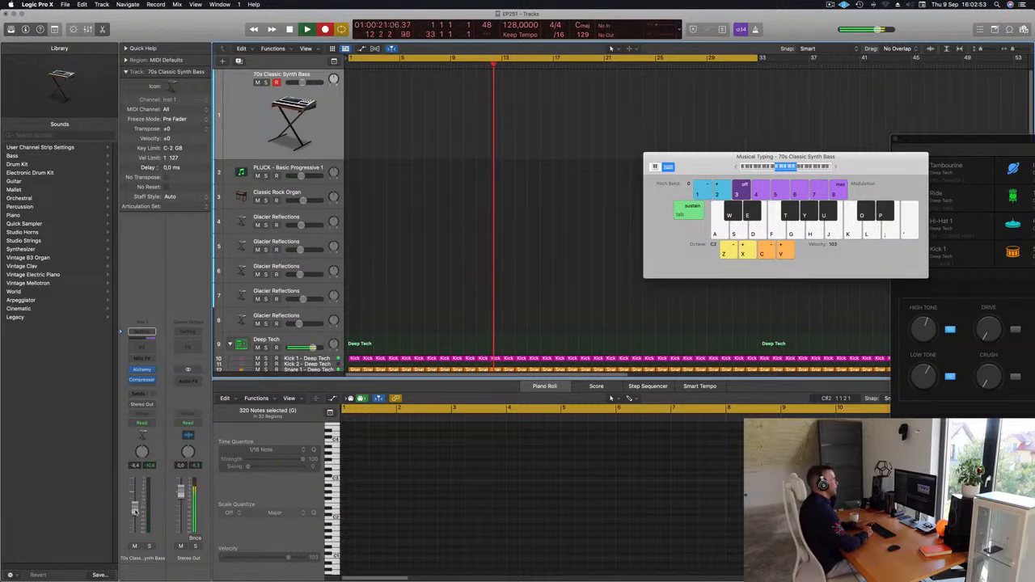
key(d)
key(d)
key(d)
key(d)
key(d)
key(d)
key(d)
key(space)
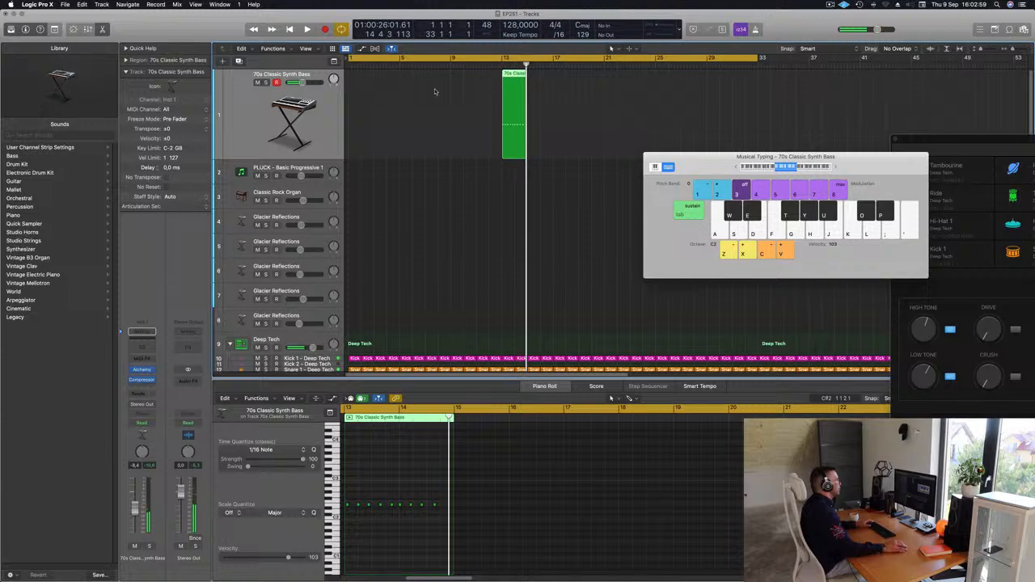
Step: Move the recorded bass region to the start of bar 1 and play it with the drums
drag(515, 75, 353, 77)
key(space)
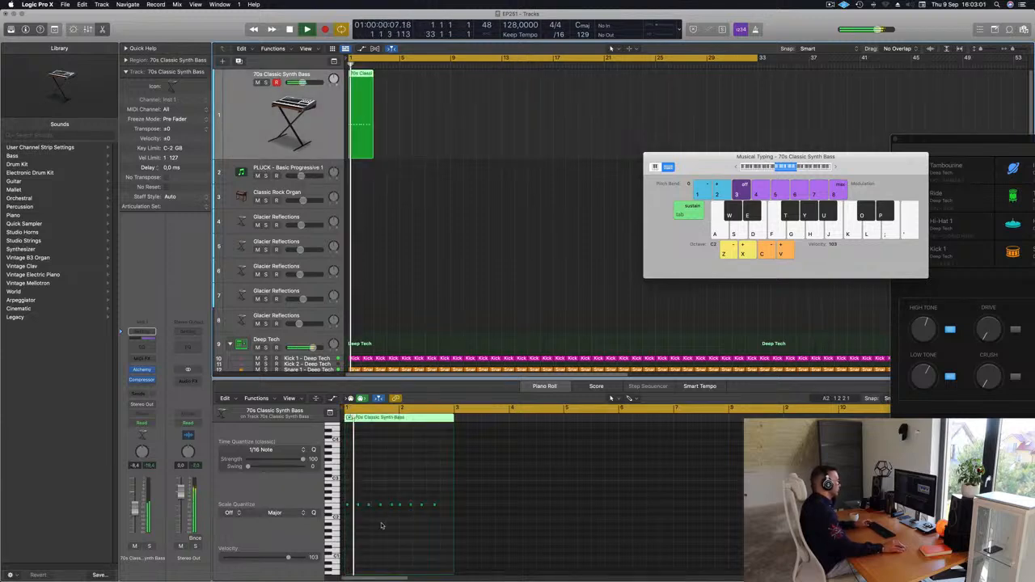
click(394, 535)
key(space)
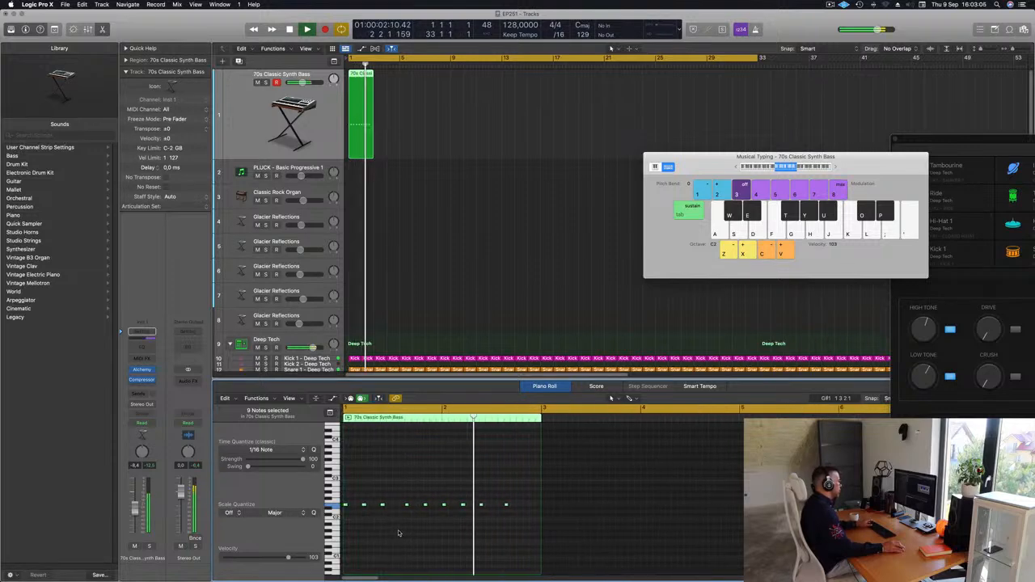
key(space)
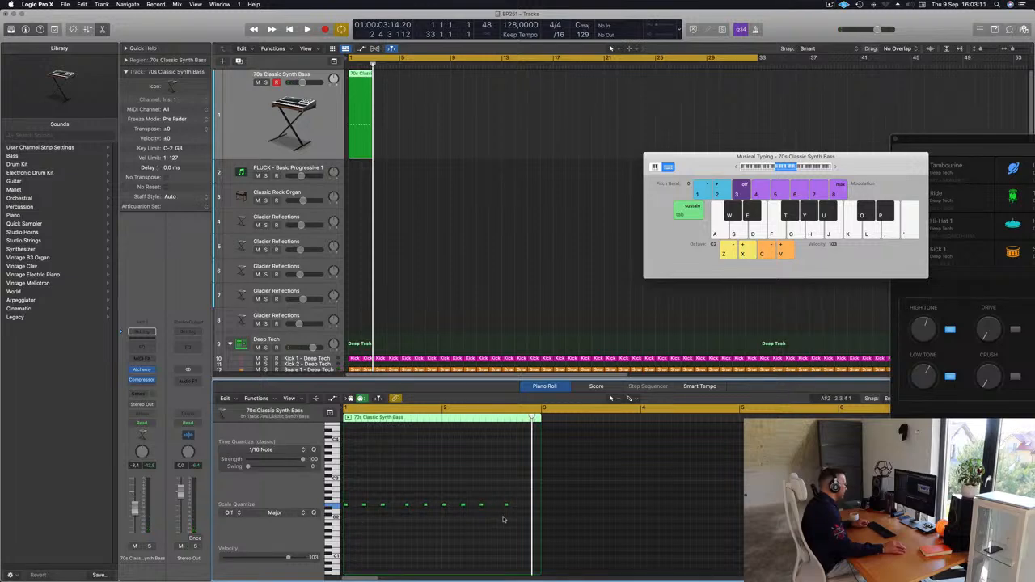
Step: Duplicate the last bass note closer to the end of bar 2 at the same pitch and play the region
drag(505, 507, 524, 507)
key(space)
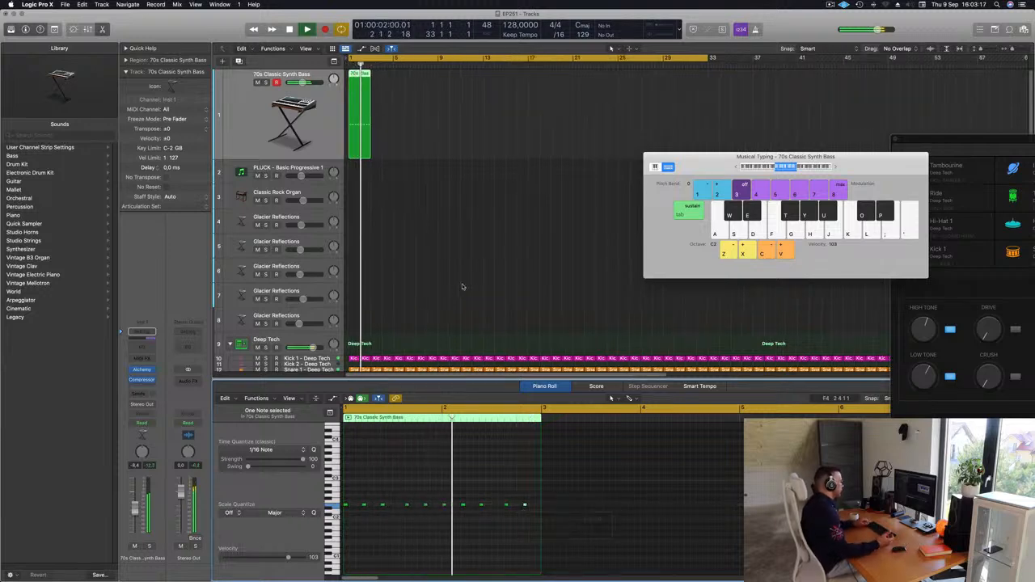
key(space)
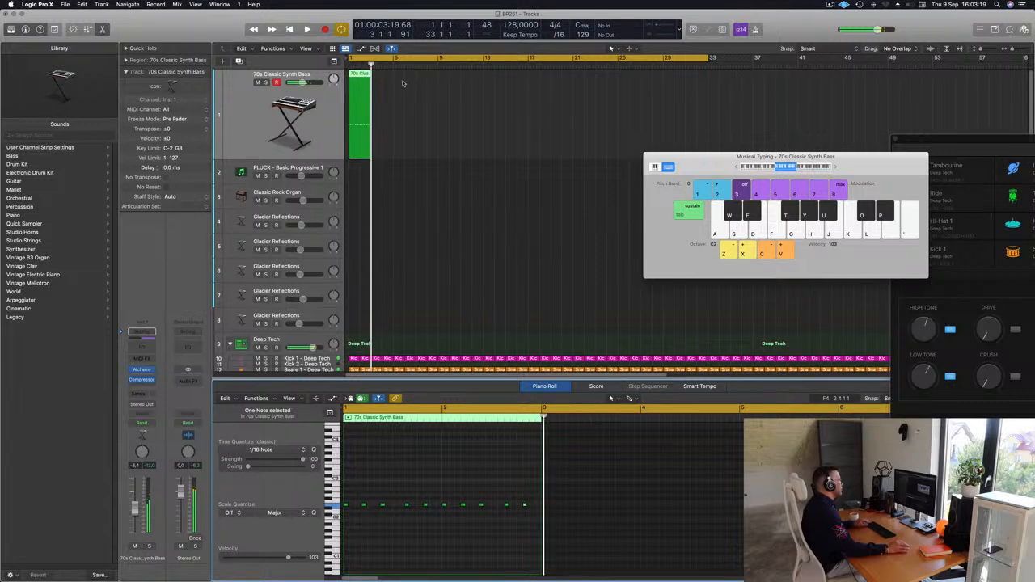
Step: Repeat the two-bar bass region three times to cover eight bars and play from the start
key(super+v)
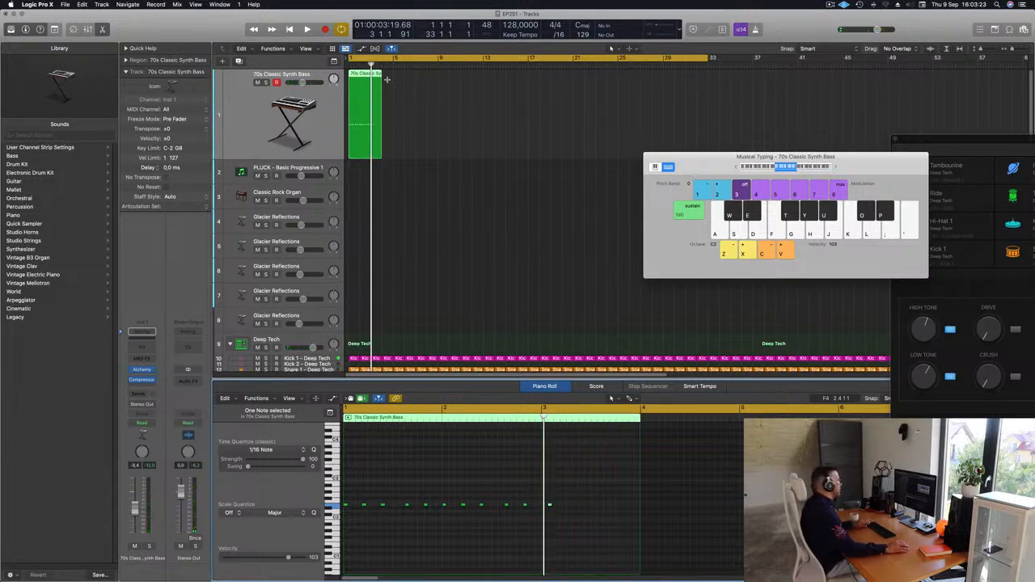
key(super+z)
click(391, 83)
click(351, 105)
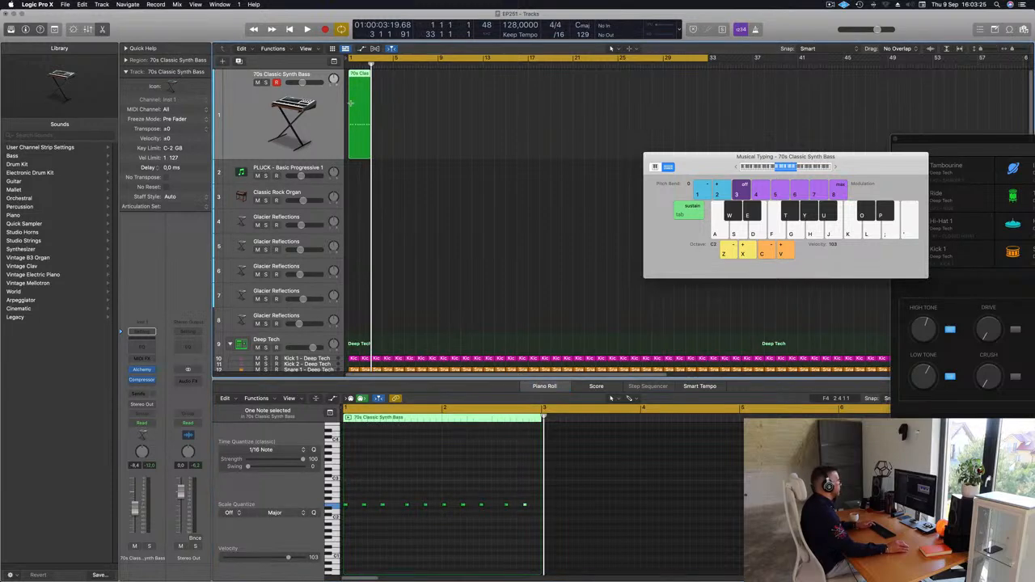
key(super+r)
key(super+r)
key(super+r)
key(space)
key(Return)
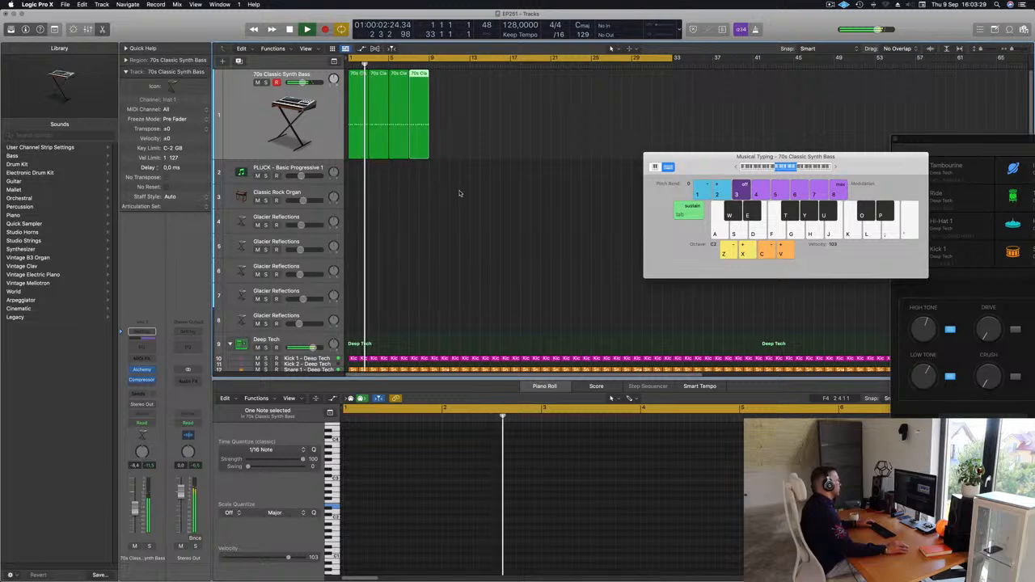
Step: Raise the last note of the first bass region by one semitone and listen to the change
click(354, 78)
key(Return)
drag(518, 493, 531, 514)
key(Return)
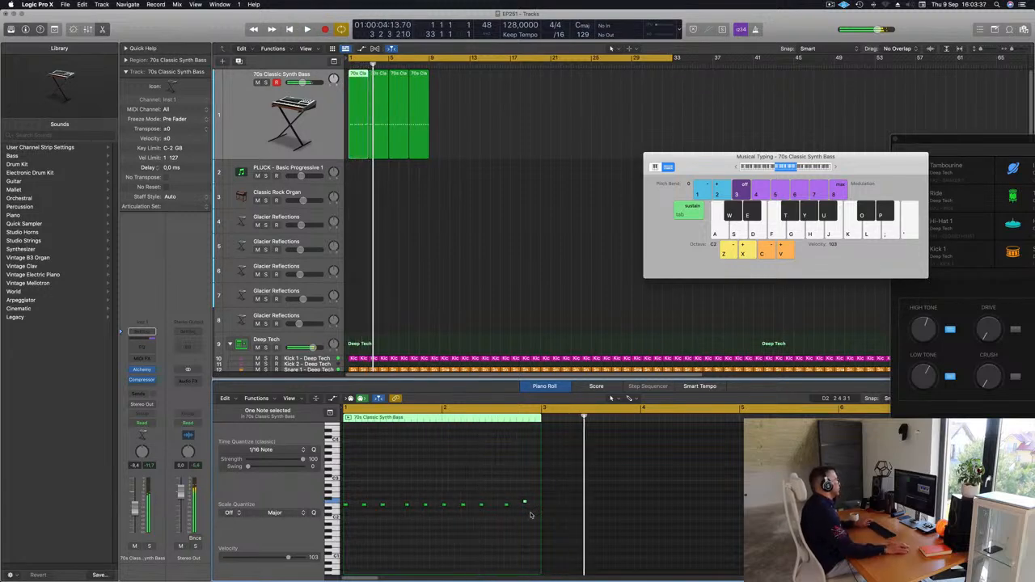
Step: Replace the three following bass regions with repeats of the edited first region and play them
drag(433, 127, 377, 145)
key(Delete)
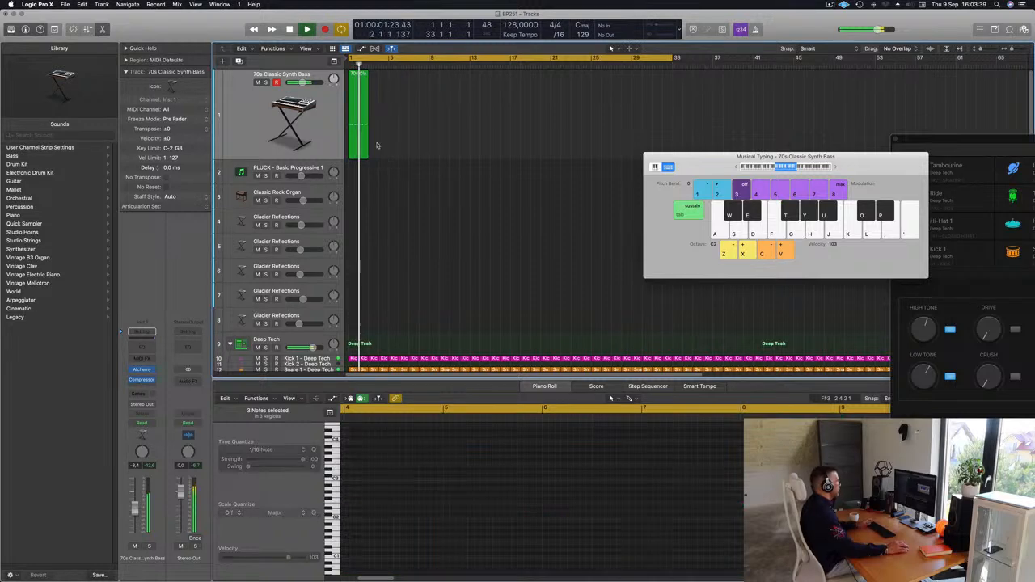
key(space)
key(super+z)
key(space)
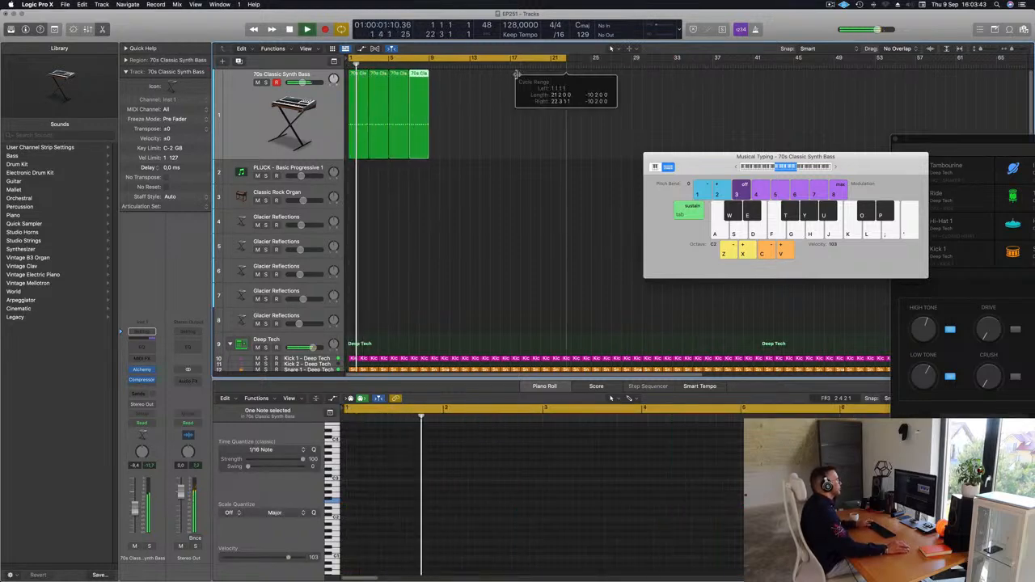
Step: Shorten the cycle range to the eight bars of bass regions, select all of them and play from the start
scroll(429, 164, up, 5)
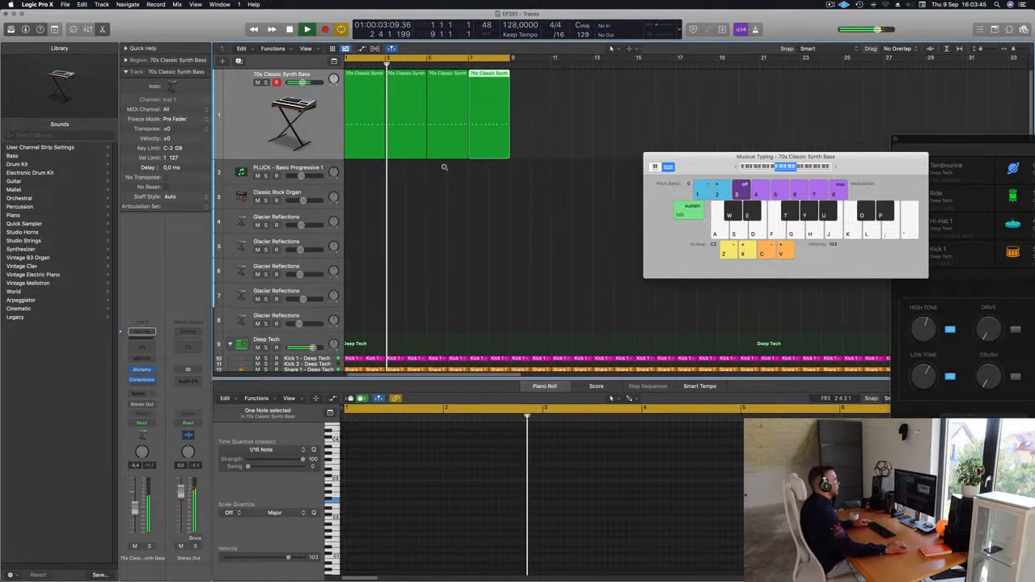
click(226, 139)
key(space)
key(space)
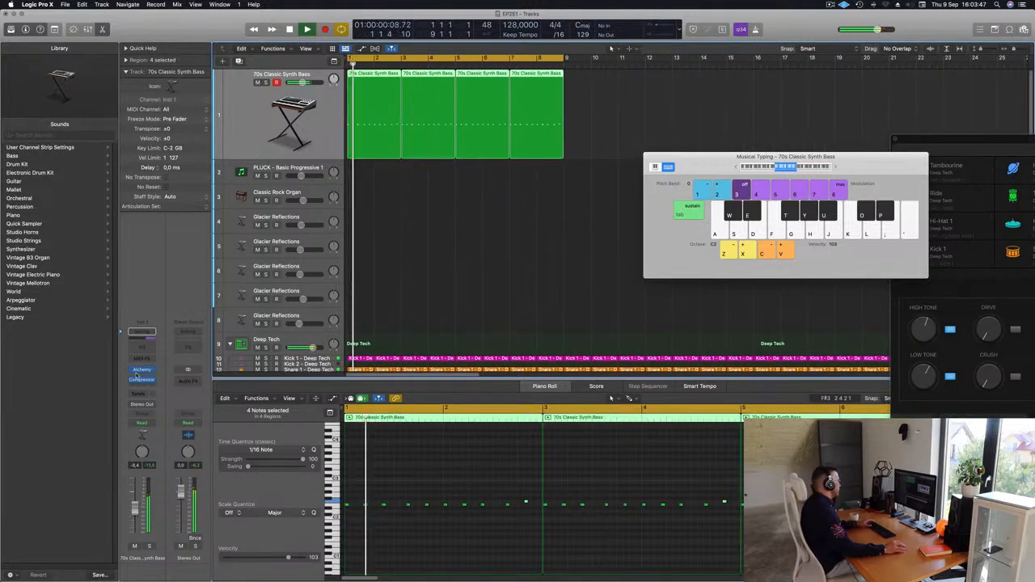
Step: Open the bass track's Alchemy synth, try its performance snapshots and blend the sound between Smooth and Bright
click(141, 369)
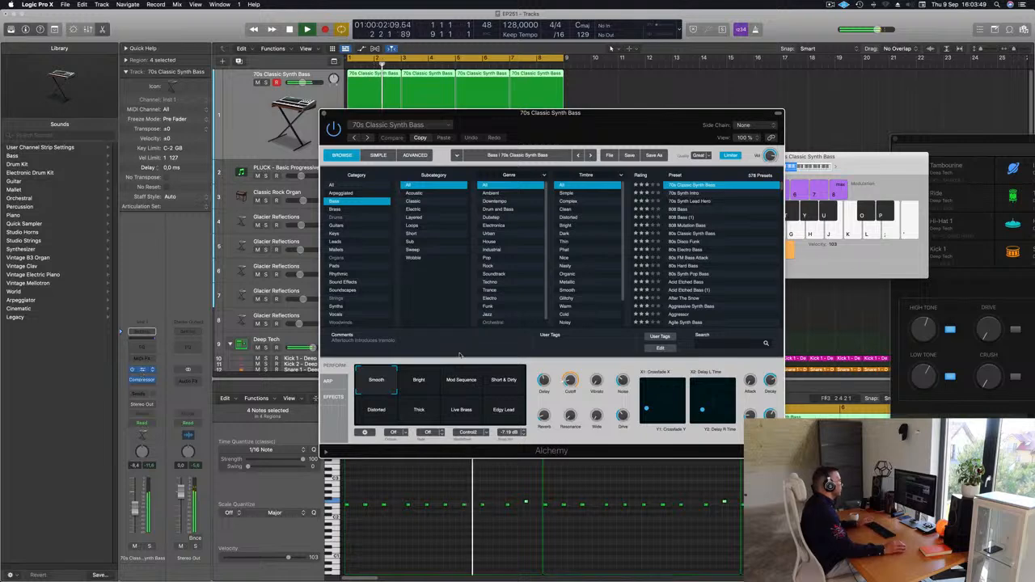
click(412, 385)
click(461, 382)
click(420, 384)
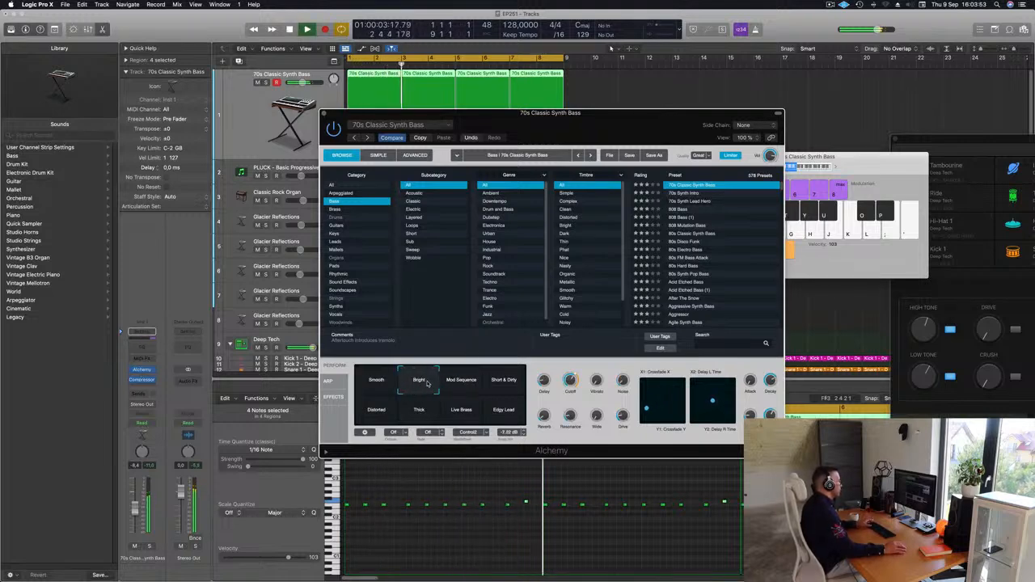
click(398, 383)
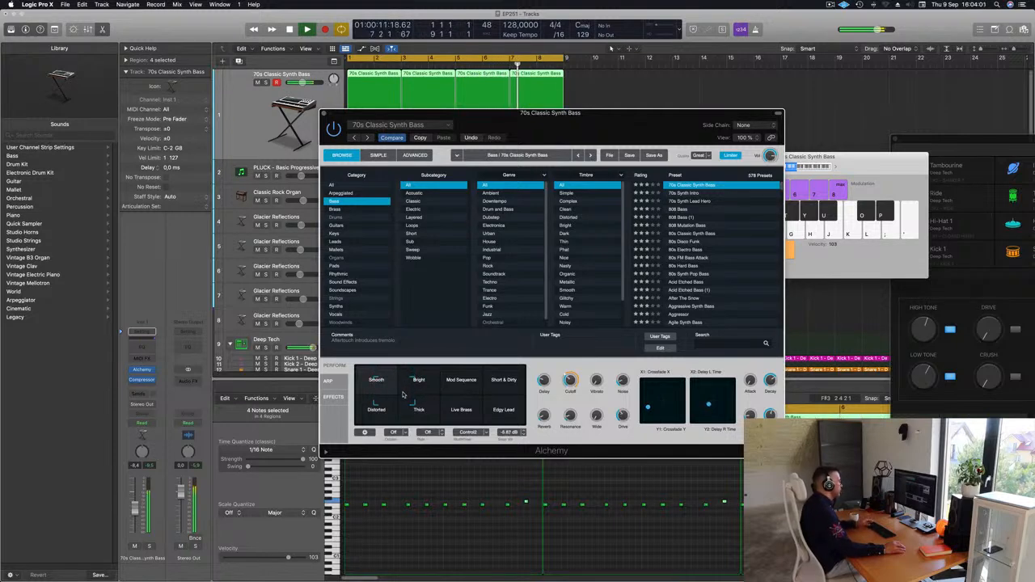
click(405, 378)
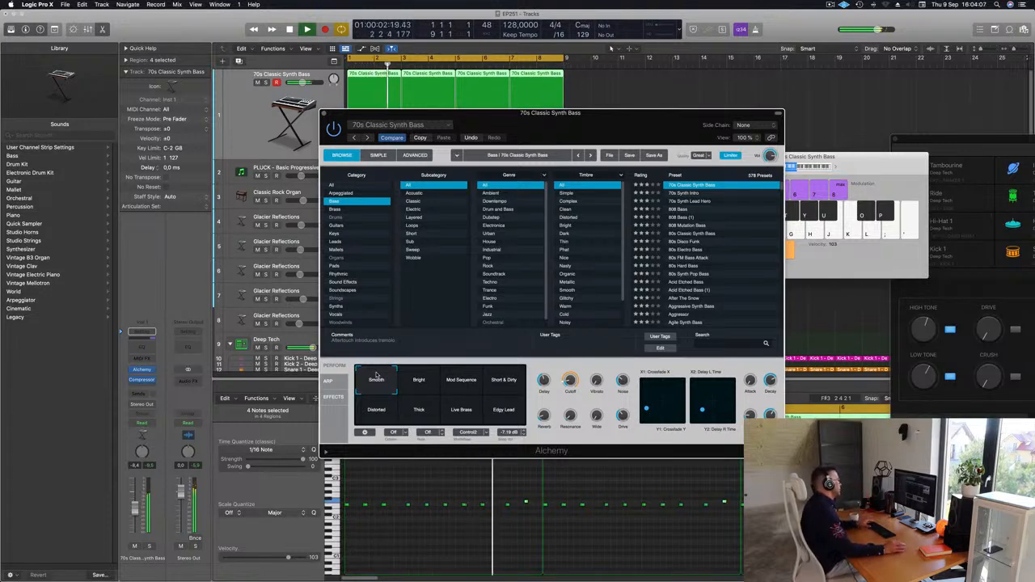
drag(377, 375, 437, 377)
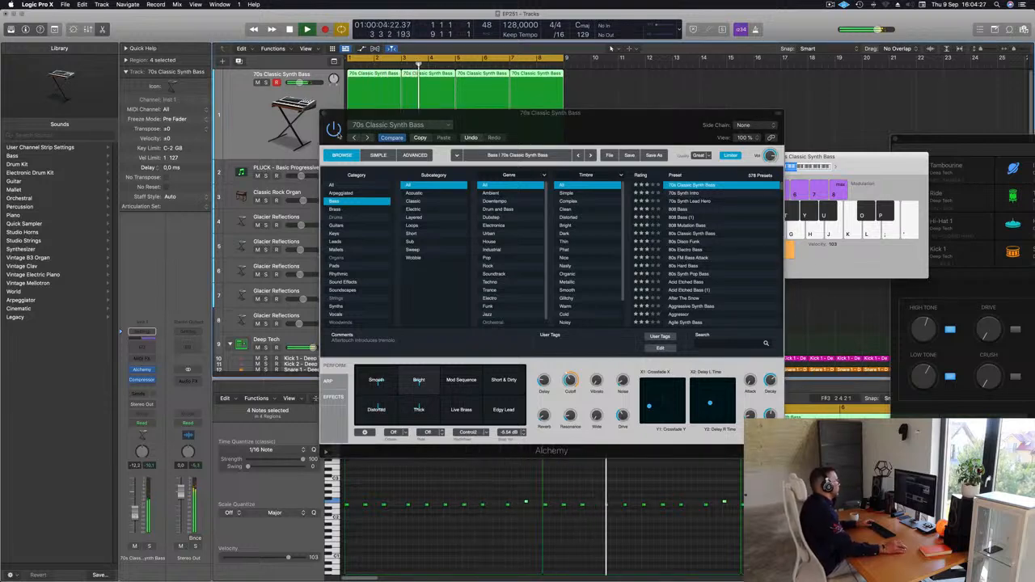
Step: Copy the first bass region to bar 1 of the PLUCK - Basic Progressive 1 track and transpose its notes up an octave
click(278, 168)
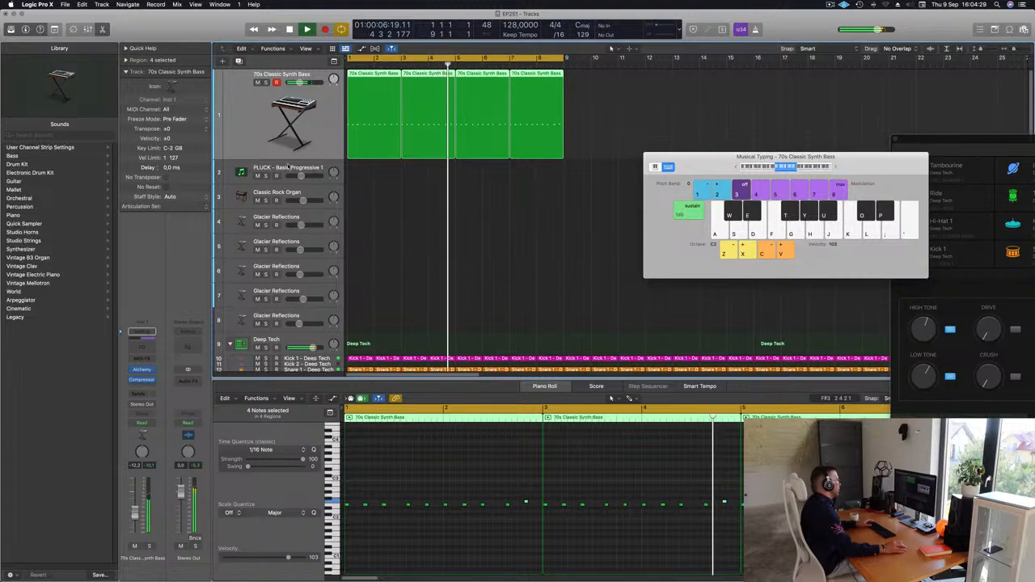
click(376, 109)
drag(376, 109, 375, 168)
key(space)
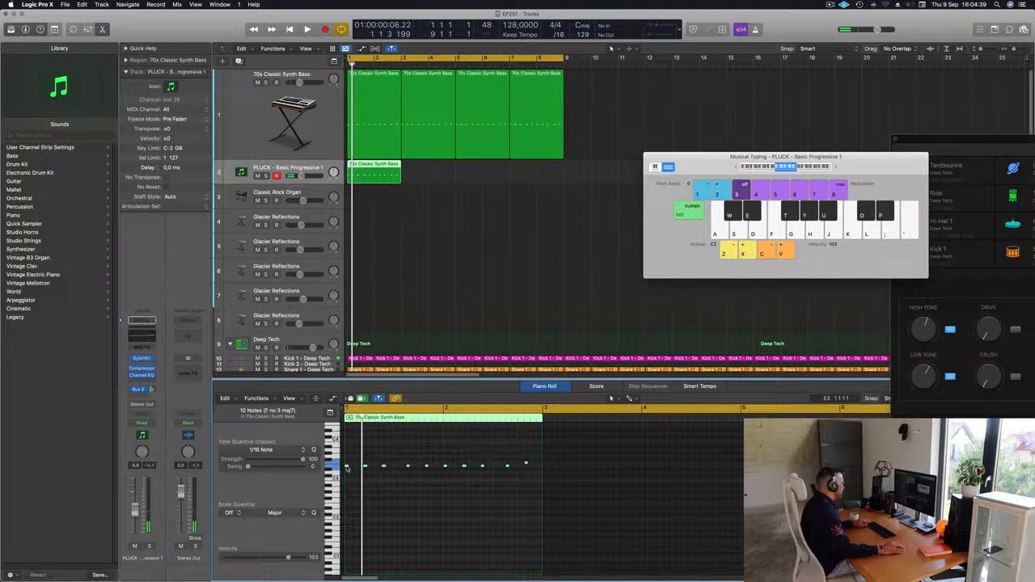
Step: Duplicate the pluck region's notes one octave lower and repeat the region three times to cover eight bars
drag(347, 475, 354, 493)
key(space)
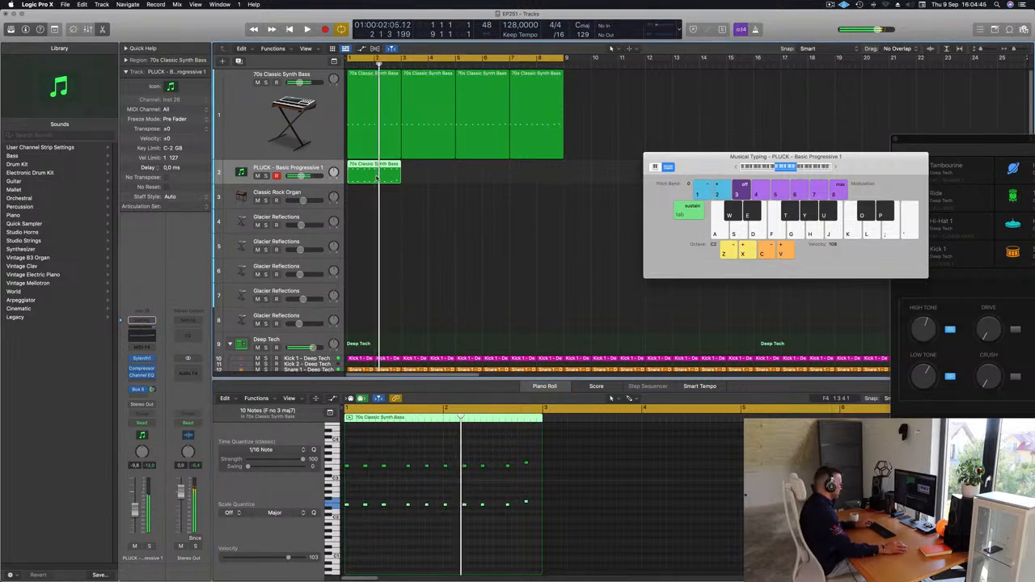
key(super+r)
key(super+r)
key(super+r)
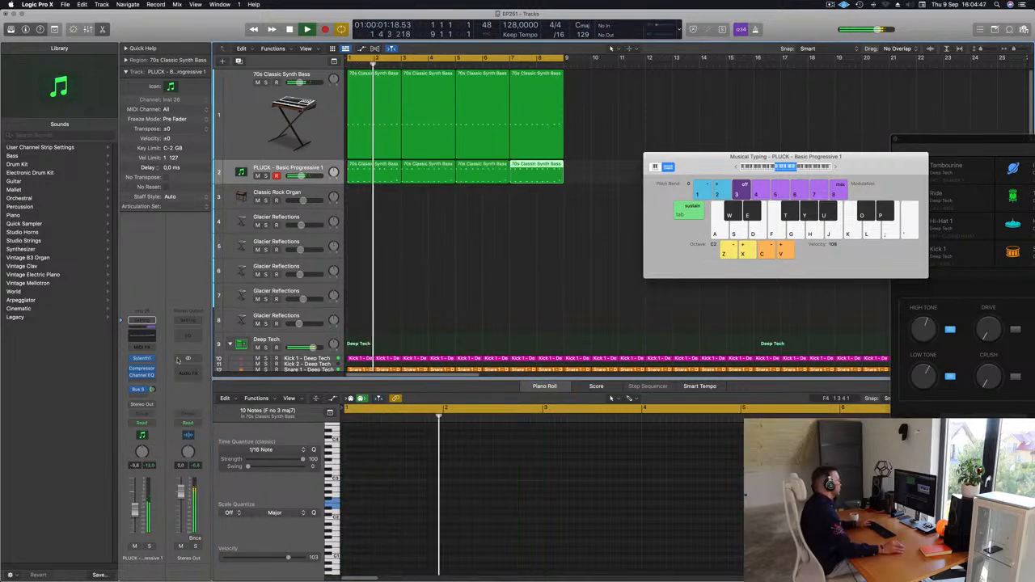
Step: Set the delay Dry/Wet in the pluck track's Sylenth1 synth to about 65% and close the plug-in
click(143, 360)
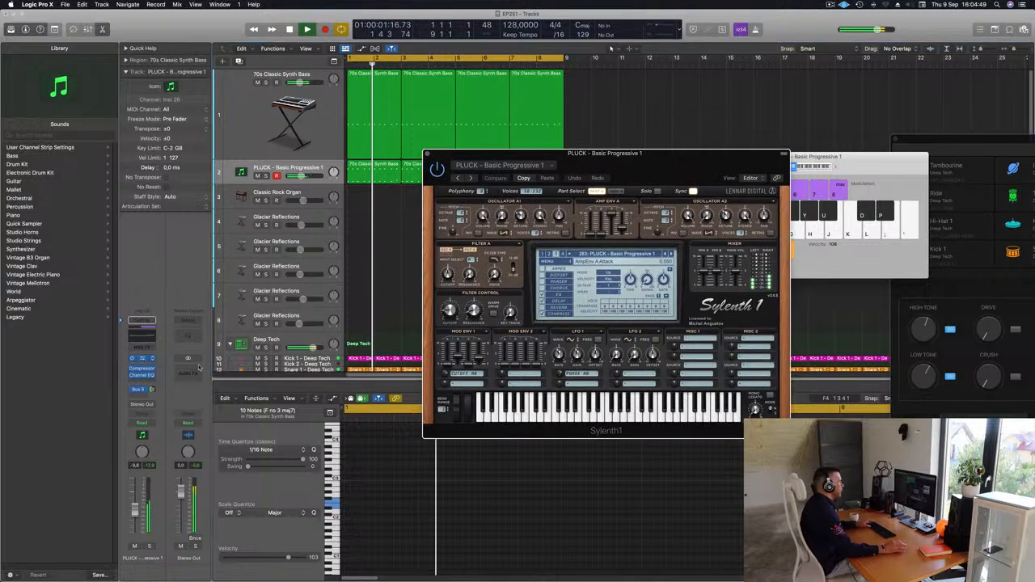
drag(657, 173, 628, 176)
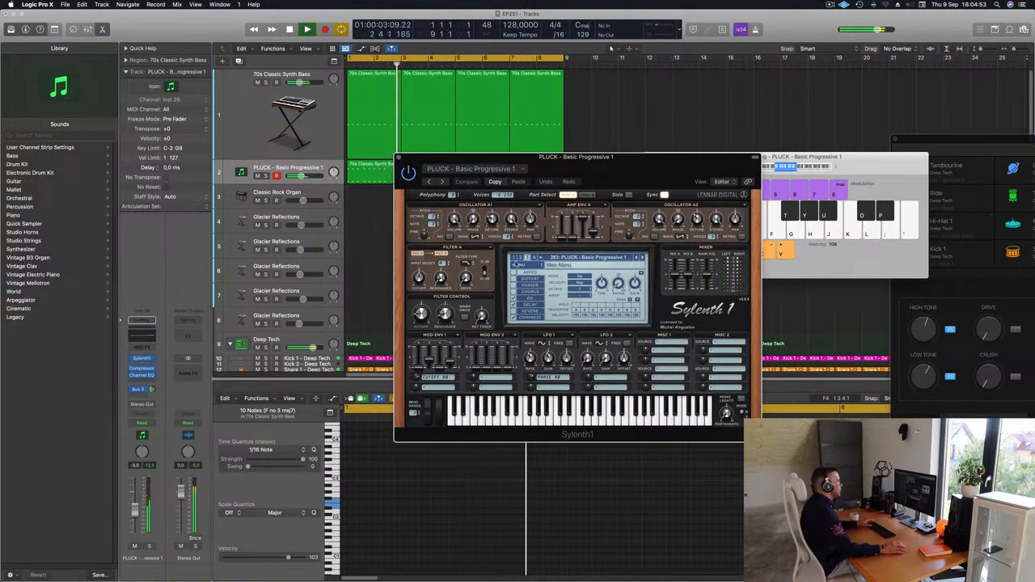
click(530, 304)
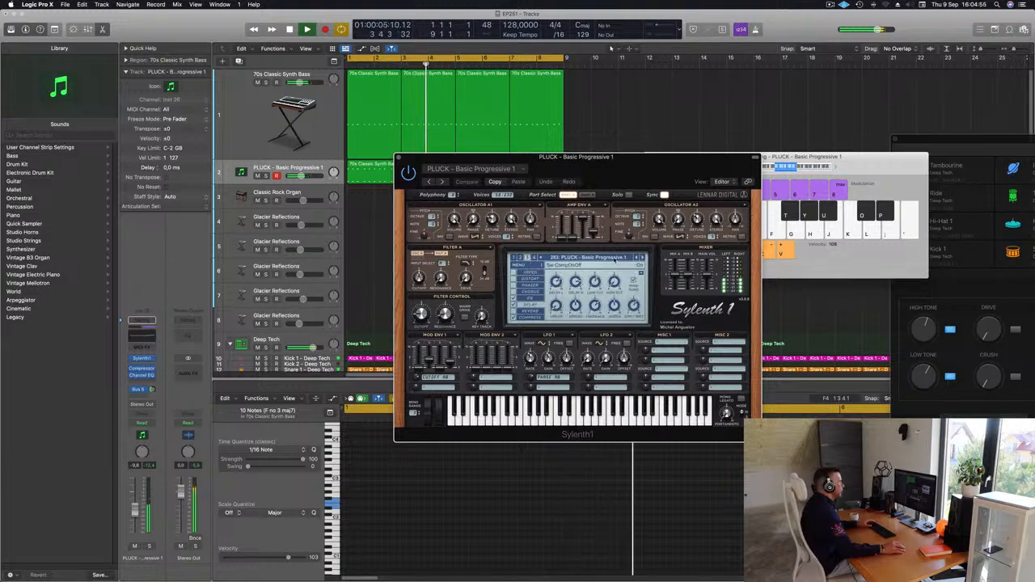
drag(577, 306, 578, 303)
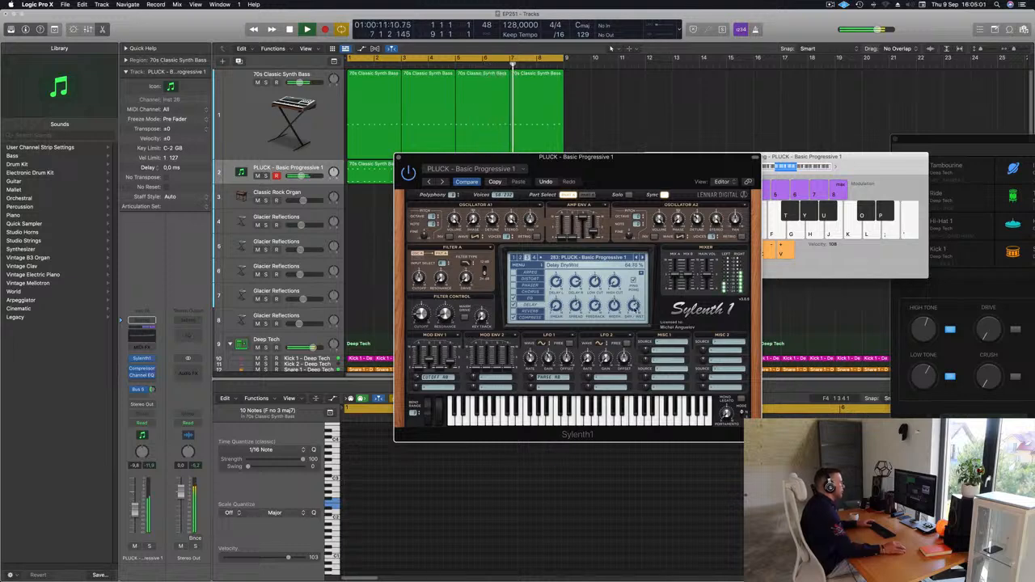
mouse_move(643, 168)
mouse_down()
mouse_move(610, 187)
mouse_move(654, 176)
mouse_up()
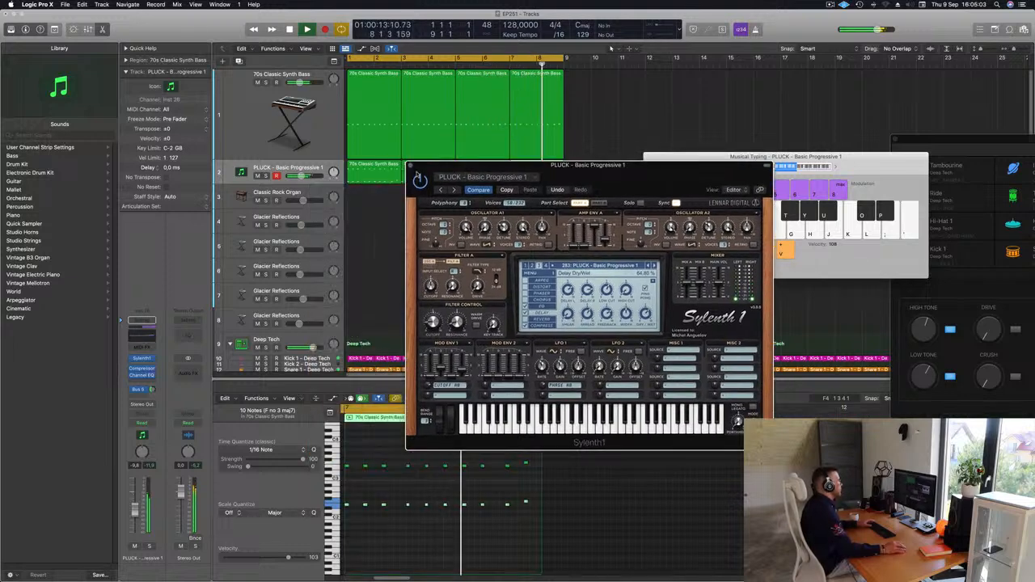
click(410, 164)
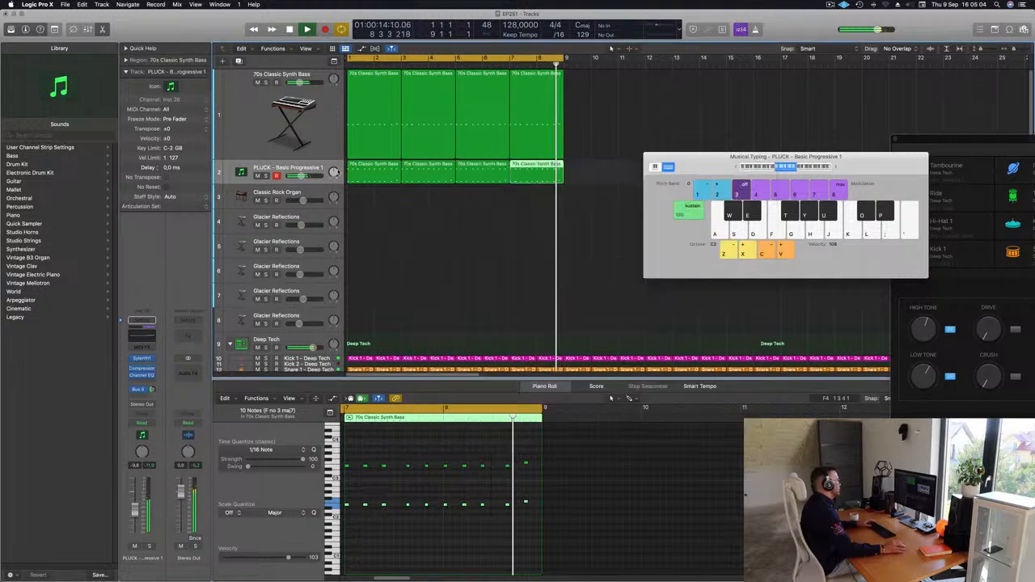
Step: Set the Delay in the bass track's Alchemy synth to about 20% and move the plug-in window aside
click(322, 113)
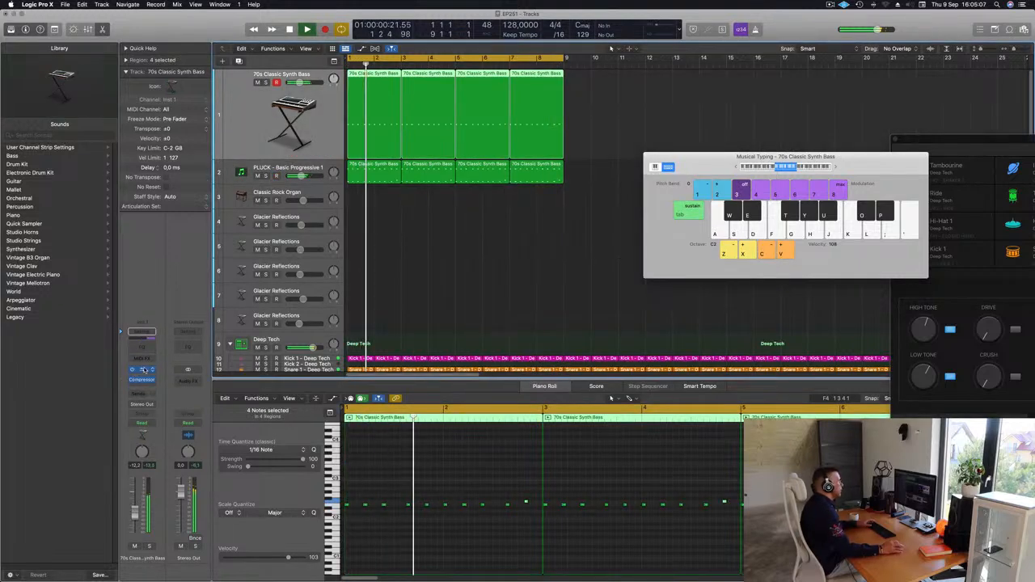
click(139, 370)
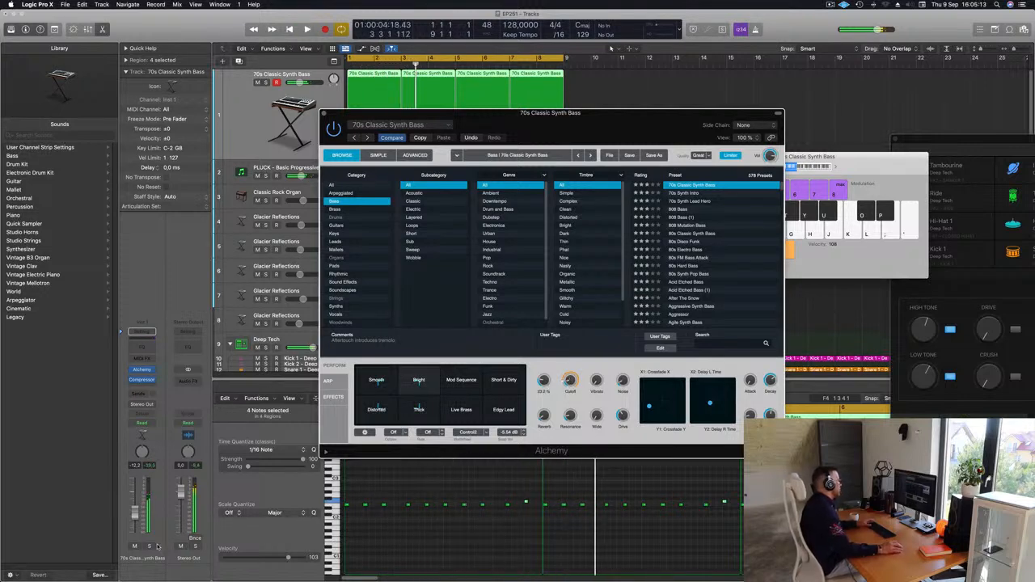
drag(566, 125, 1000, 120)
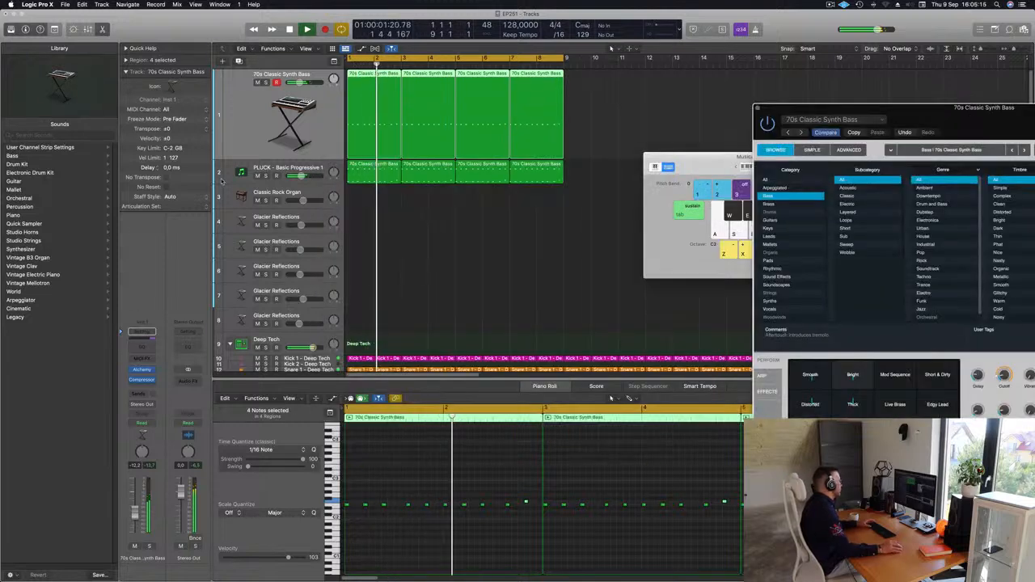
Step: Lower the PLUCK - Basic Progressive 1 track's volume to about -13.2 dB and play the arrangement from the start
click(283, 169)
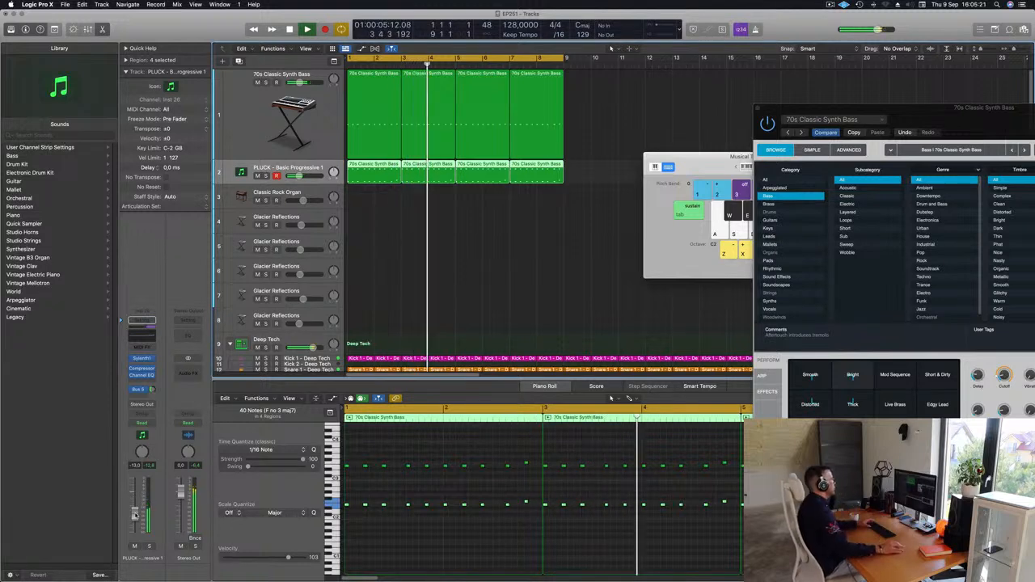
key(Return)
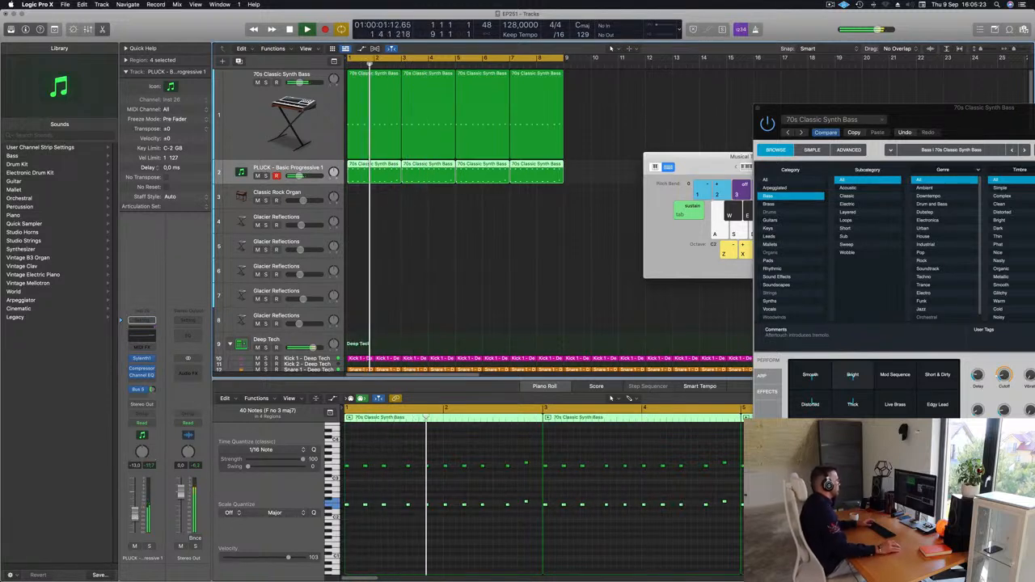
scroll(387, 259, down, 1)
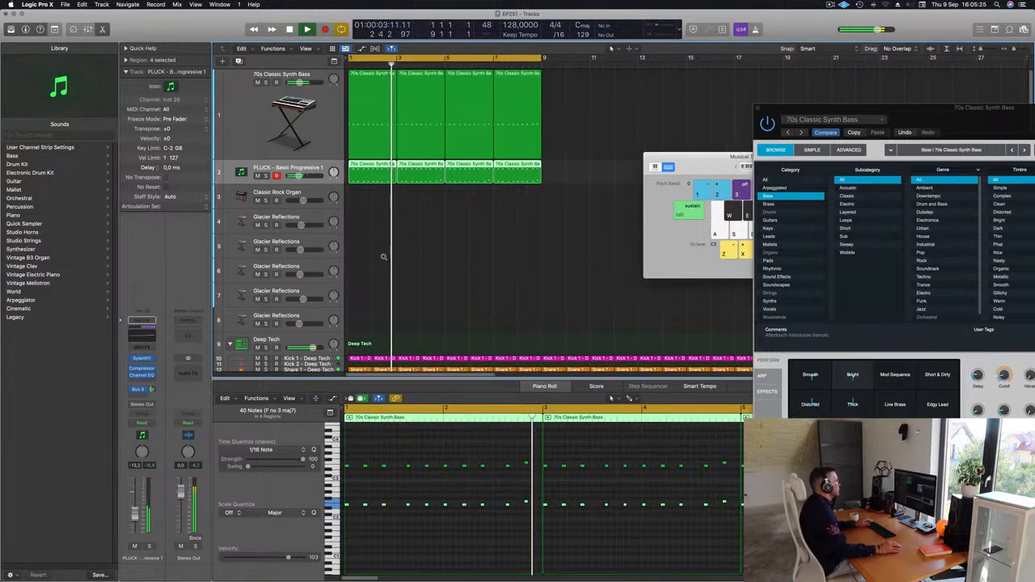
scroll(385, 258, down, 5)
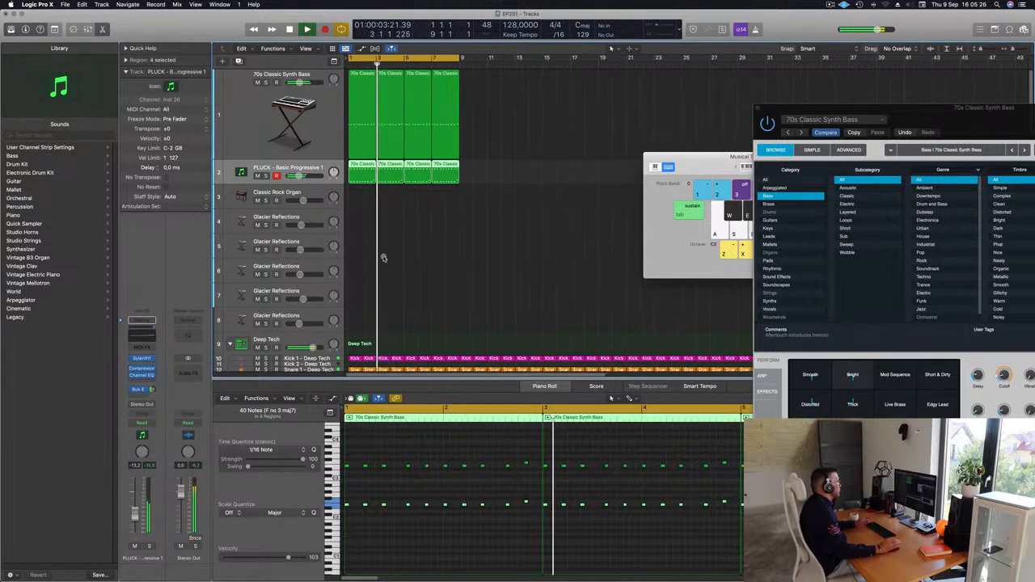
Step: Open Vintage B3 on the Classic Rock Organ track, move its window aside and raise the track's volume to about -4.6 dB
click(314, 193)
key(Return)
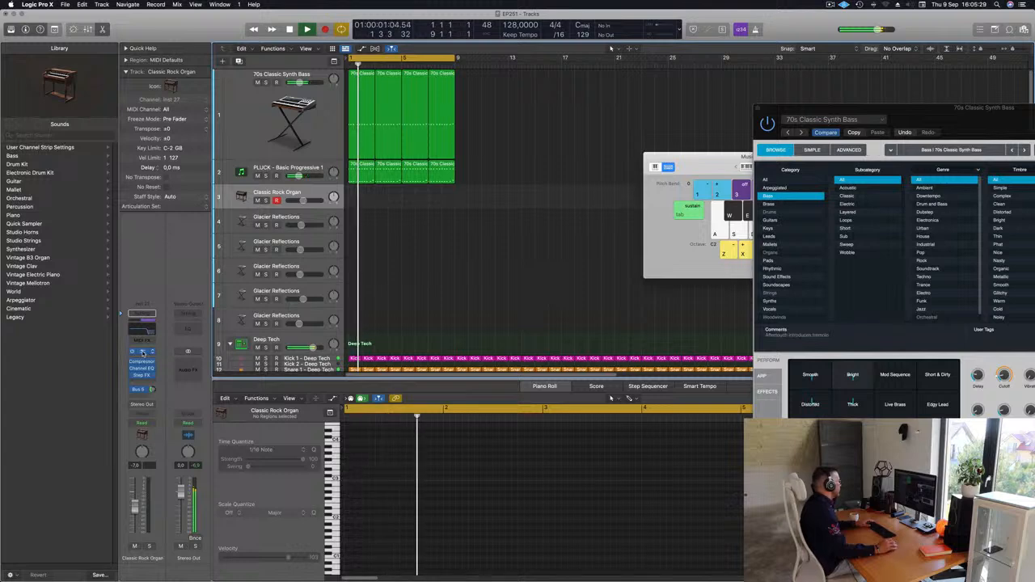
click(143, 352)
drag(551, 212, 647, 168)
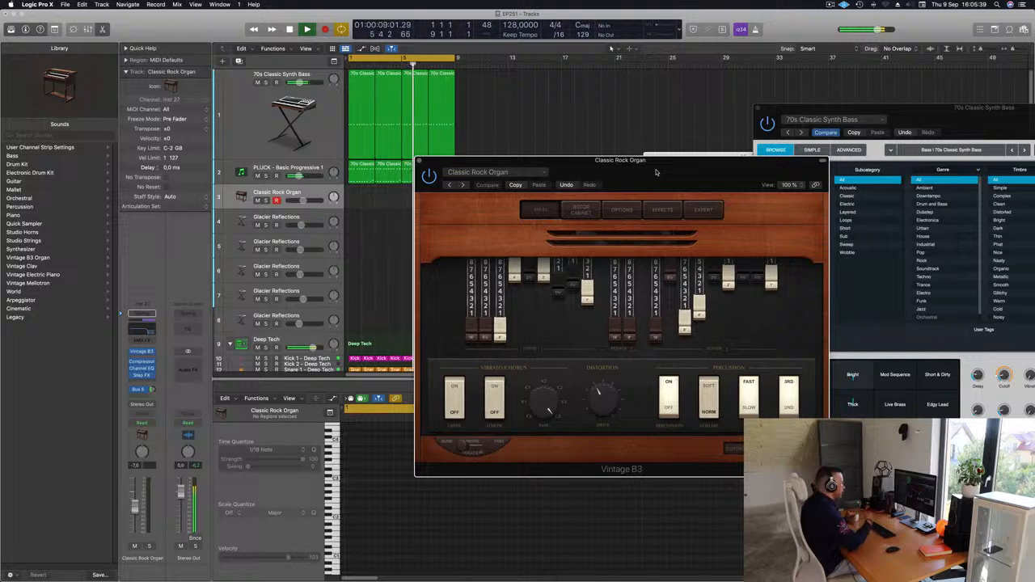
drag(650, 170, 742, 128)
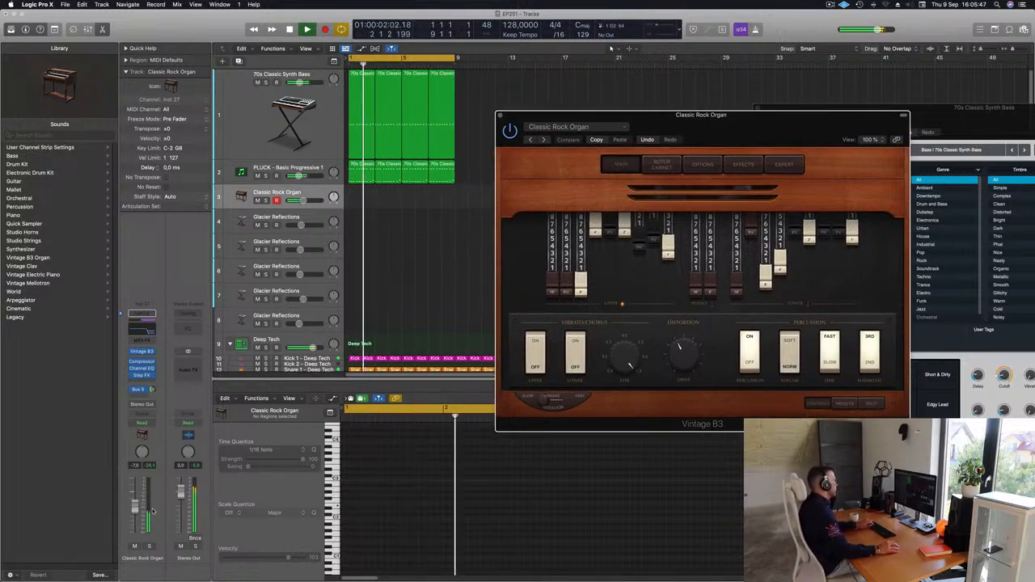
drag(134, 510, 134, 505)
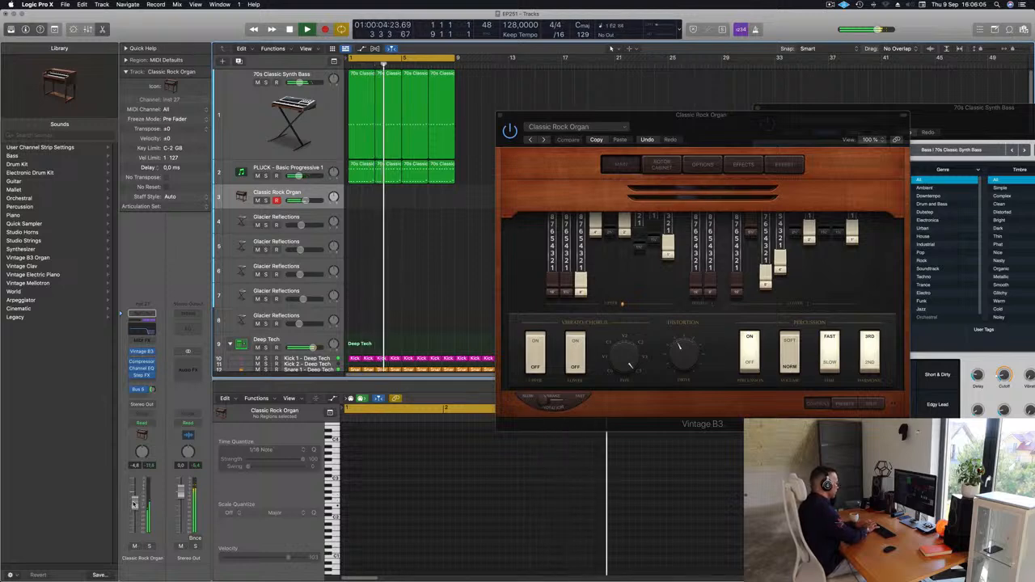
Step: Record a four-note part on the Classic Rock Organ track and move the recorded region to bar 1
key(r)
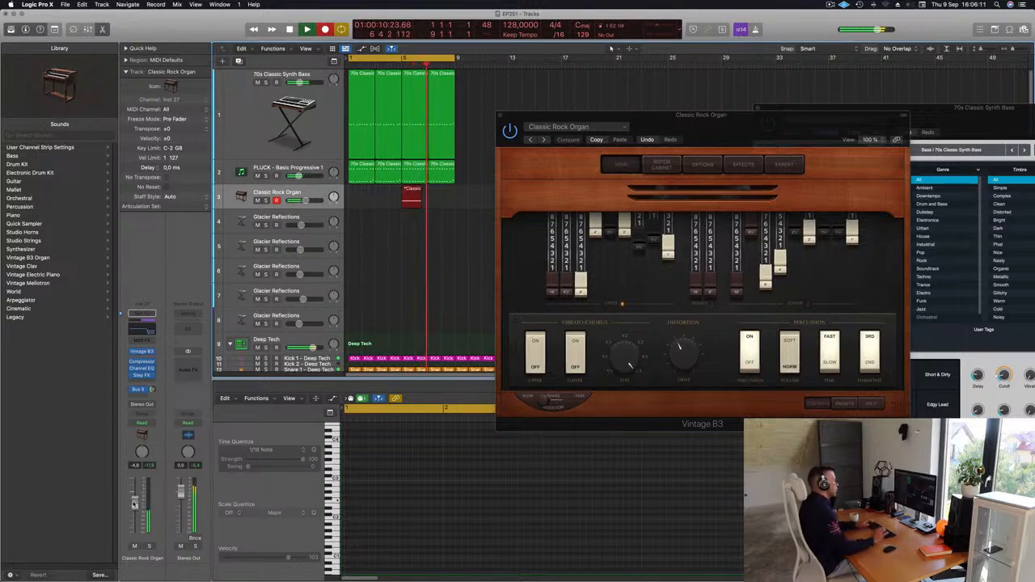
key(space)
drag(417, 189, 363, 189)
Step: Shift the last three organ notes slightly later onto the half-bar grid and lengthen the first note to meet the second
key(super+a)
click(405, 476)
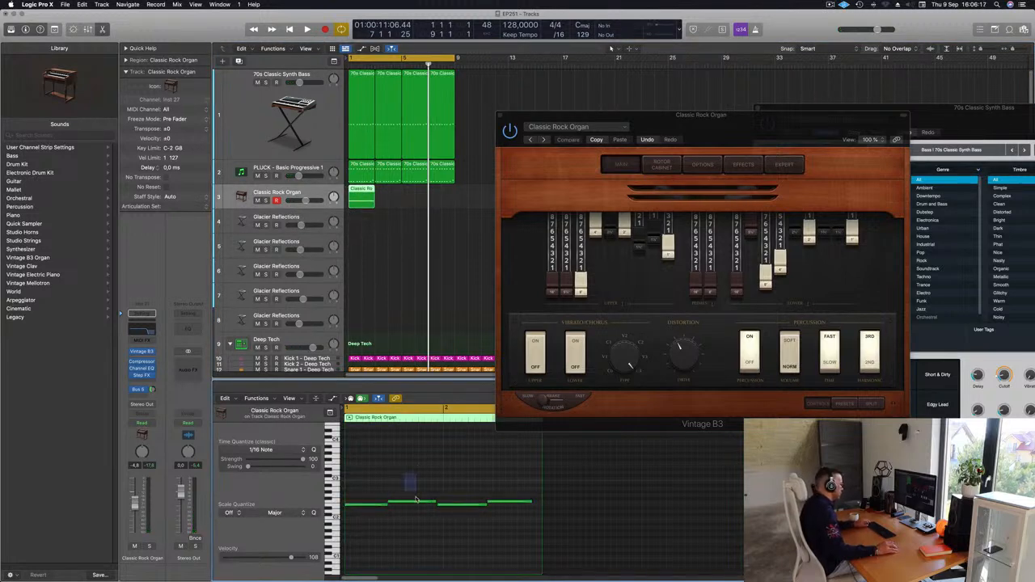
drag(421, 489, 520, 520)
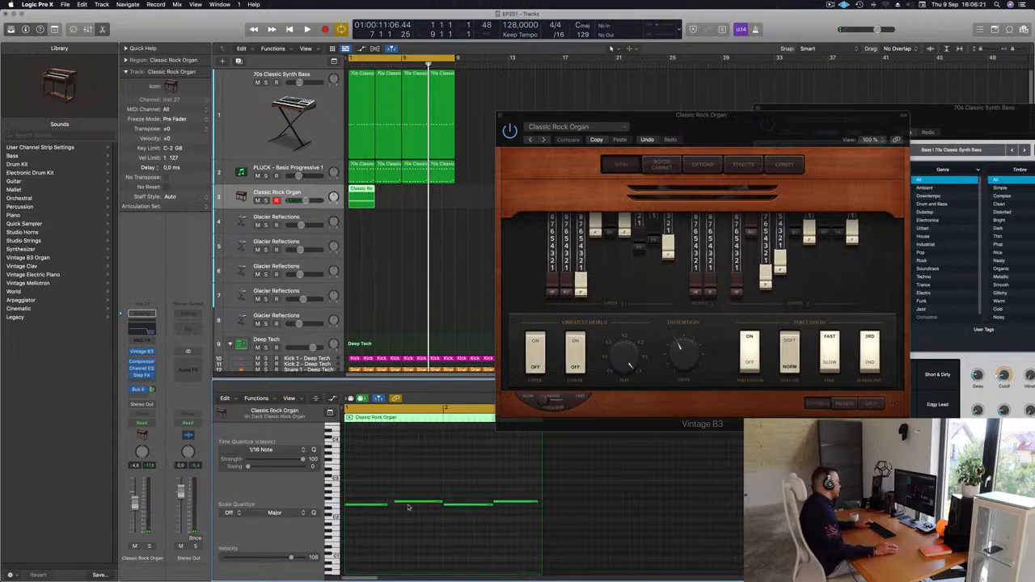
drag(387, 503, 393, 506)
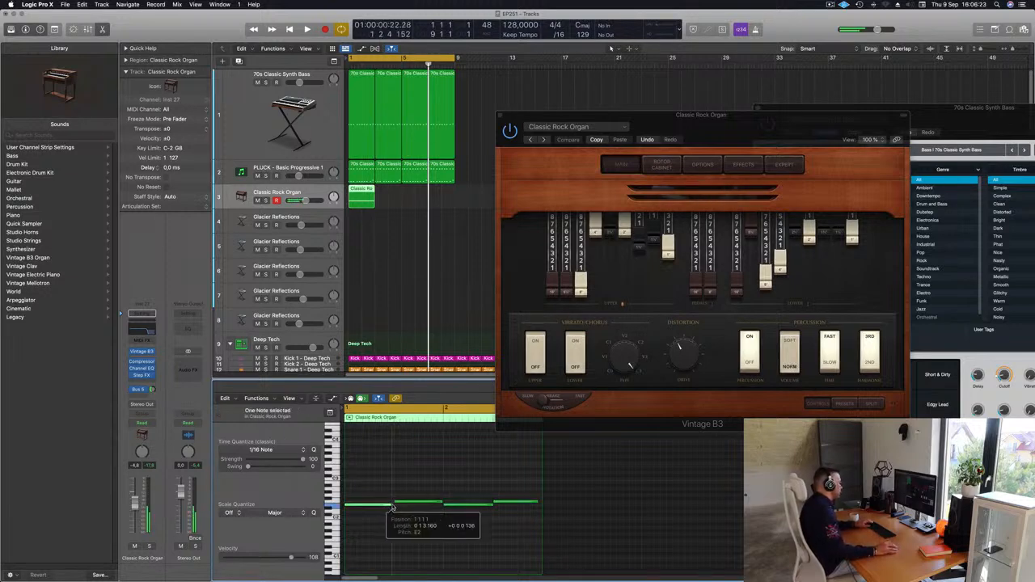
click(415, 487)
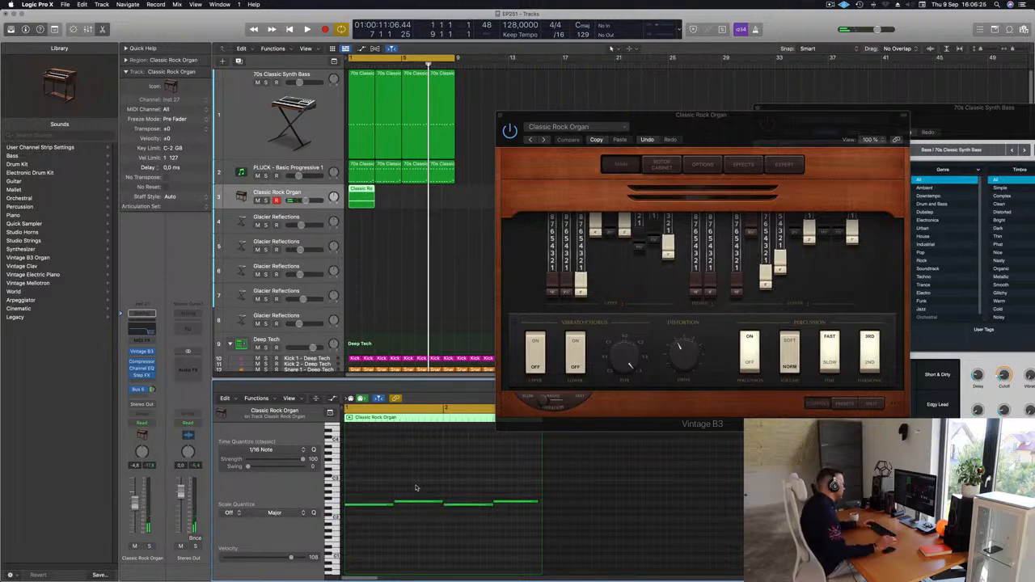
Step: Repeat the organ region three times to cover eight bars and lower the organ track's volume to about -12.2 dB
key(space)
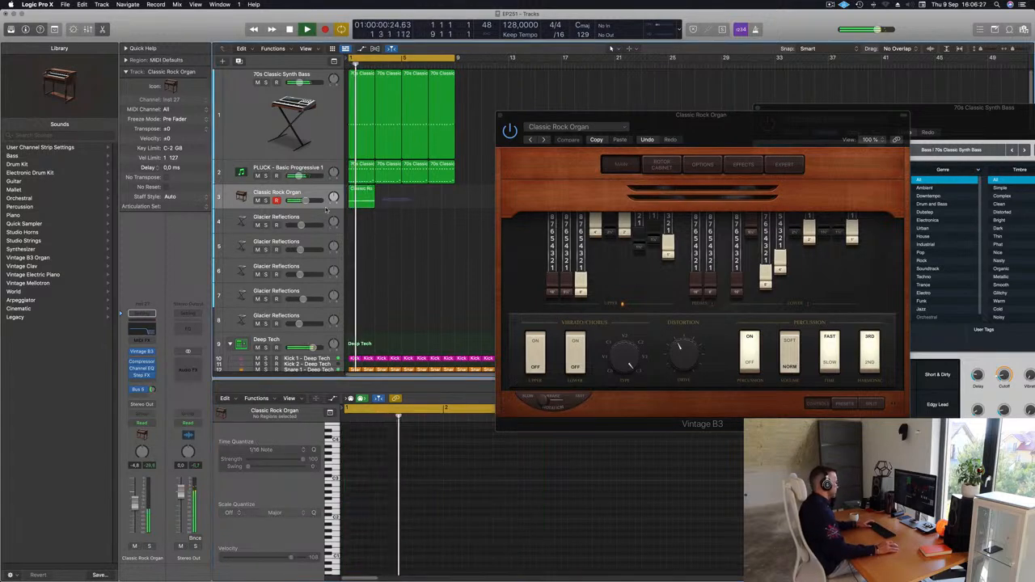
key(space)
key(super+r)
key(super+r)
key(super+r)
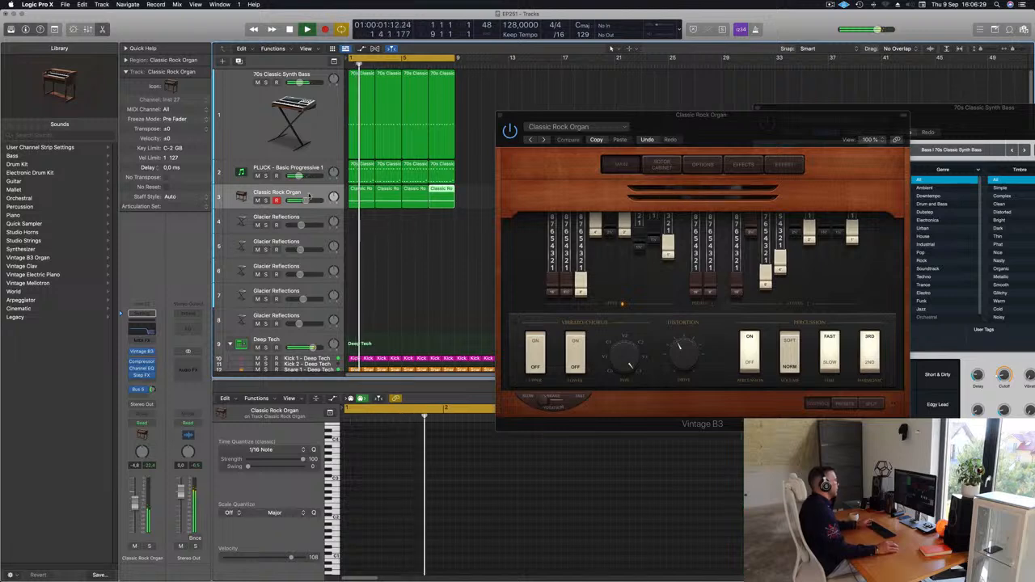
click(311, 191)
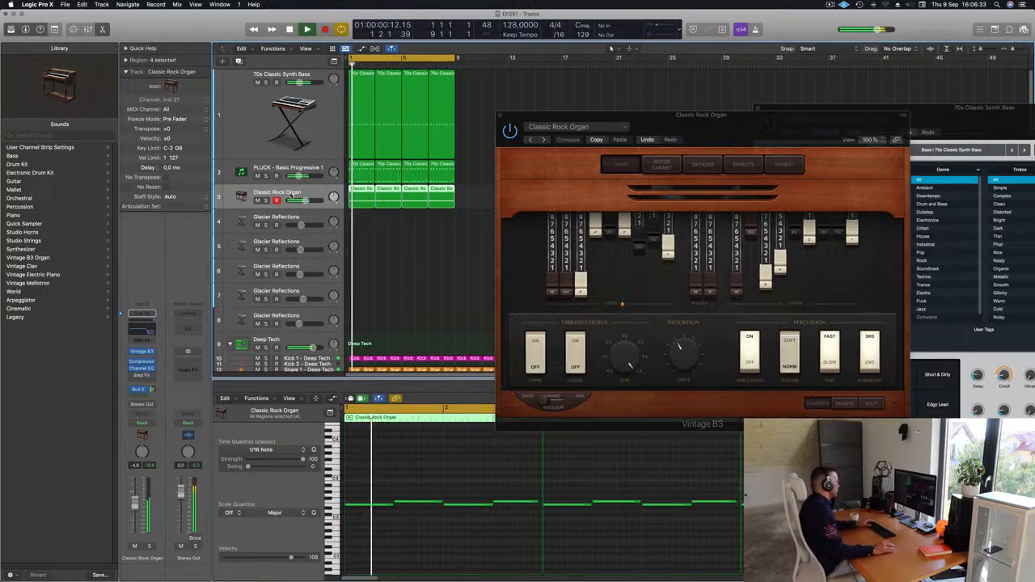
drag(135, 507, 134, 521)
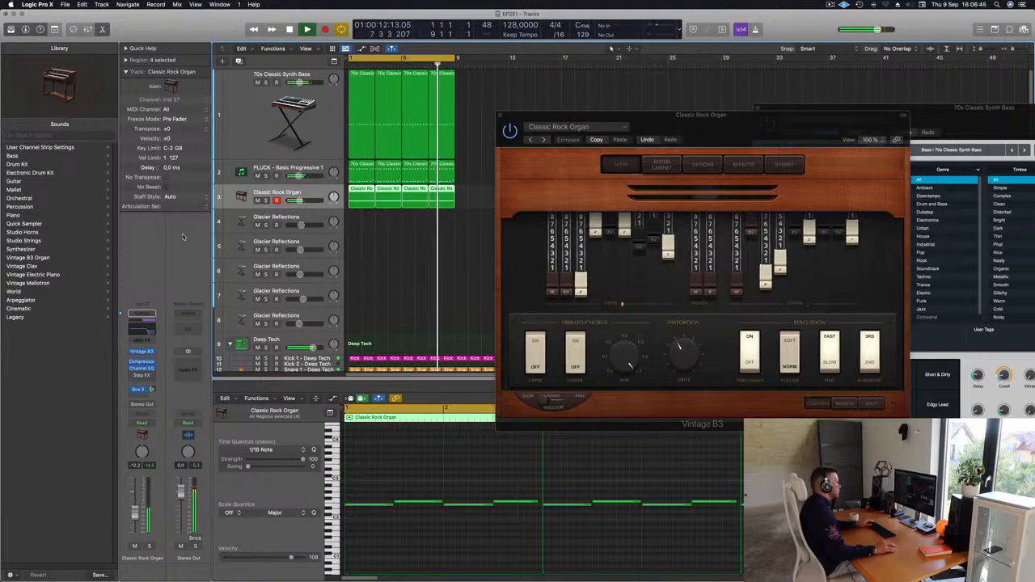
Step: Change the organ's Vintage B3 preset to Far Off Organ, close the plug-in and adjust the track's Bus 5 send
click(542, 140)
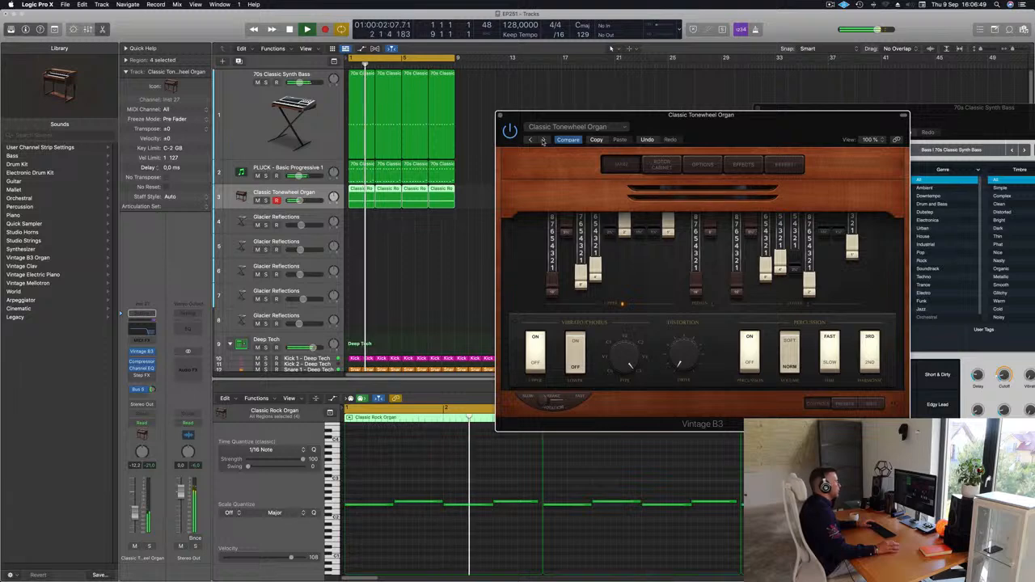
click(543, 140)
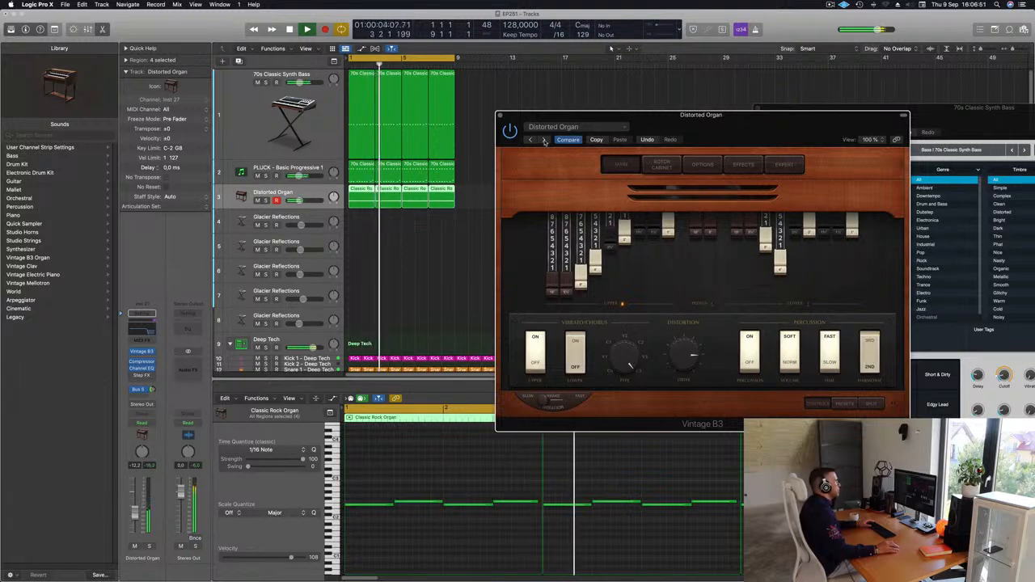
click(544, 140)
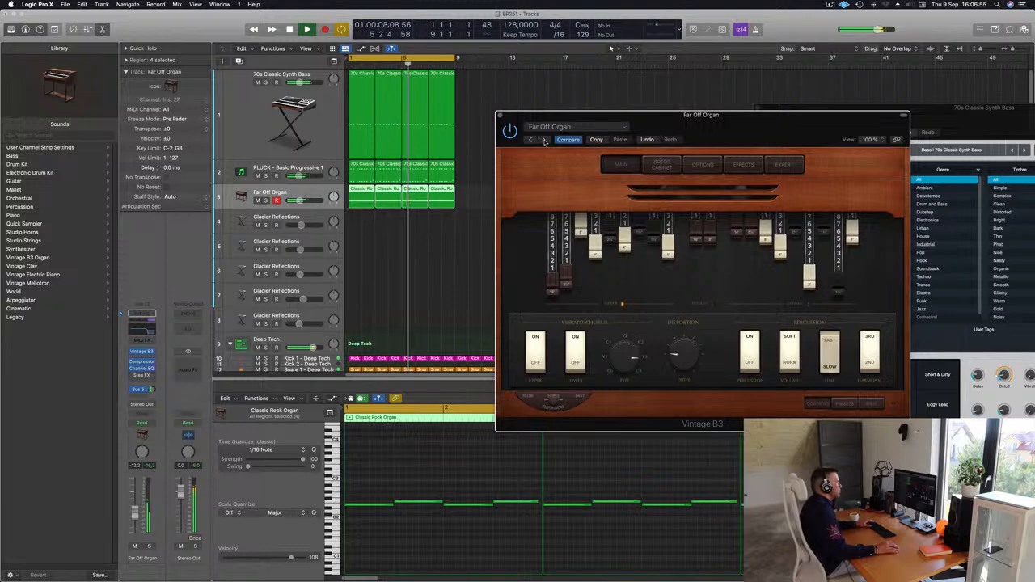
mouse_move(700, 124)
mouse_down()
mouse_move(593, 163)
mouse_move(725, 143)
mouse_move(702, 143)
mouse_up()
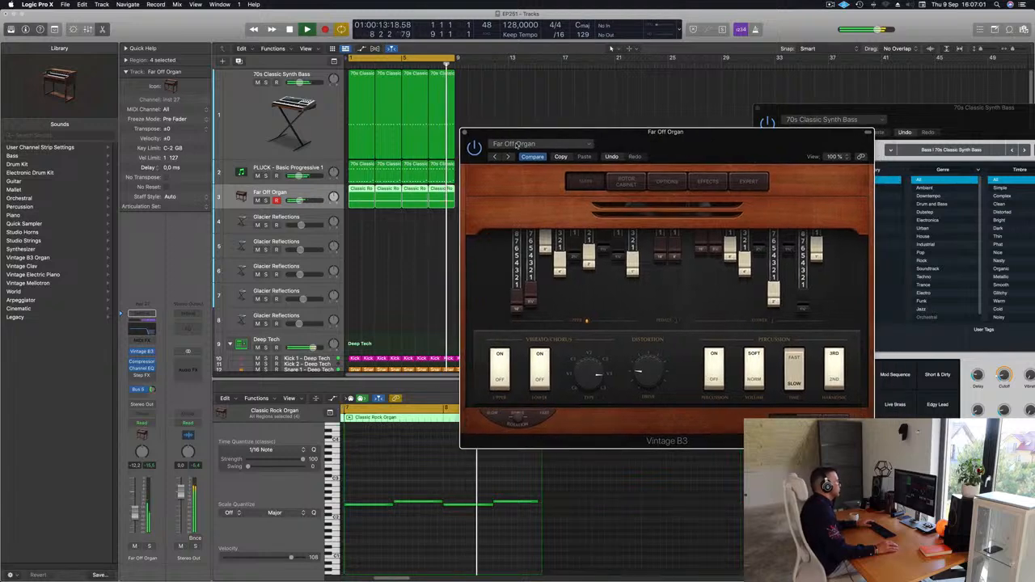
click(464, 132)
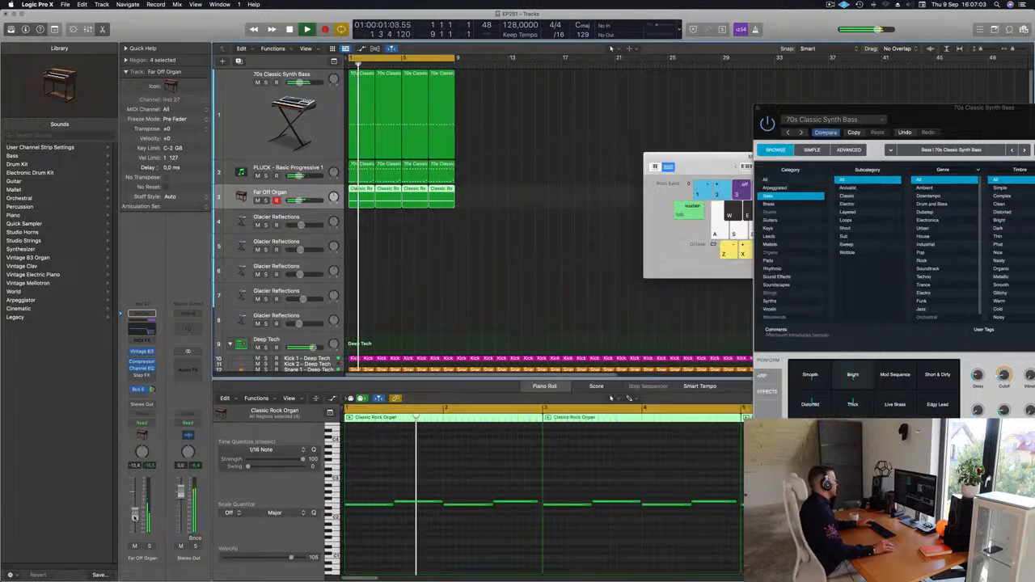
drag(152, 389, 125, 504)
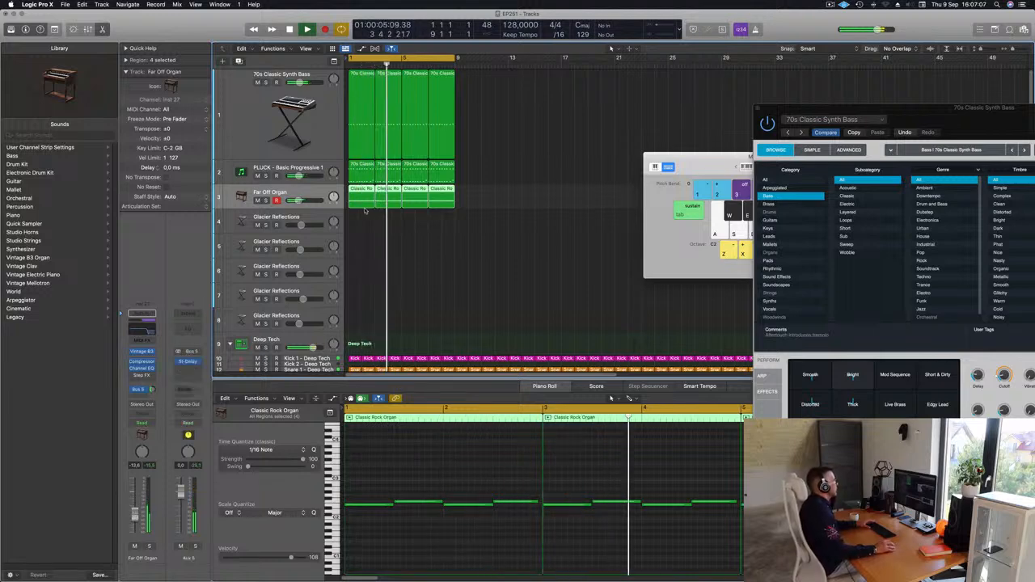
Step: Open the Alchemy synth on the first Glacier Reflections track and move its window clear of the bass plug-in
click(277, 216)
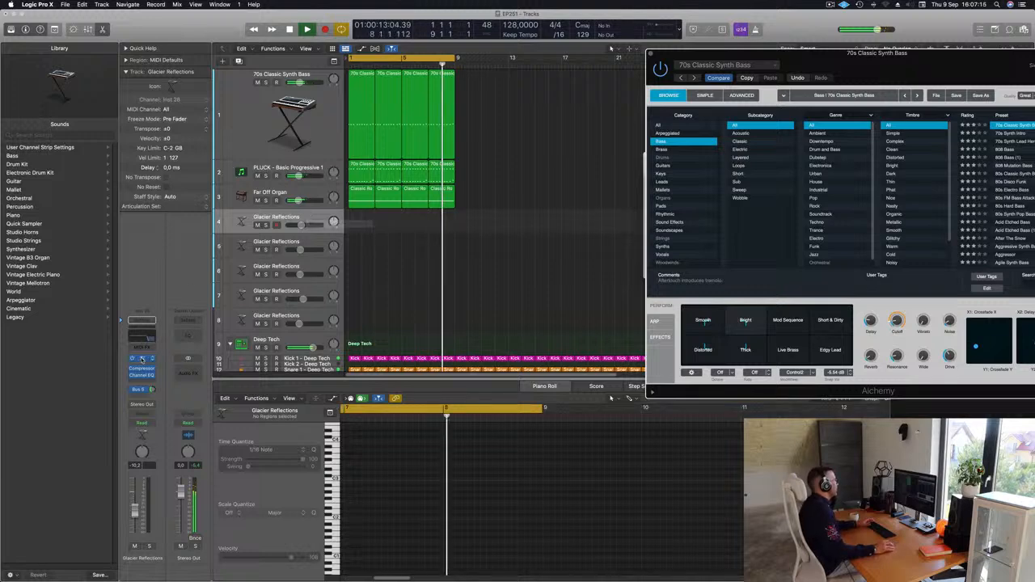
click(141, 359)
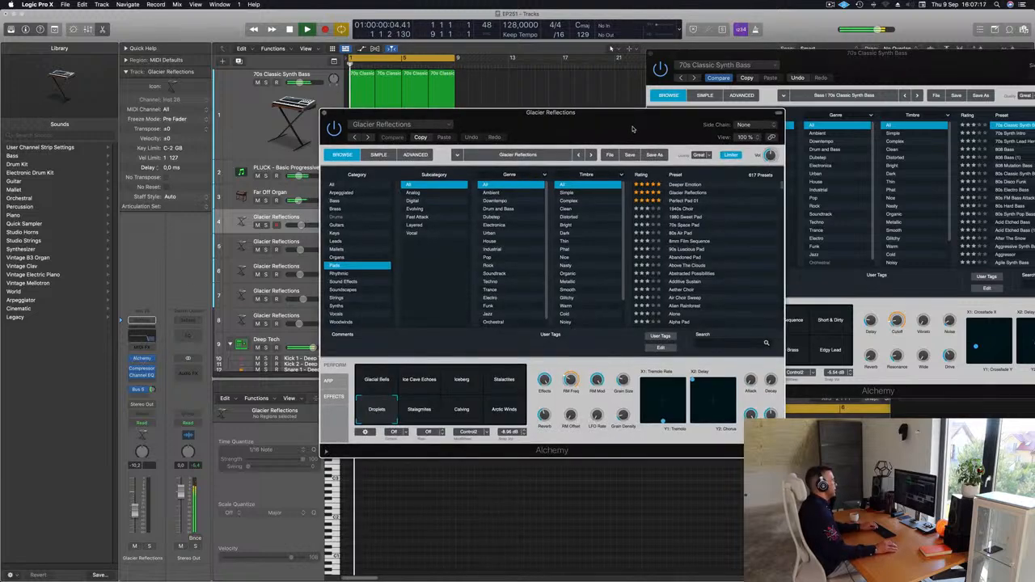
drag(616, 145, 471, 186)
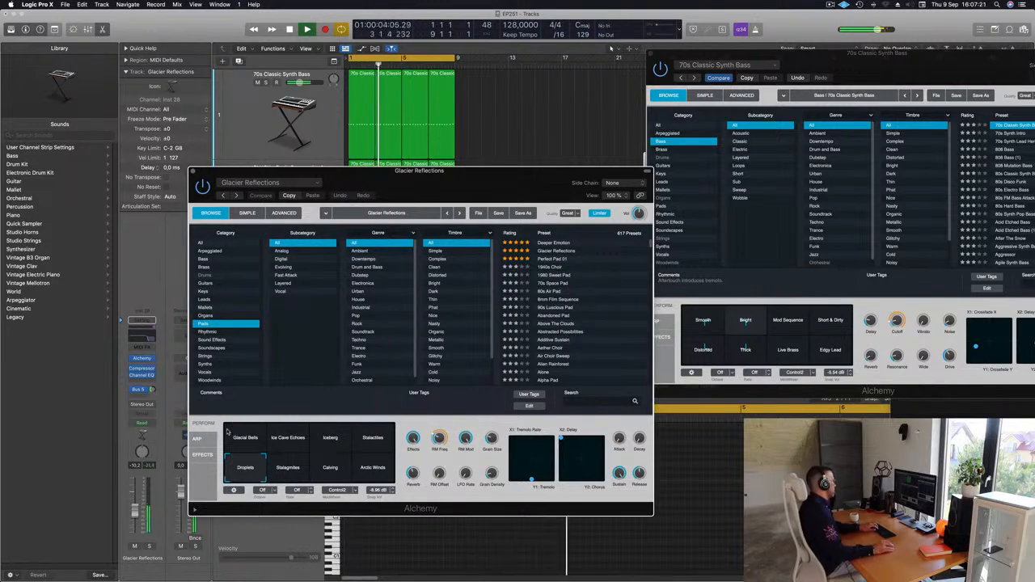
Step: Choose the Glacial Bells performance variation in Alchemy and raise the Glacier Reflections track's volume to about -7.8 dB
click(135, 514)
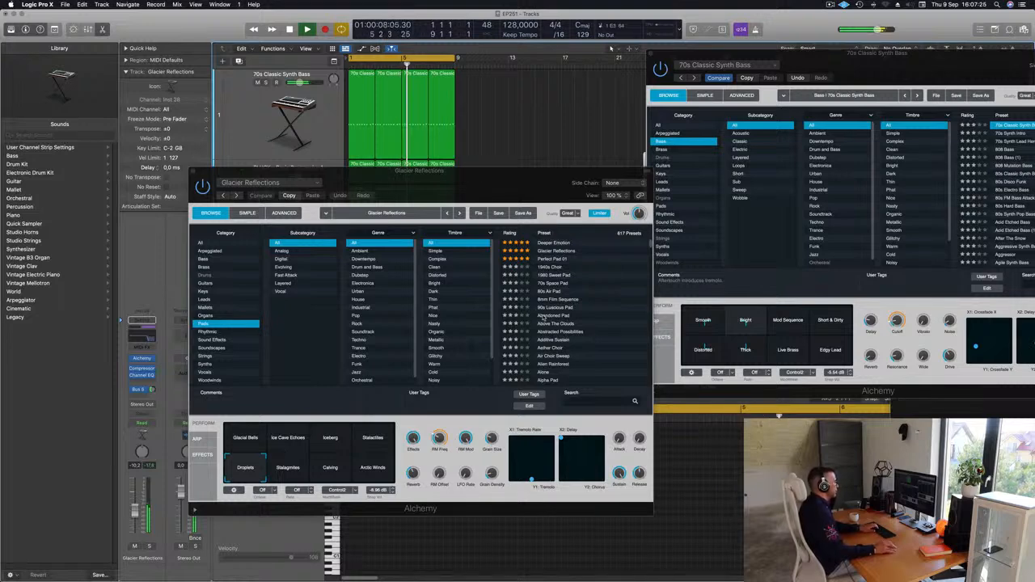
scroll(544, 317, down, 3)
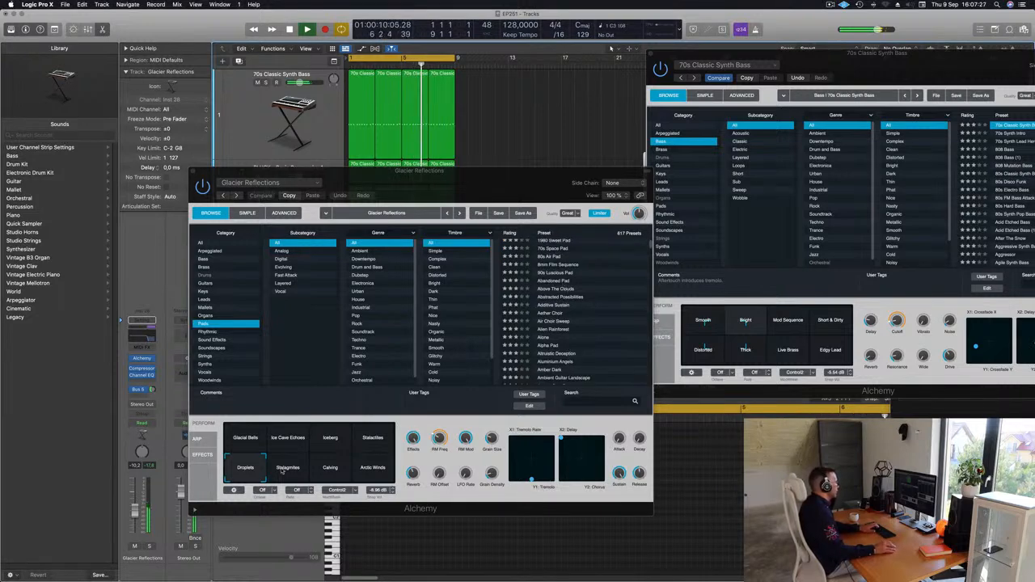
click(285, 469)
click(242, 438)
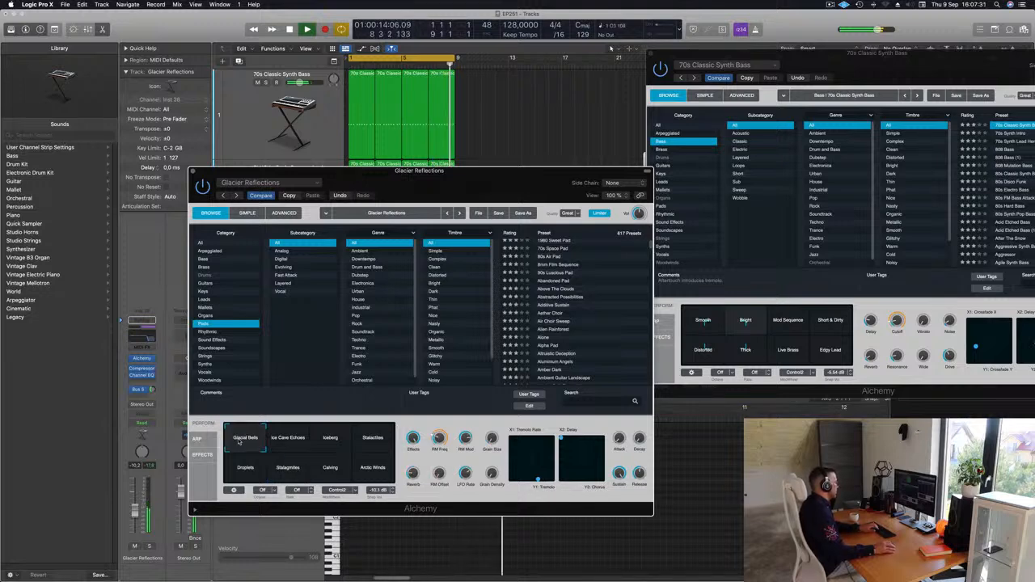
click(134, 509)
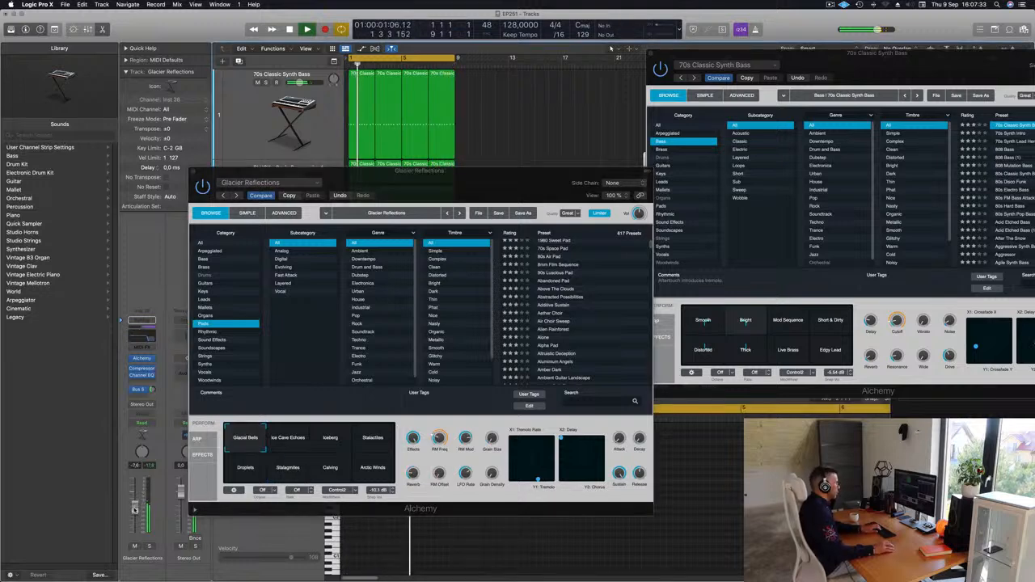
Step: Uncover the Musical Typing keyboard, set its octave to C3 and audition notes with the Glacier Reflections sound
drag(854, 54, 846, 287)
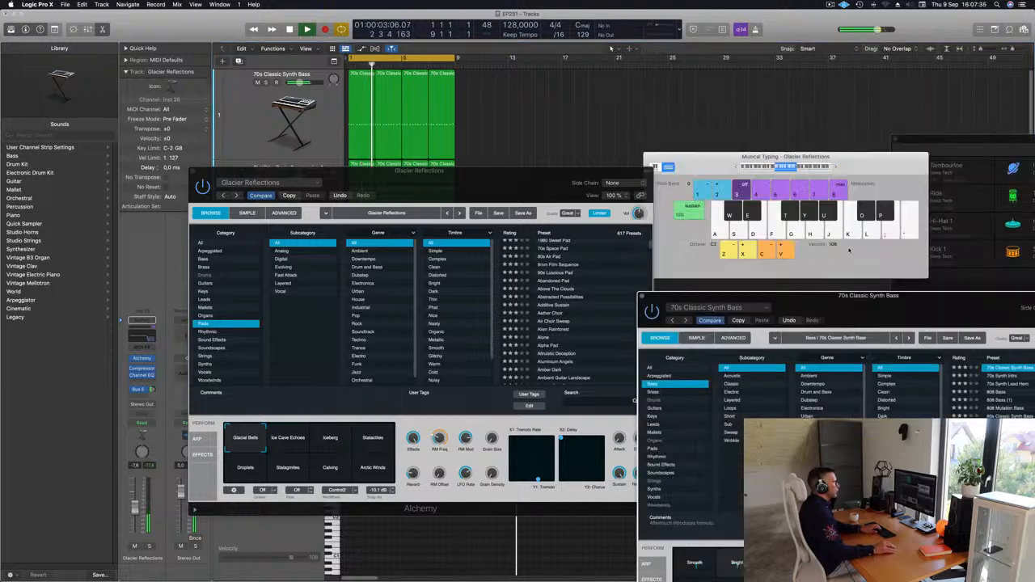
click(835, 168)
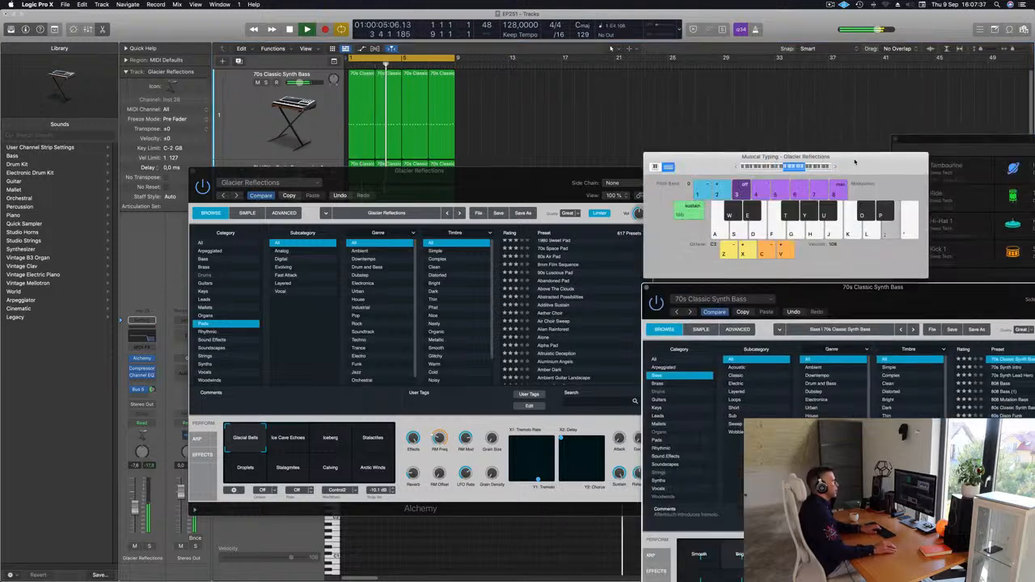
drag(855, 162, 843, 104)
key(x)
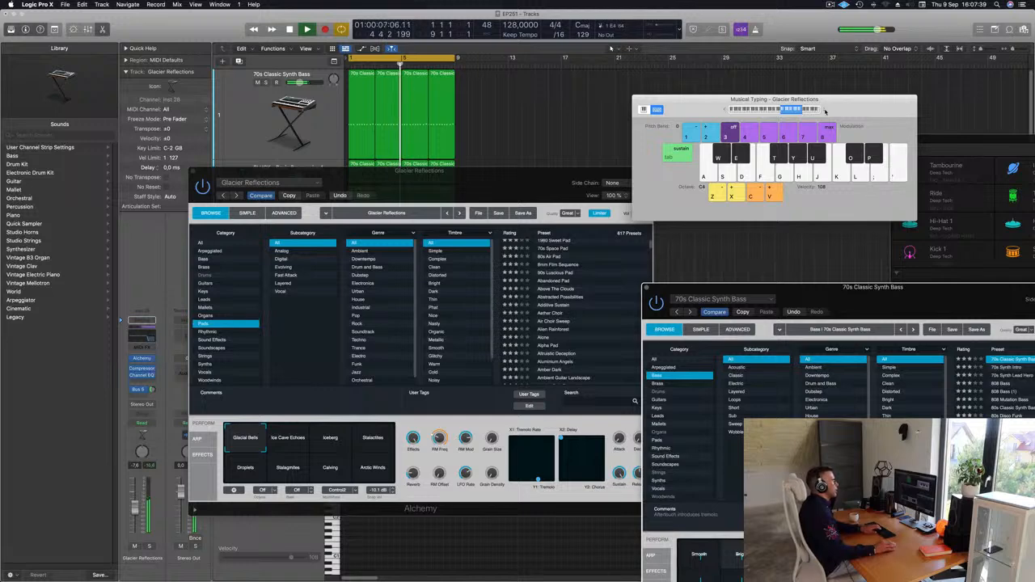
key(l)
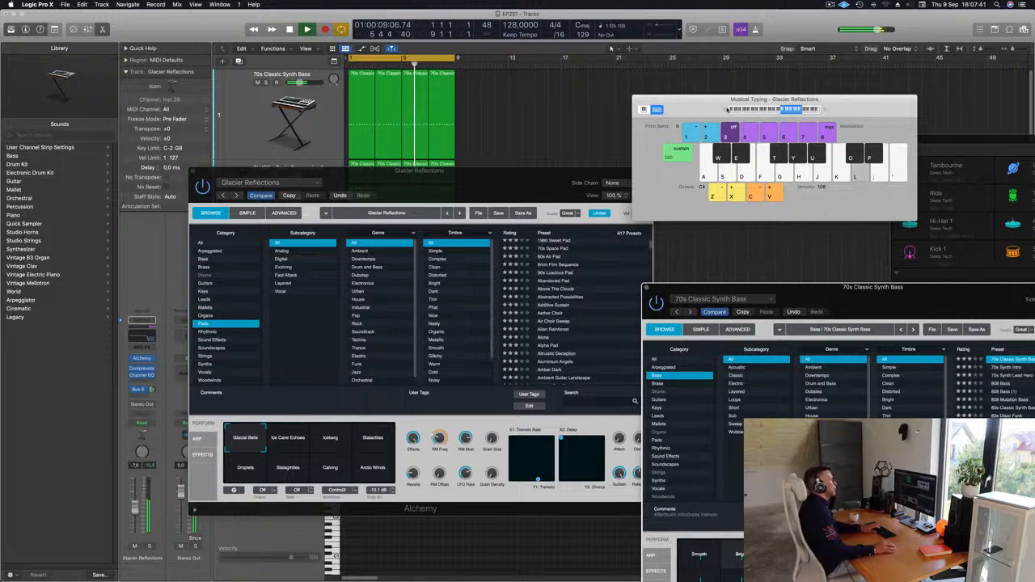
key(;)
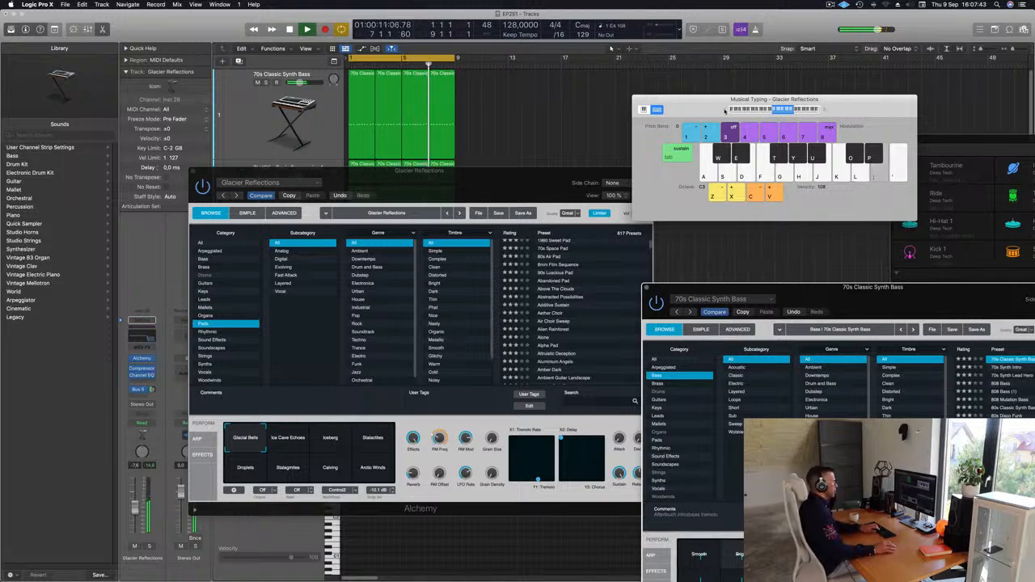
Step: Move the Alchemy window off the arrangement and record a short two-note part on the first Glacier Reflections track, starting at bar 5
drag(472, 184, 836, 178)
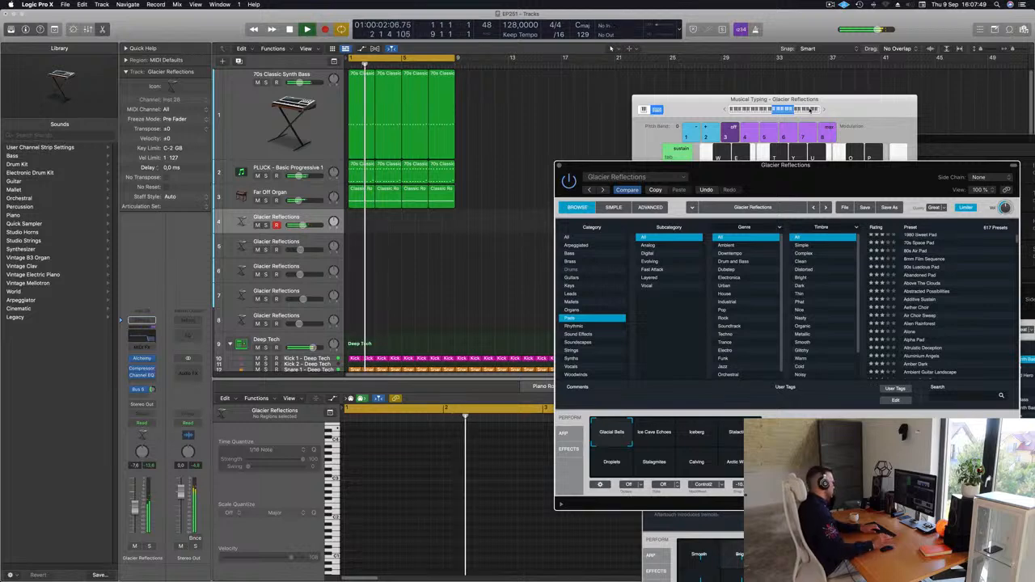
key(r)
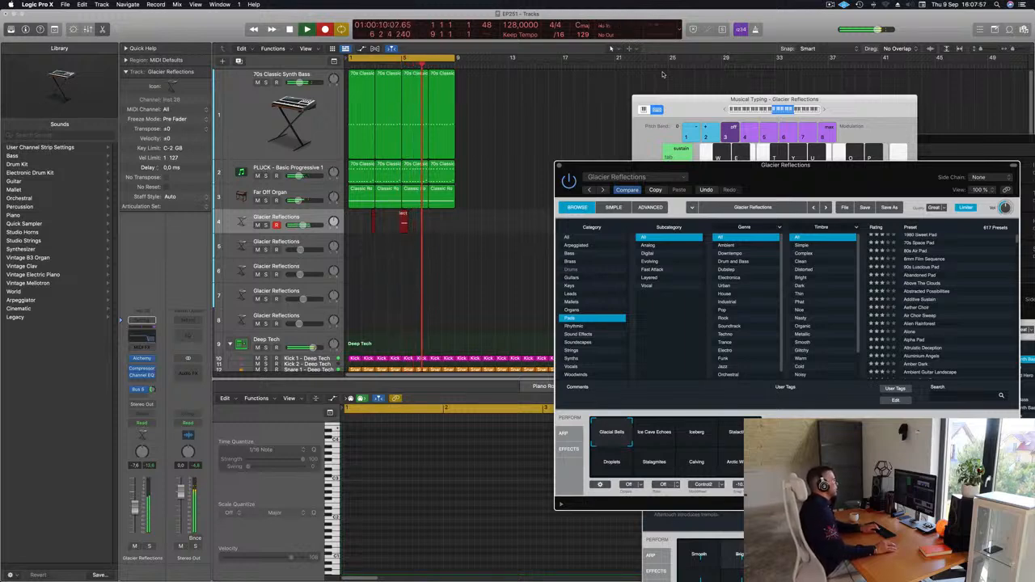
key(space)
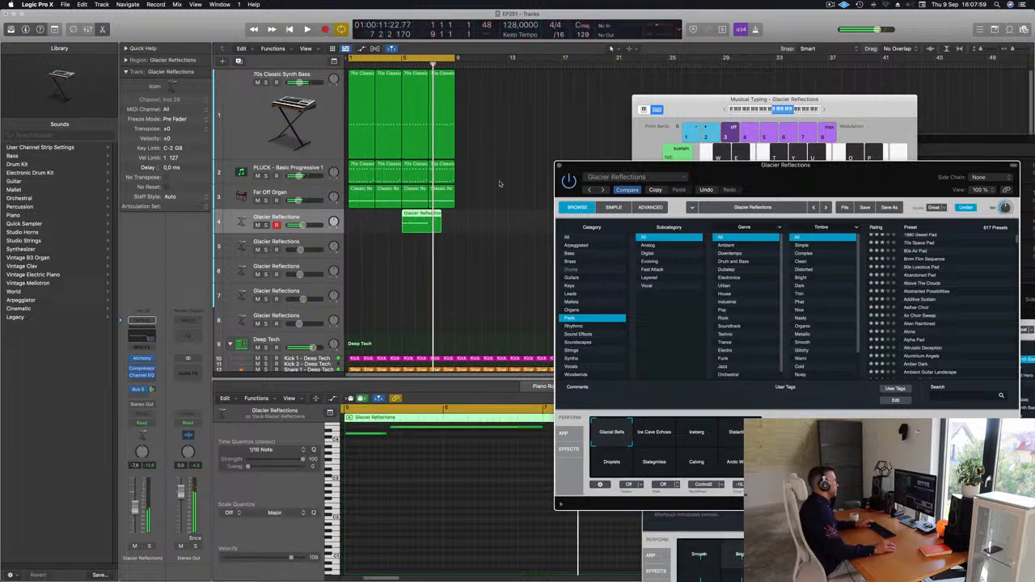
Step: Move the recorded Glacier Reflections region to bar 1, split it at bar 3 with crossing notes split, and delete the remainder
drag(418, 214, 375, 219)
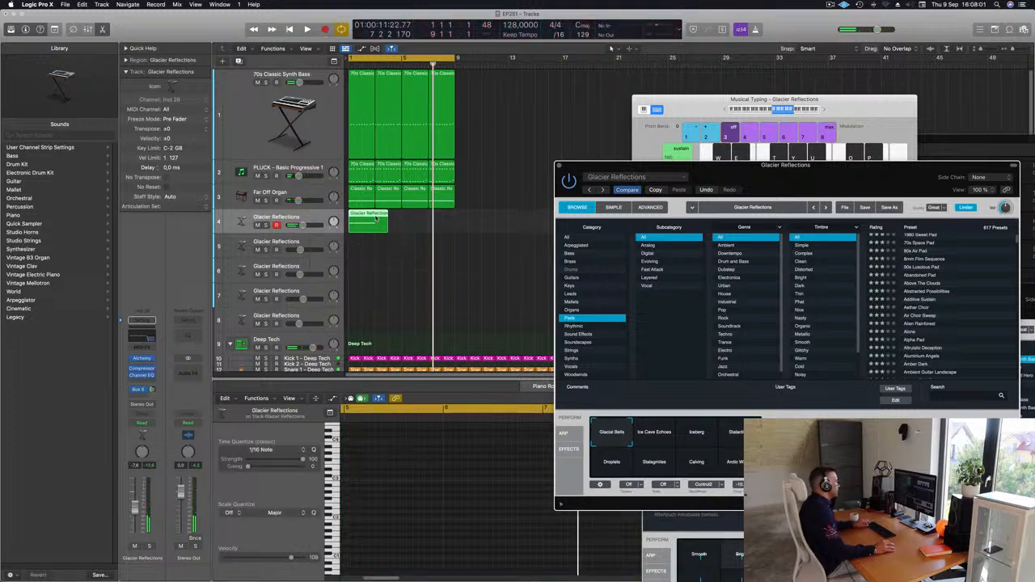
super+double_click(375, 218)
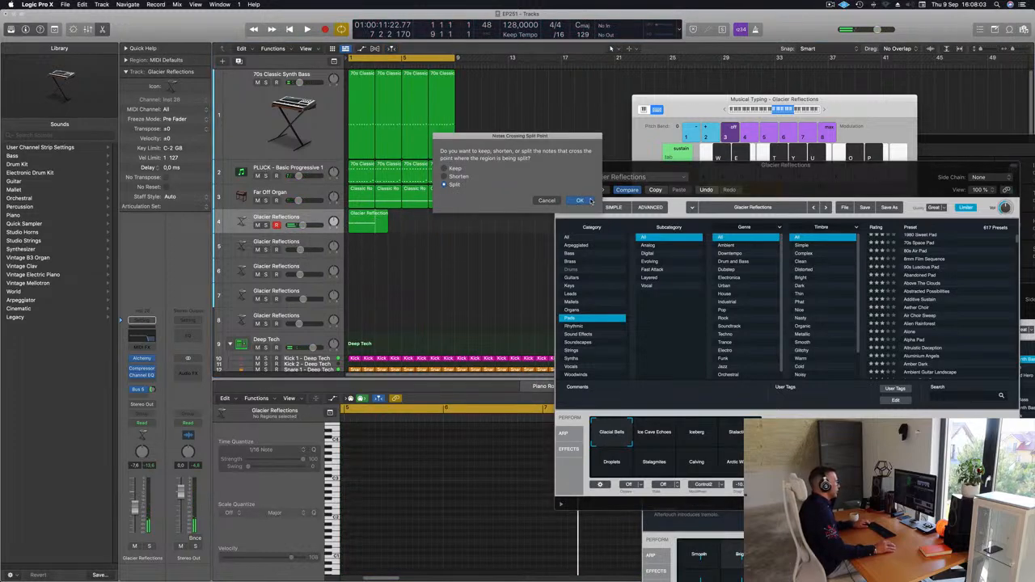
click(581, 200)
key(Delete)
click(358, 221)
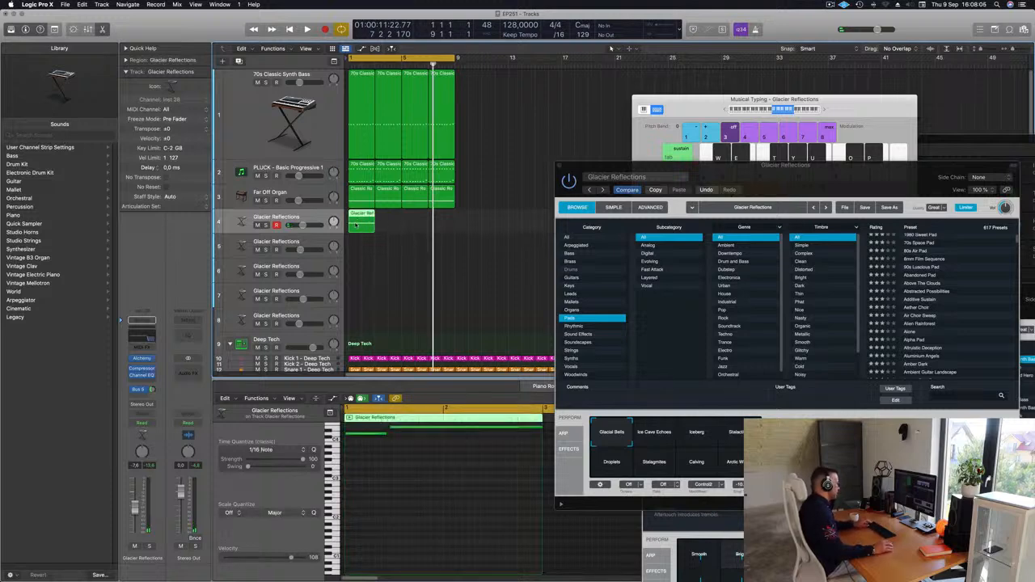
Step: Fine-tune the timing and lengths of the two Glacier Reflections notes, ending the second one at bar 3, and play the result
click(386, 458)
scroll(387, 458, up, 2)
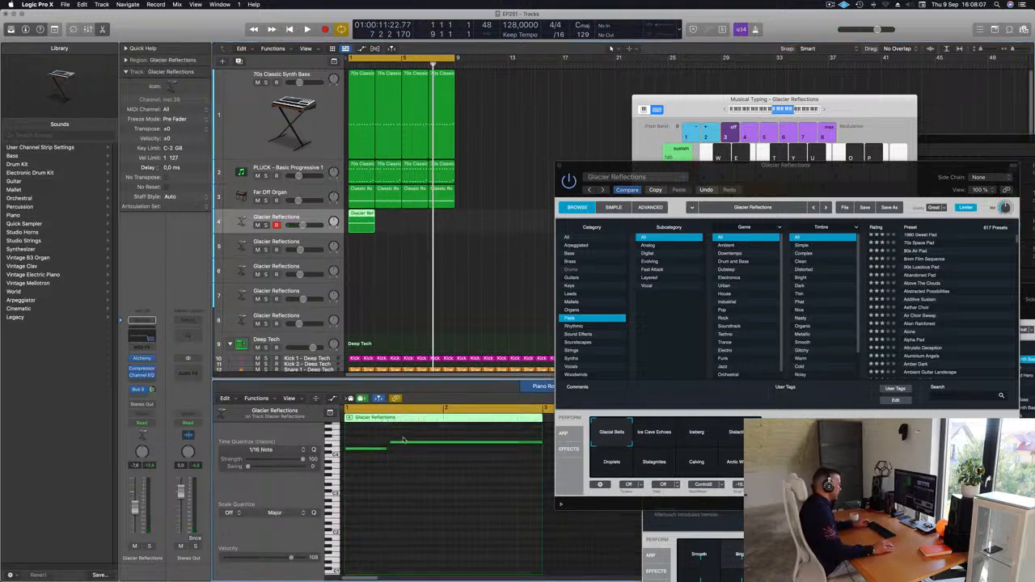
drag(405, 444, 409, 446)
click(397, 461)
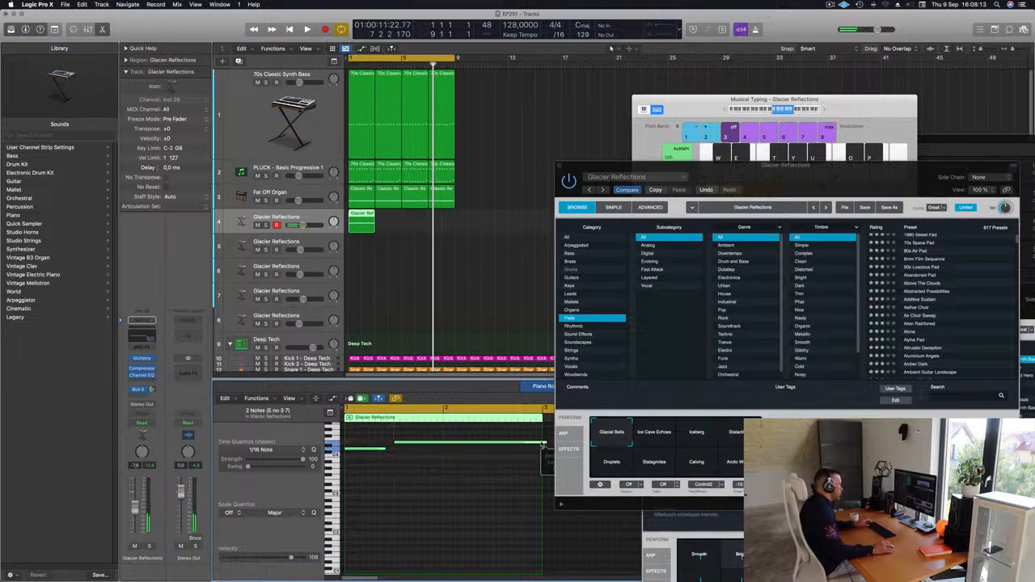
key(space)
click(448, 480)
key(super+Left)
key(super+Left)
Step: Audition Alchemy's Ice Cave Echoes and Iceberg variations against the loop and keep Iceberg for the first Glacier Reflections track
drag(752, 167, 665, 103)
key(space)
click(566, 376)
key(space)
key(space)
click(607, 374)
key(space)
key(space)
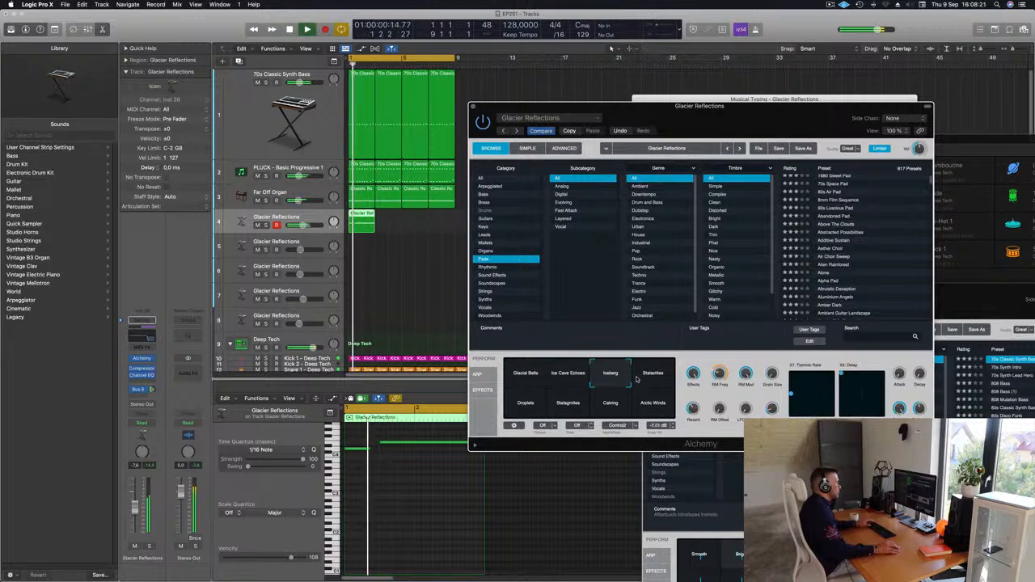
Step: Move the Alchemy window clear of the arrangement and copy the two-bar Glacier Reflections region to bar 5
drag(650, 106, 793, 223)
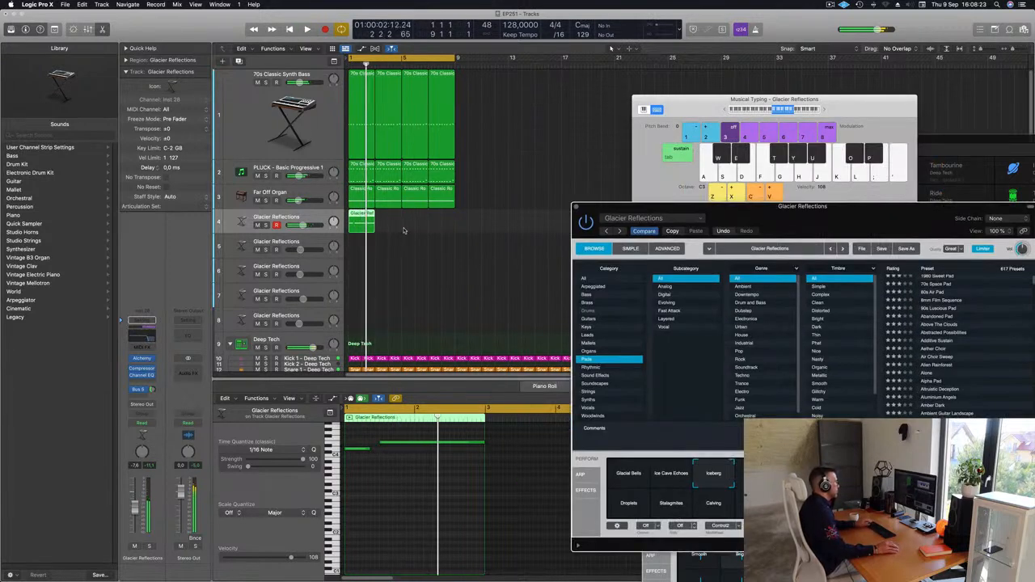
drag(361, 220, 442, 228)
Step: Set Alchemy's Effects control to about 7 % and adjust RM Mod for the Iceberg sound while the loop plays
drag(840, 218, 694, 189)
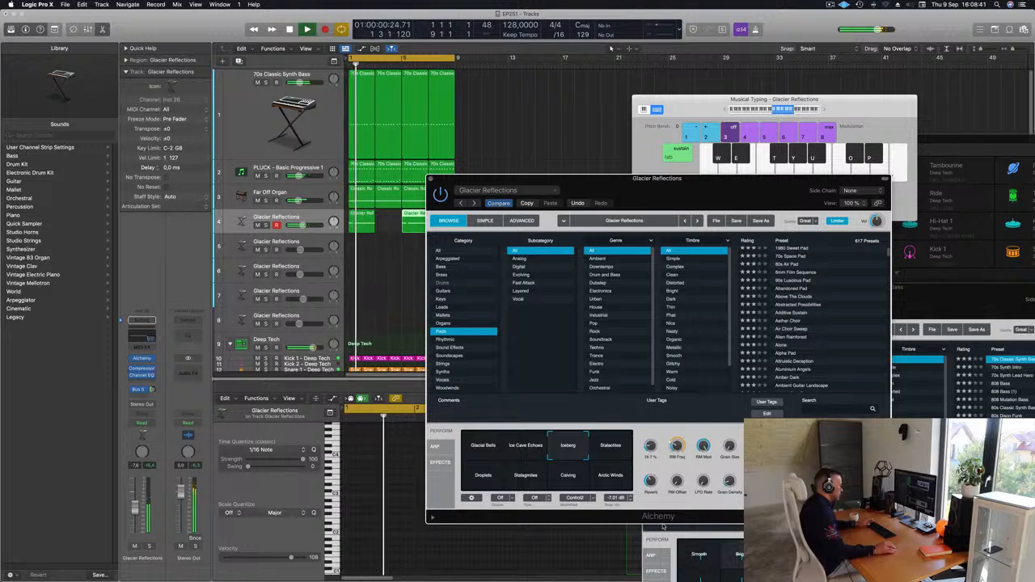
key(space)
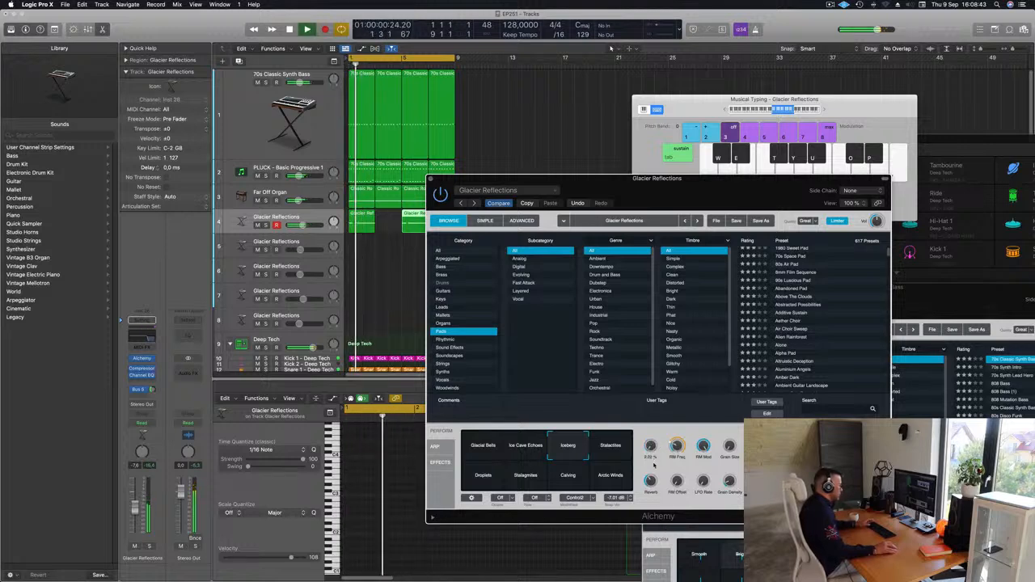
drag(735, 202, 794, 145)
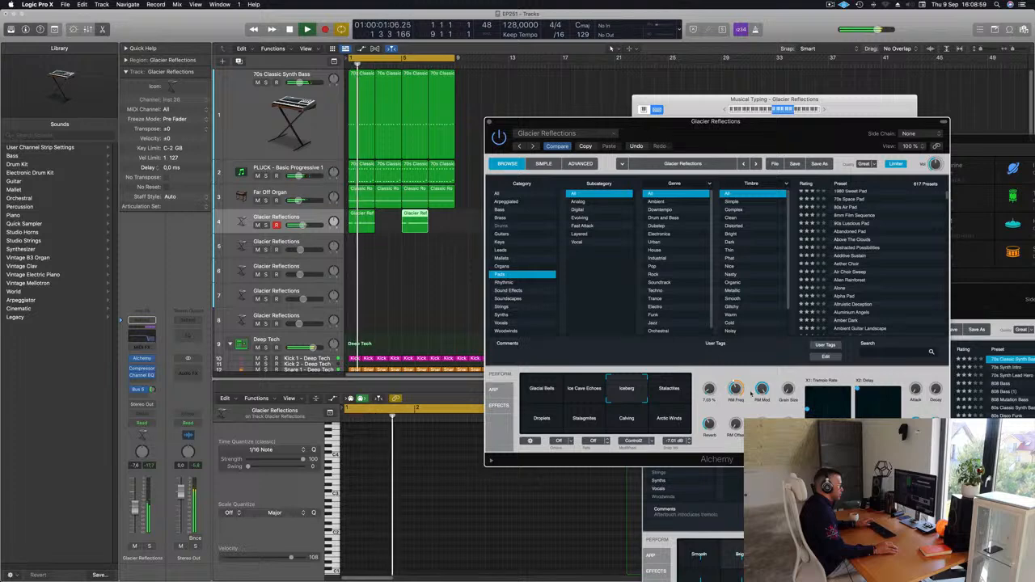
key(space)
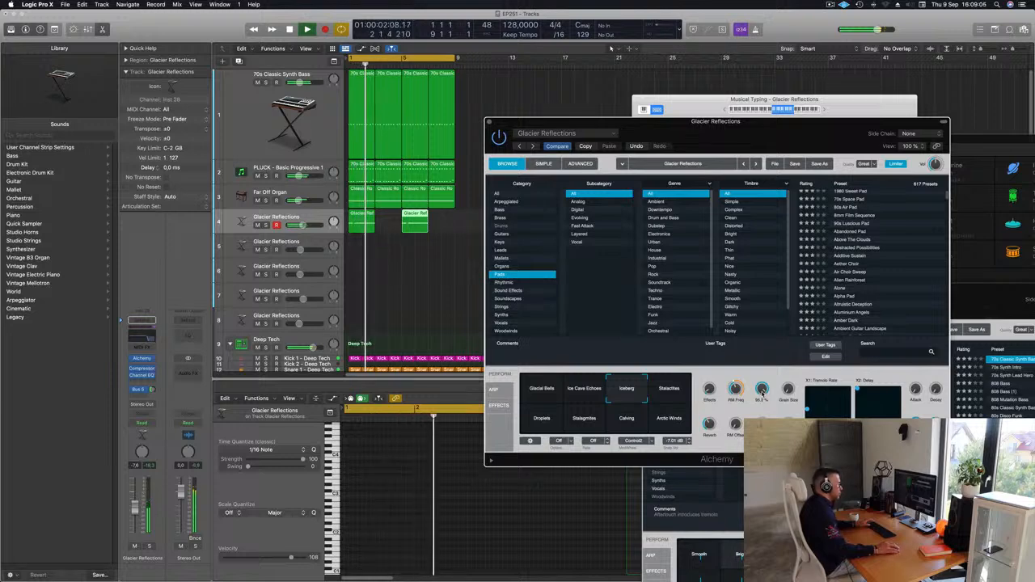
drag(667, 122, 585, 232)
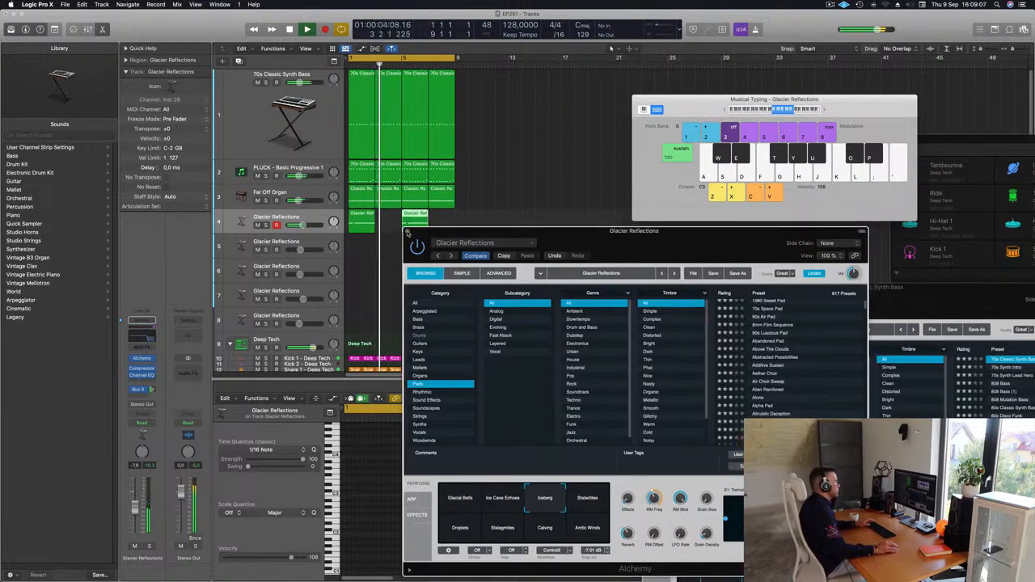
Step: Add a Bus 6 send to the first Glacier Reflections track and raise its send level during playback
click(319, 219)
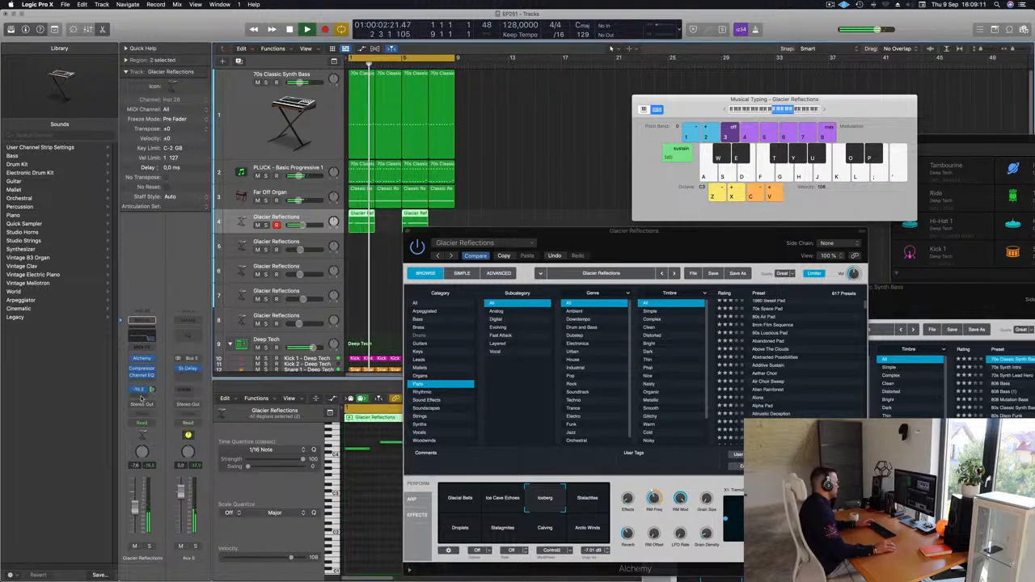
click(142, 396)
mouse_move(142, 410)
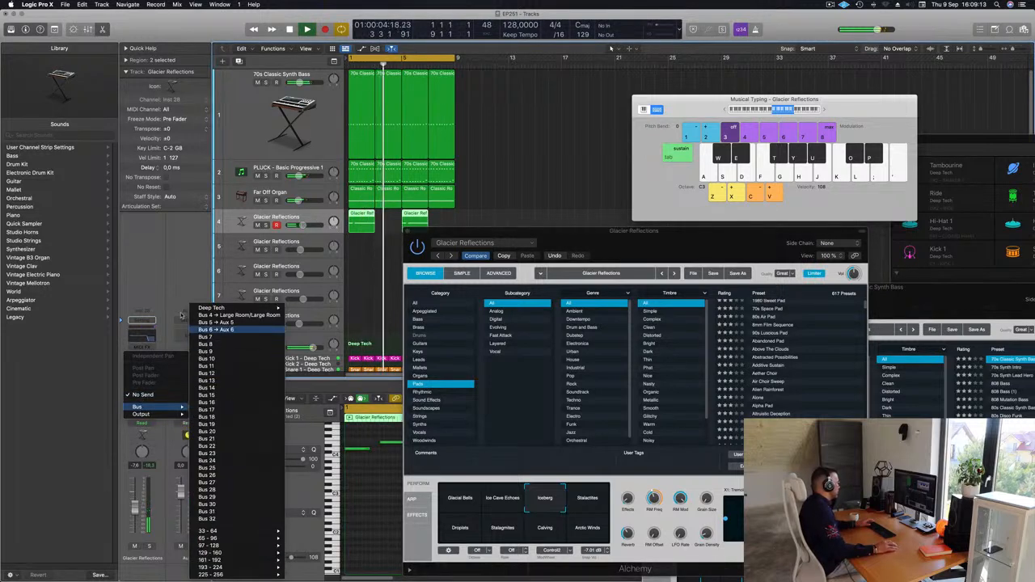
click(214, 329)
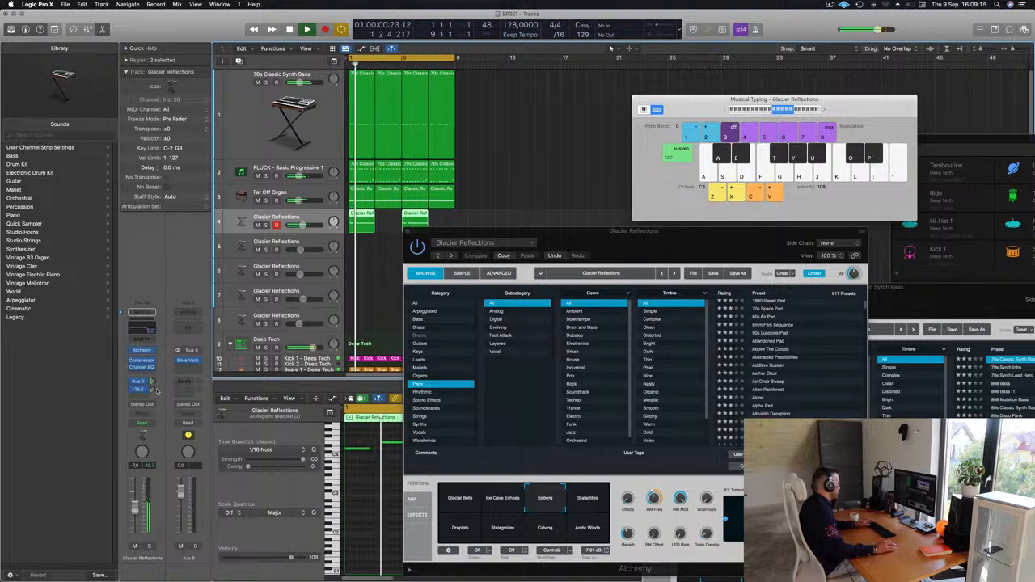
drag(152, 391, 152, 389)
key(space)
key(space)
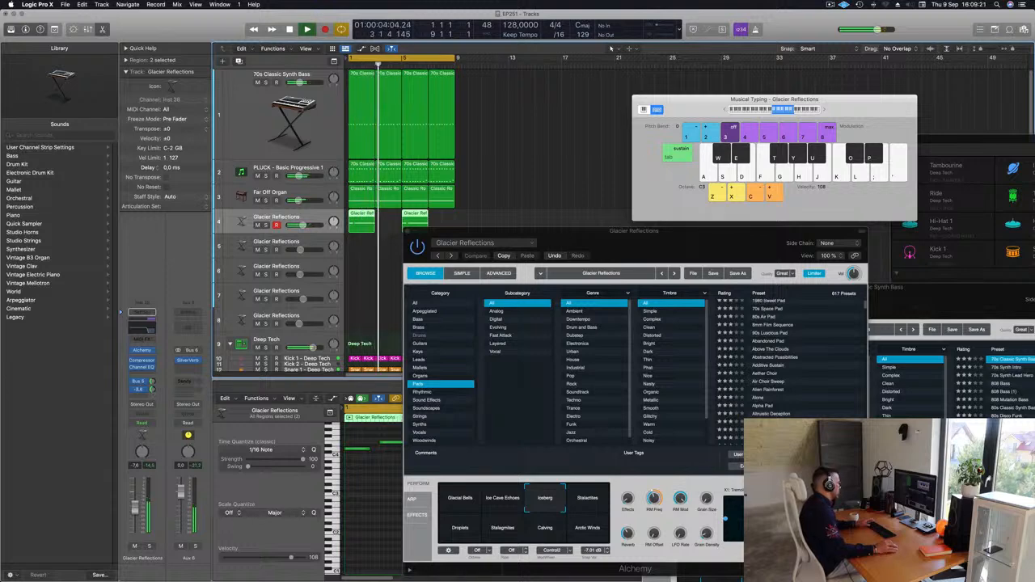
Step: Close the Glacier Reflections Alchemy window and lower that track's volume to about -11.4 dB while replaying from the start
drag(593, 245, 481, 242)
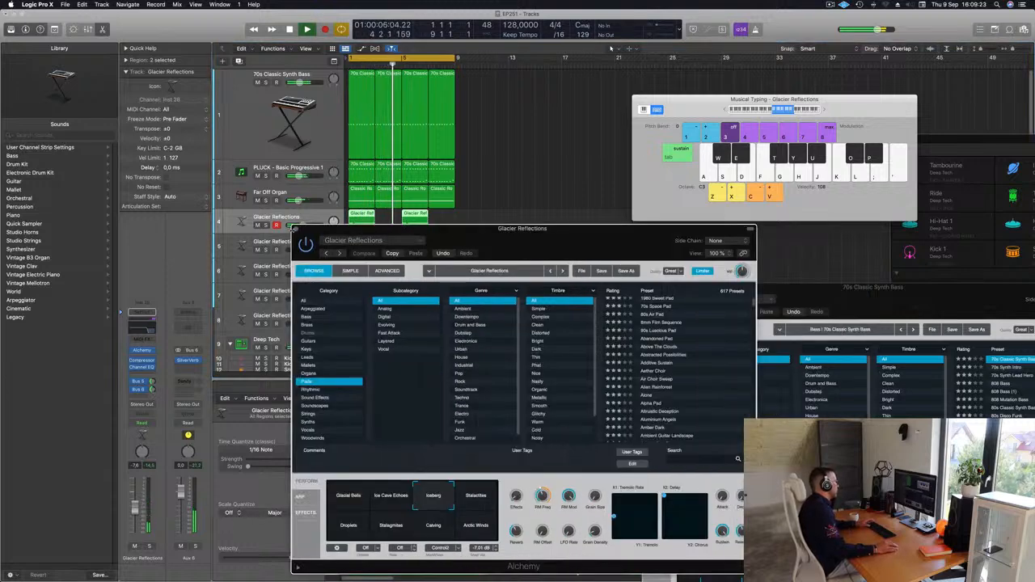
click(296, 229)
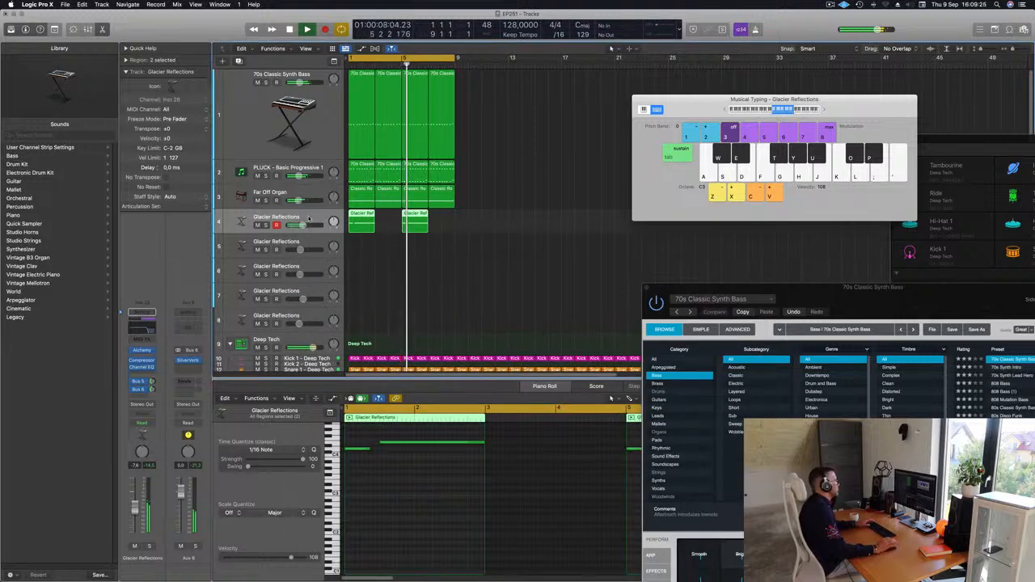
key(space)
key(Return)
key(space)
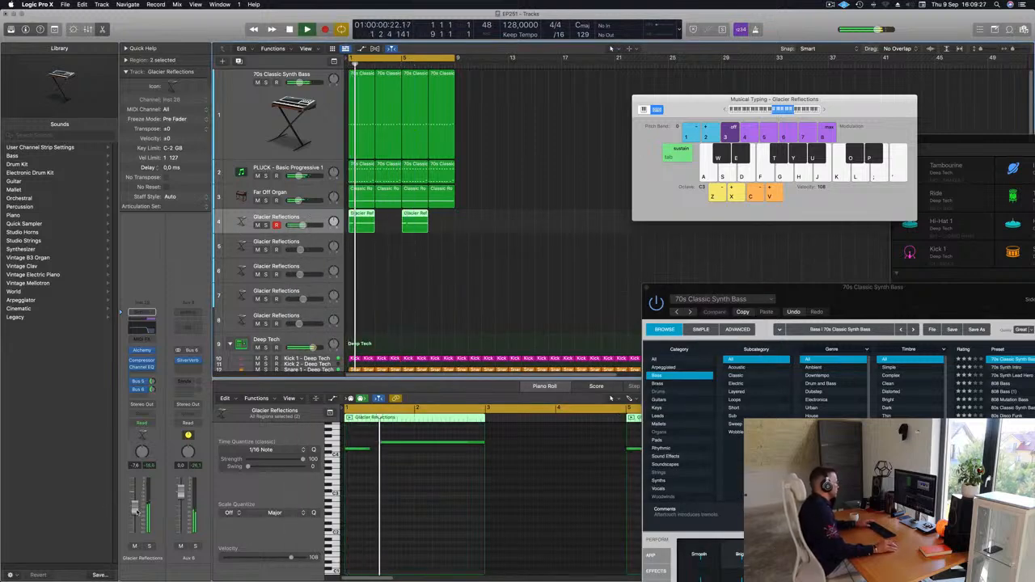
click(515, 259)
key(Return)
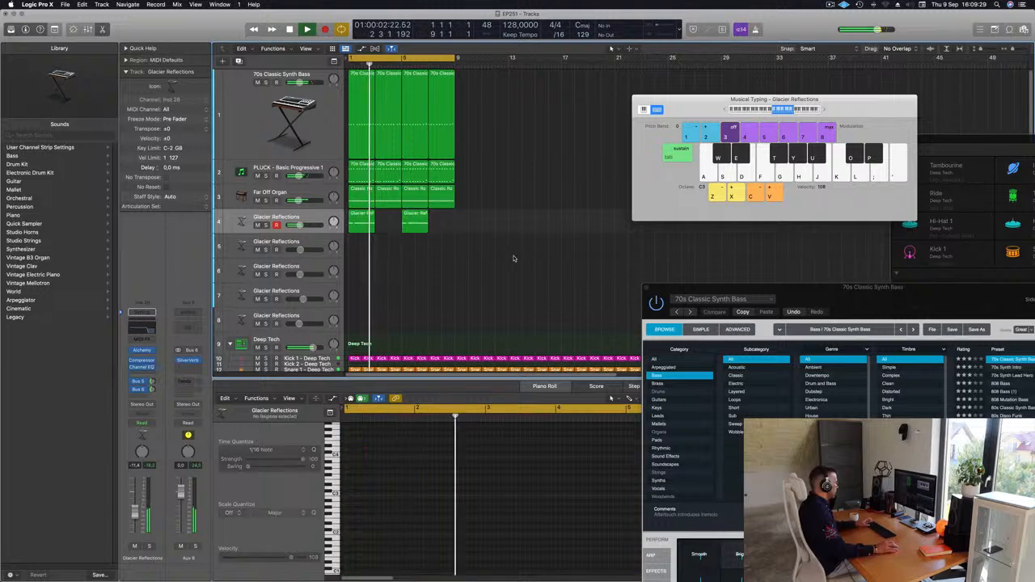
Step: Repeat all bass, pluck, organ and Glacier Reflections regions up to bar 33 and extend the cycle range to match
drag(502, 209, 349, 71)
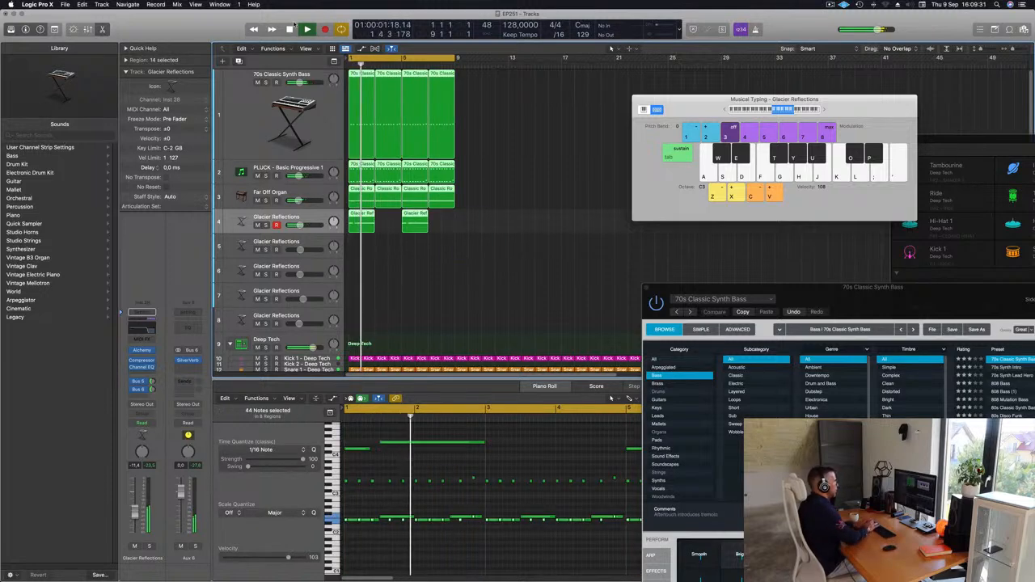
key(super+r)
key(super+r)
key(super+r)
key(super+r)
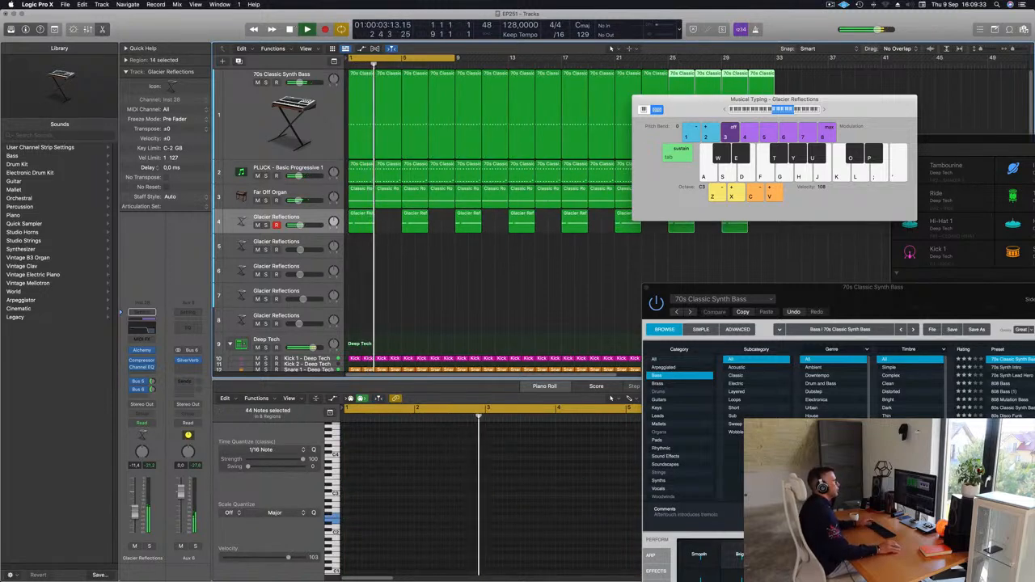
drag(454, 58, 775, 64)
key(Return)
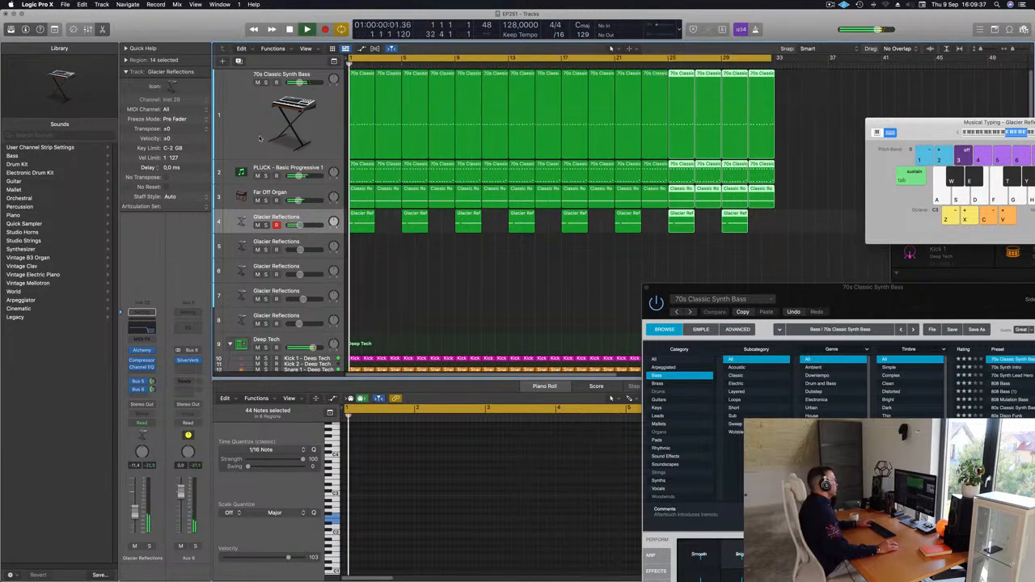
Step: Open the bass track's Compressor and Alchemy, adjust the Alchemy knob between Delay and Vibrato to about 5.4 %, and close both plug-ins
click(241, 122)
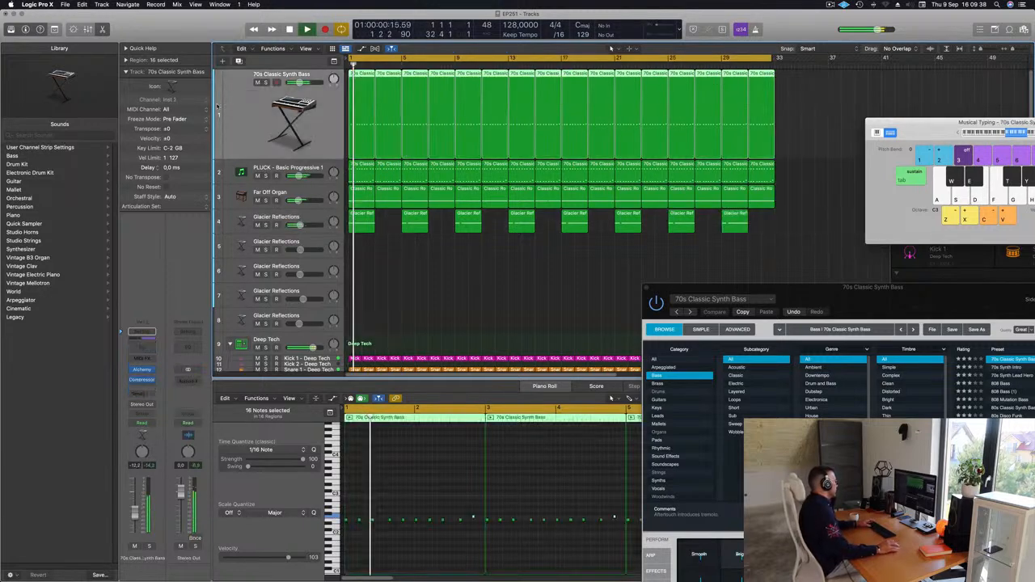
click(142, 380)
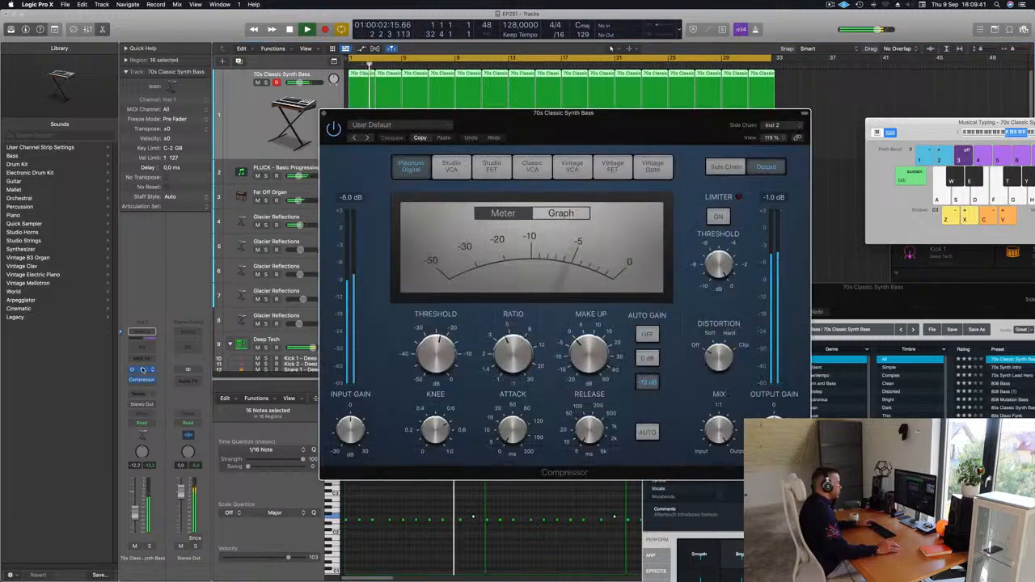
click(142, 369)
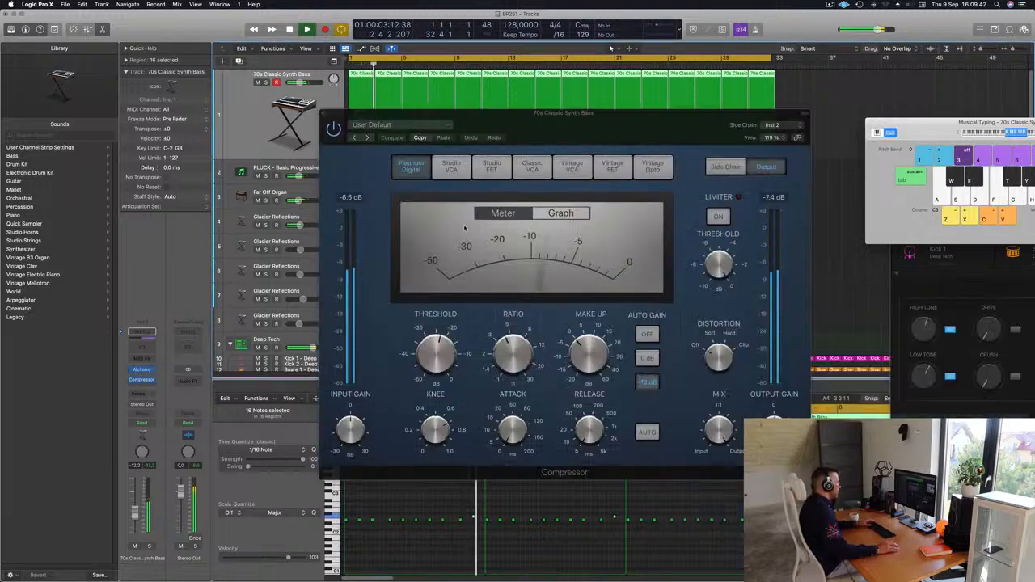
click(141, 369)
drag(856, 287, 515, 141)
key(space)
key(space)
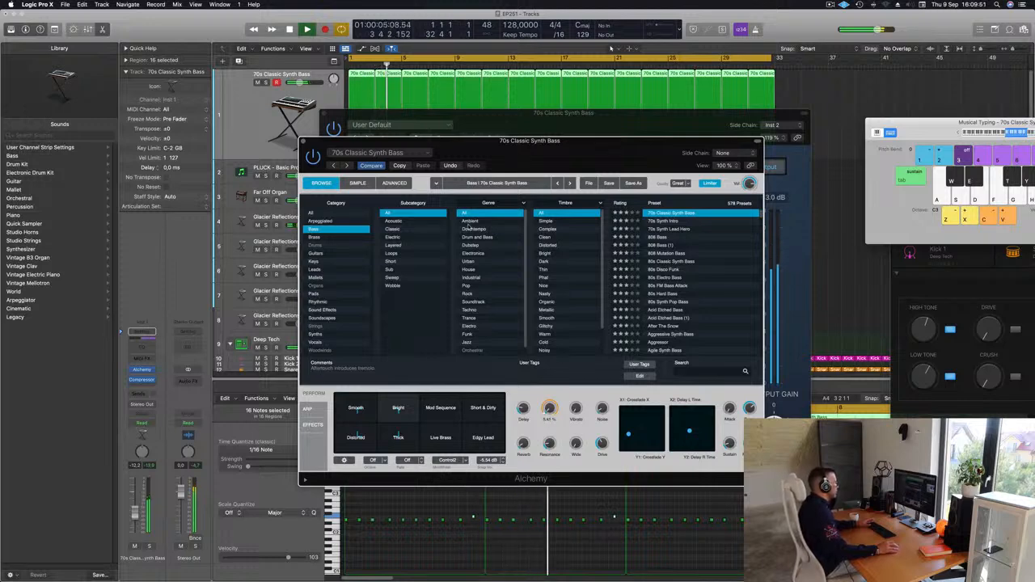
drag(308, 148, 257, 218)
key(super+w)
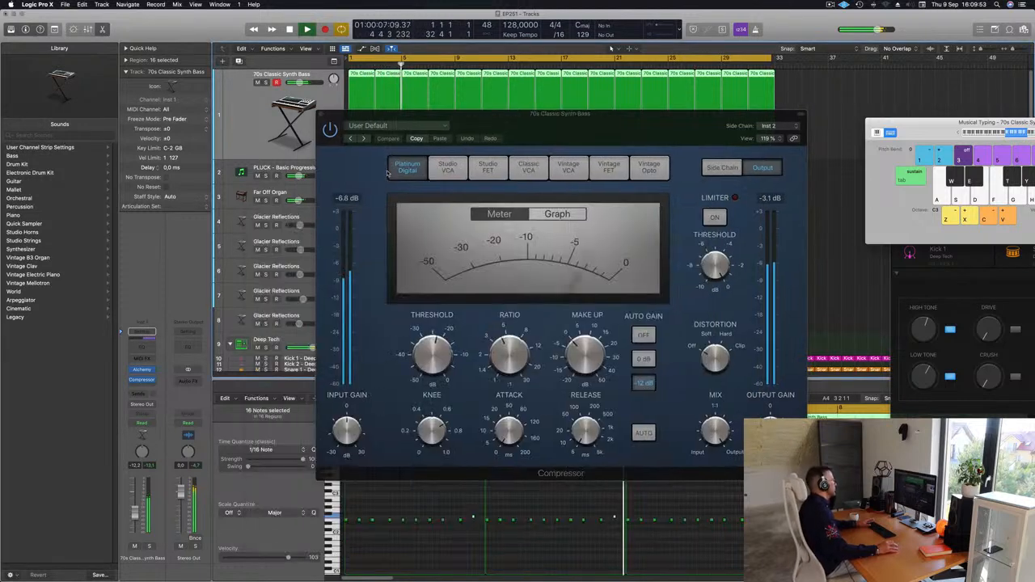
drag(407, 113, 319, 156)
key(super+w)
Step: Open Alchemy on the second Glacier Reflections track and reposition the Musical Typing keyboard beside it for auditioning notes
key(super+Left)
key(super+Left)
key(super+Left)
key(super+Left)
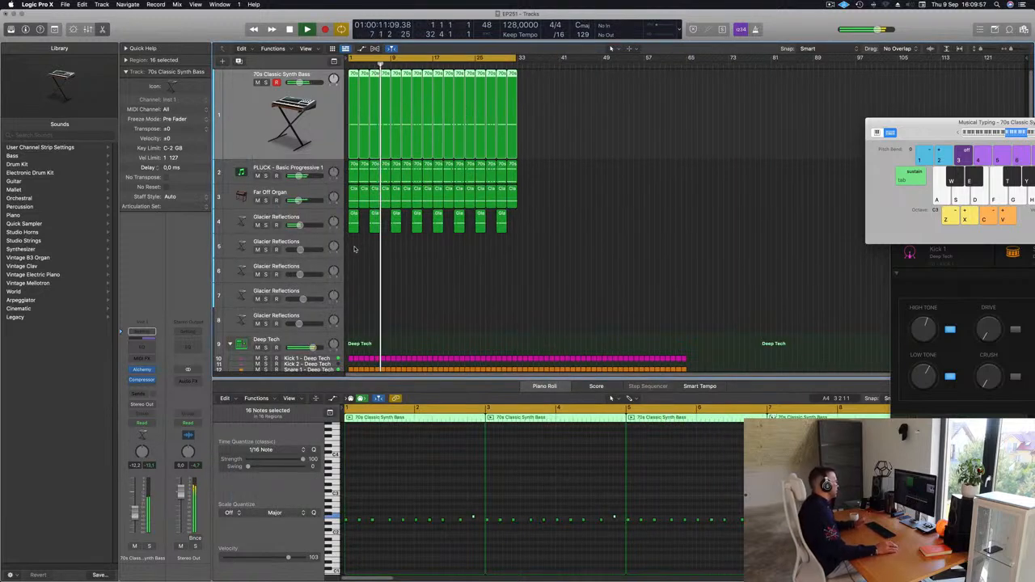
click(307, 241)
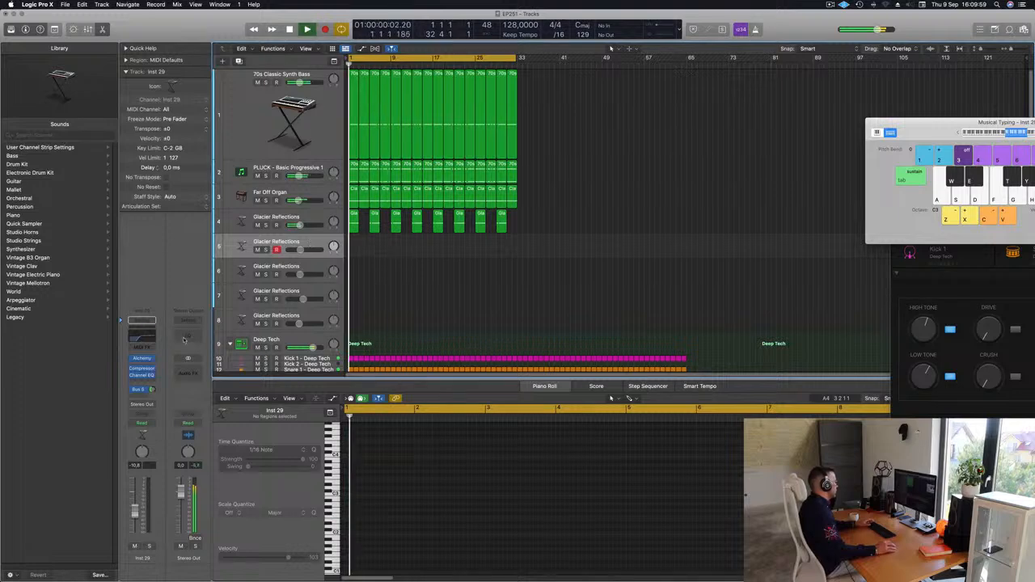
click(142, 358)
drag(591, 114, 641, 99)
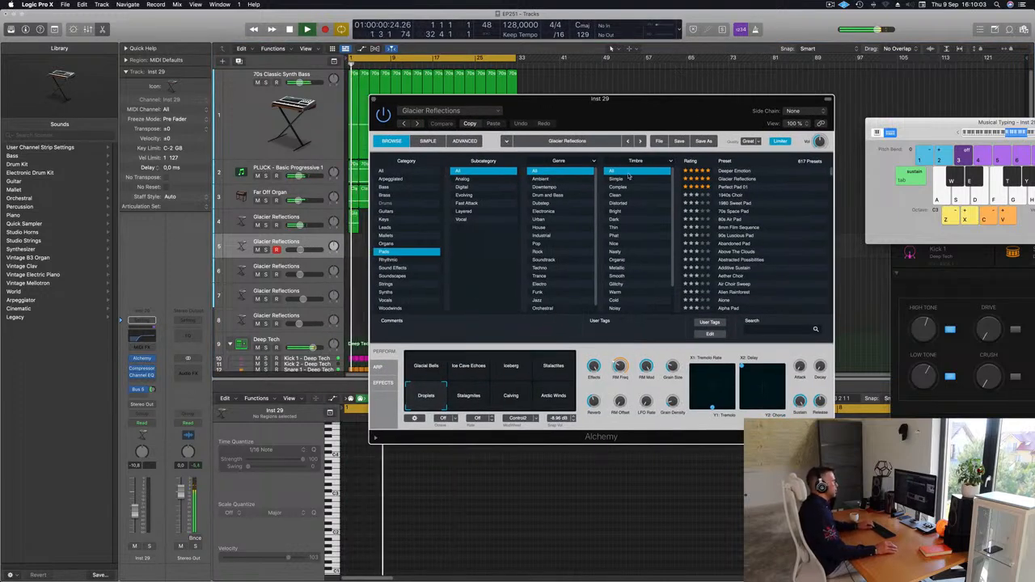
drag(890, 137, 834, 143)
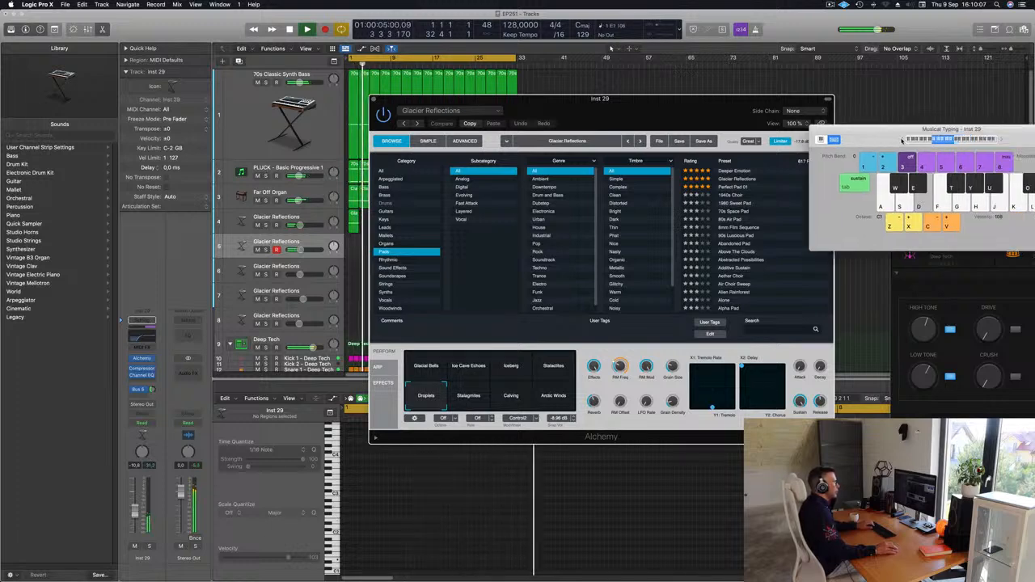
Step: Load the Perfect Pad 01 preset on the second Glacier Reflections track and set its volume to about -2.2 dB
drag(900, 141, 712, 137)
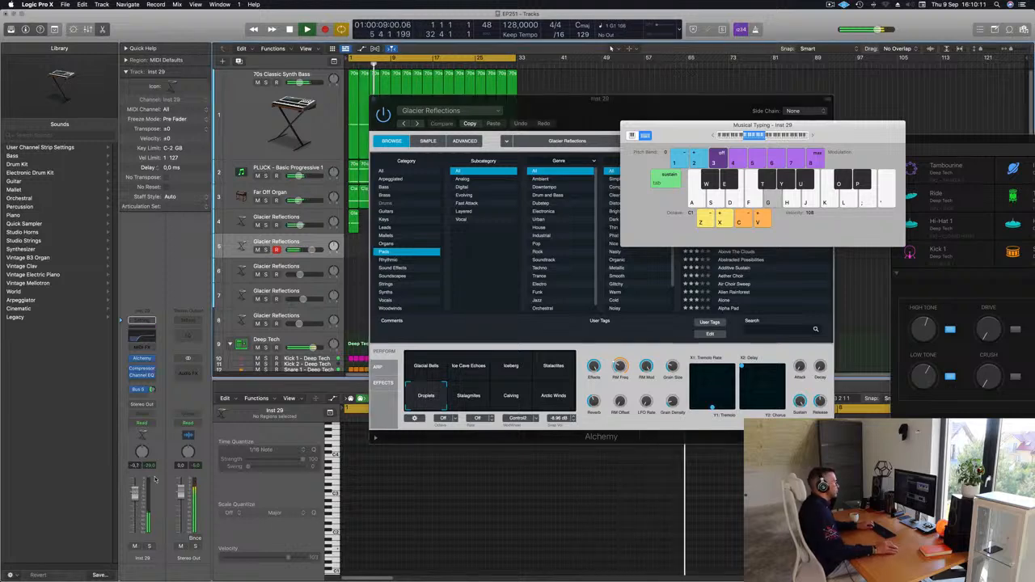
drag(687, 101, 713, 124)
click(592, 217)
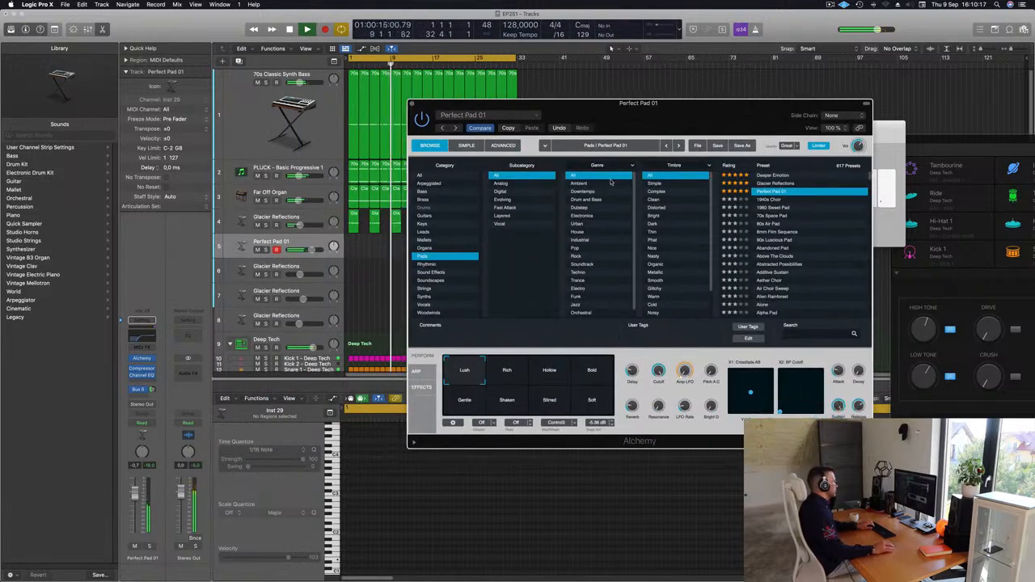
drag(136, 496, 136, 500)
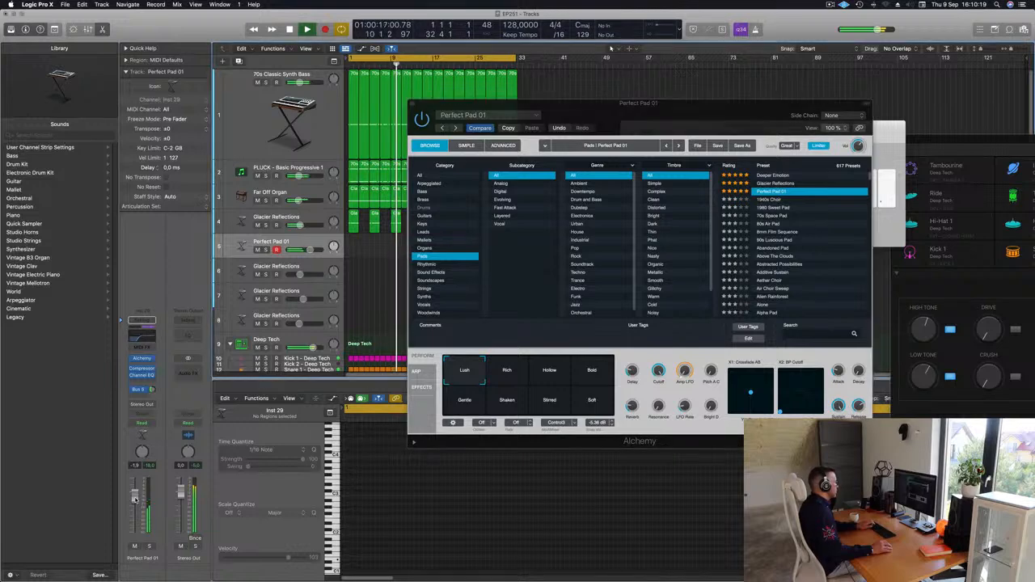
Step: Move the Alchemy window aside and record a pad part of about eight bars on the Perfect Pad 01 track from bar 1
key(space)
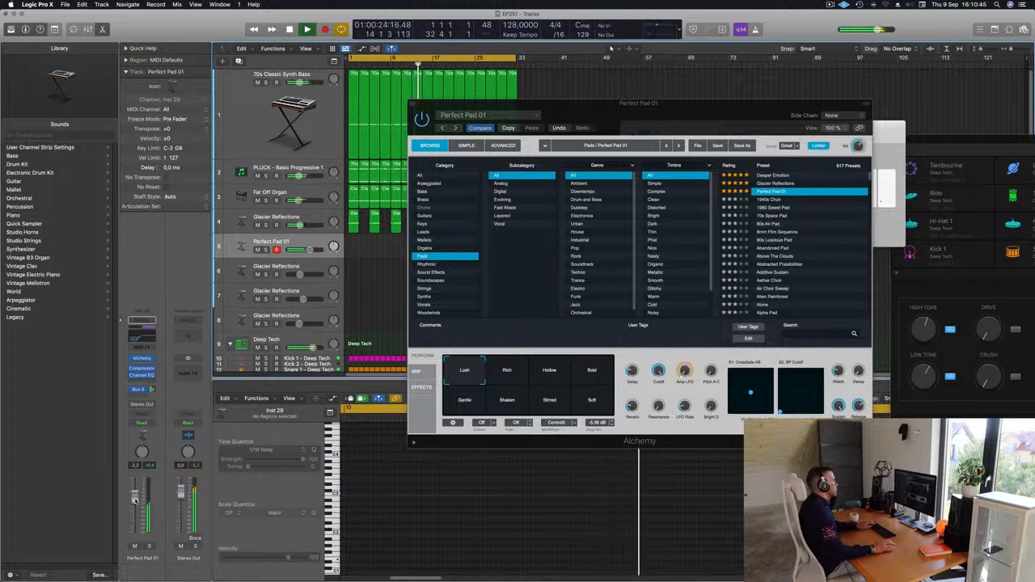
drag(754, 105, 1004, 121)
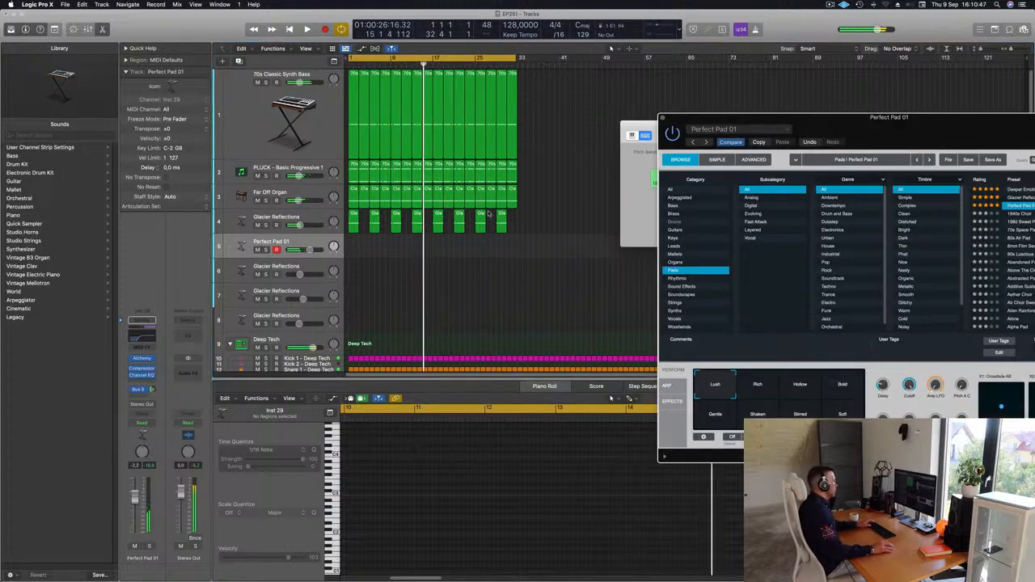
key(r)
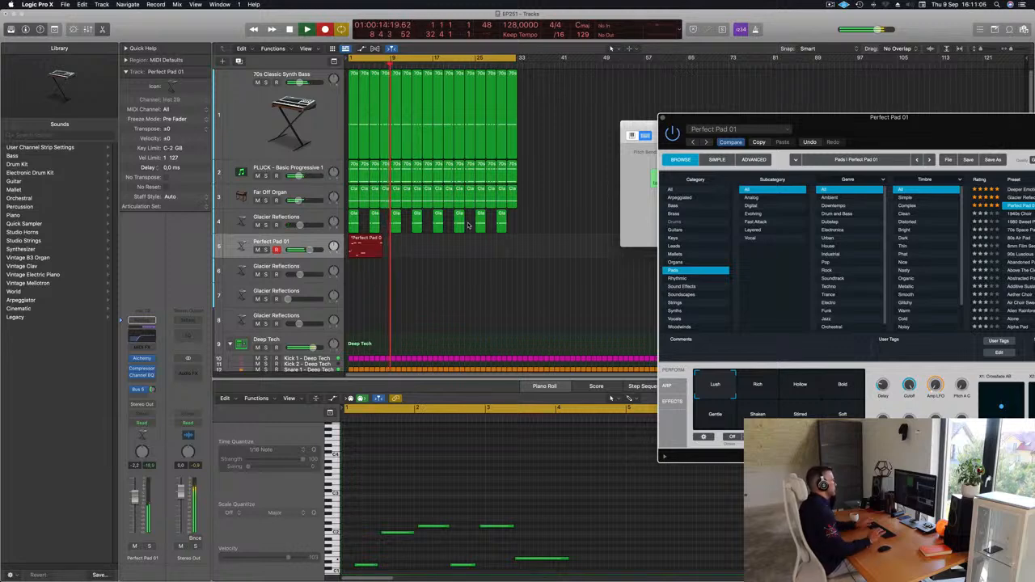
key(space)
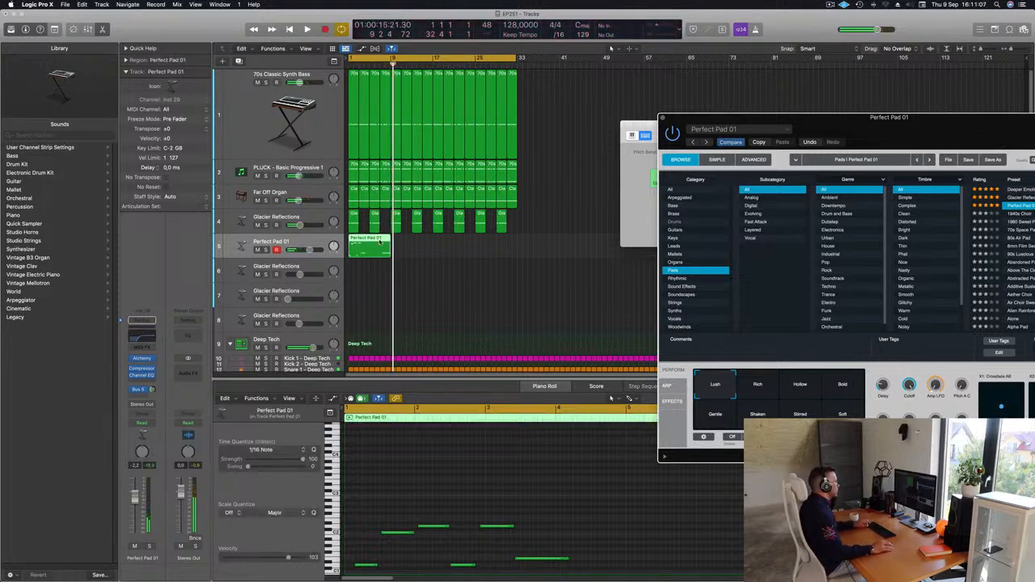
Step: Cut the recorded pad region down to its last two bars and move that piece to bar 1
super+double_click(379, 243)
click(370, 243)
key(Delete)
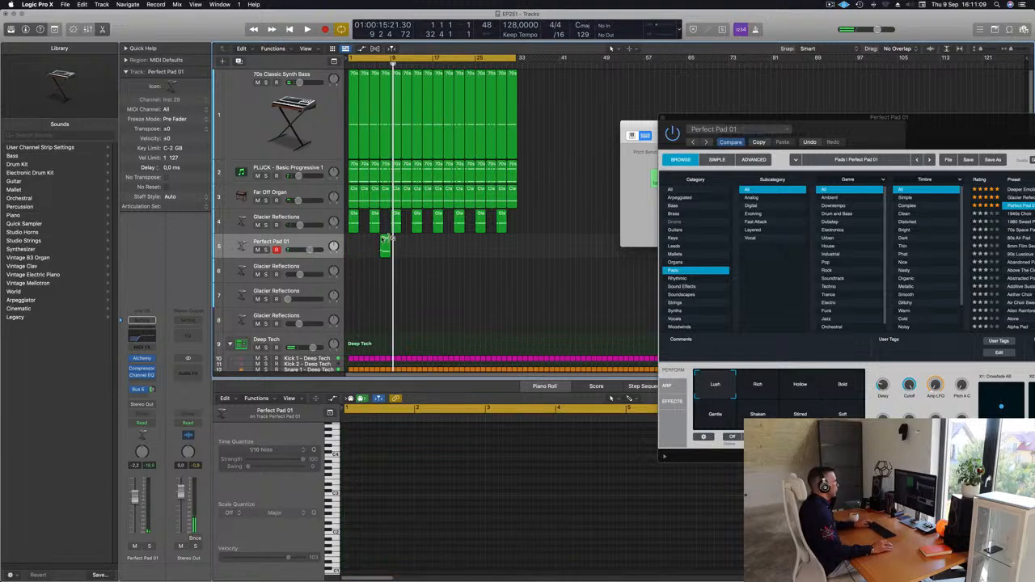
drag(385, 242, 357, 244)
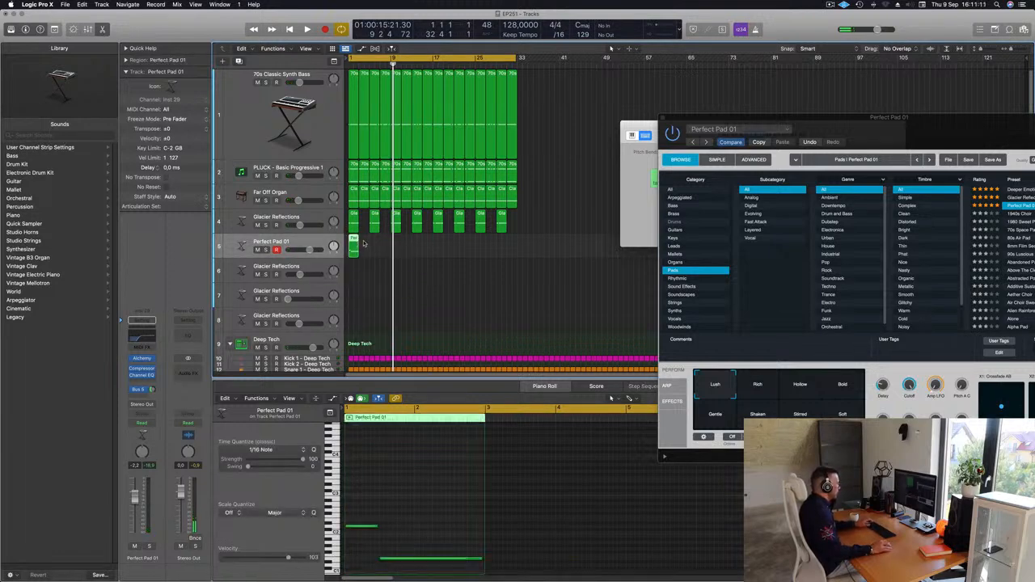
Step: Decline the incoming FaceTime call and return to the Logic Pro X project
key(super+Tab)
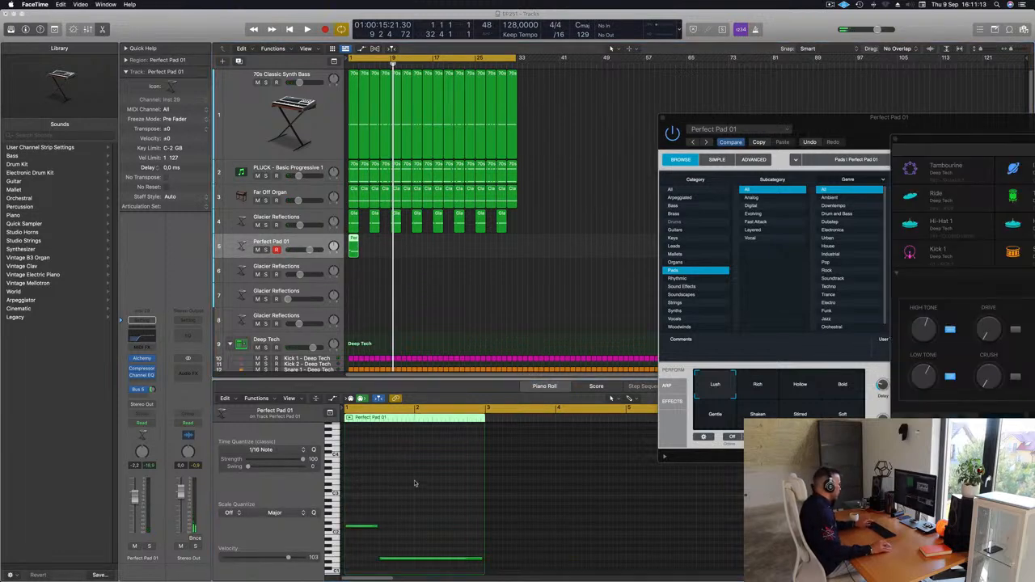
key(super+Tab)
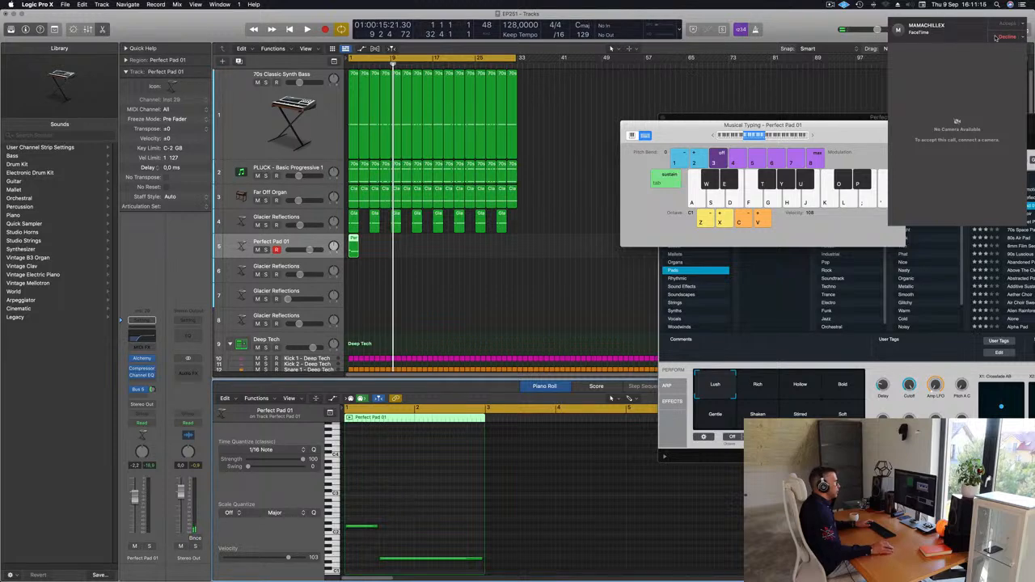
click(1010, 37)
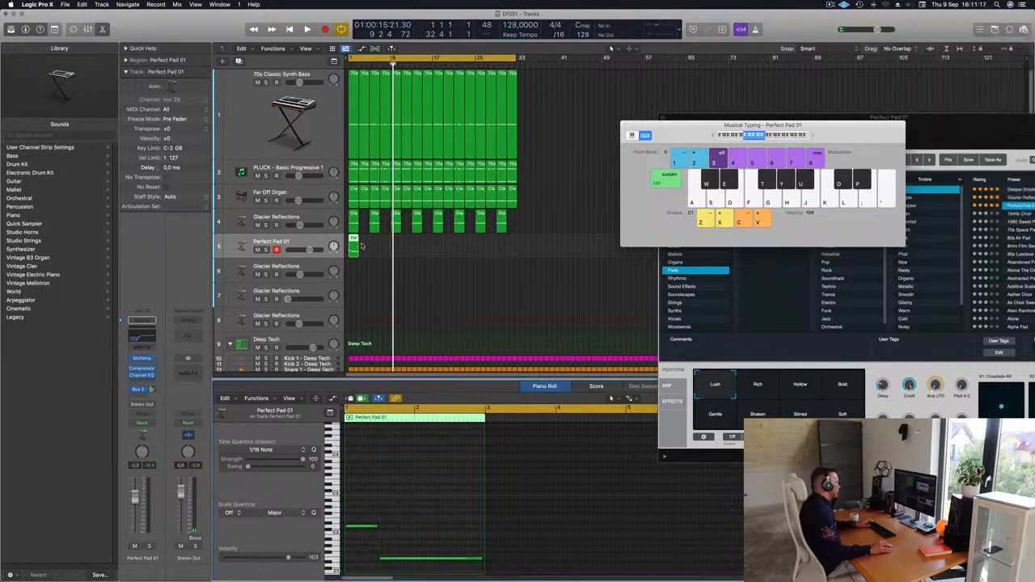
Step: Select the first note of the two-bar pad region in the Piano Roll and play the project from the start
click(353, 246)
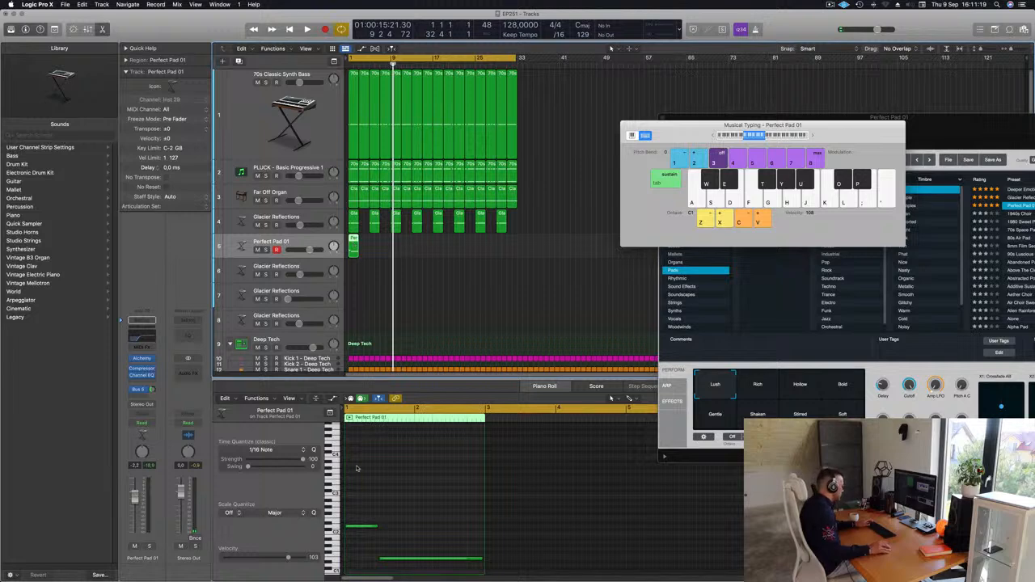
drag(383, 509, 364, 539)
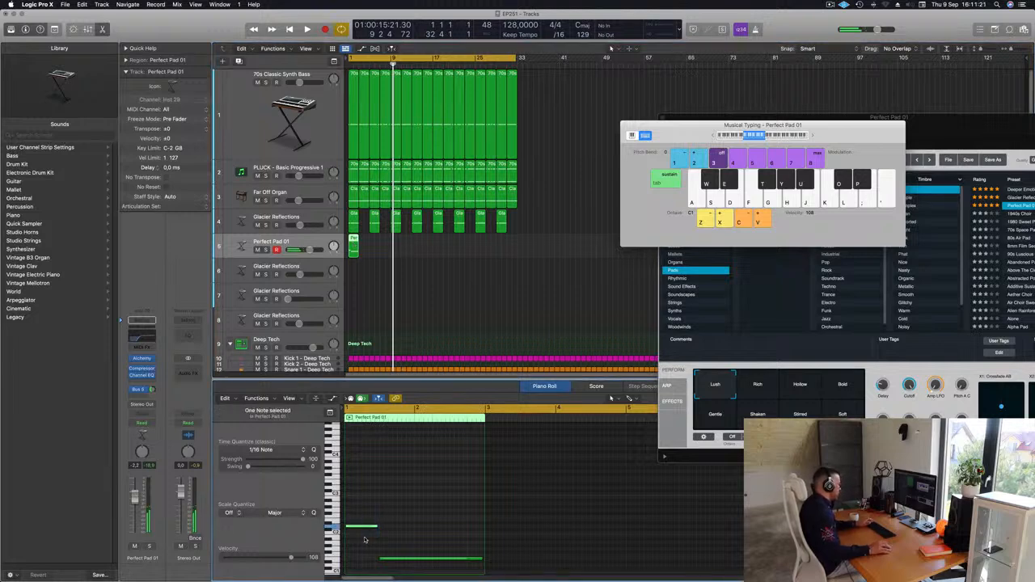
key(Return)
key(space)
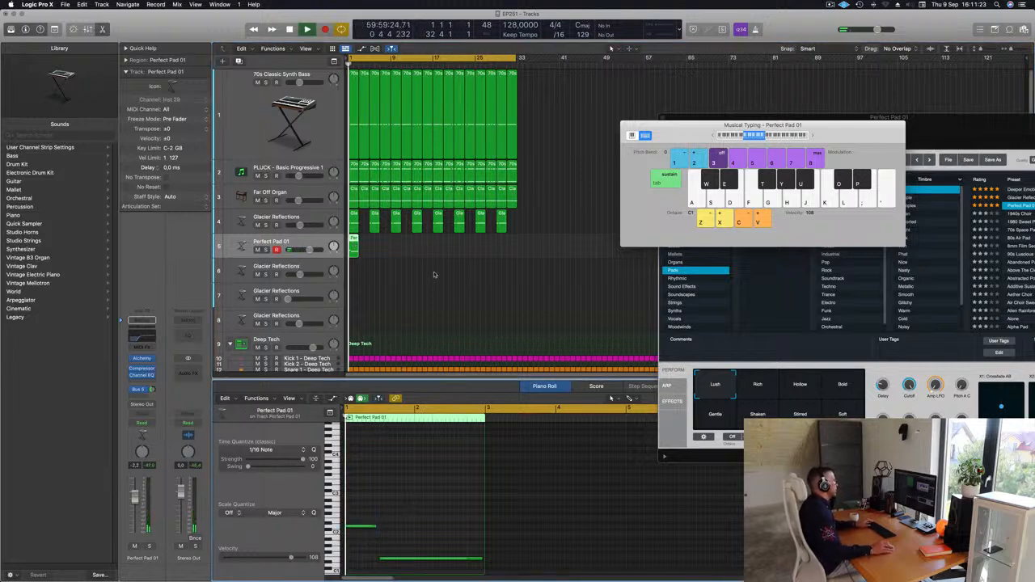
Step: Repeat the two-bar Perfect Pad 01 region back to back up to bar 31
click(392, 245)
click(353, 245)
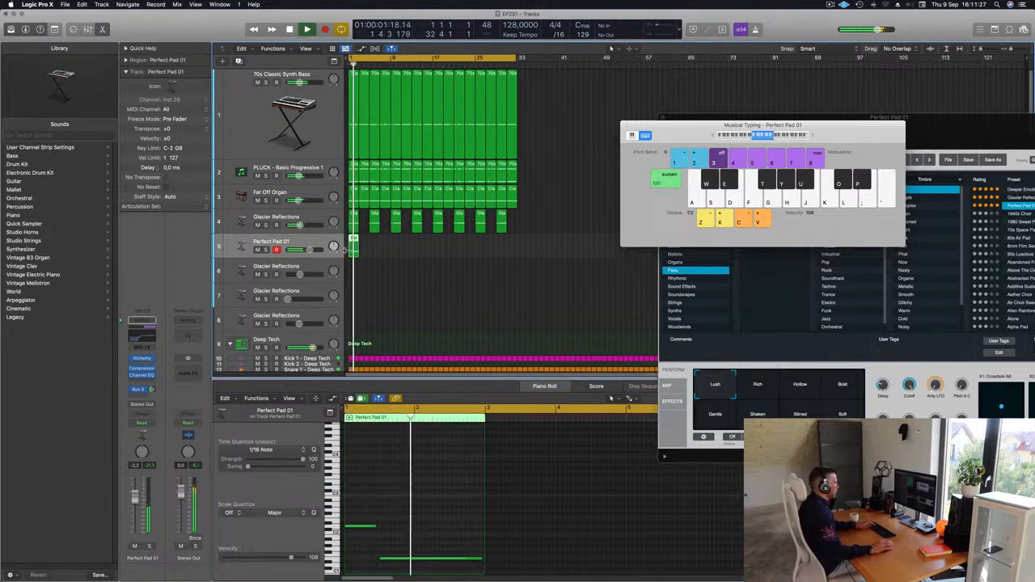
key(super+r)
key(super+r)
key(super+r)
key(super+r)
key(super+r)
key(super+r)
key(super+r)
key(super+r)
key(super+r)
key(super+r)
key(super+r)
key(super+r)
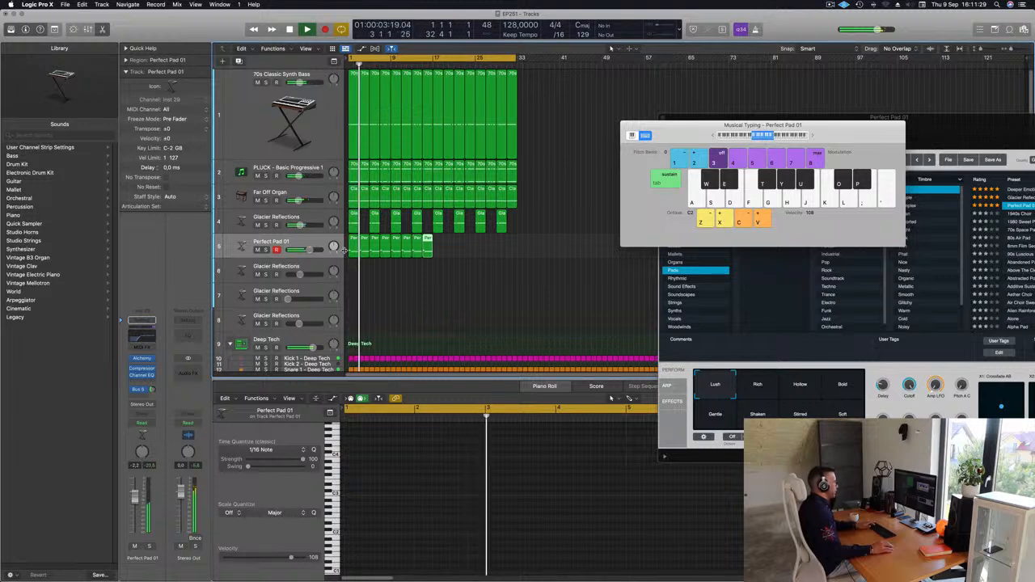
key(super+r)
key(super+r)
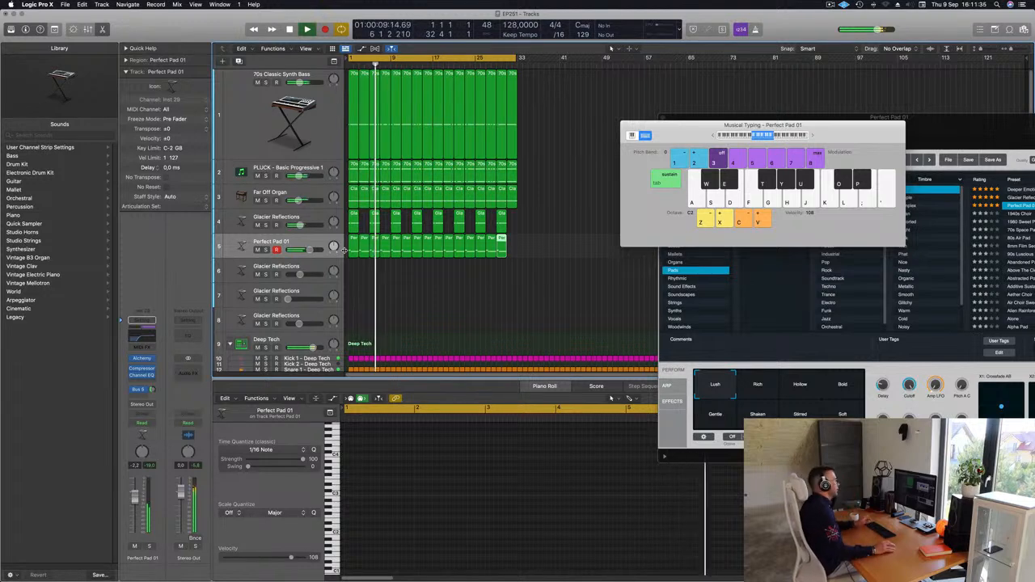
Step: Select all Perfect Pad 01 regions and lower the track's volume to about -3.7 dB while replaying from the start
click(428, 304)
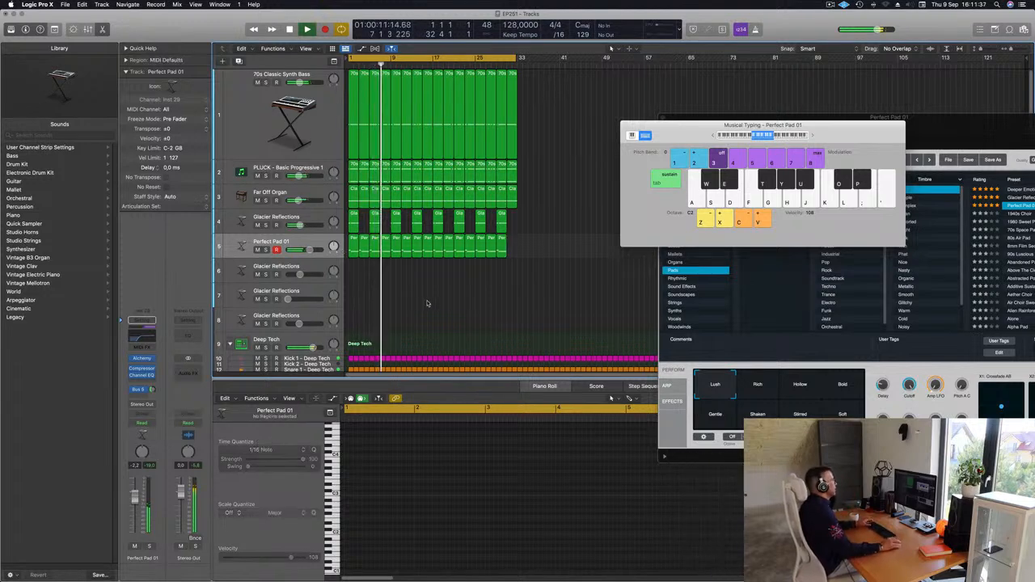
click(301, 243)
key(Return)
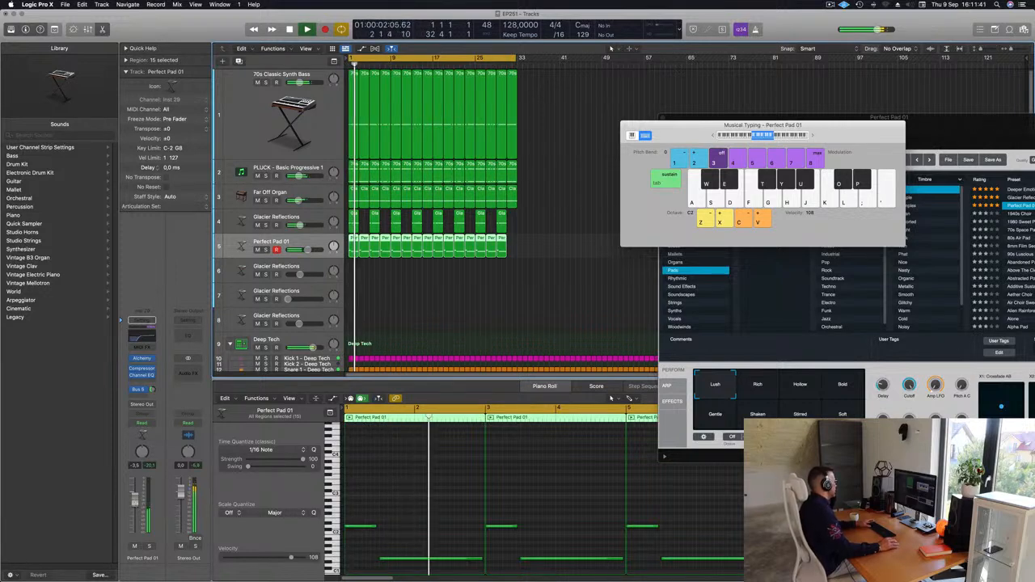
key(Return)
Step: Open Alchemy on the Perfect Pad 01 track, adjust its Cutoff knob while replaying from the start, and close the plug-in
click(141, 358)
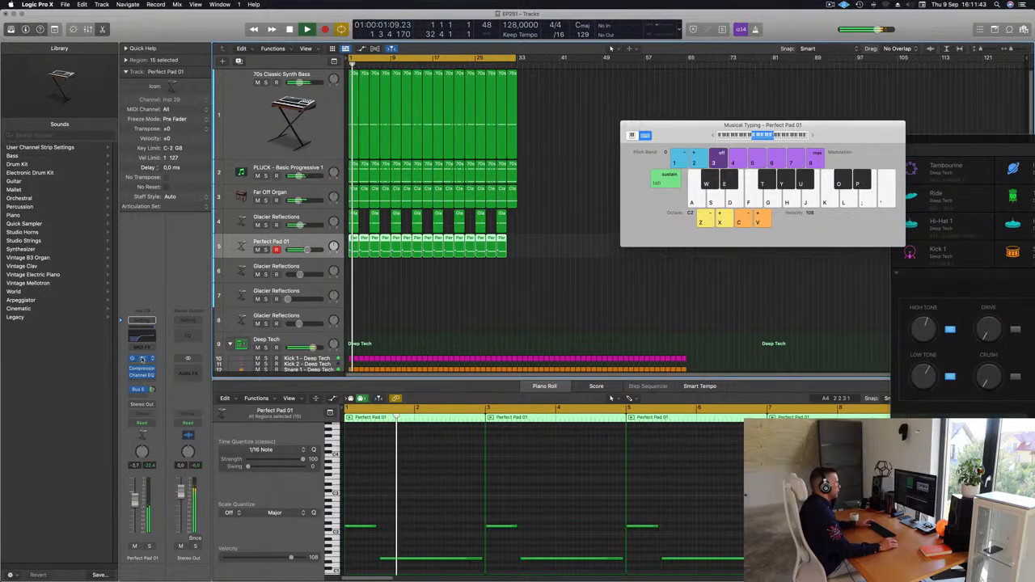
click(142, 359)
drag(823, 135, 463, 124)
key(Return)
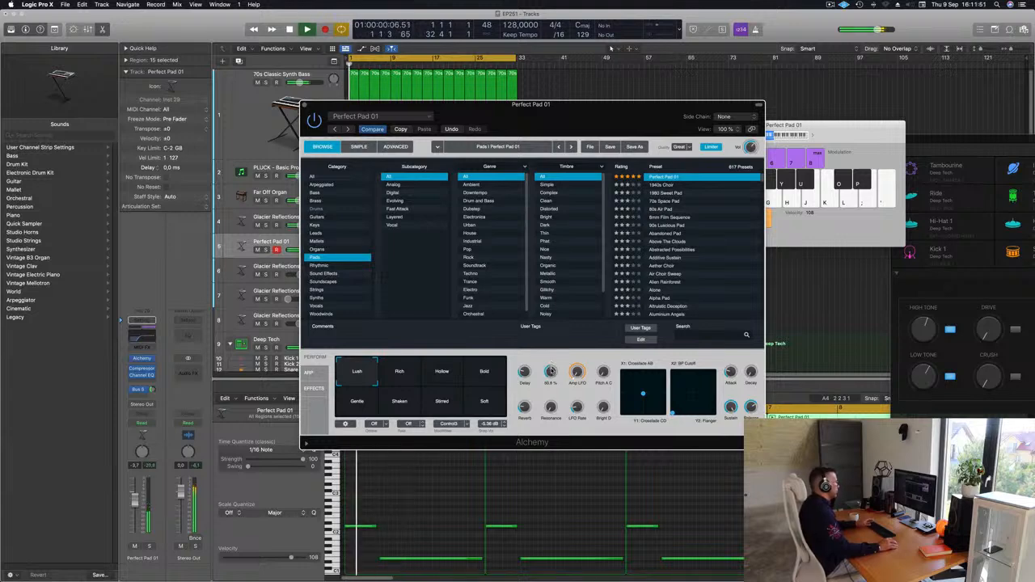
drag(443, 100, 317, 200)
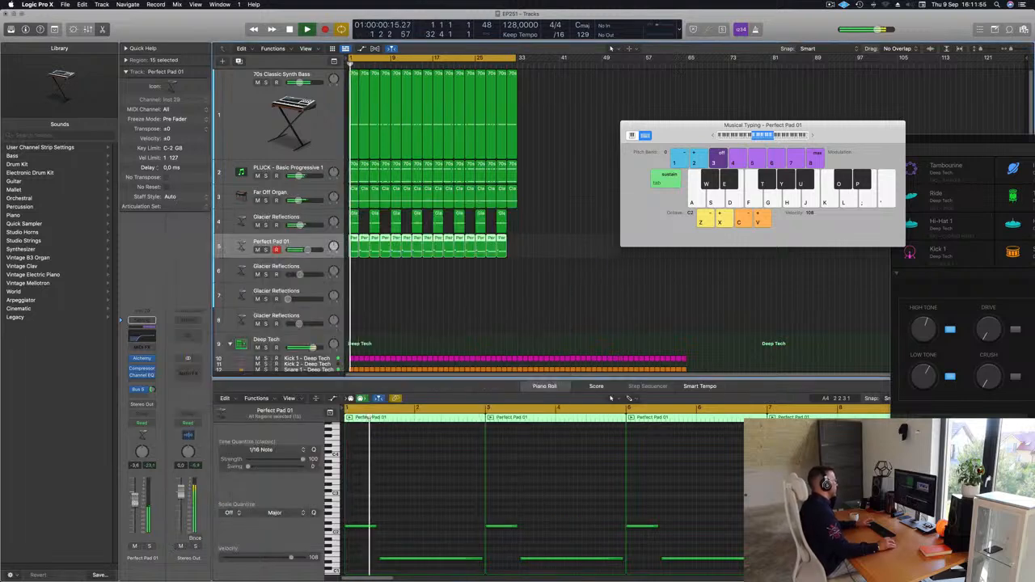
Step: Repeat the last Perfect Pad 01 region up to bar 33 and set the track's Alchemy Cutoff to about 48 %
click(479, 291)
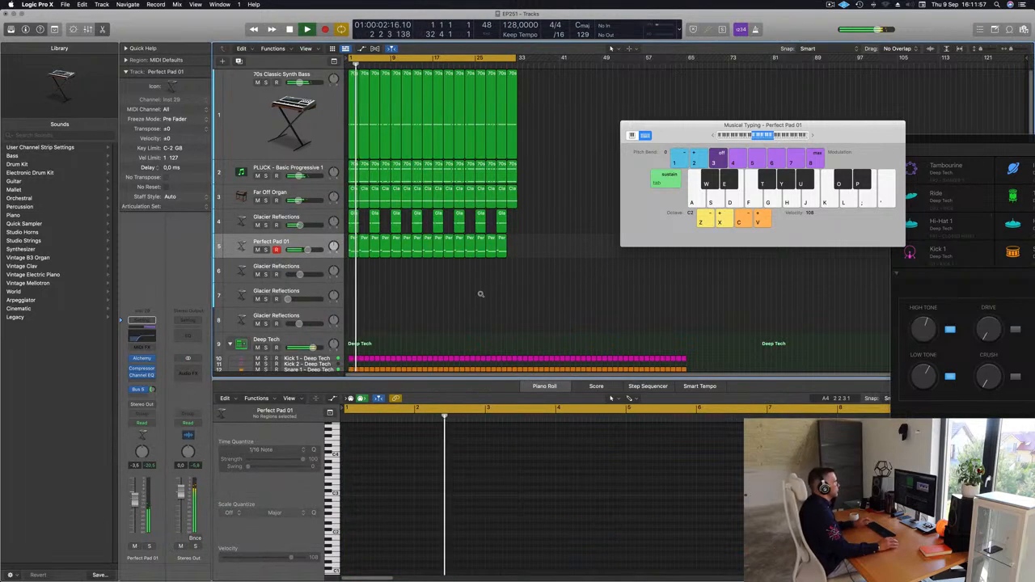
drag(527, 243, 502, 256)
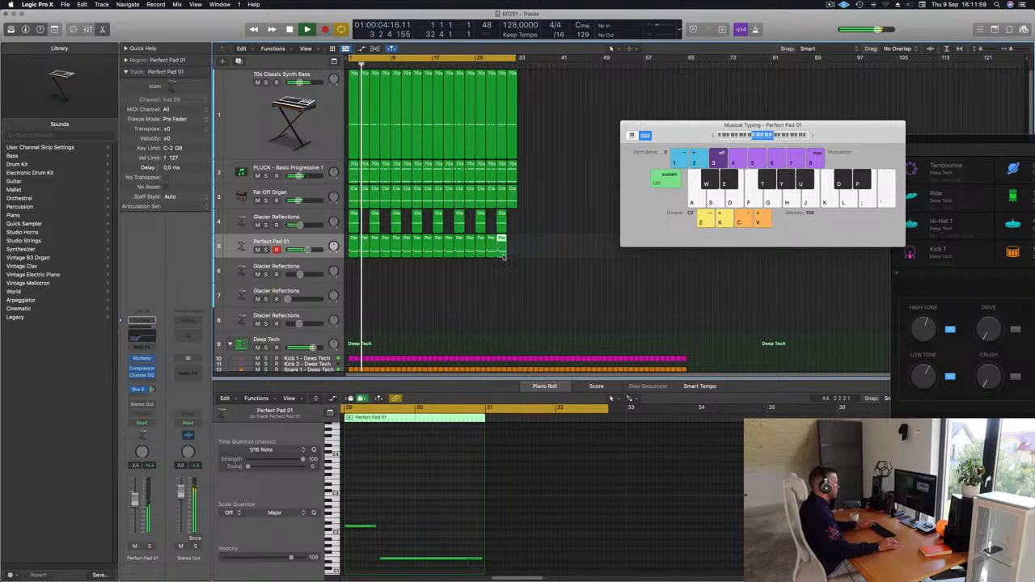
key(super+r)
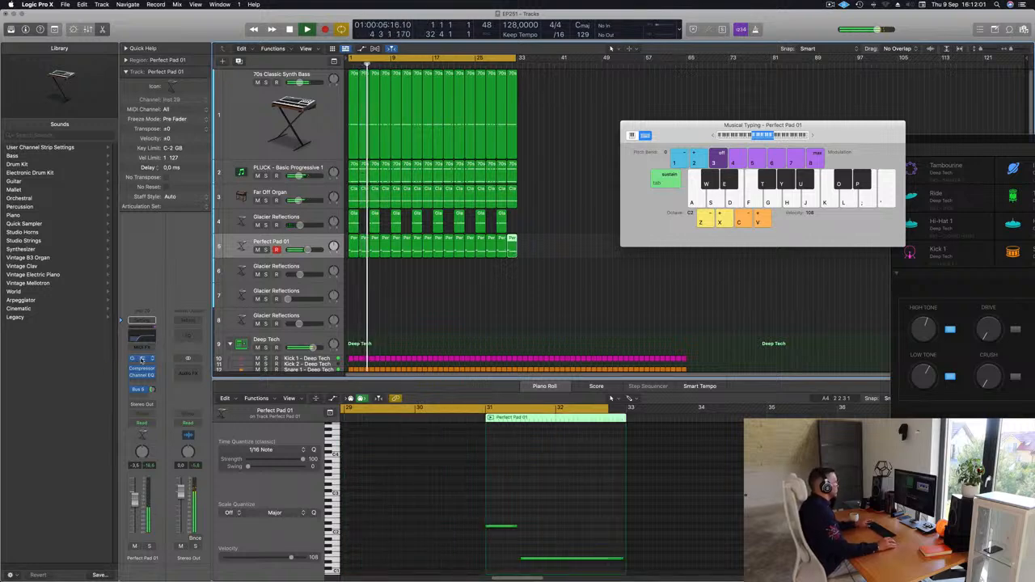
click(144, 358)
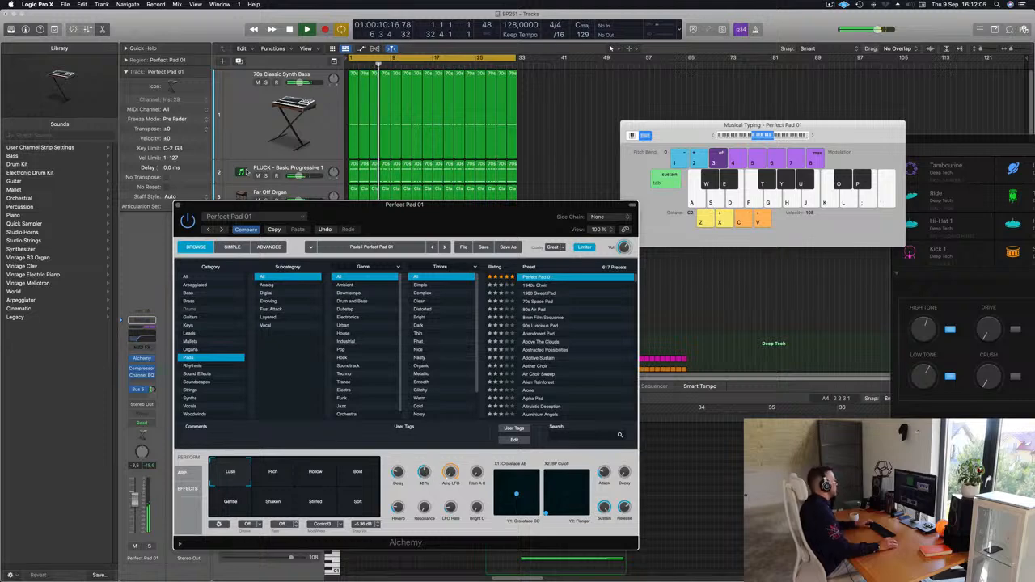
key(super+w)
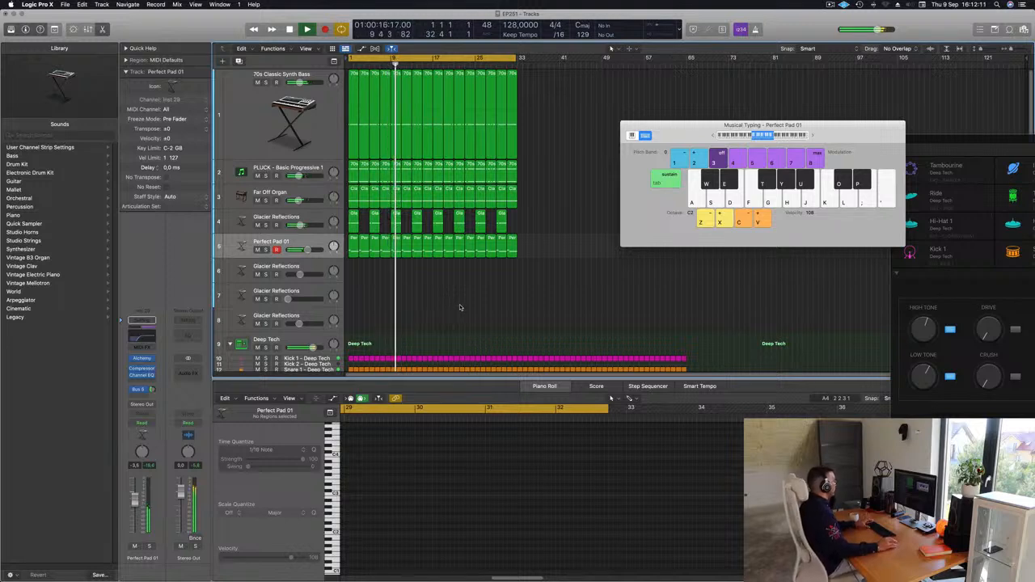
Step: Open Alchemy on the lowest Glacier Reflections track and arrange it beside the Musical Typing keyboard for auditioning Brassy and Funky
click(315, 313)
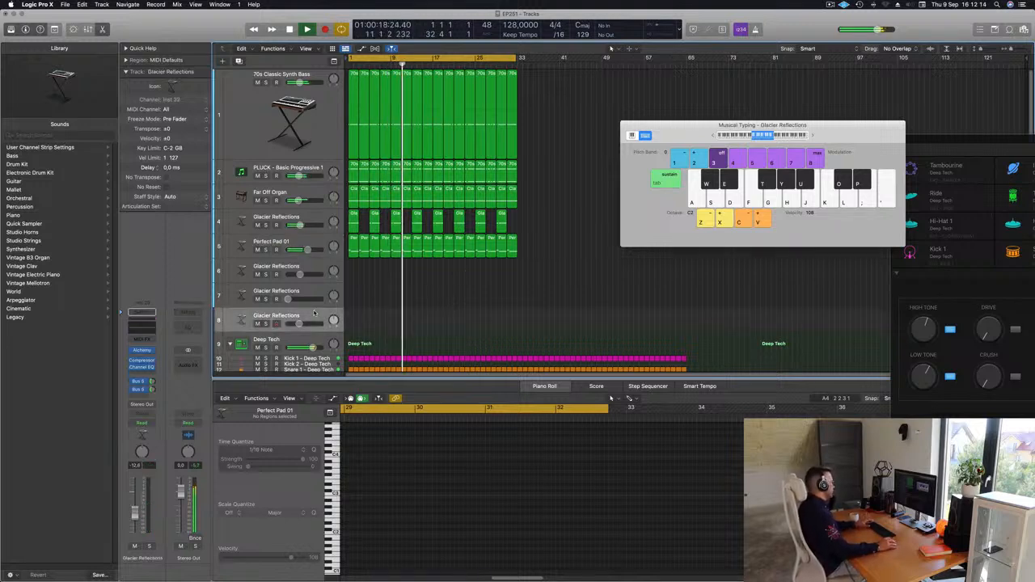
click(142, 350)
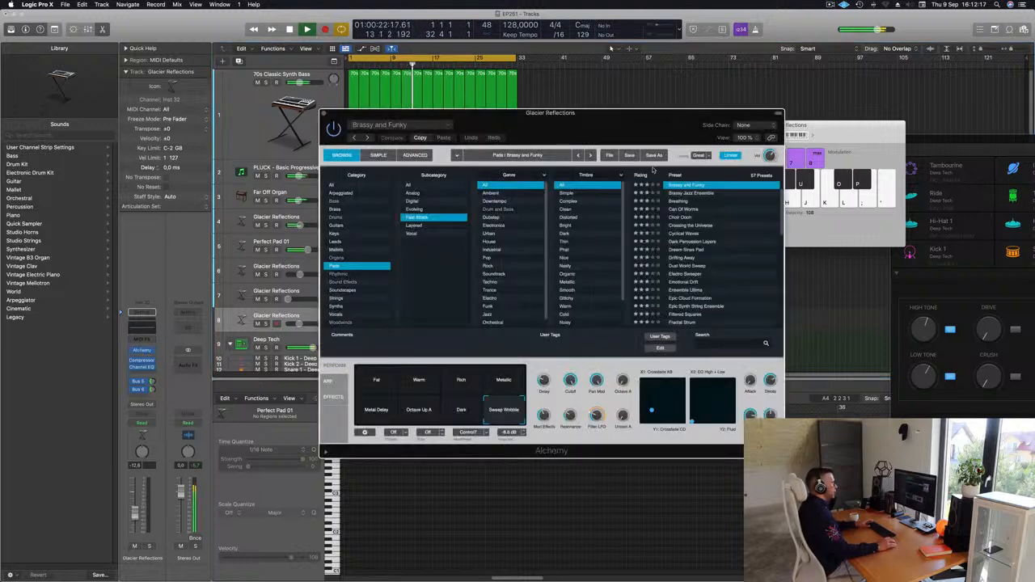
drag(682, 119, 706, 216)
drag(836, 135, 846, 131)
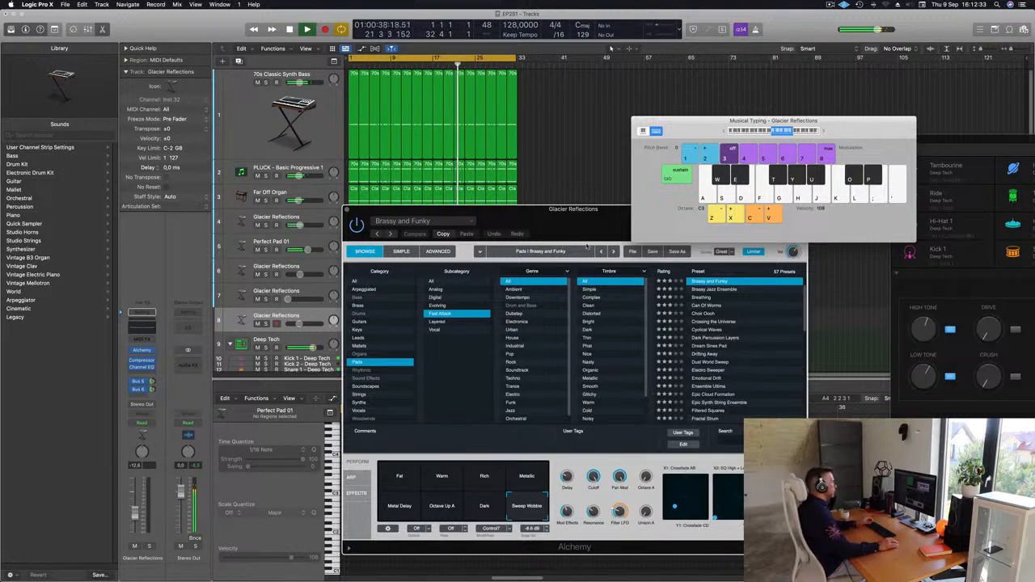
drag(624, 202, 654, 186)
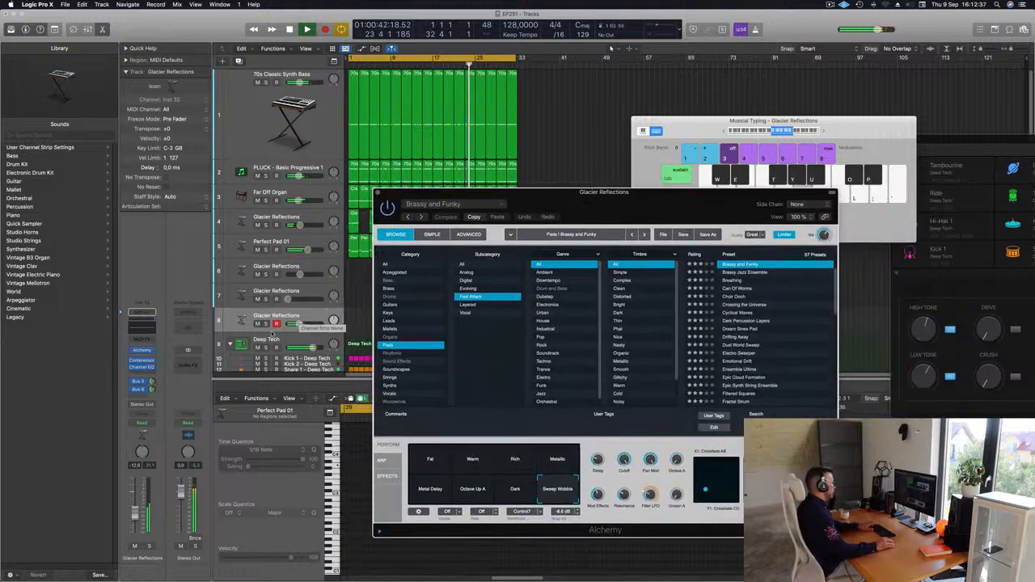
Step: Audition the Fat and Warm snapshots of Brassy and Funky, keep Warm, and raise the track's volume
click(439, 509)
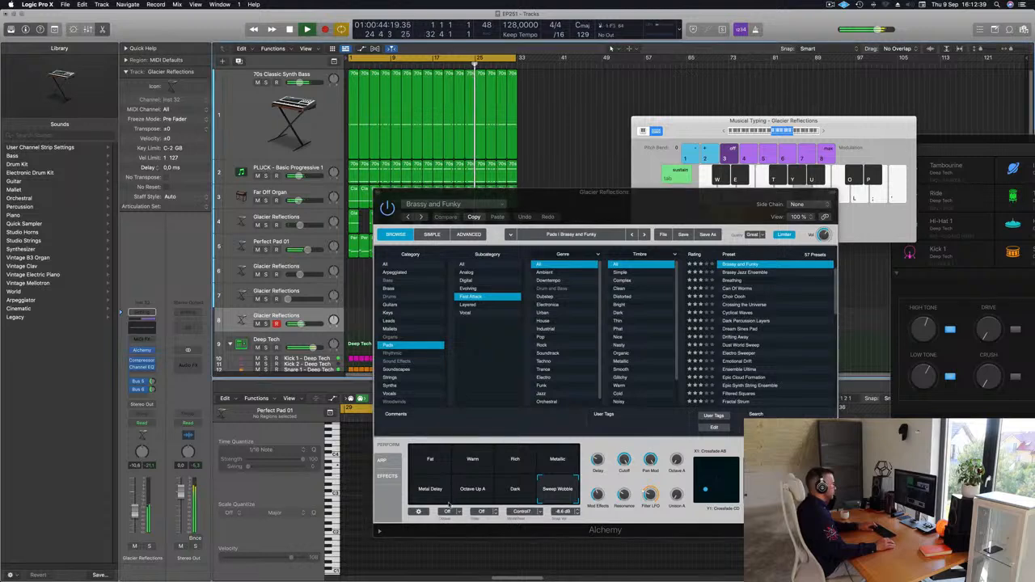
click(464, 461)
click(434, 464)
click(462, 464)
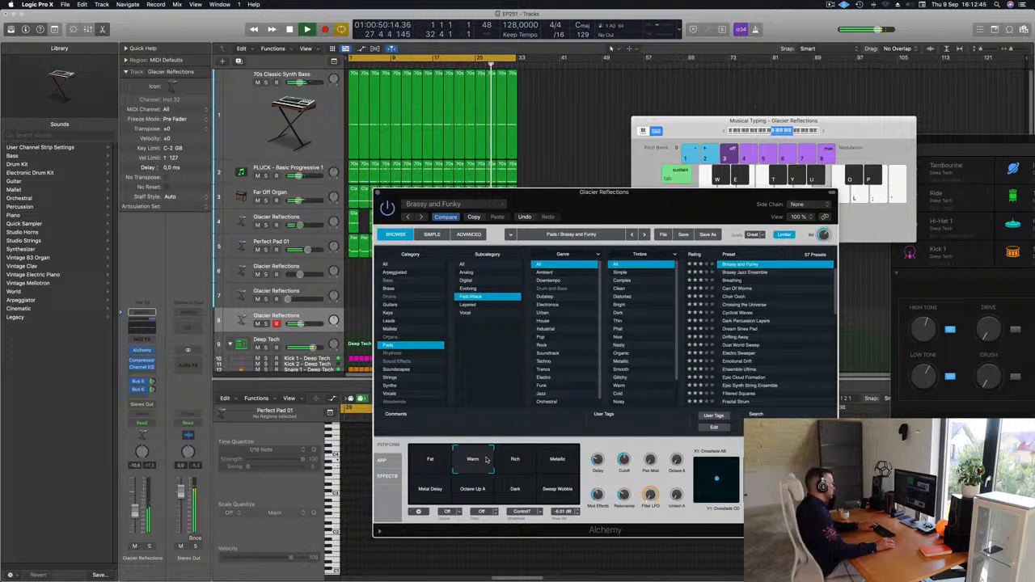
click(377, 530)
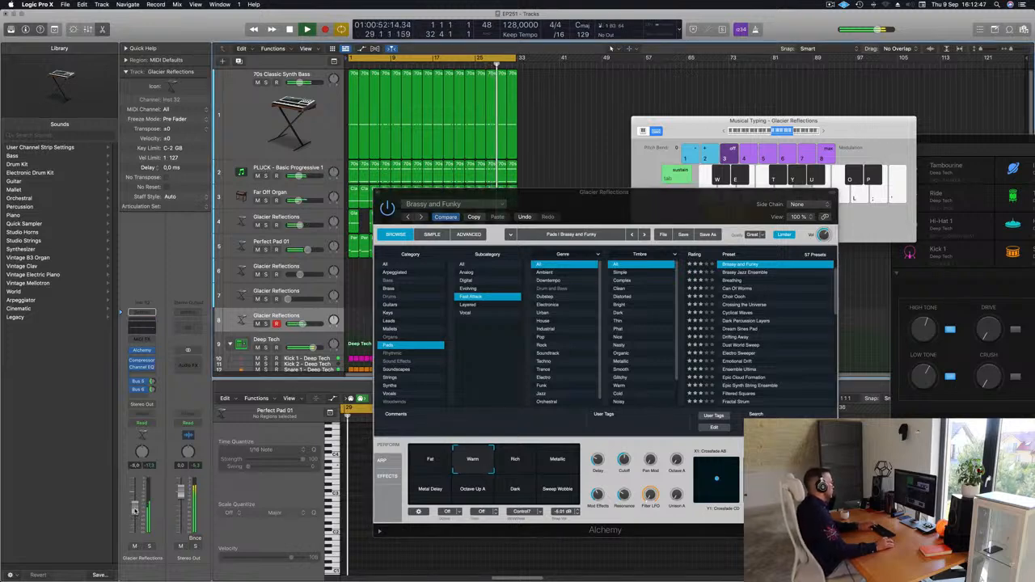
Step: Try out melody notes with the Warm snapshot of Brassy and Funky over the last bars of the loop
key(l)
key(semicolon)
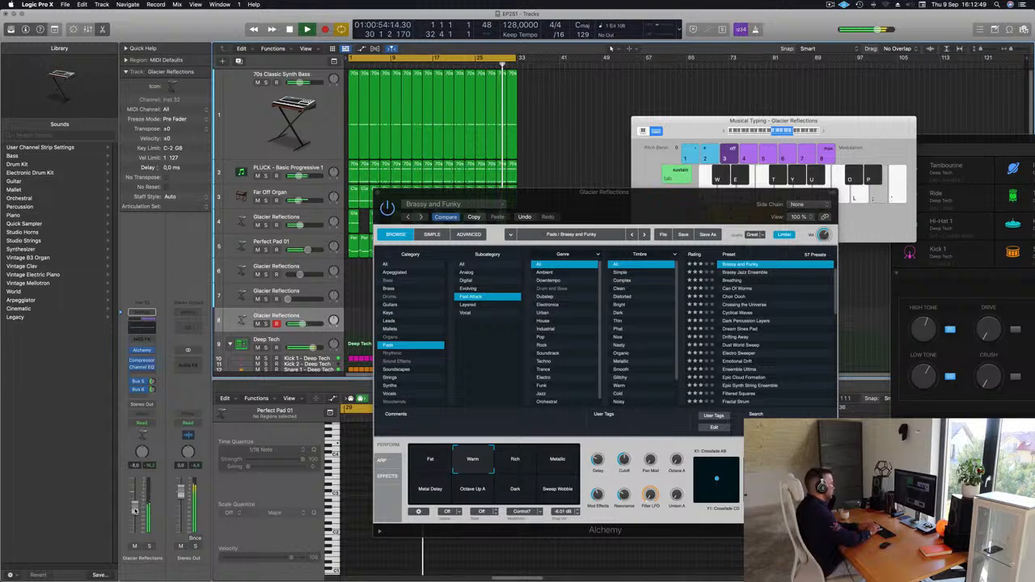
key(semicolon)
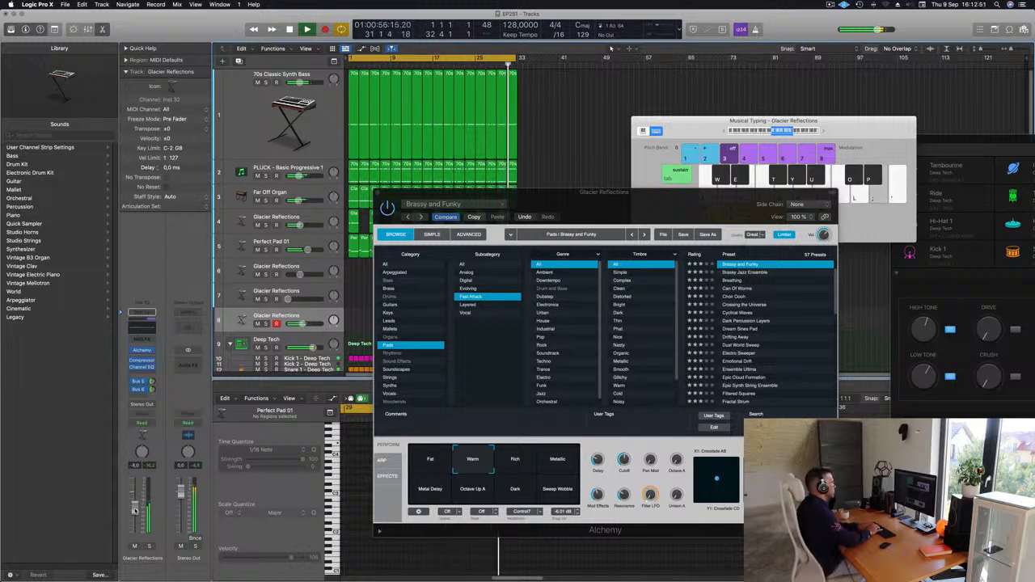
key(h)
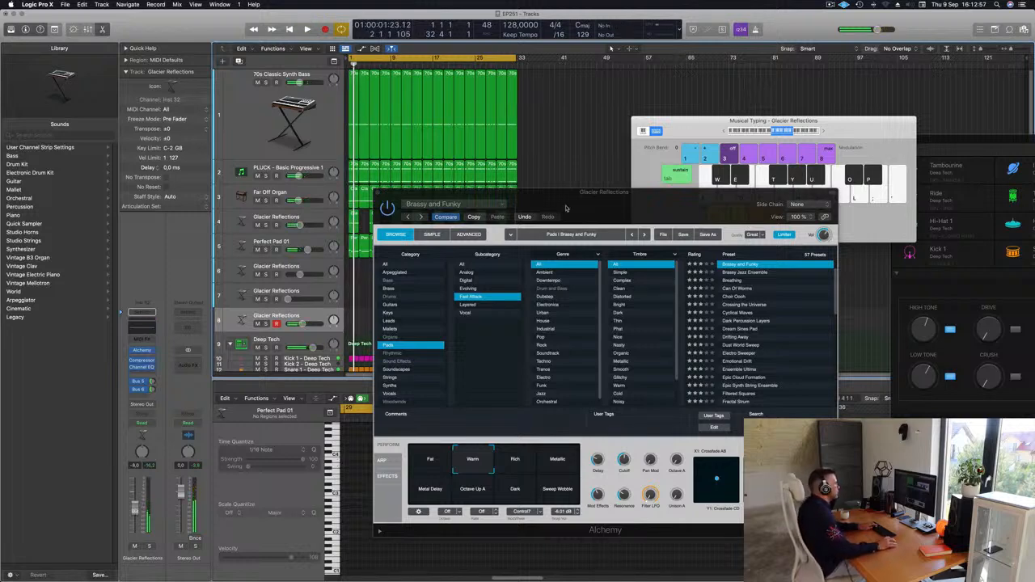
Step: Record a short melody from the start of the loop to about bar 8 on the armed Glacier Reflections track
drag(514, 58, 518, 58)
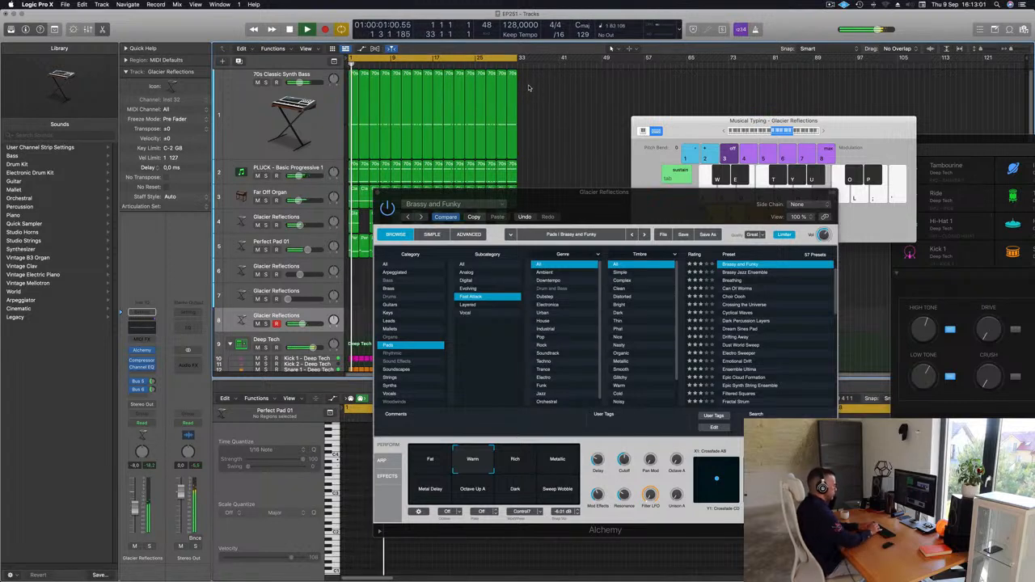
key(space)
key(r)
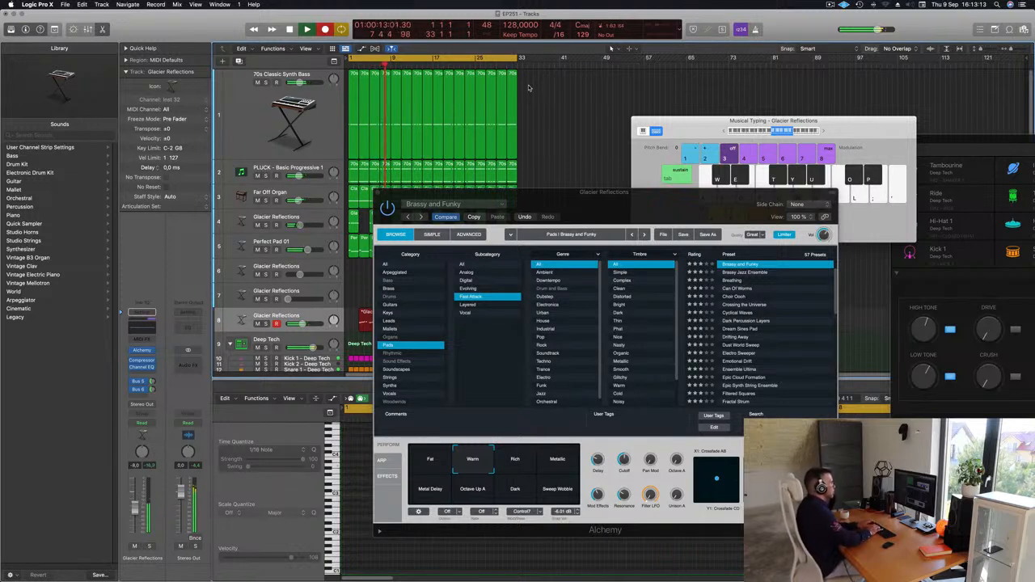
key(space)
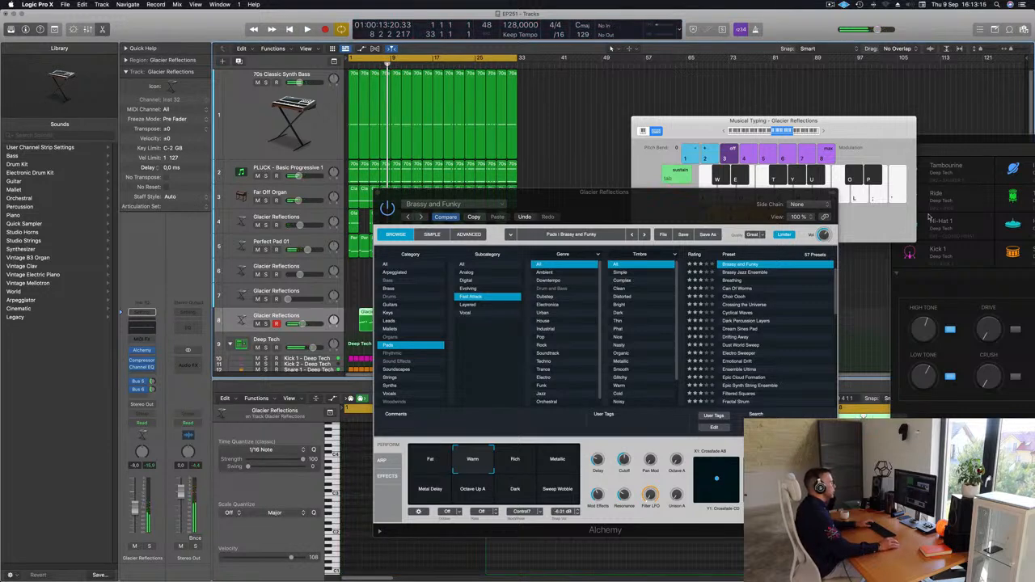
Step: Split the recorded region at bar 5, remove its opening part, move the remaining four bars to bar 1 and close Alchemy
drag(462, 192, 577, 182)
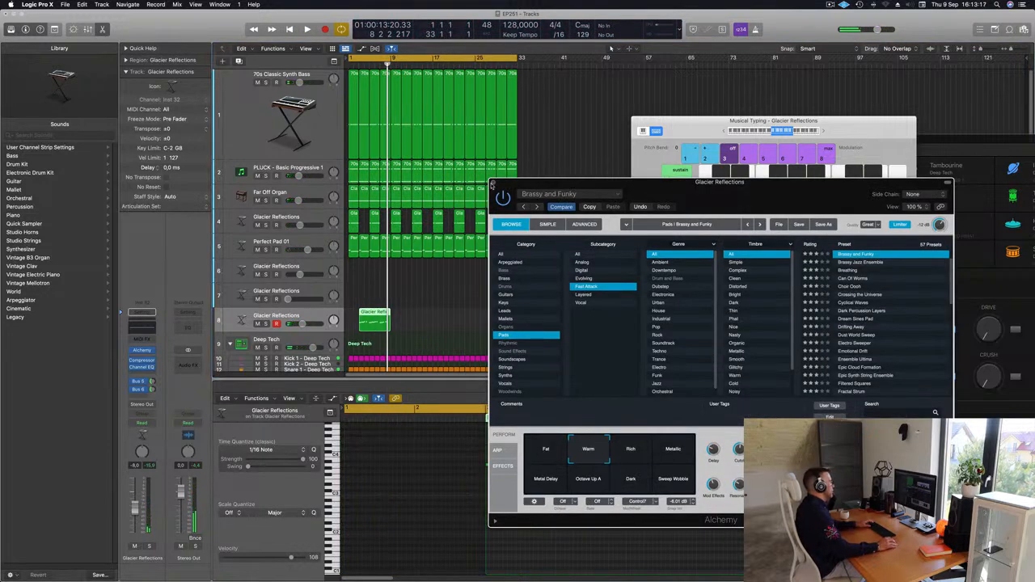
super+double_click(370, 320)
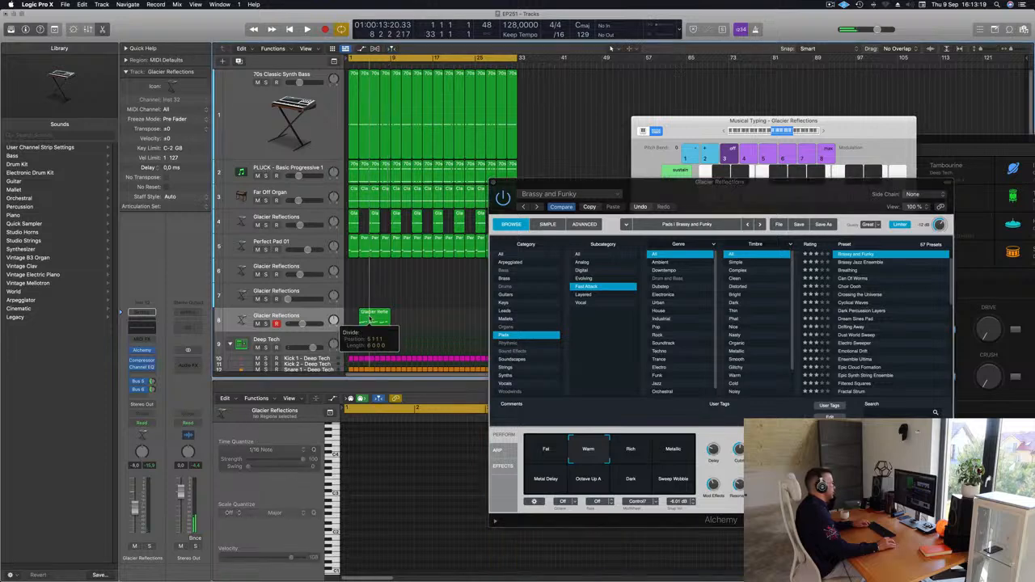
key(Return)
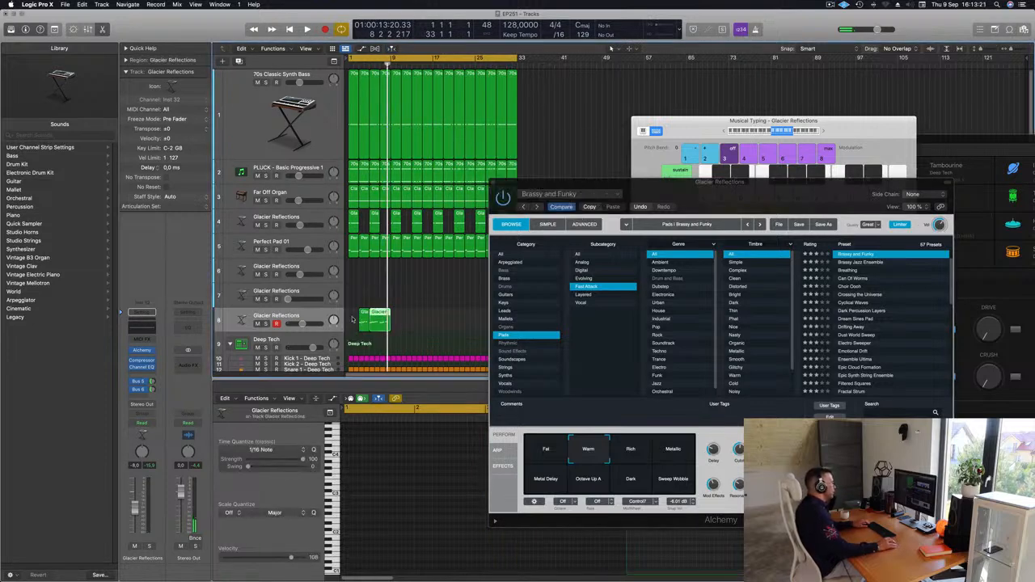
drag(363, 317, 348, 318)
key(super+a)
click(404, 525)
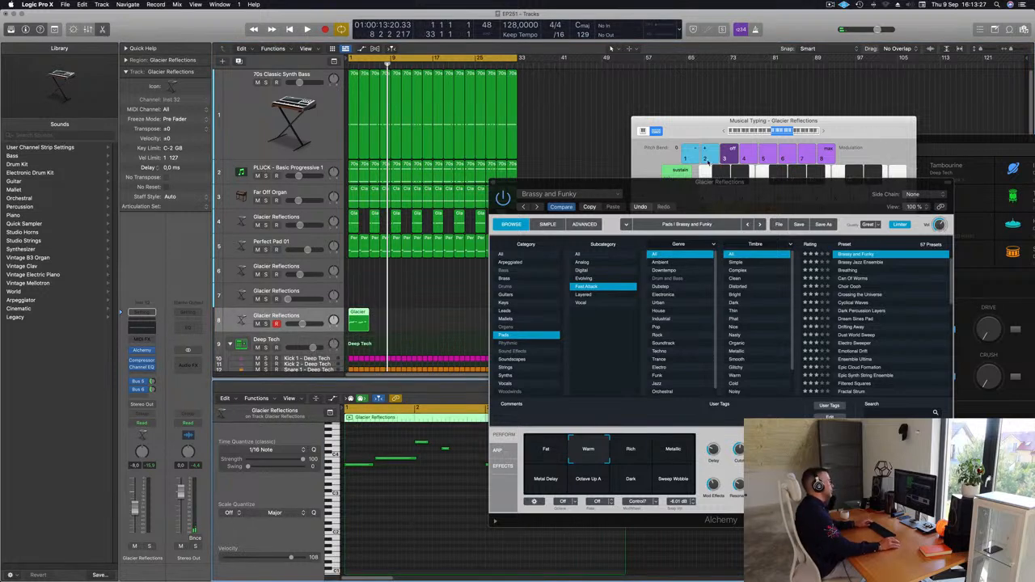
drag(708, 187, 691, 120)
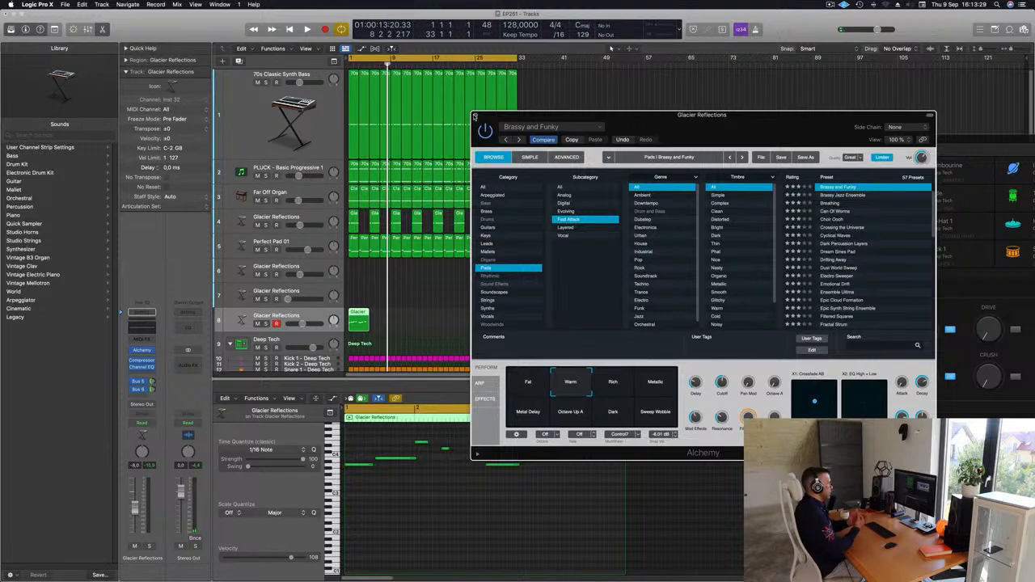
click(474, 116)
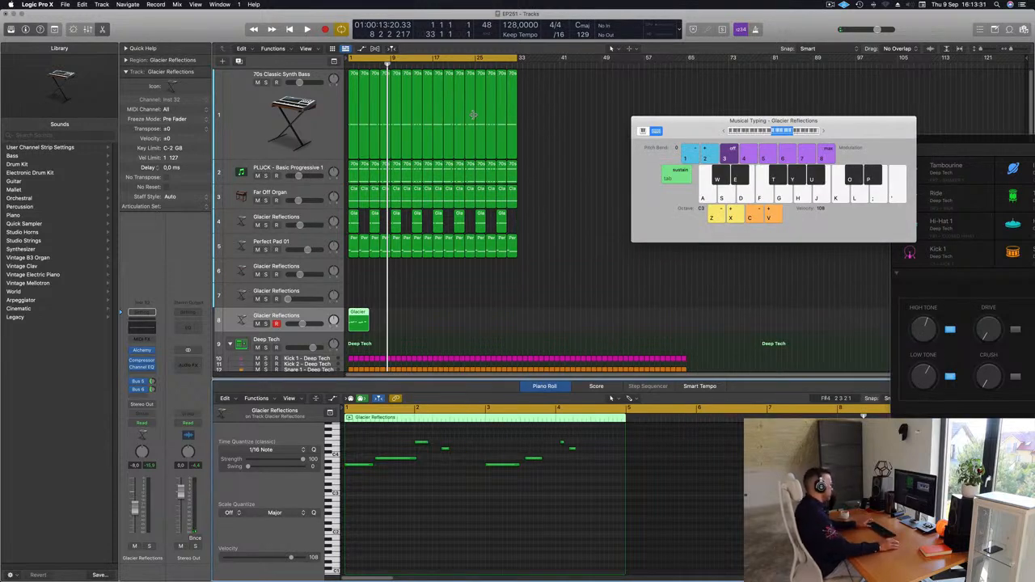
Step: Replay the region from the start and shorten its second note so that it ends before bar 2
key(Return)
key(space)
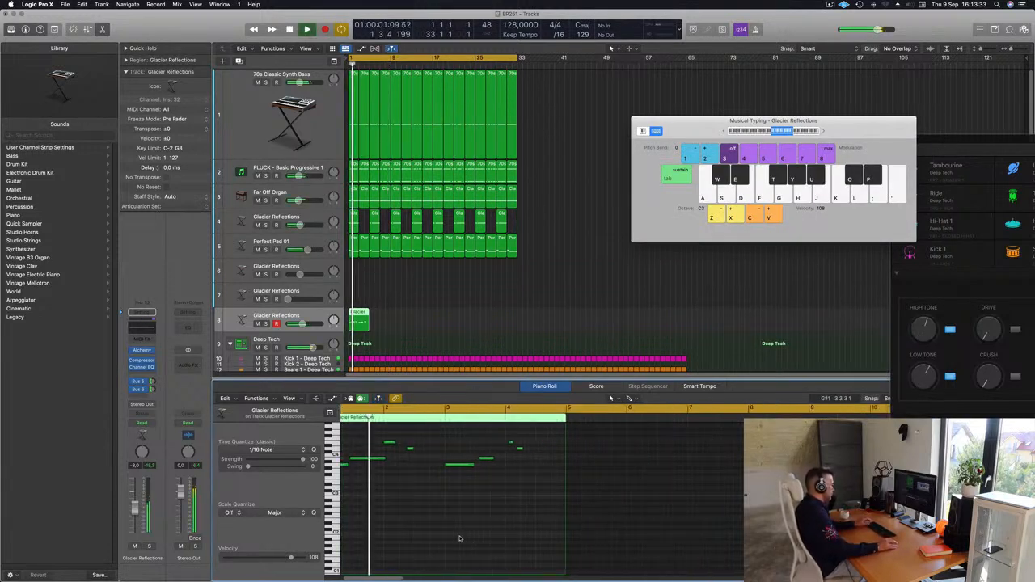
key(Return)
click(403, 458)
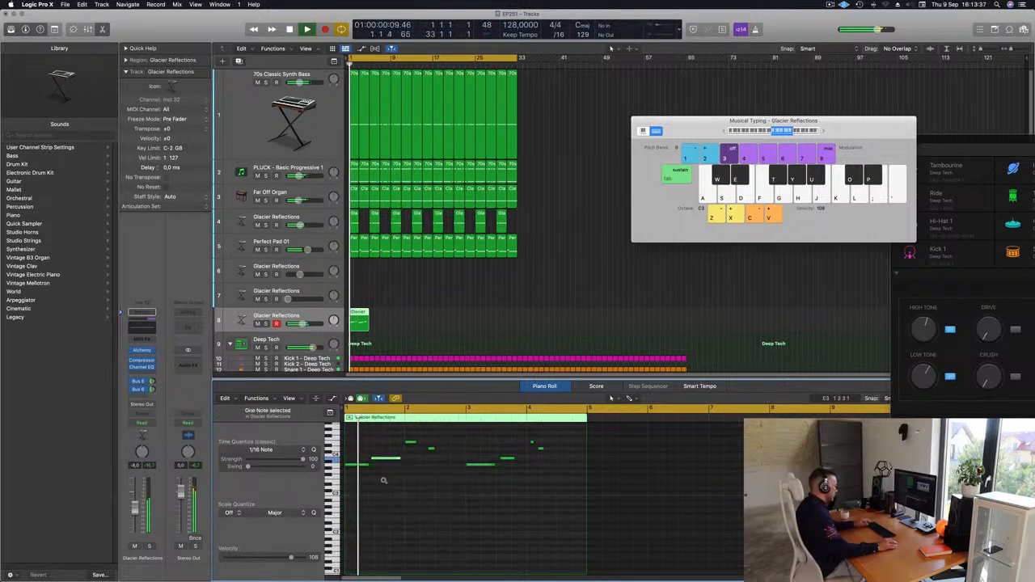
Step: Replay the edited melody from the start and check the timing of its notes in the piano roll
scroll(388, 480, up, 6)
scroll(397, 482, left, 3)
key(space)
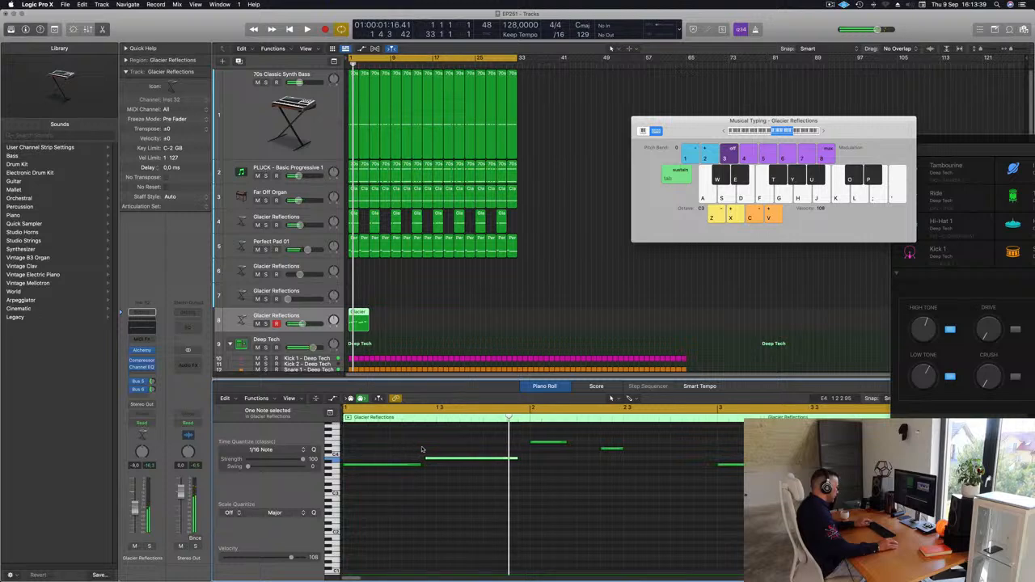
scroll(437, 489, down, 4)
key(space)
scroll(436, 513, down, 3)
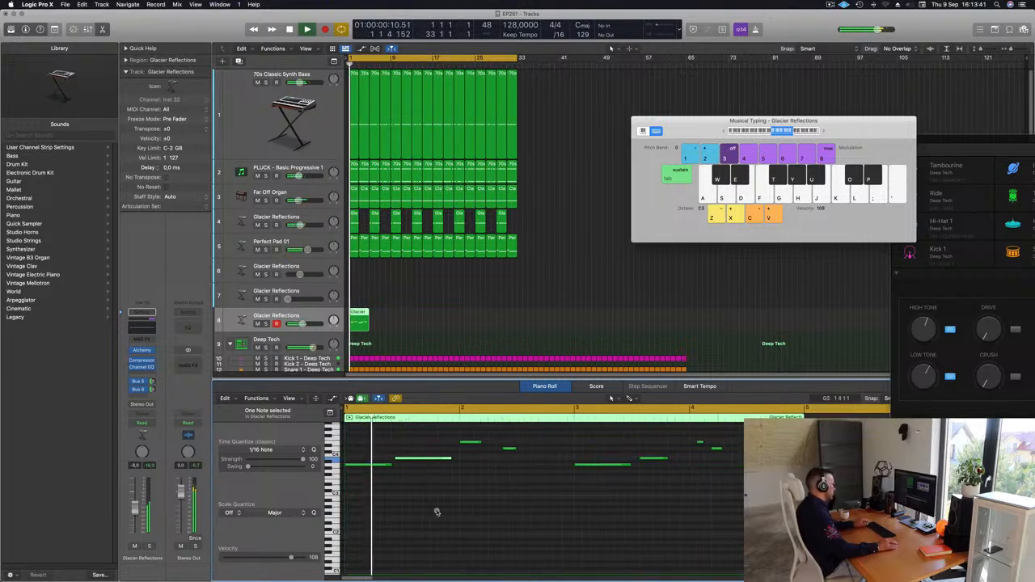
scroll(509, 487, down, 1)
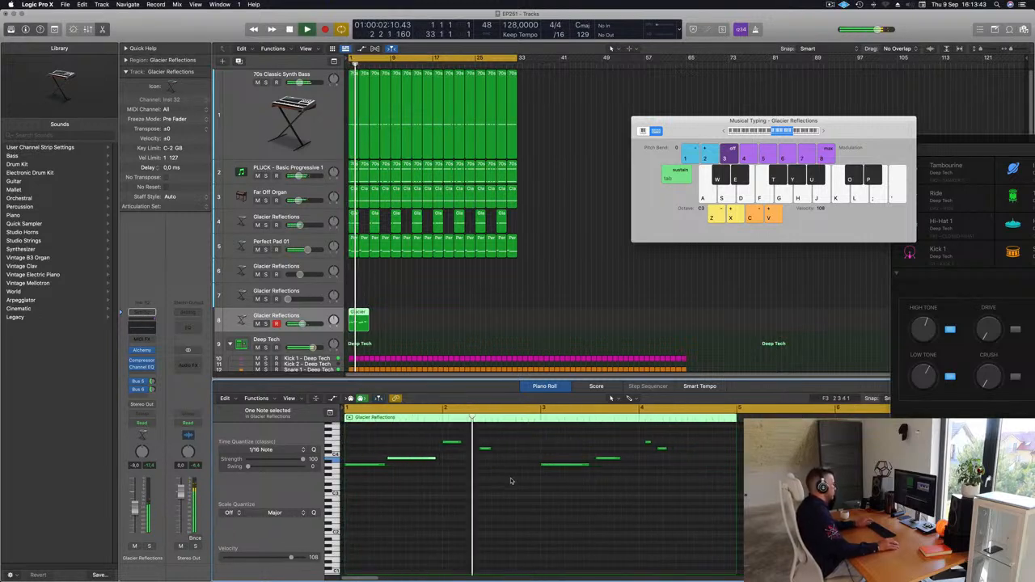
key(space)
click(272, 318)
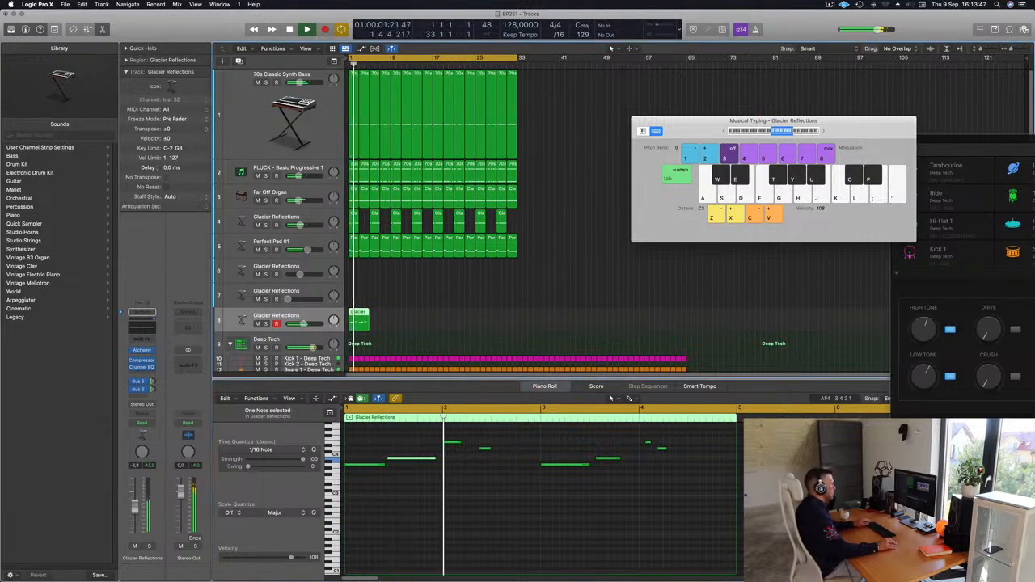
scroll(386, 512, down, 4)
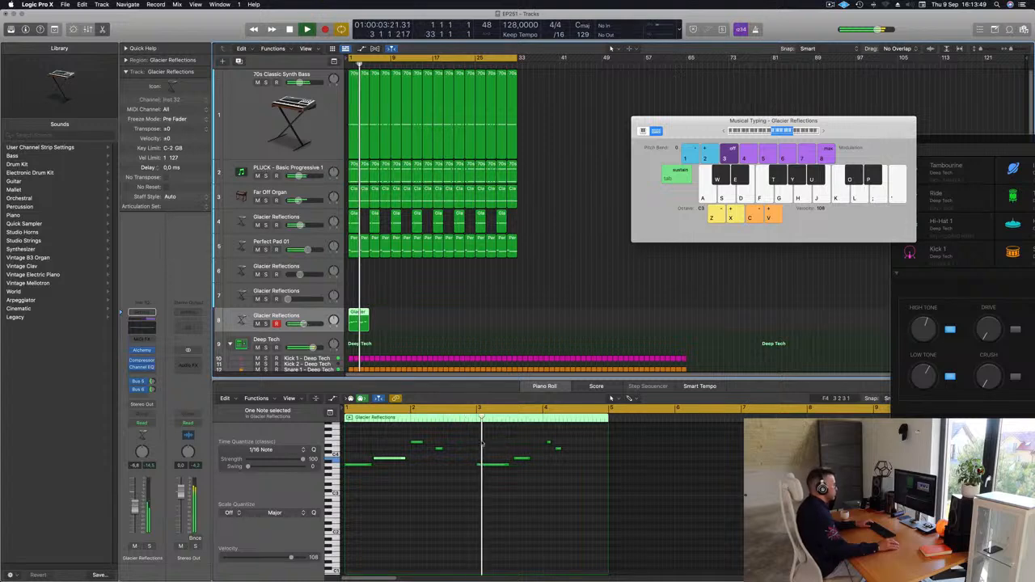
key(Return)
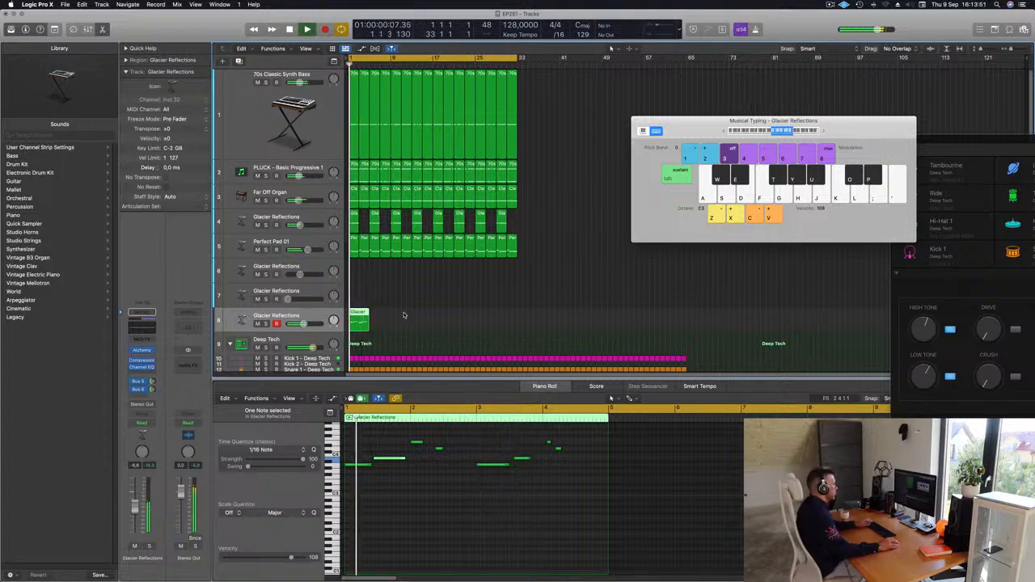
Step: Delete the melody notes in bars 3 and 4 and copy the four notes of the opening two-bar phrase to bar 3
drag(478, 433, 590, 491)
key(Delete)
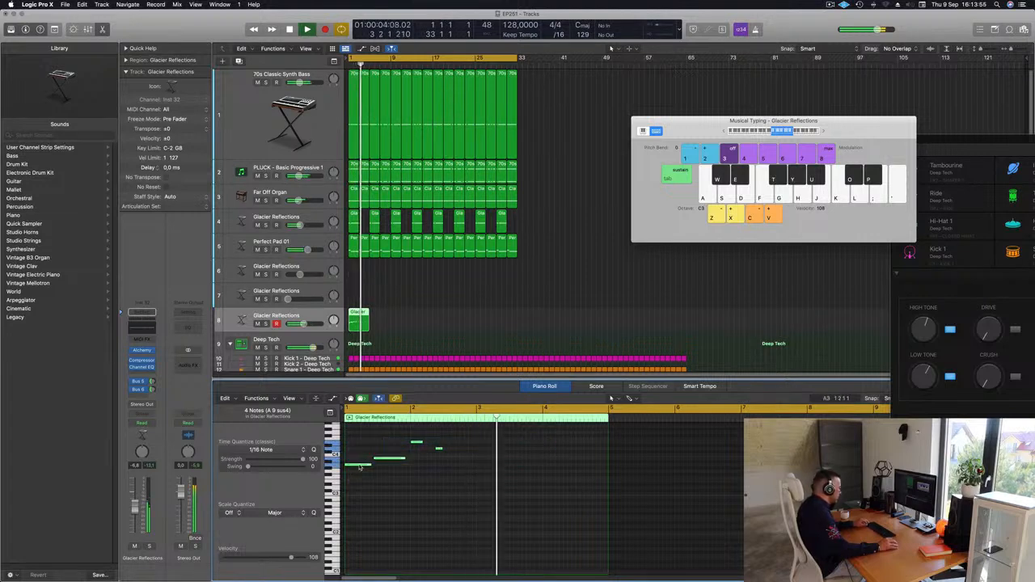
drag(359, 467, 490, 469)
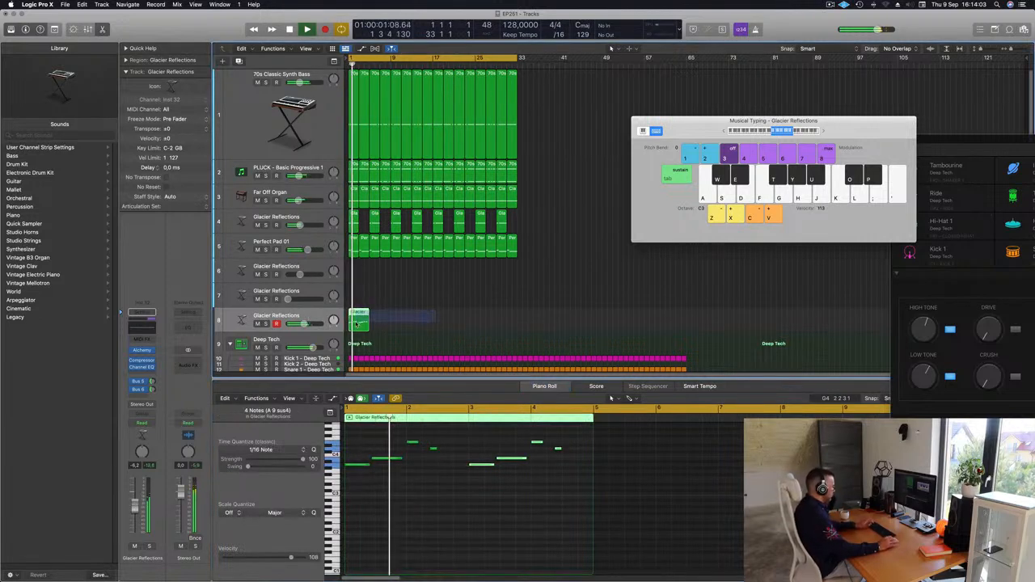
Step: Duplicate the melody track with its Alchemy setup and repeat the original four-bar region up to bar 33
key(super+d)
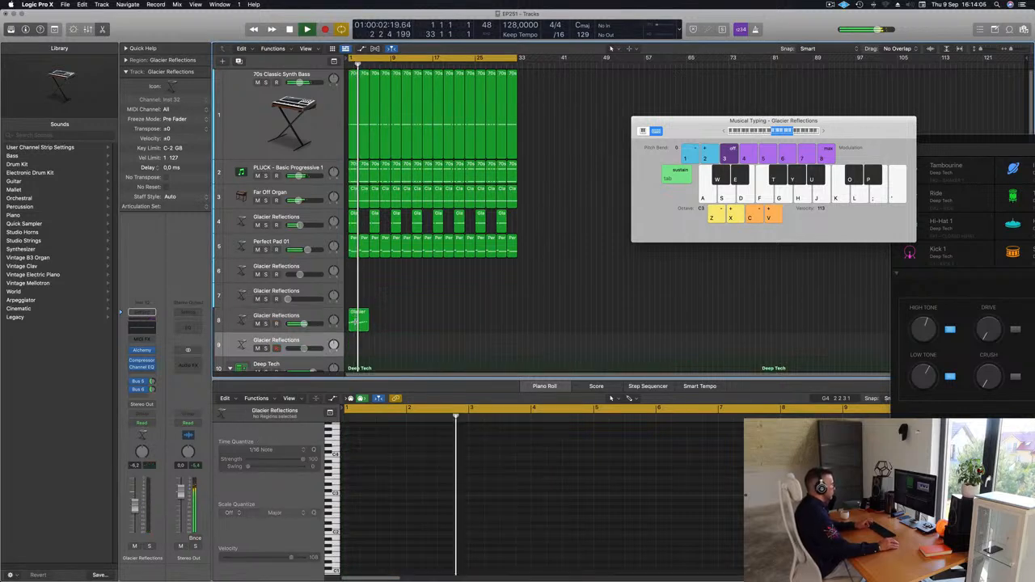
key(super+r)
key(super+r)
key(super+r)
key(super+r)
key(super+r)
key(super+r)
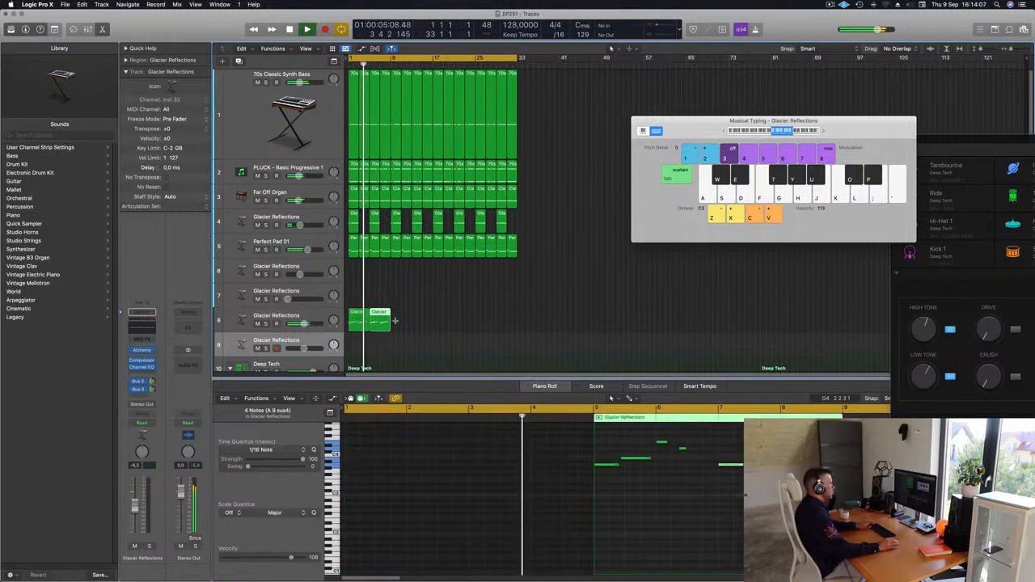
key(super+r)
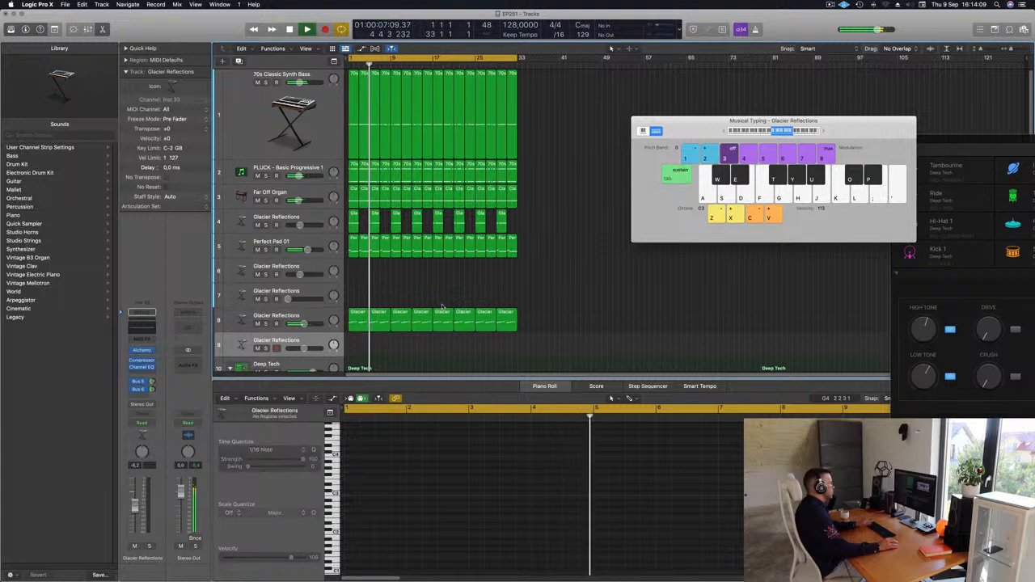
Step: Open Alchemy on the melody track, adjust its Cutoff during playback and move the plug-in window clear of the tracks
click(246, 318)
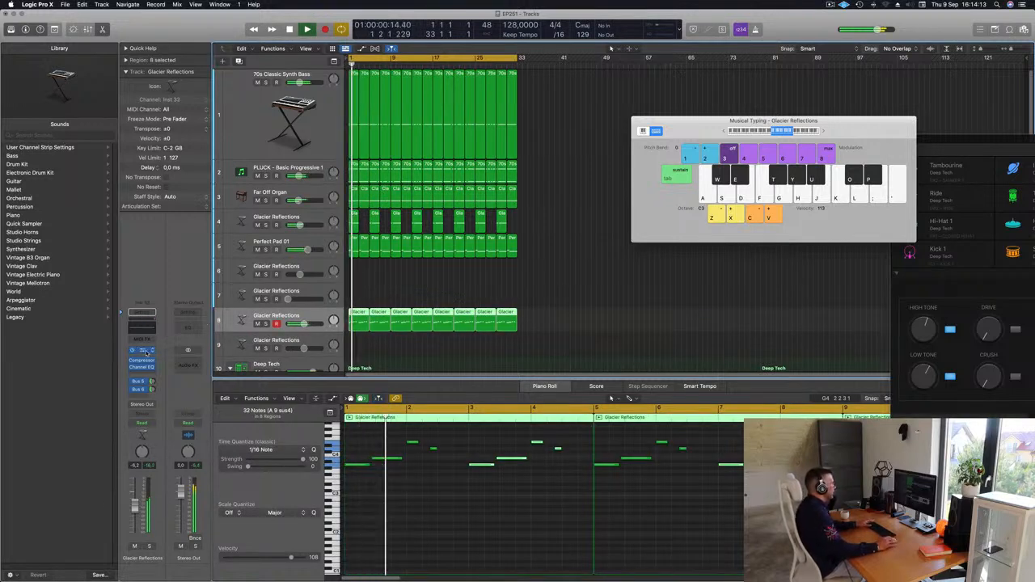
click(142, 350)
key(space)
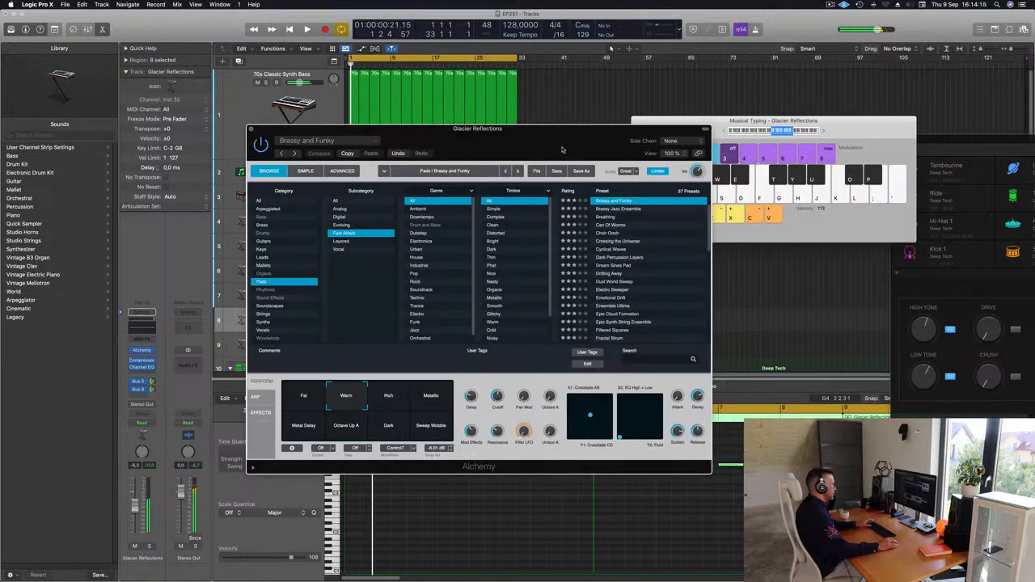
key(space)
drag(564, 148, 604, 145)
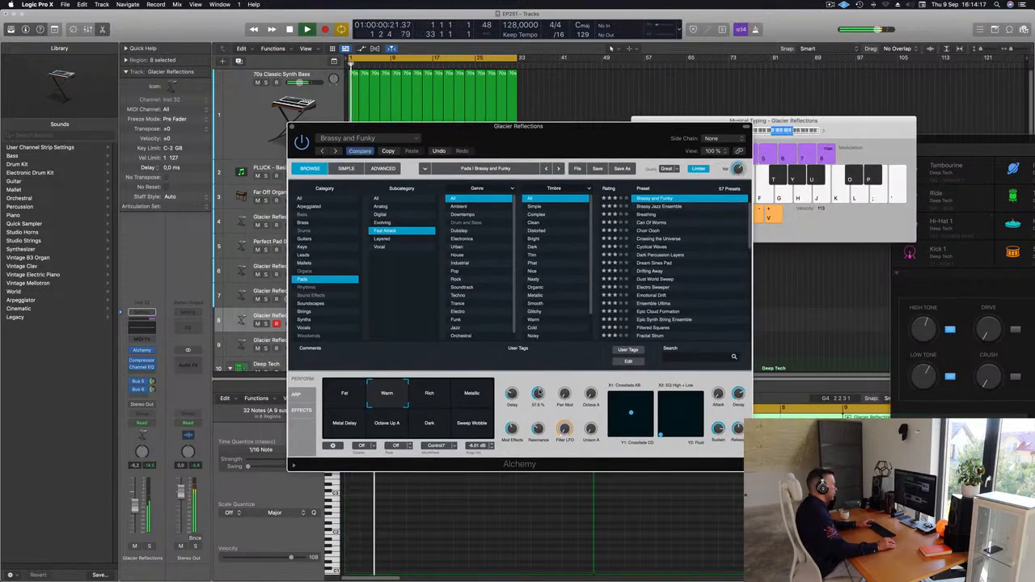
drag(572, 141, 667, 137)
Step: Audition the Rich, Metallic, Metal Delay and Octave Up A snapshots of Brassy and Funky and return to Warm
click(523, 387)
click(562, 393)
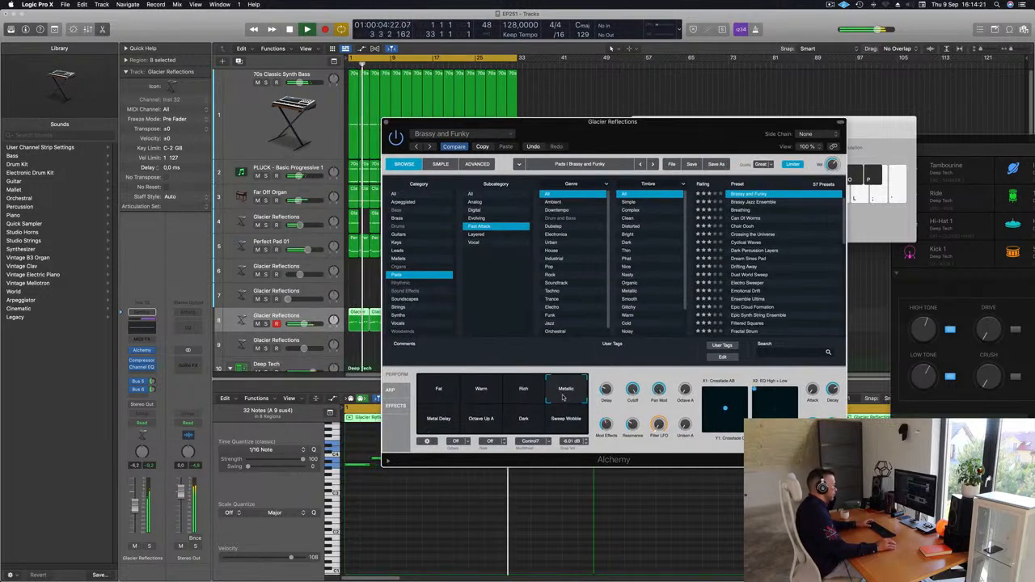
click(440, 421)
click(482, 422)
drag(537, 425, 479, 392)
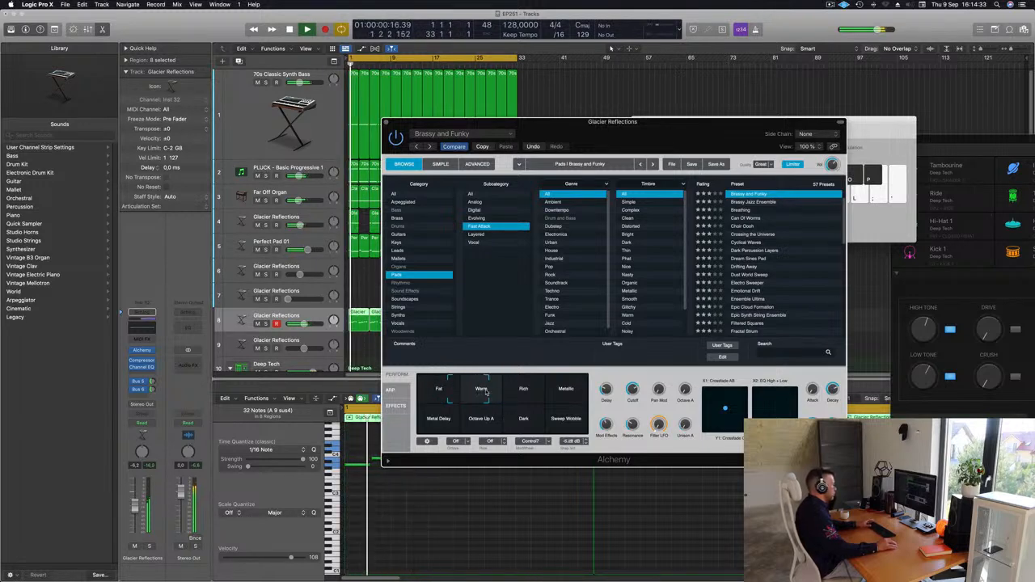
Step: Lower the melody track's volume to -11.0 dB and apply a 436 Hz, 12 dB/Oct low cut in its Channel EQ
key(space)
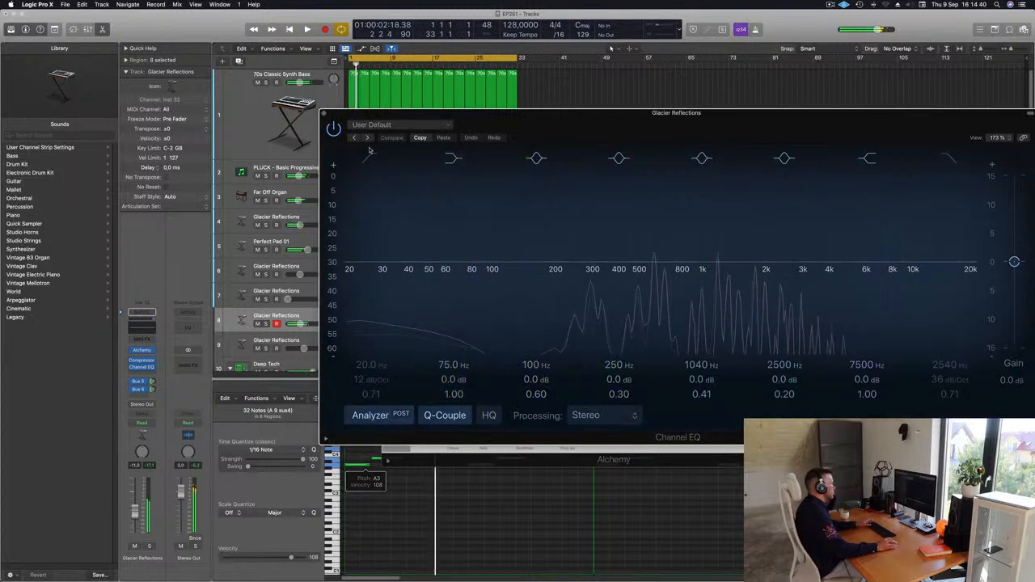
drag(388, 180, 704, 179)
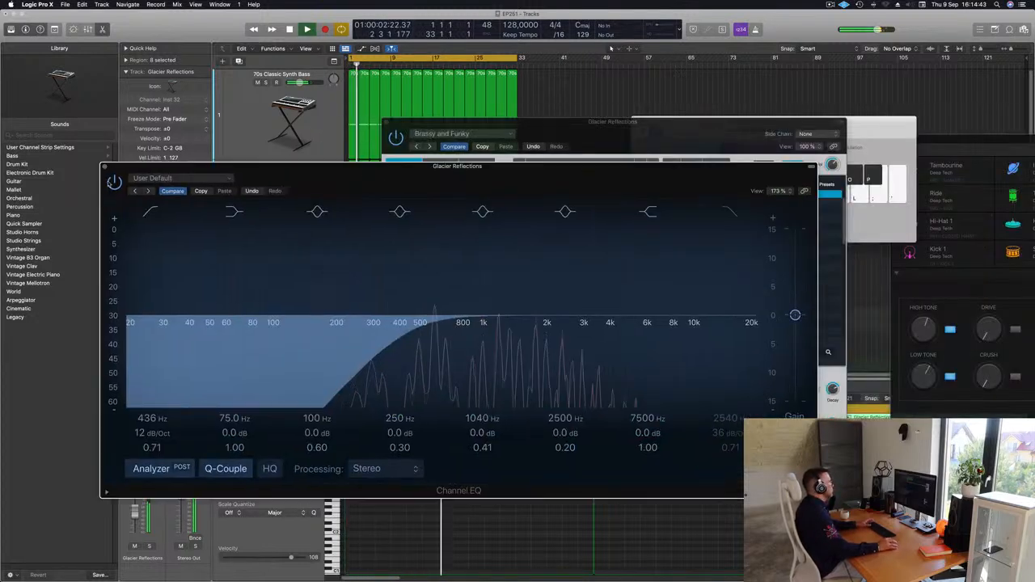
click(104, 167)
Step: Move Alchemy aside and lower the note at bar 4 of the first melody region to the pitch of the note after it
drag(518, 122, 857, 120)
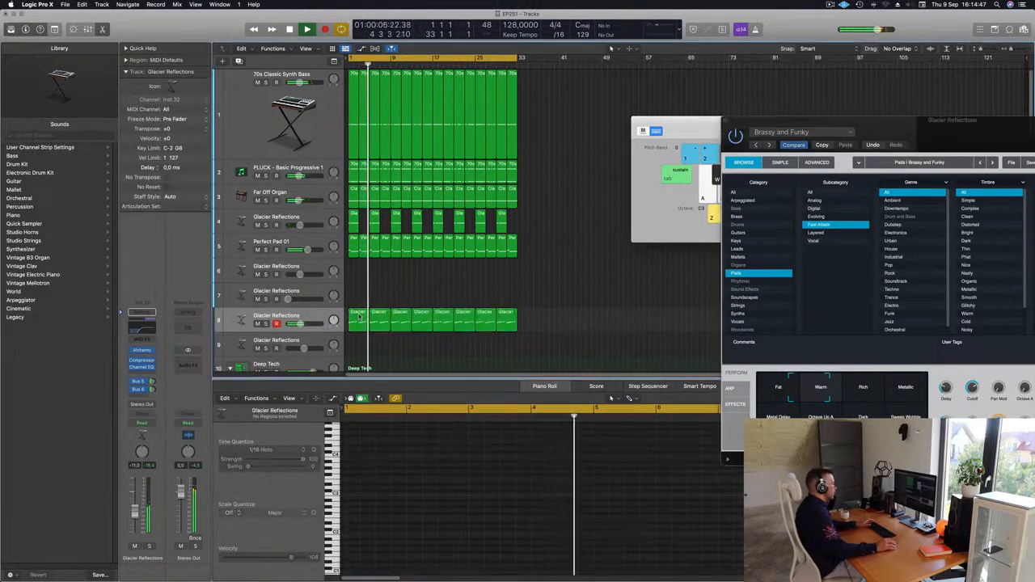
click(558, 459)
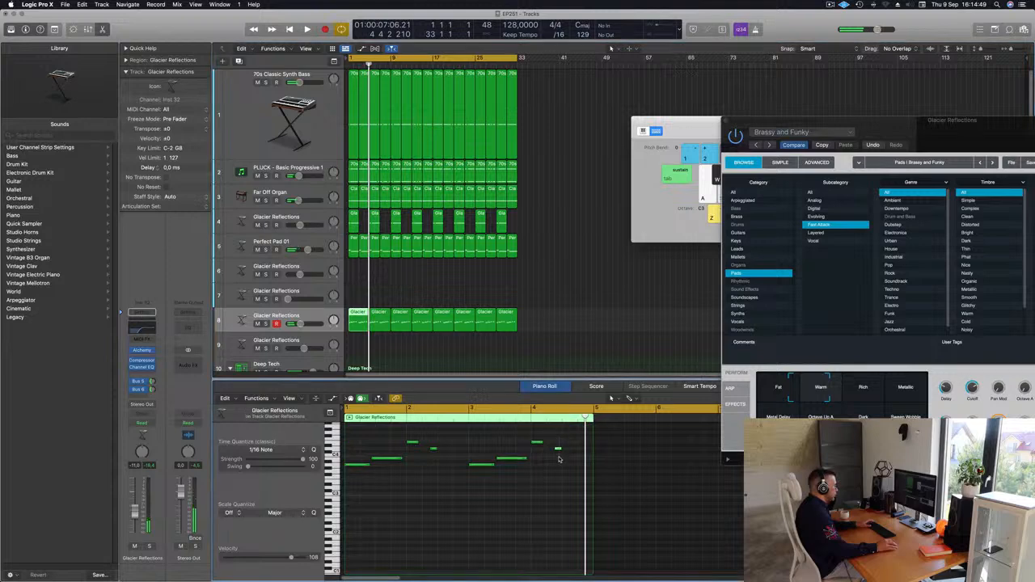
click(536, 441)
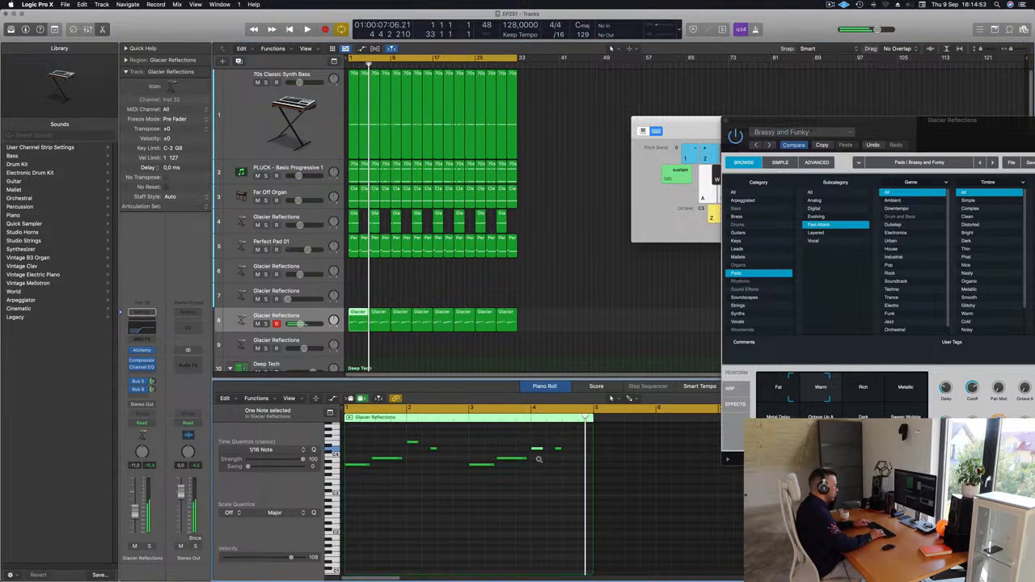
Step: Try other pitches for the two bar 4 notes of the first melody region during playback, and undo the edits
key(space)
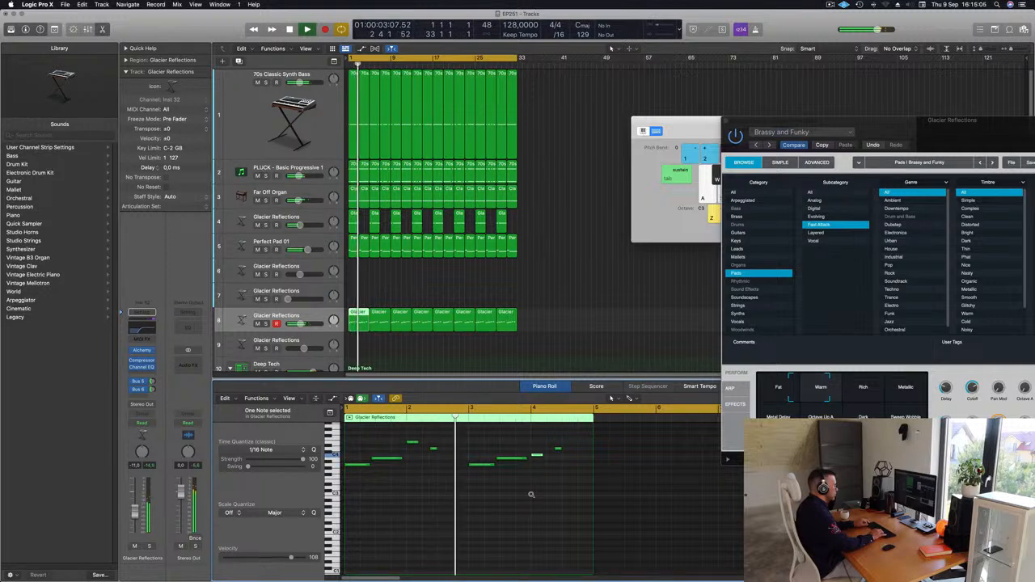
key(Return)
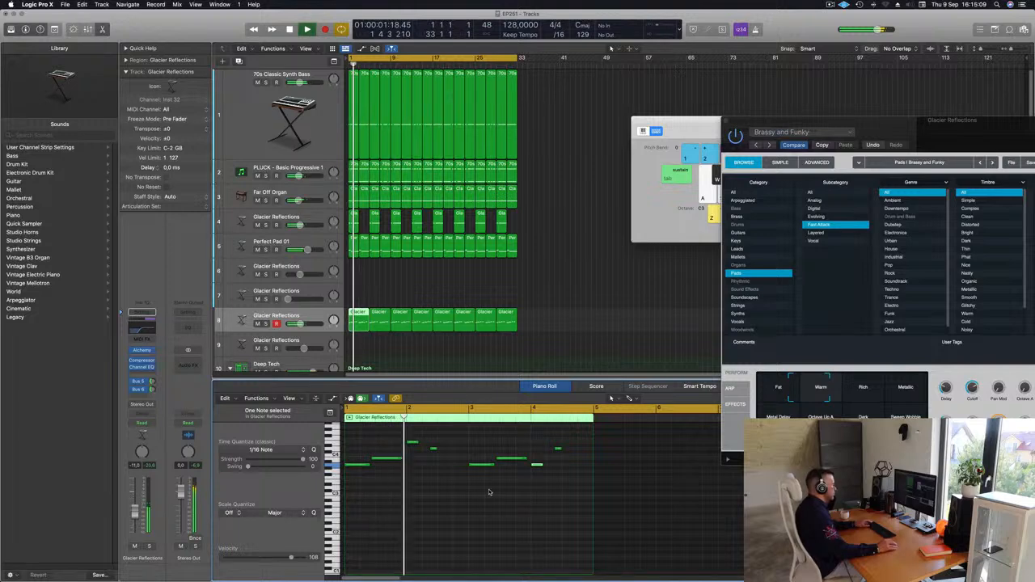
drag(551, 441, 561, 454)
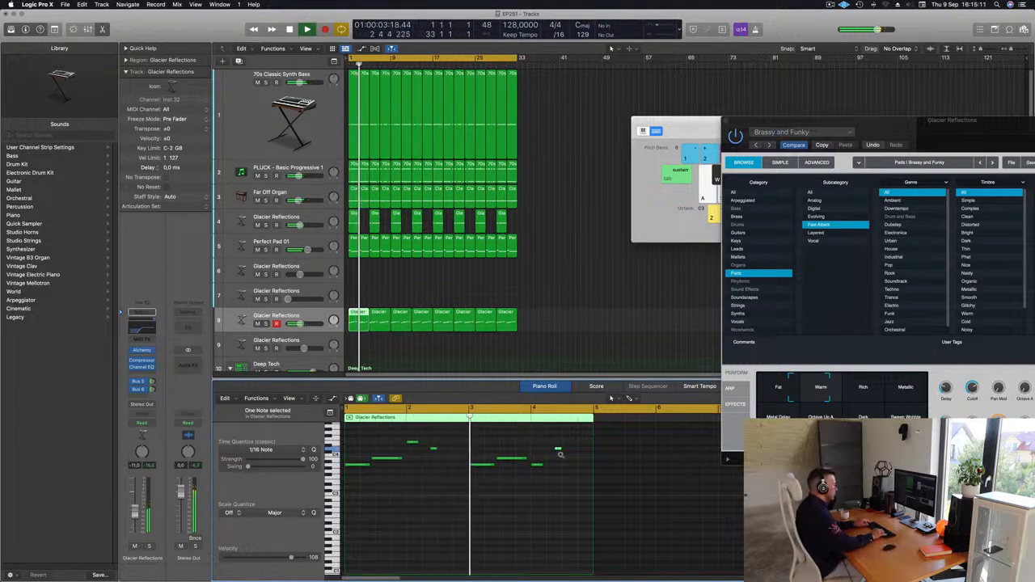
key(alt+Up)
key(alt+Up)
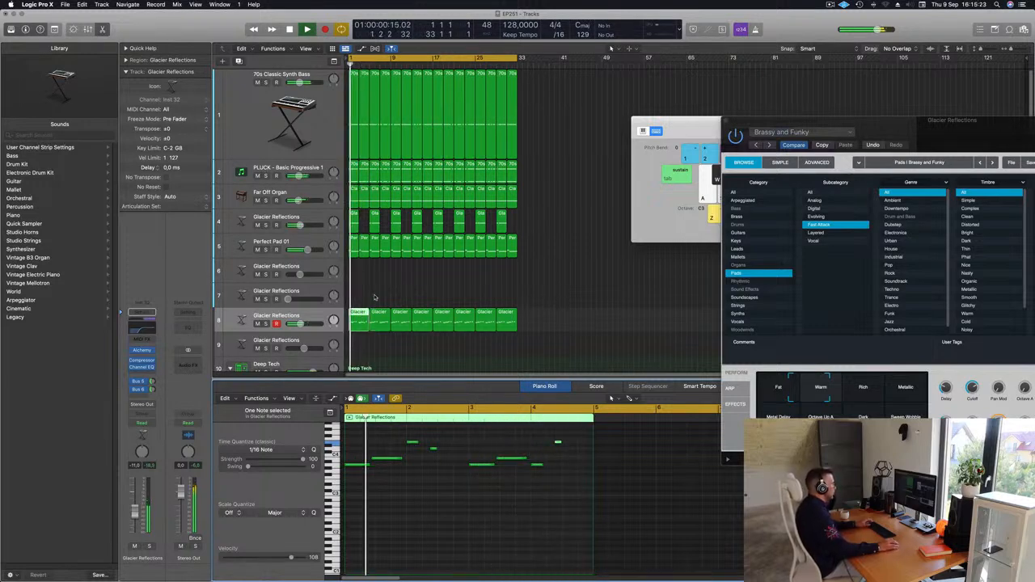
key(Delete)
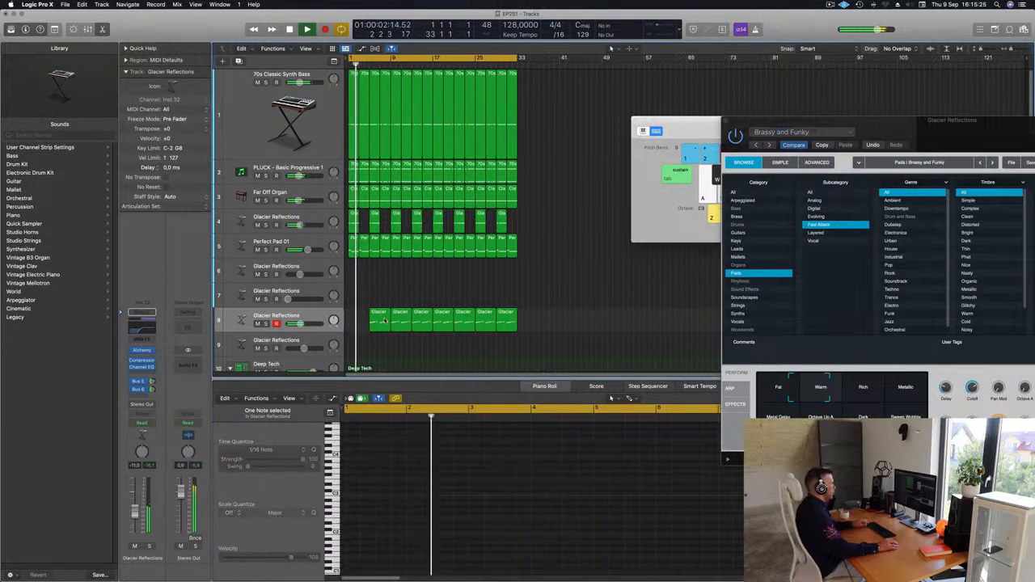
key(super+z)
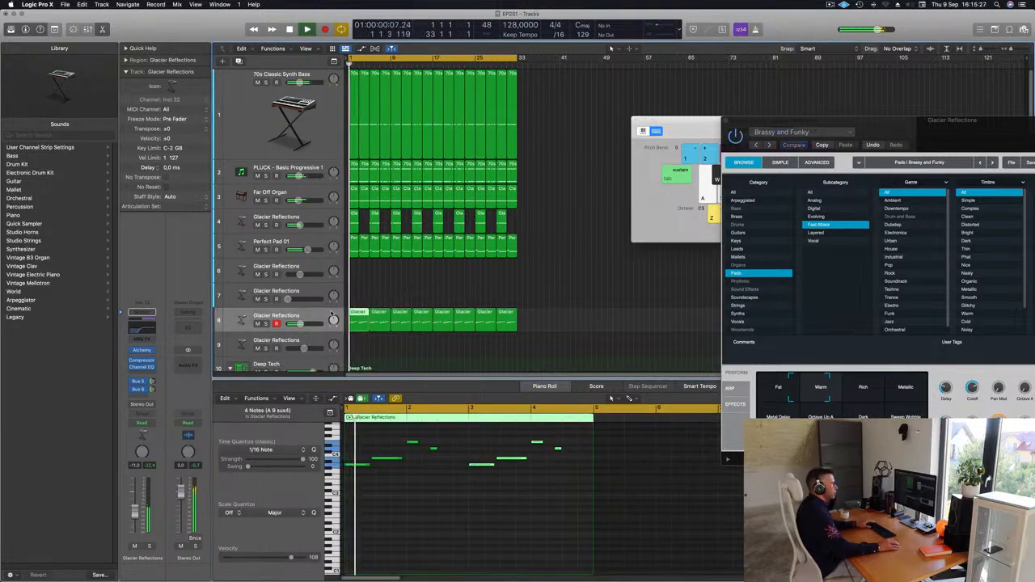
Step: Bring the melody track's Alchemy window into view, fine-tune its Cutoff and close the plug-in
drag(905, 120, 636, 70)
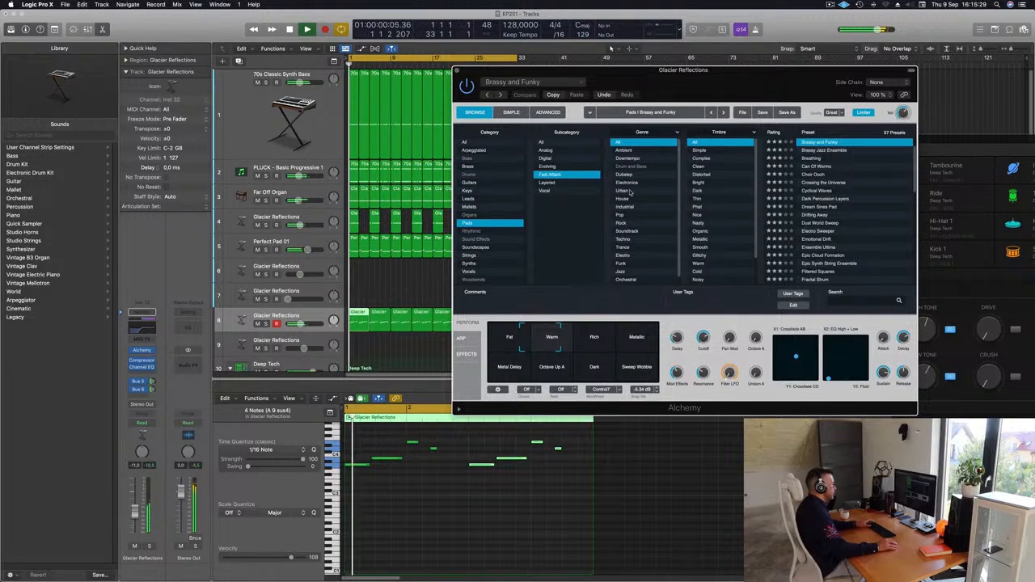
drag(704, 339, 705, 346)
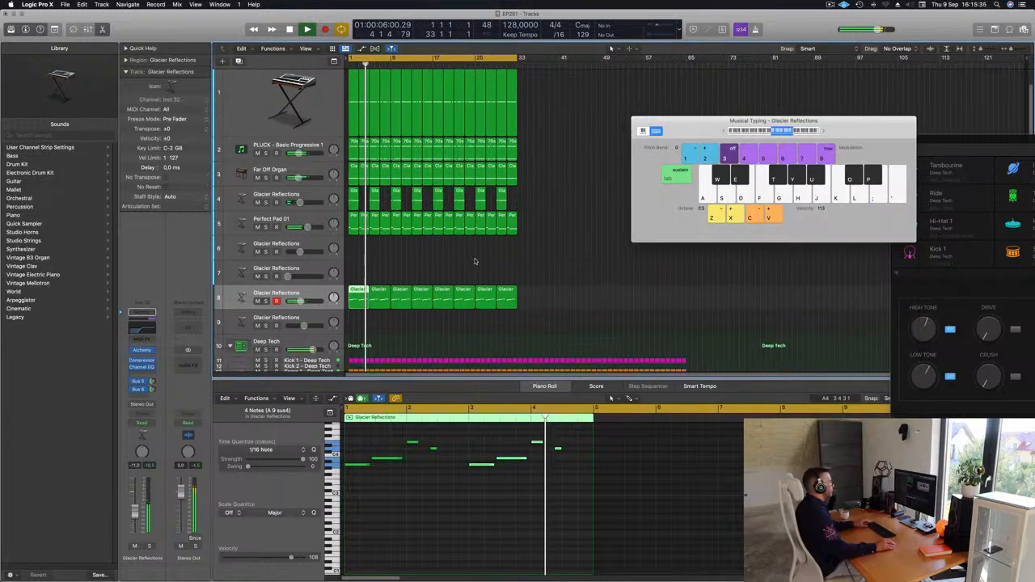
Step: Copy the first Tom Low region to the Block - Deep Tech track at bar 1, and enlarge that track with Track Zoom
scroll(473, 261, down, 5)
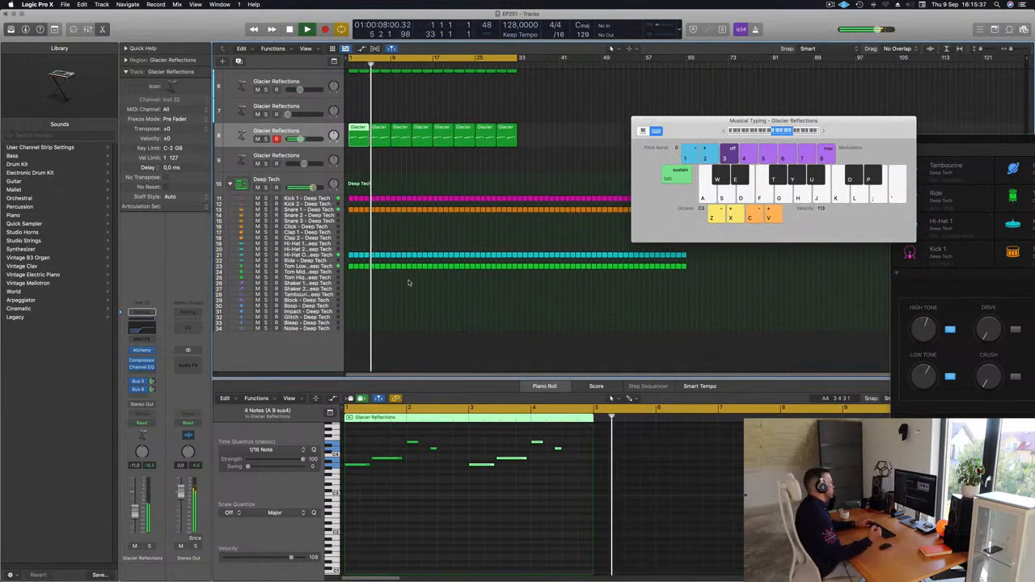
click(351, 267)
drag(351, 267, 350, 301)
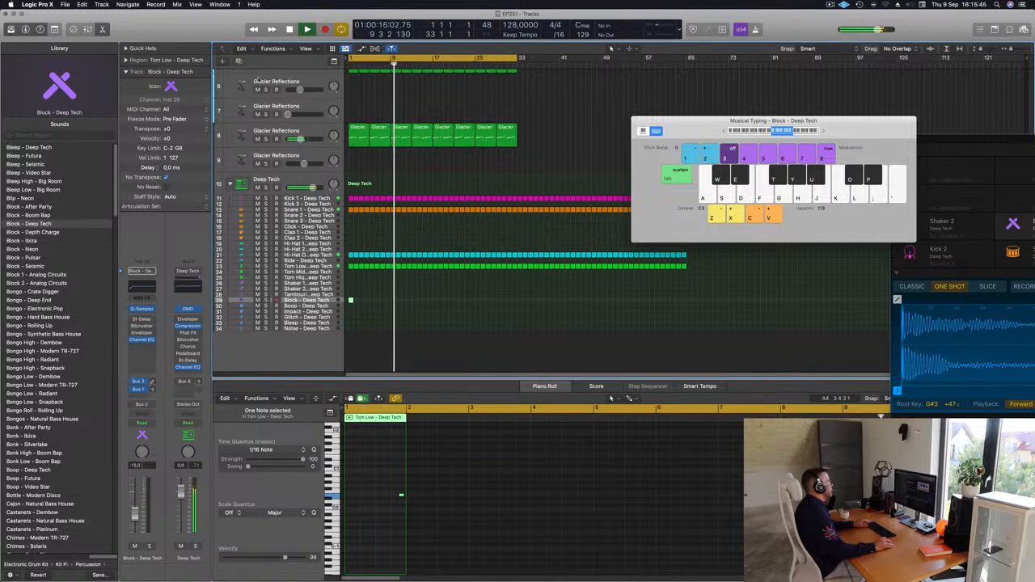
key(ctrl+alt+super+t)
click(110, 51)
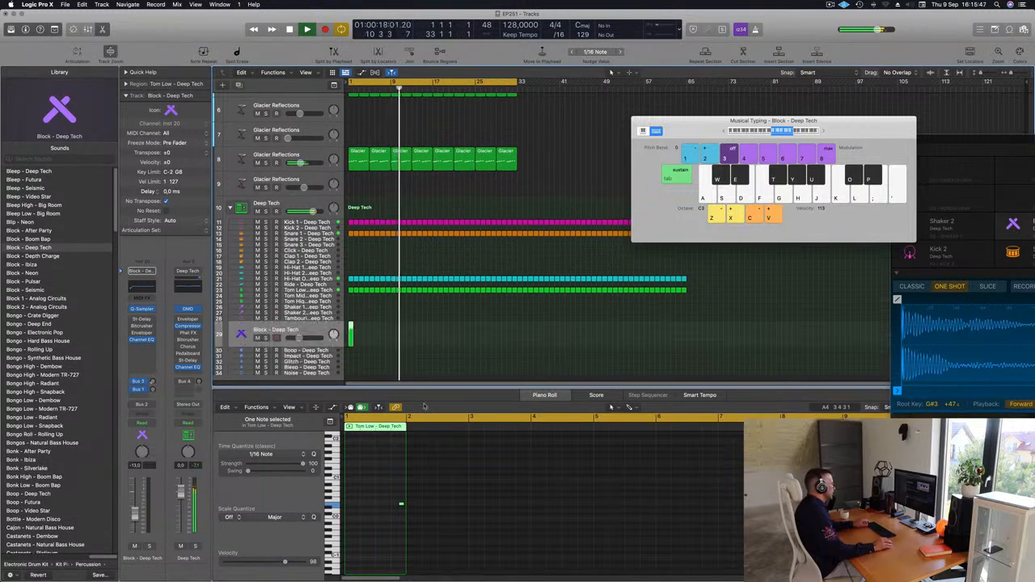
scroll(422, 343, up, 10)
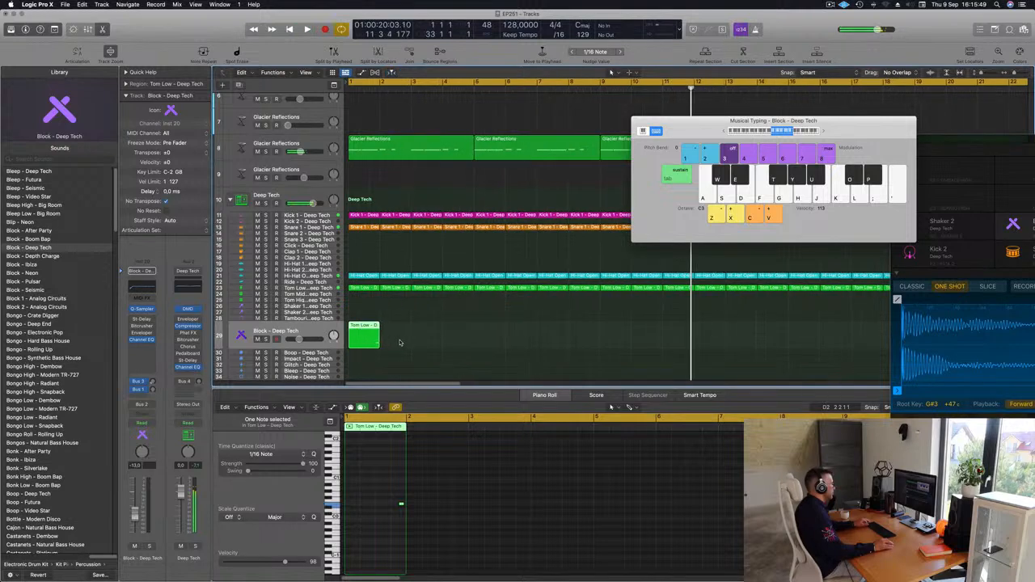
scroll(422, 342, down, 2)
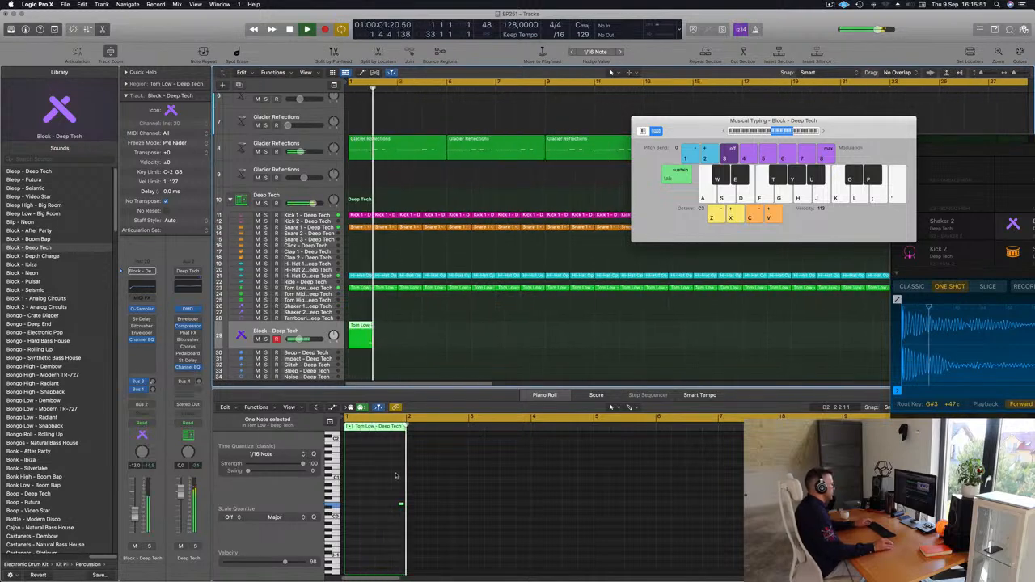
Step: Copy the Block region's note to two earlier positions in the bar at the same pitch, making a three-note pattern
click(386, 495)
drag(389, 492, 418, 532)
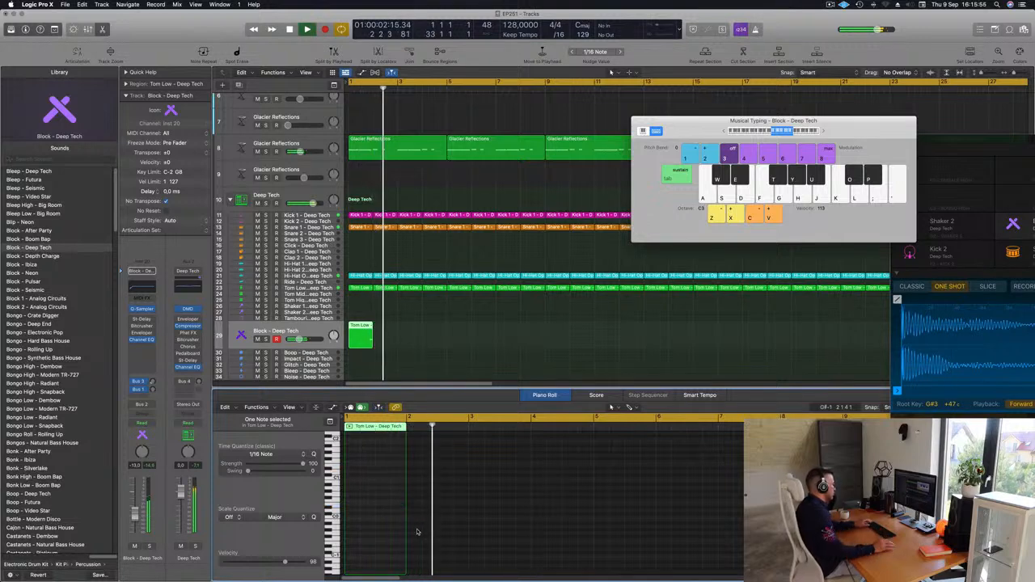
click(362, 504)
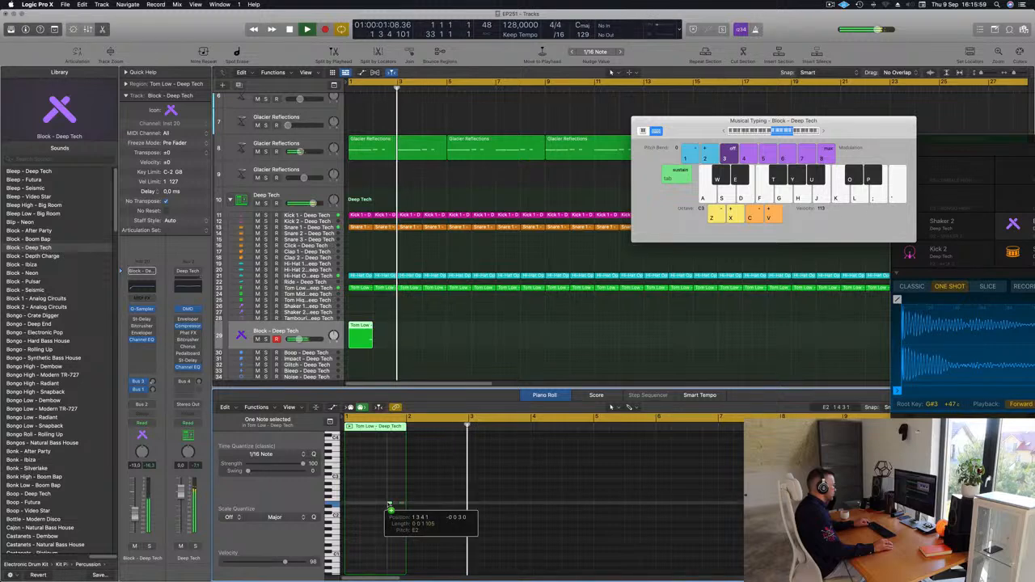
key(space)
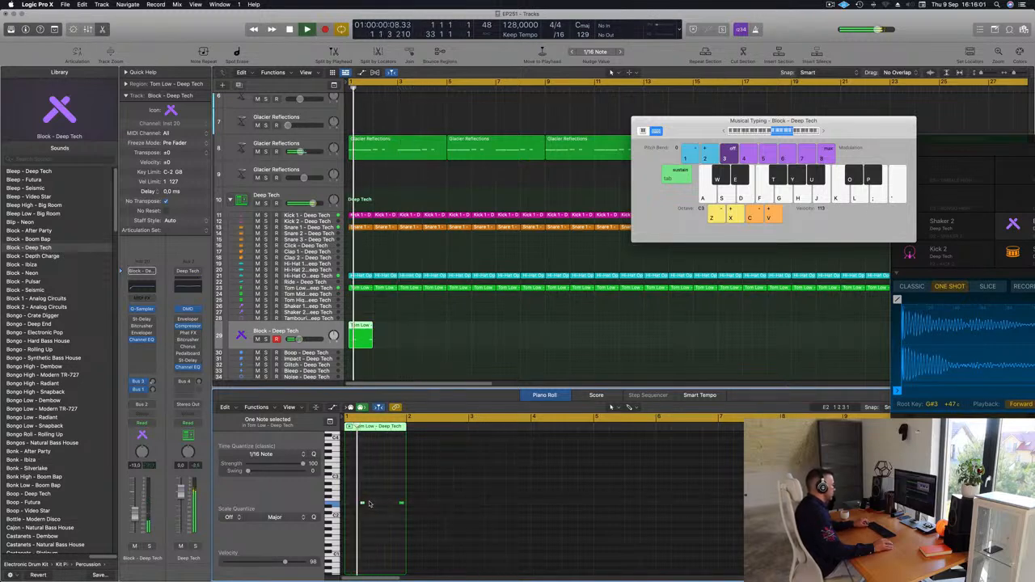
click(386, 503)
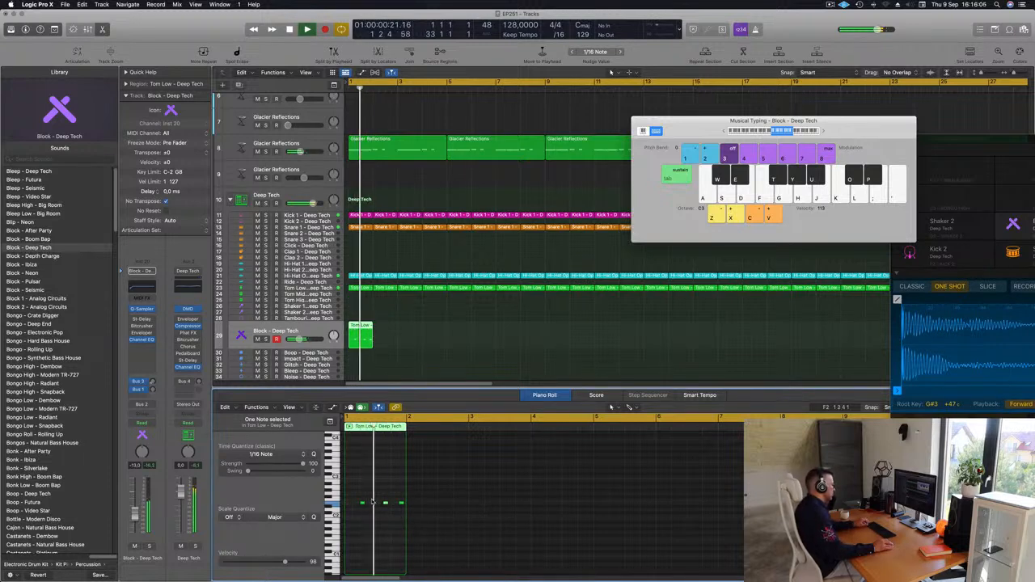
Step: Repeat the one-bar Block region five times to fill the first six bars
drag(397, 316, 339, 337)
key(super+r)
key(super+r)
key(super+r)
key(super+r)
key(super+r)
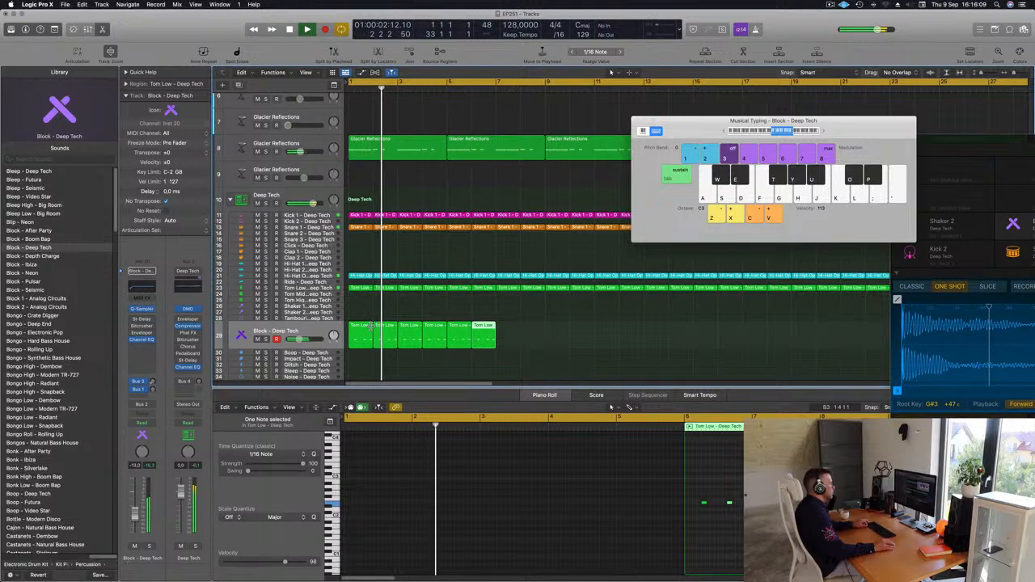
Step: Select the six Block regions and repeat the group five times to extend the pattern past bar 32
key(super+Left)
key(super+Left)
key(super+Left)
key(super+Left)
key(super+Left)
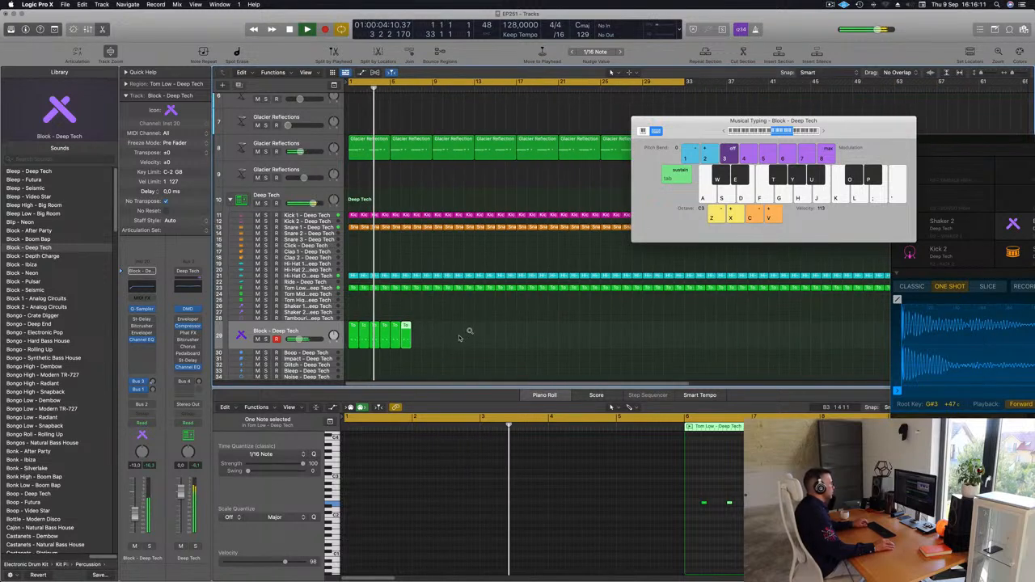
drag(463, 336, 347, 342)
key(super+r)
key(super+r)
key(super+r)
key(super+r)
key(super+r)
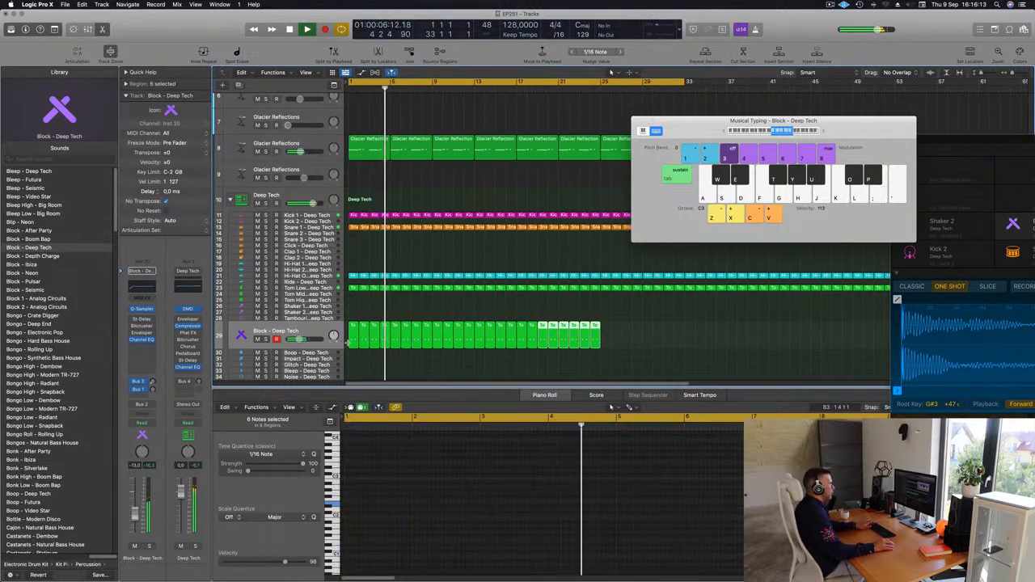
Step: Move the Musical Typing window aside, select the first 32 Block regions and transpose all their notes up an octave
drag(689, 121, 975, 128)
key(space)
key(space)
click(308, 325)
key(space)
key(space)
click(462, 484)
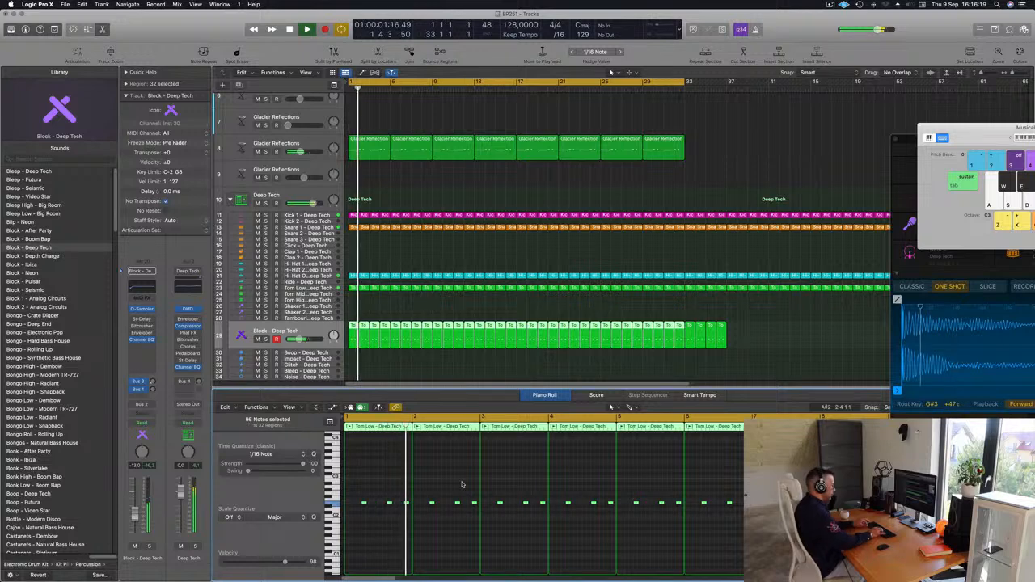
key(alt+shift+Up)
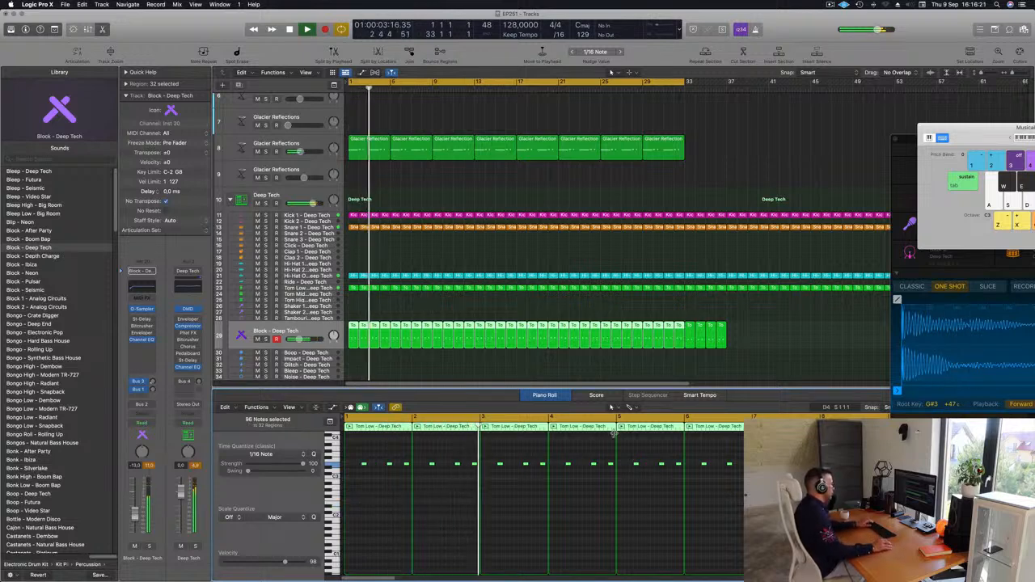
Step: Lower the Block track to -16.6 dB and load the 1\2 Note Swing preset in its Stereo Delay
click(310, 326)
key(space)
key(space)
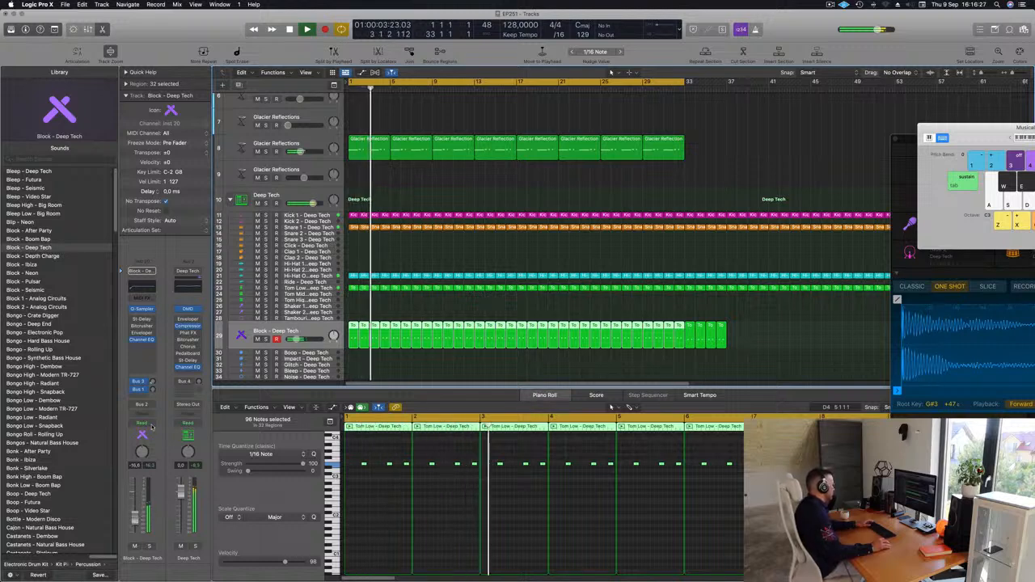
click(139, 318)
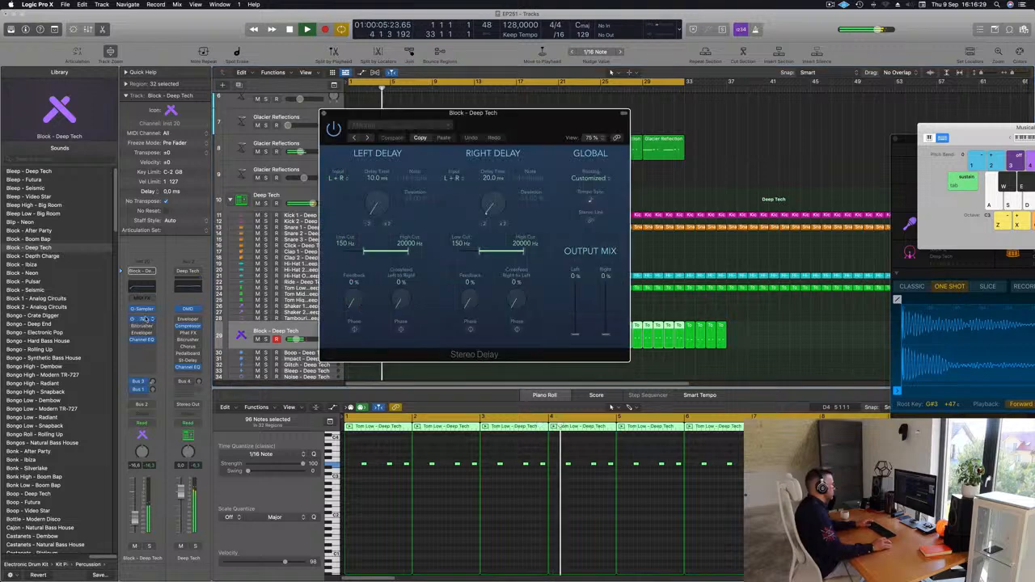
click(367, 139)
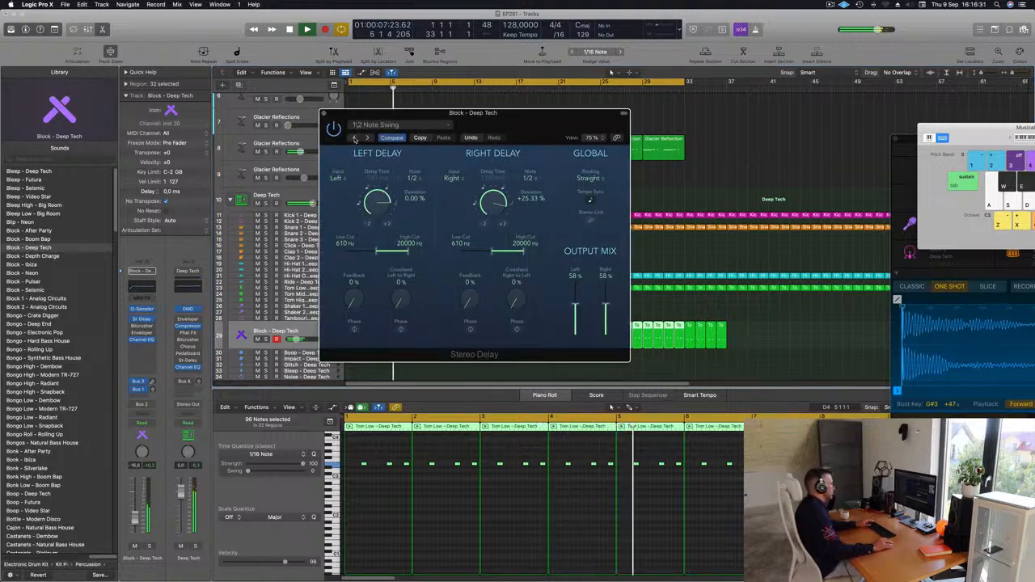
drag(539, 127, 544, 139)
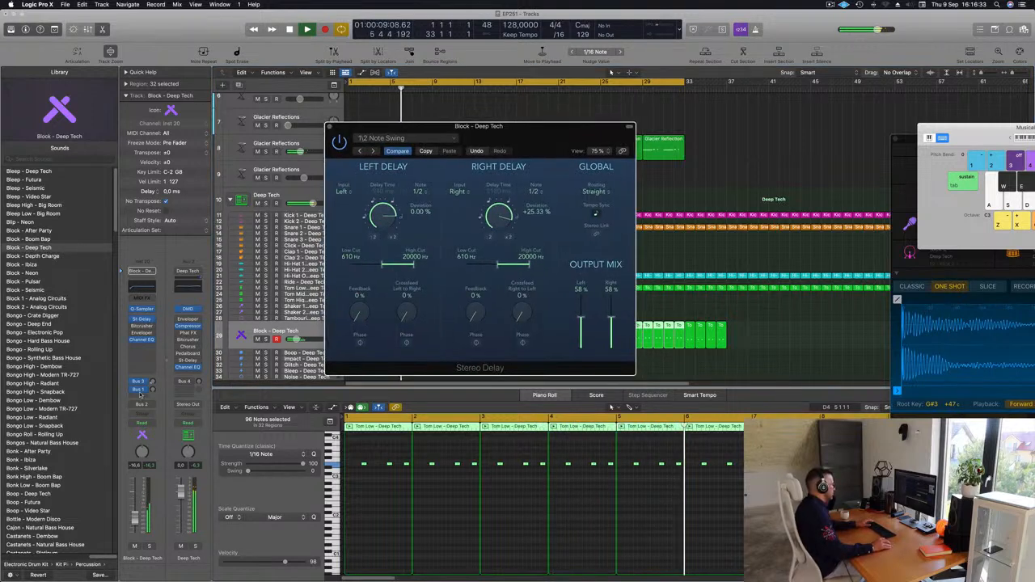
Step: Raise the Block track's volume to -9.0 dB, check it briefly in solo and close the Stereo Delay
click(135, 518)
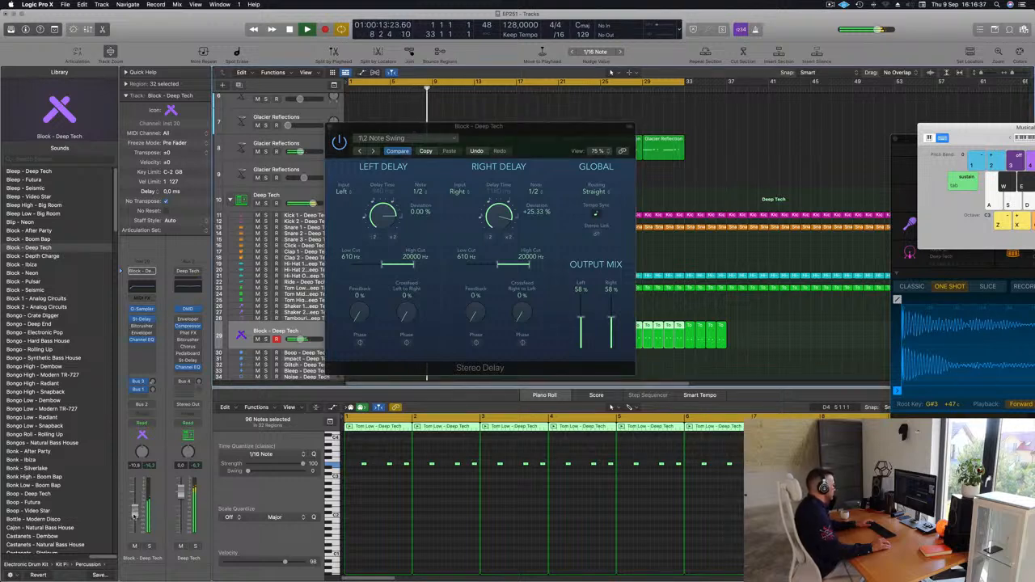
click(148, 546)
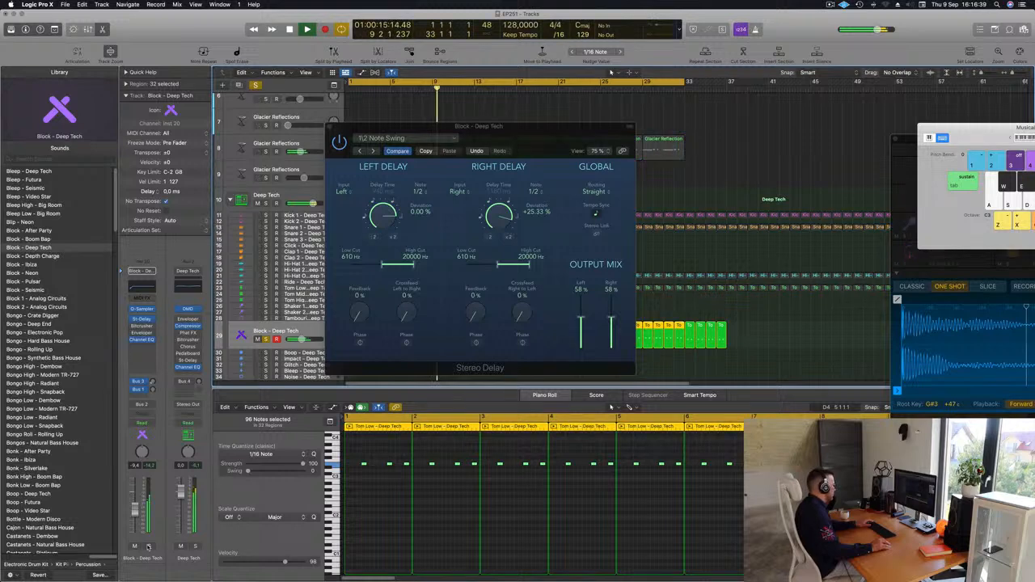
key(s)
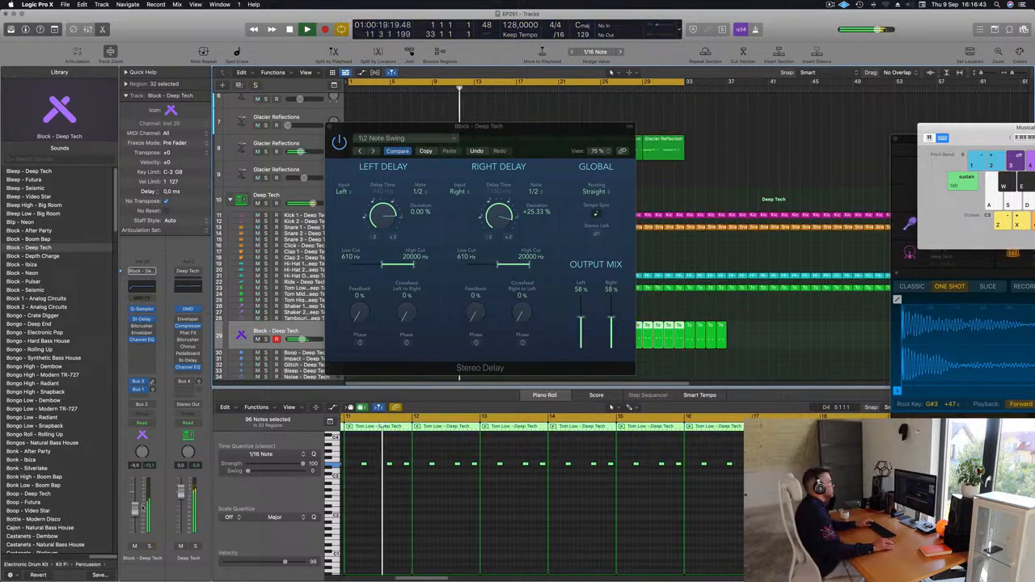
drag(328, 127, 293, 153)
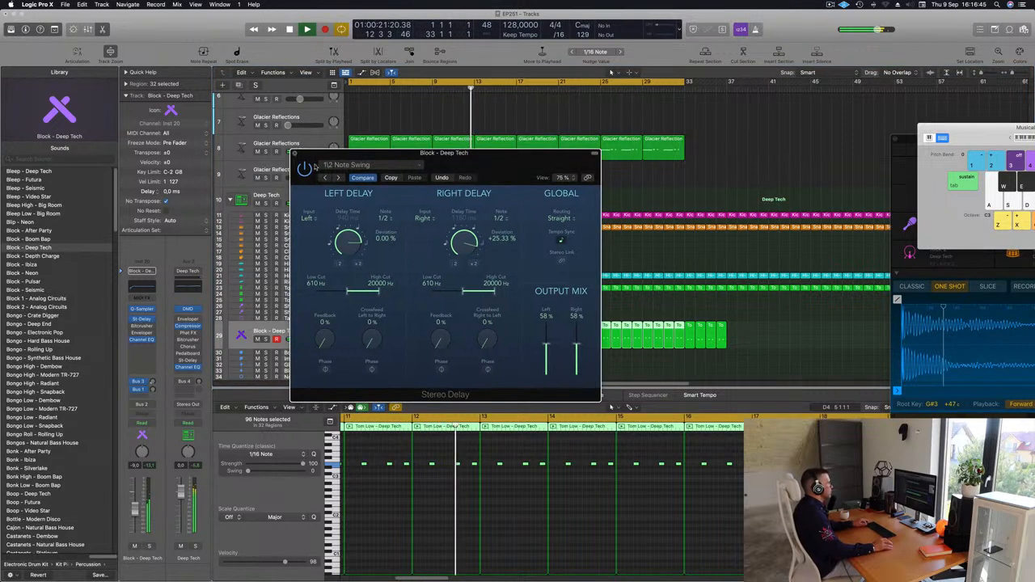
click(294, 154)
Step: Copy the first Hi-Hat Open region to the Shaker 2 - Deep Tech track at bar 1
key(super+Left)
key(super+Left)
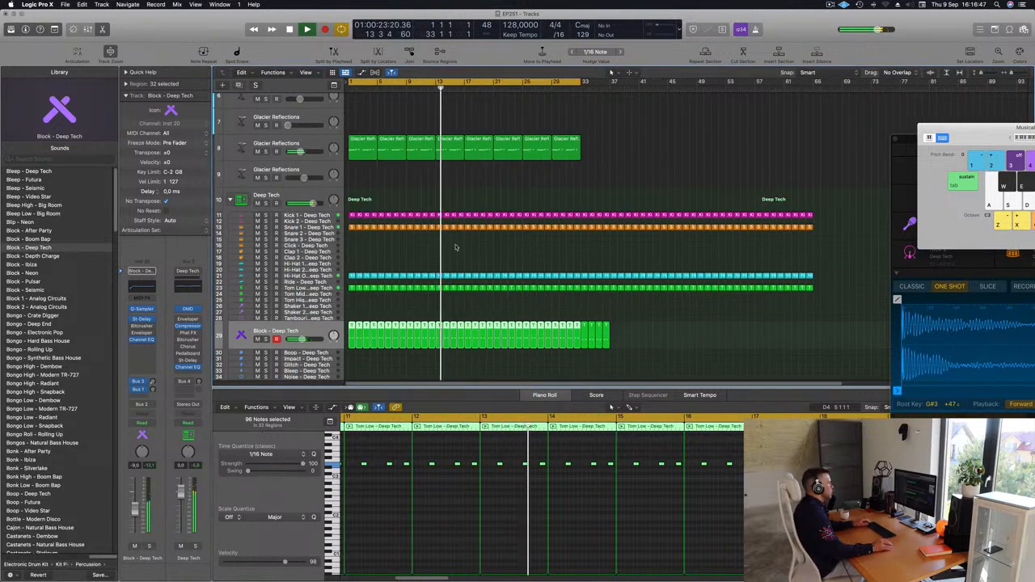
click(438, 244)
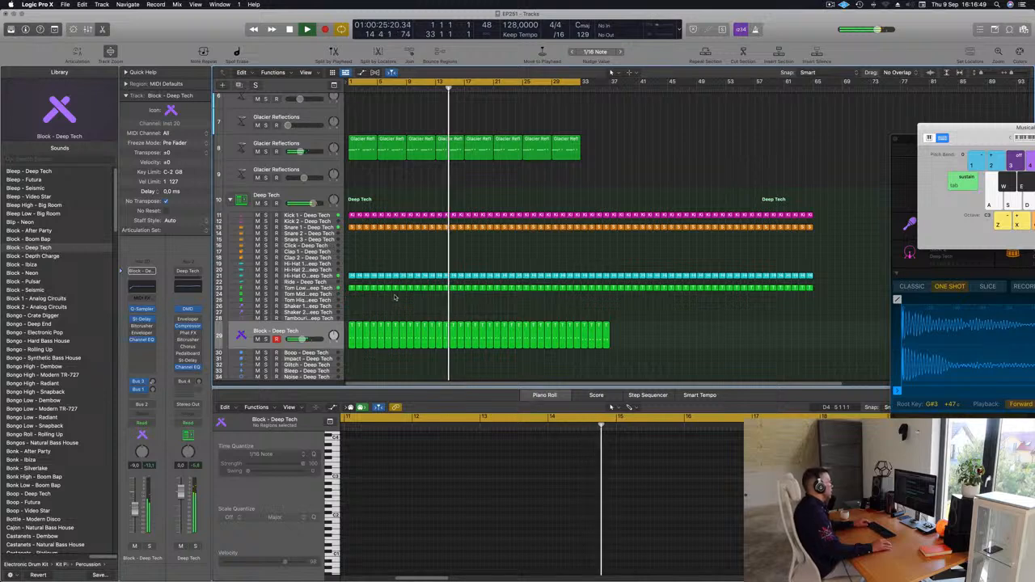
click(352, 288)
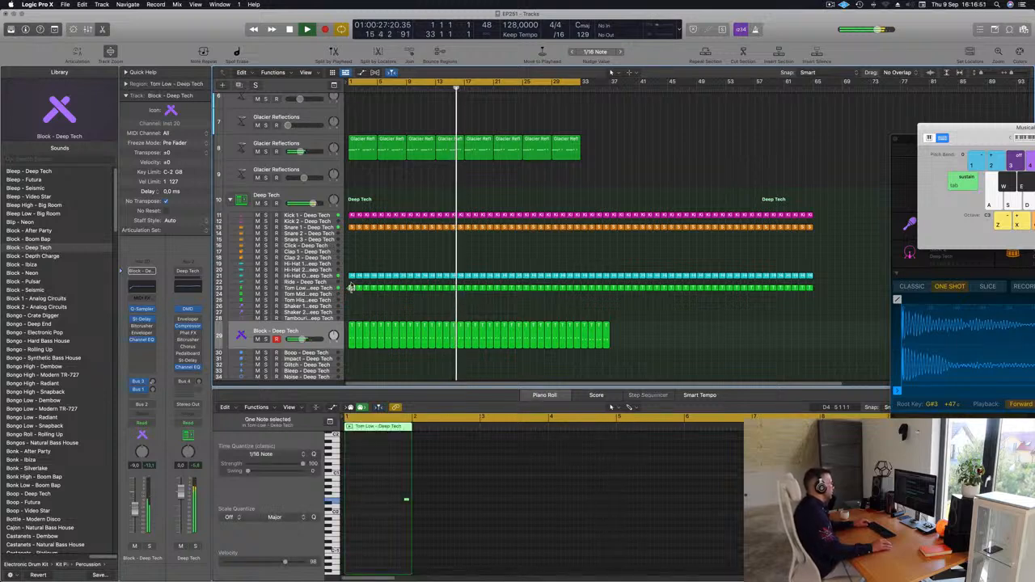
drag(352, 276, 352, 315)
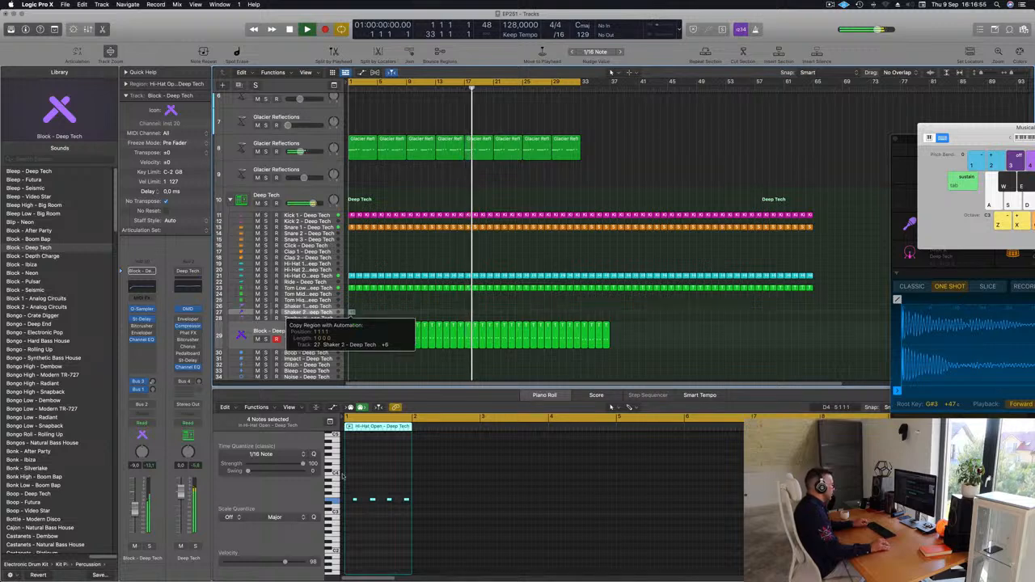
Step: Duplicate the notes in the Shaker 2 region on the sixteenth-note grid to build a denser 12-note pattern across bar 1
click(387, 513)
key(super+a)
key(super+Right)
key(super+Right)
key(super+Right)
key(super+Right)
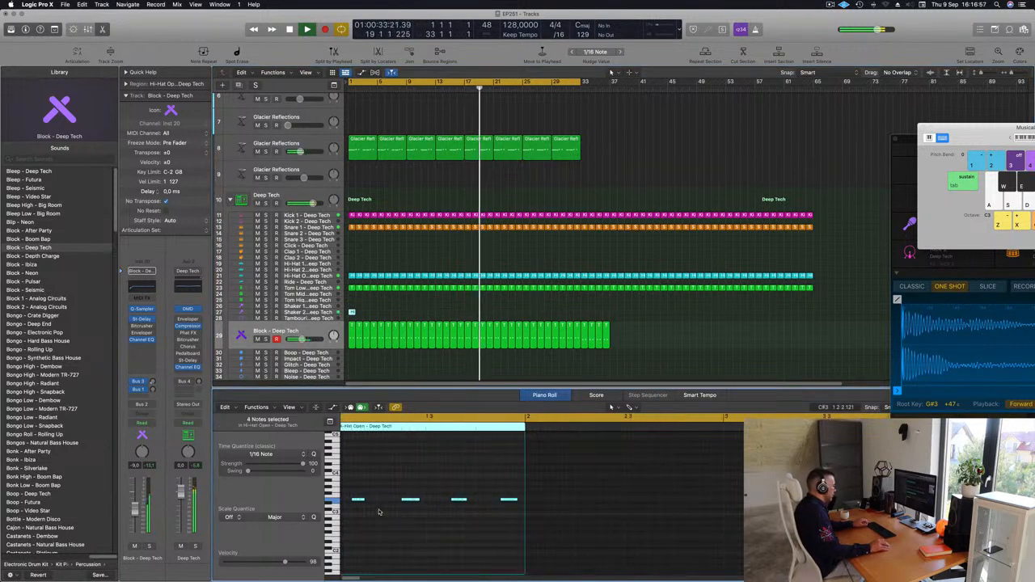
key(super+Right)
key(super+Right)
mouse_move(369, 500)
mouse_down()
mouse_move(352, 502)
mouse_move(599, 529)
mouse_up()
key(space)
key(space)
key(space)
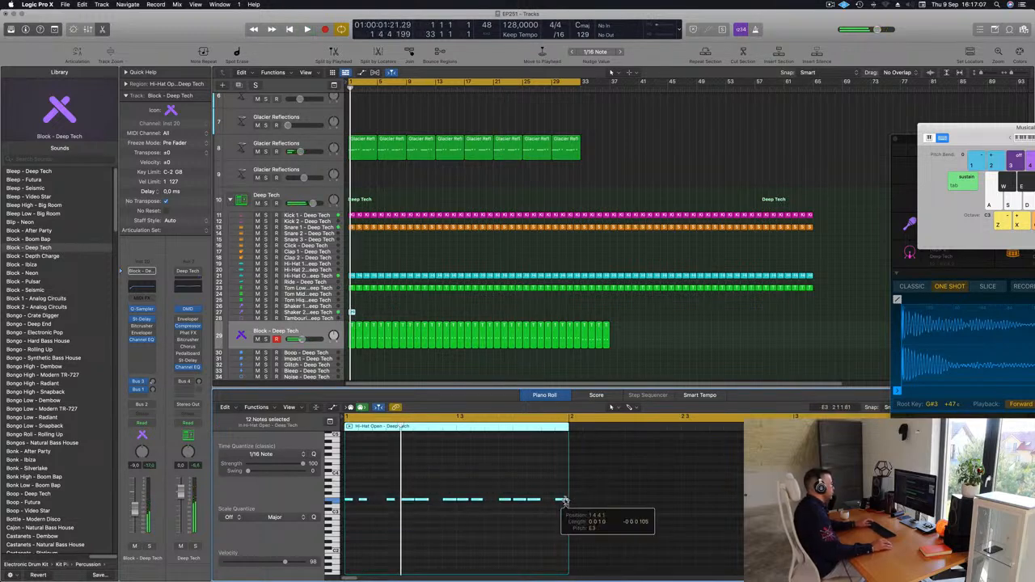
Step: Select the Shaker 2 - Deep Tech track and lower its volume to -16.4 dB while the loop plays
click(331, 313)
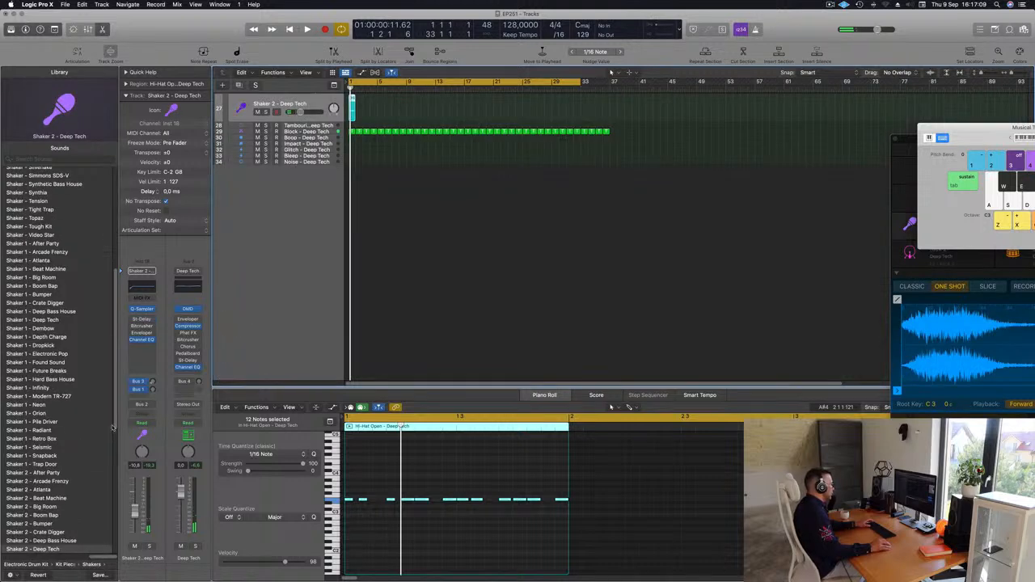
key(space)
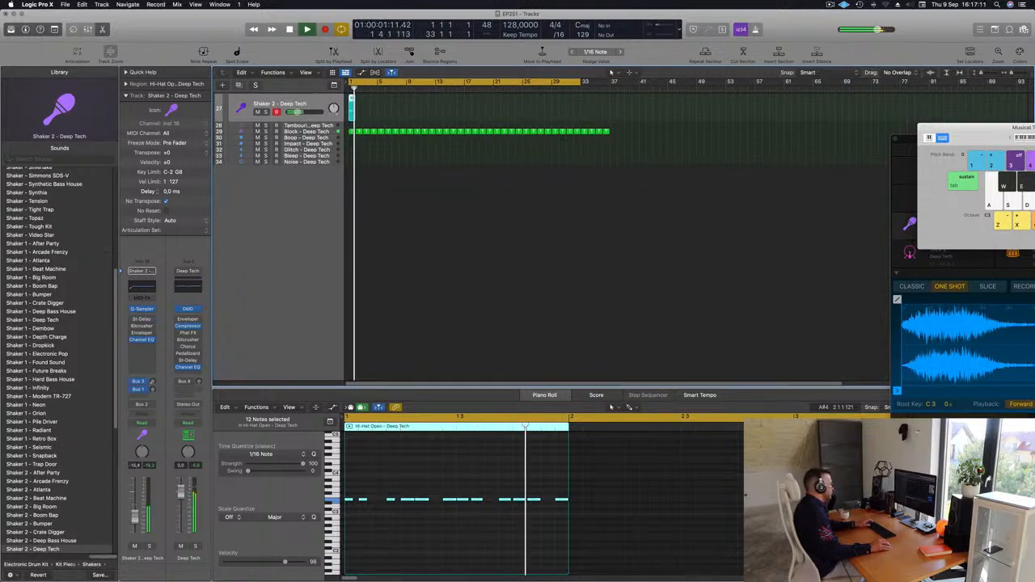
Step: Repeat the Shaker 2 region through bar 32 and delete the surplus Shaker 2 and Block regions beyond bar 33
scroll(460, 210, up, 3)
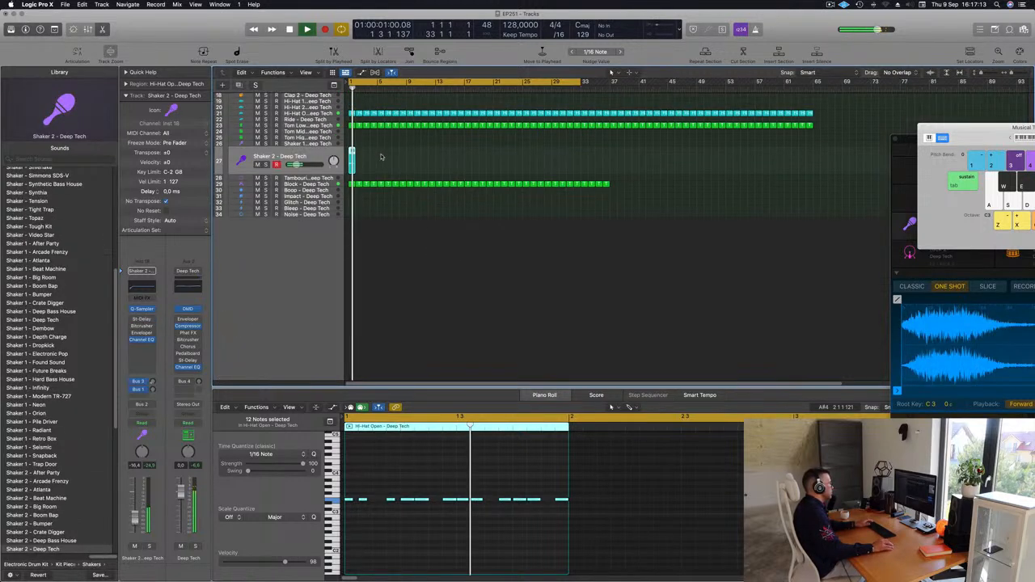
scroll(460, 210, up, 3)
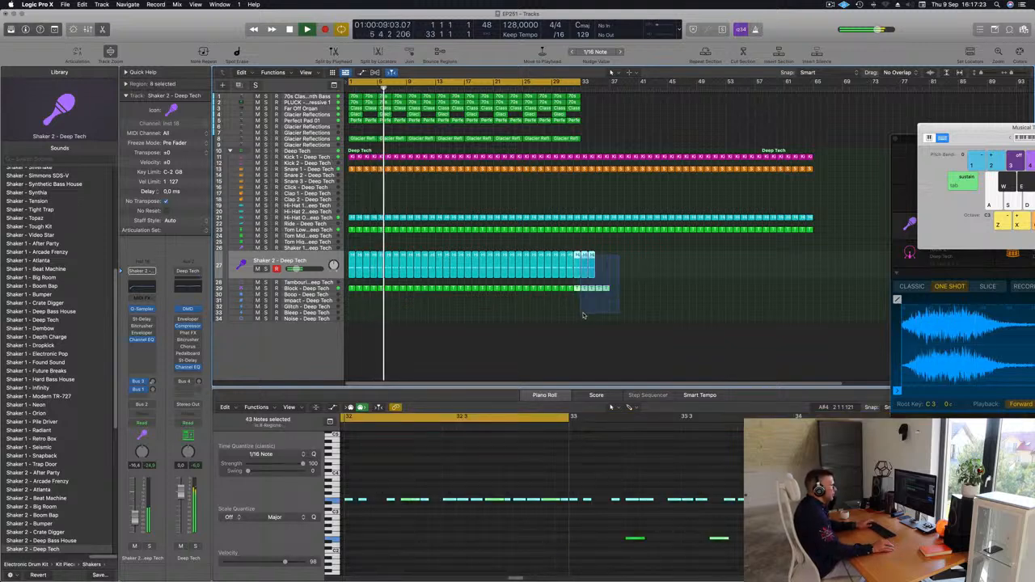
key(Return)
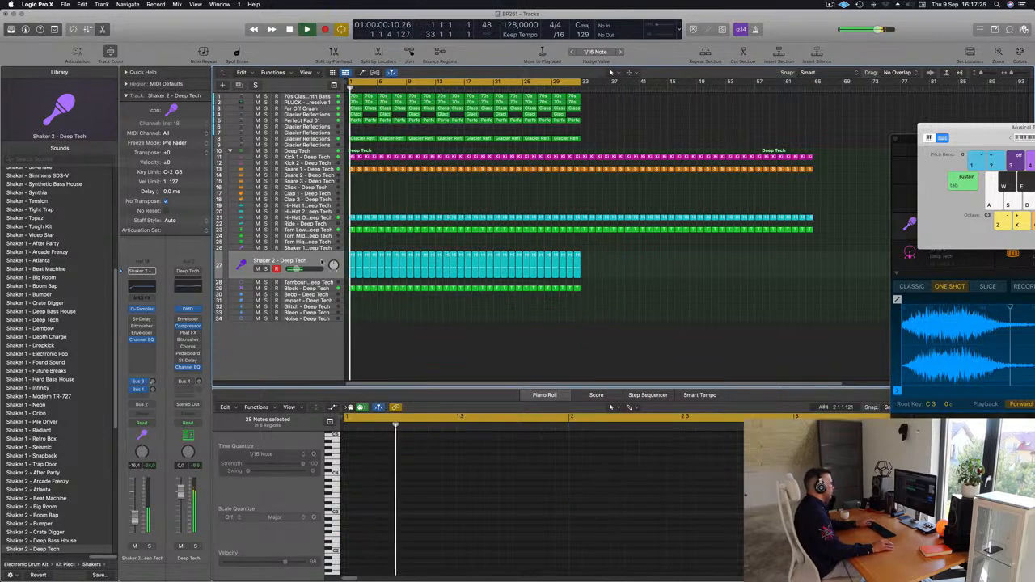
Step: Select all 32 Shaker 2 regions and lower the track's volume to -29.5 dB
key(super+a)
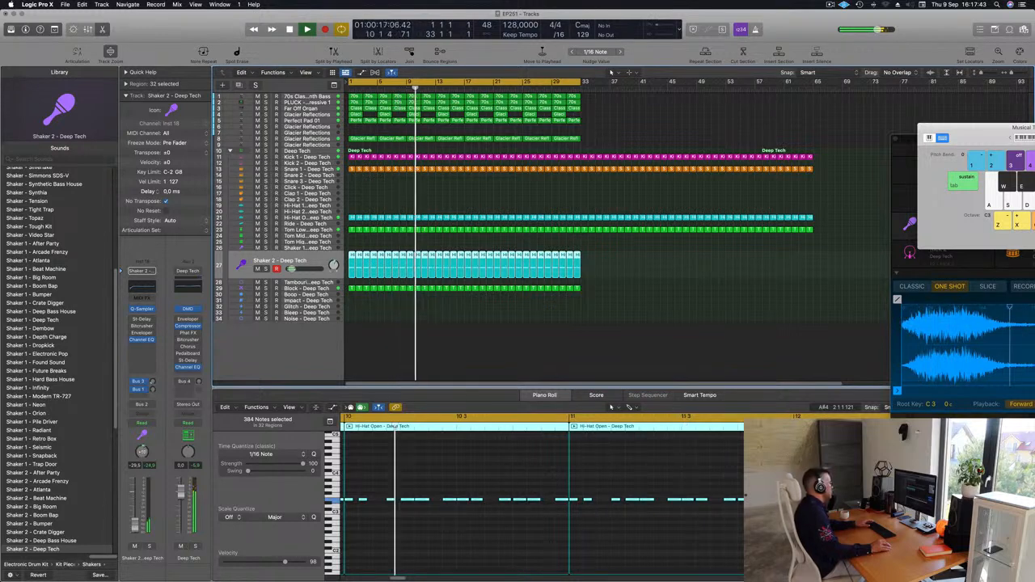
Step: Lower the Shaker 2 track's volume fader to -31 dB
click(509, 355)
key(super+Left)
scroll(491, 216, up, 1)
scroll(491, 217, down, 1)
scroll(443, 208, up, 2)
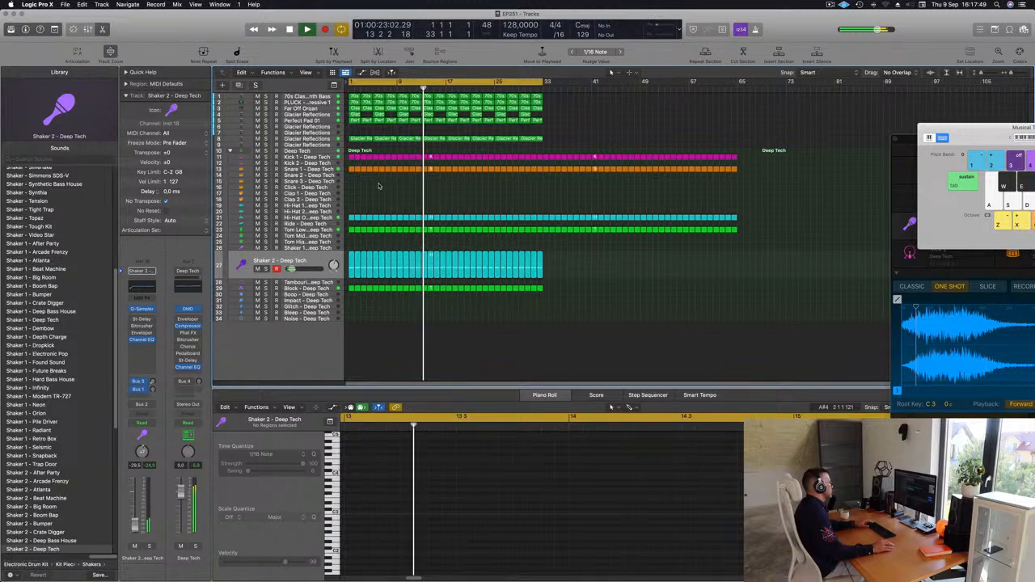
key(super+a)
drag(137, 526, 137, 528)
click(527, 356)
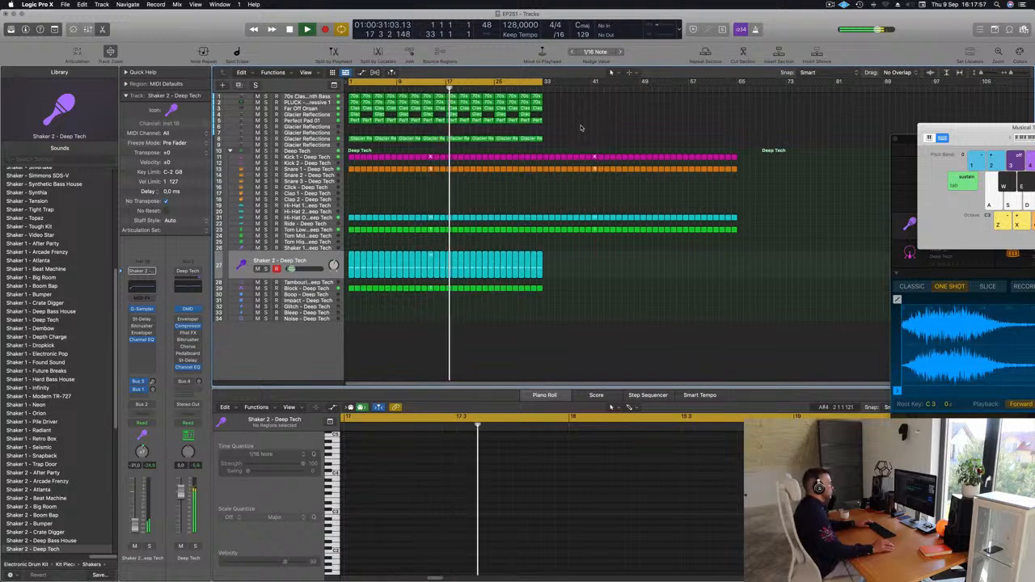
Step: Delete all drum regions that extend past bar 33, so the drums end with the other tracks
drag(541, 148, 757, 281)
key(Delete)
scroll(504, 219, up, 2)
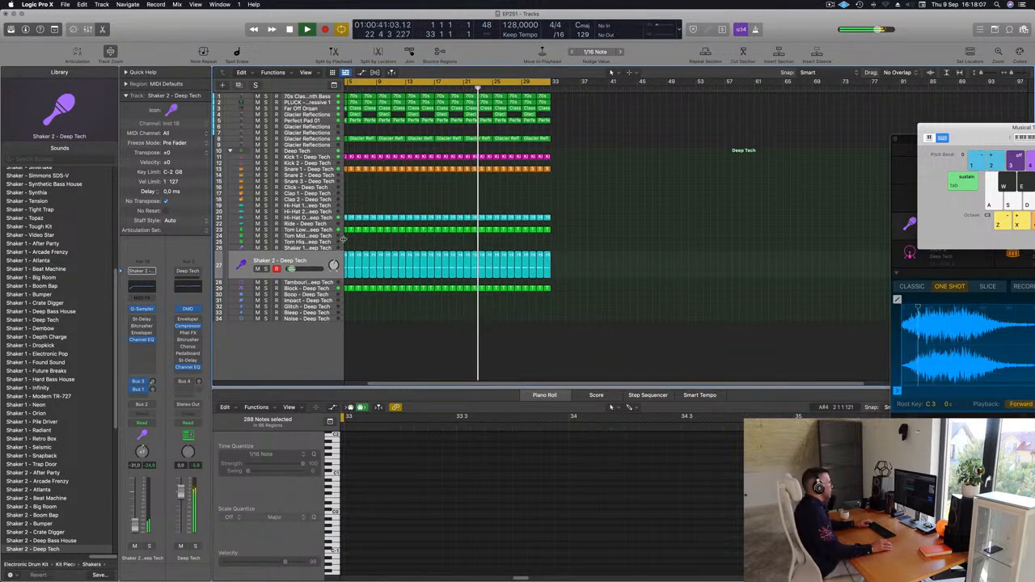
scroll(355, 235, left, 5)
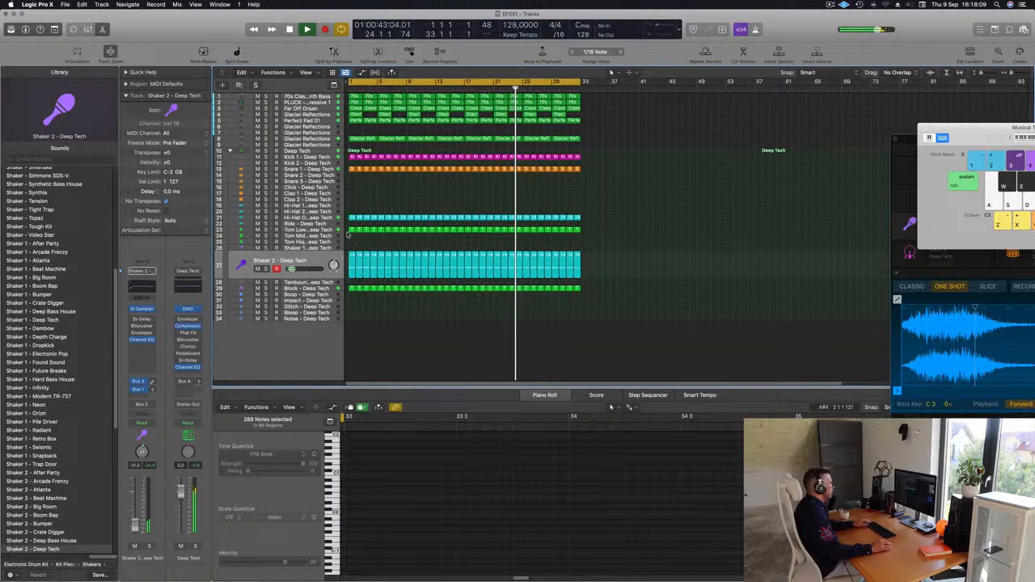
Step: Copy the first Tom Low region onto the Tom High track and transpose its note up by octaves
click(350, 231)
drag(351, 230, 354, 242)
key(alt+shift+Up)
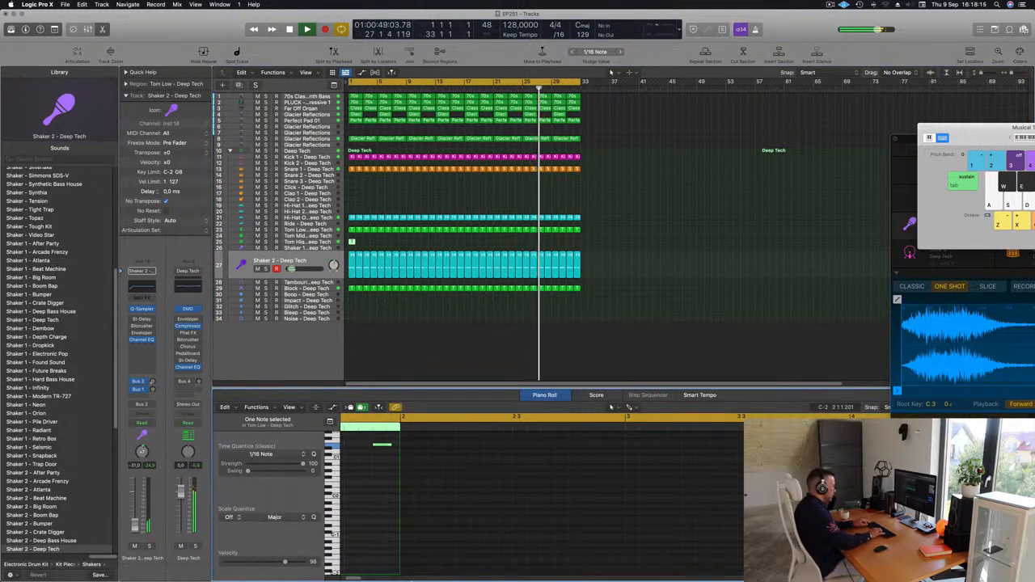
key(alt+shift+Down)
key(alt+shift+Up)
key(alt+shift+Up)
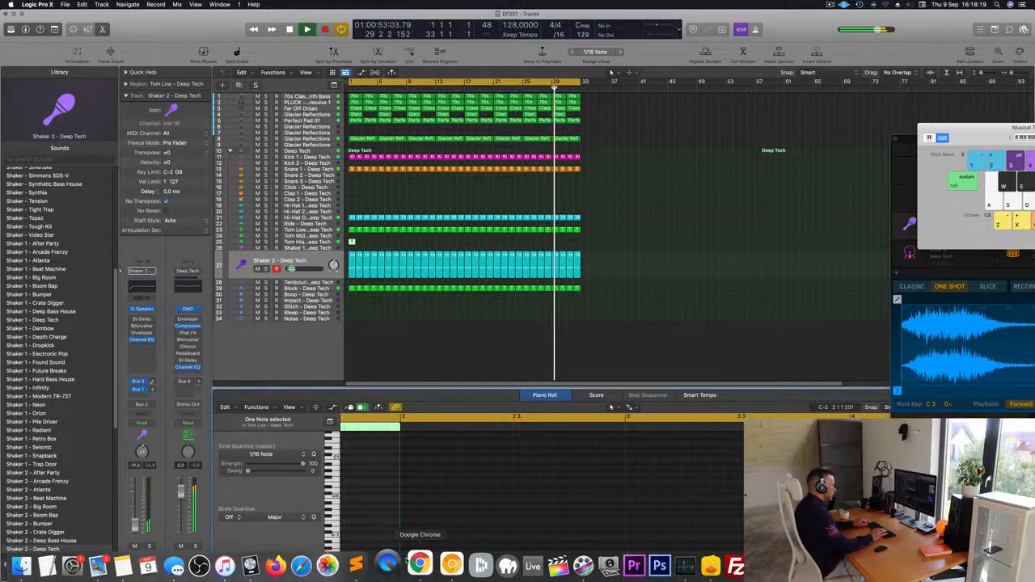
click(377, 483)
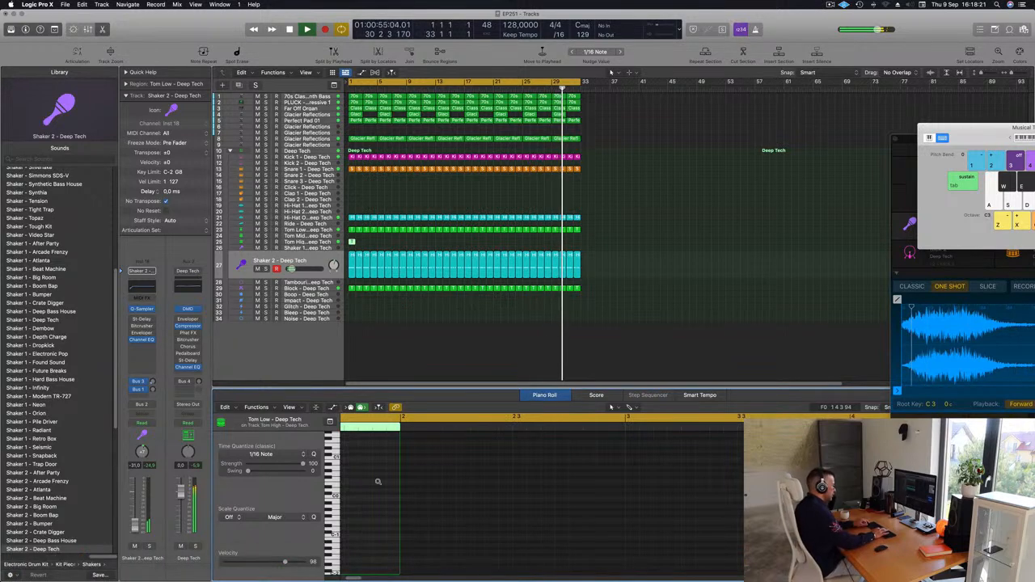
scroll(364, 496, up, 5)
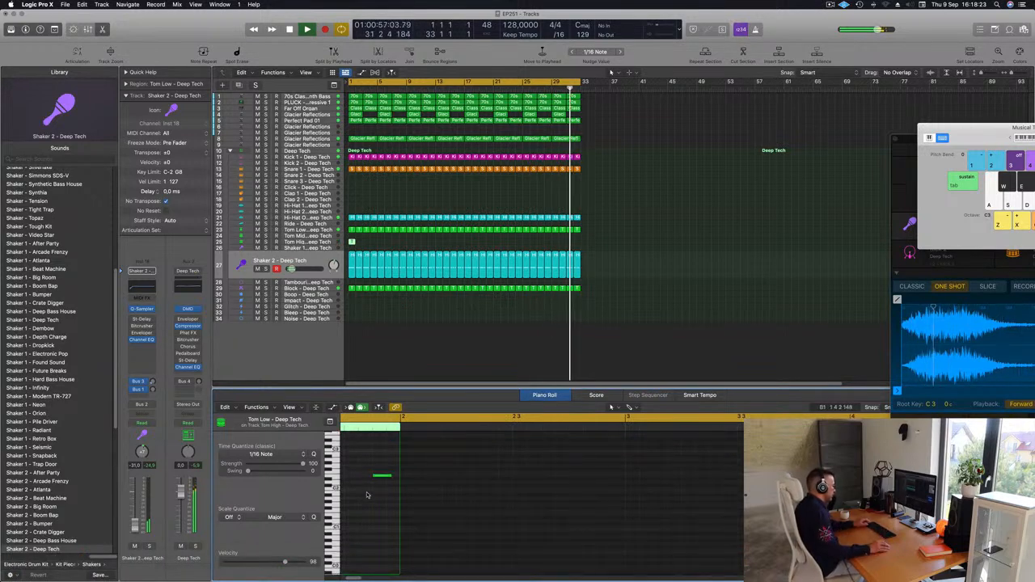
Step: Move the tom note to a lower pitch on the second sixteenth of bar 1
click(383, 476)
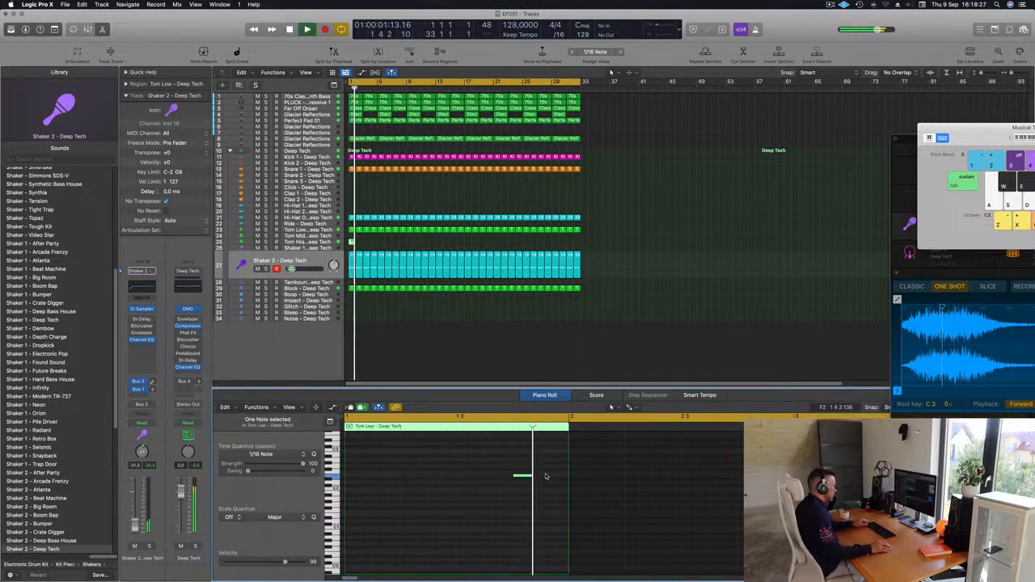
drag(527, 477, 523, 508)
key(Delete)
key(Return)
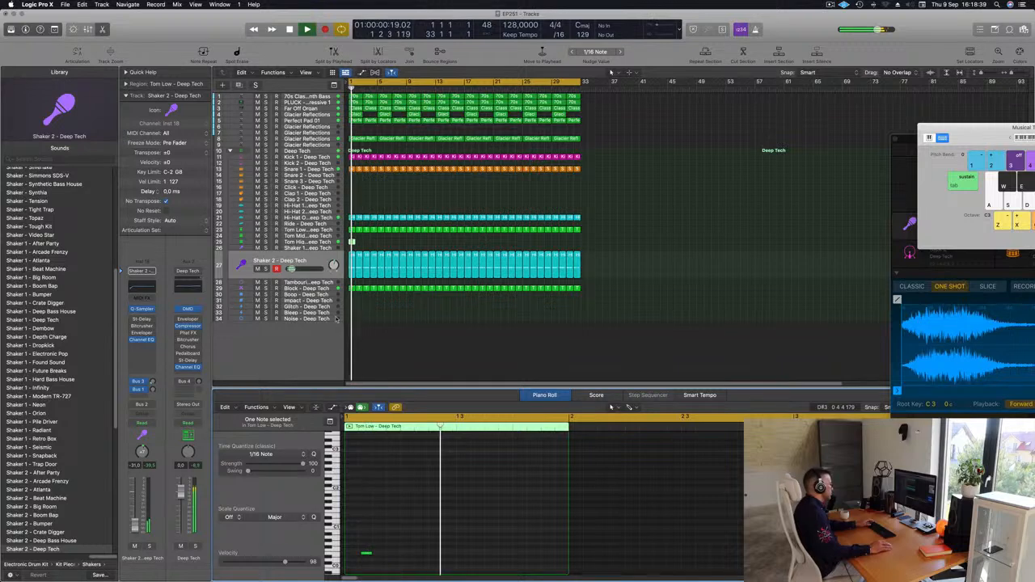
Step: Select the Tom High track and add a second tom note of the same pitch just before beat 3 of bar 1
click(324, 241)
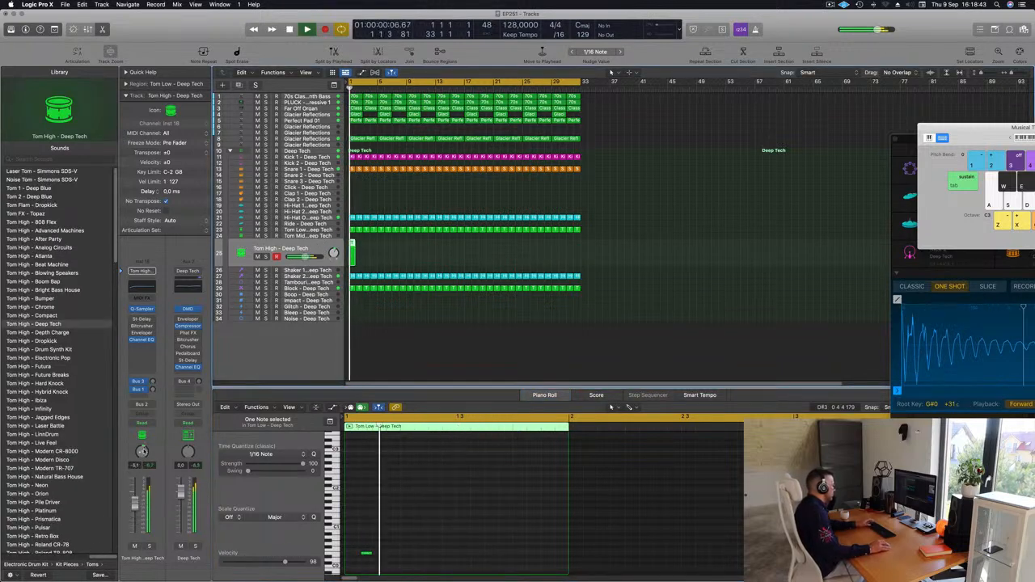
key(space)
scroll(379, 537, down, 1)
mouse_move(378, 536)
mouse_down()
mouse_move(361, 562)
mouse_move(448, 554)
mouse_up()
key(Return)
key(space)
key(space)
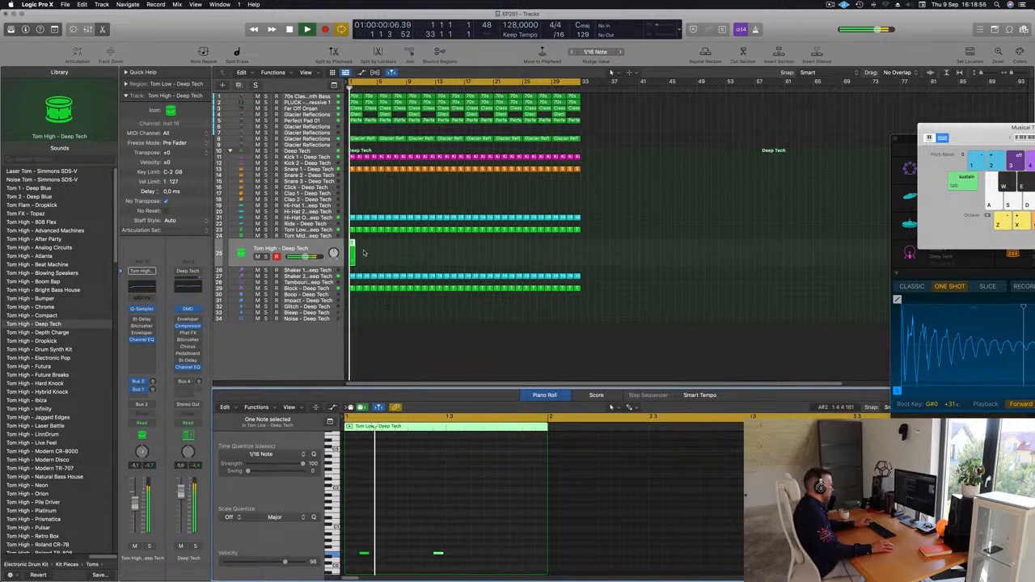
Step: Repeat the one-bar Tom High region along its track until it fills all bars up to bar 33
key(super+r)
key(super+r)
key(super+r)
key(super+r)
key(super+r)
key(super+r)
key(super+r)
key(super+r)
key(super+r)
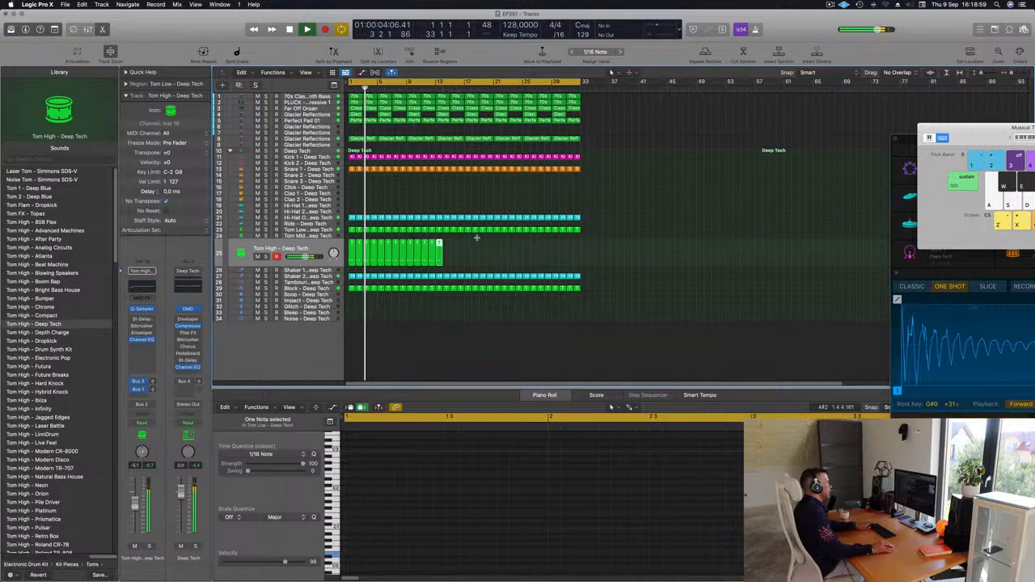
mouse_move(479, 250)
mouse_down()
mouse_move(341, 254)
mouse_move(462, 250)
mouse_up()
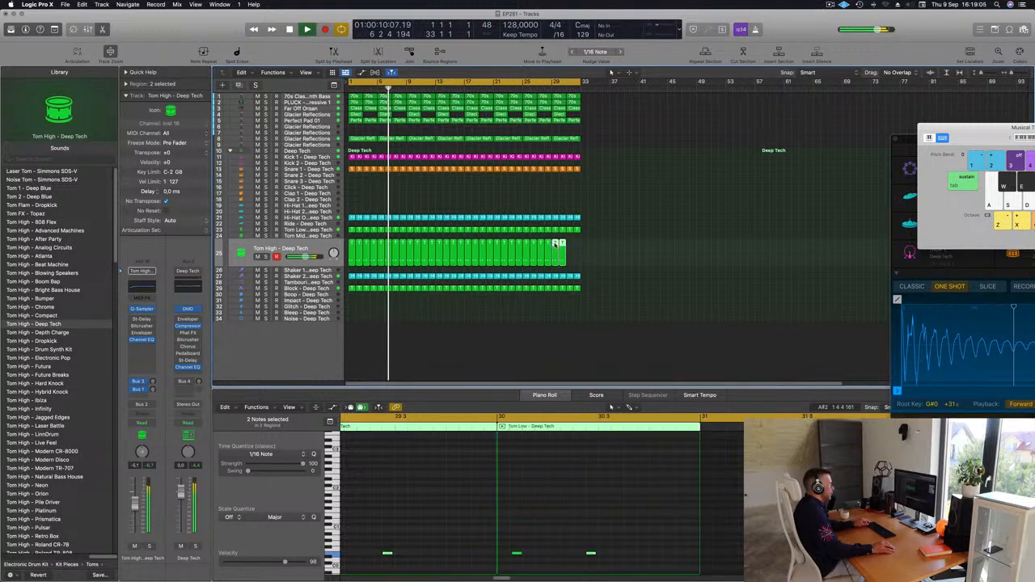
drag(556, 245, 570, 245)
key(Return)
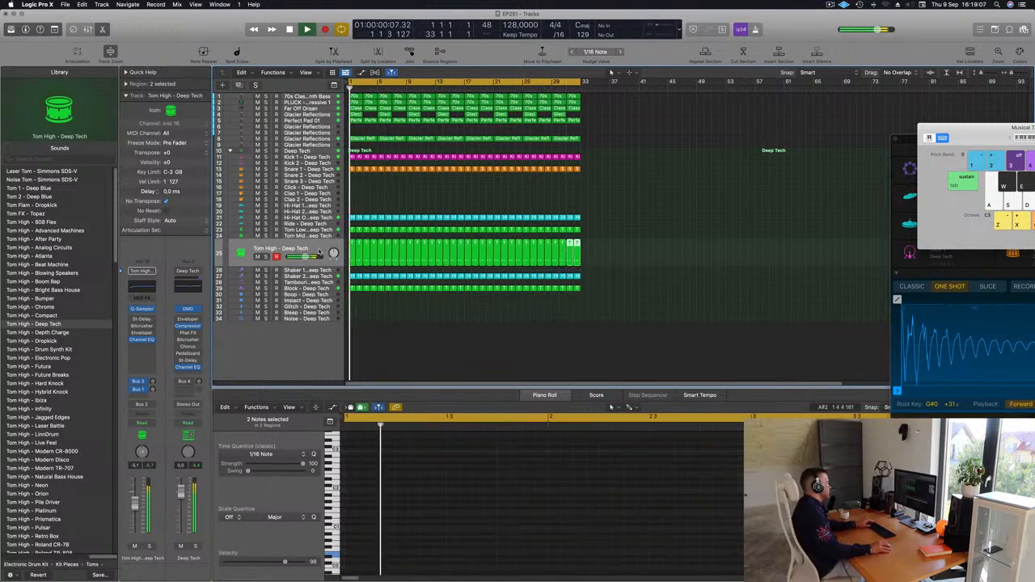
Step: Enable the Stereo Delay on Tom High with the Dual 1\8 Note preset and set the track's fader to about -15 dB
click(319, 252)
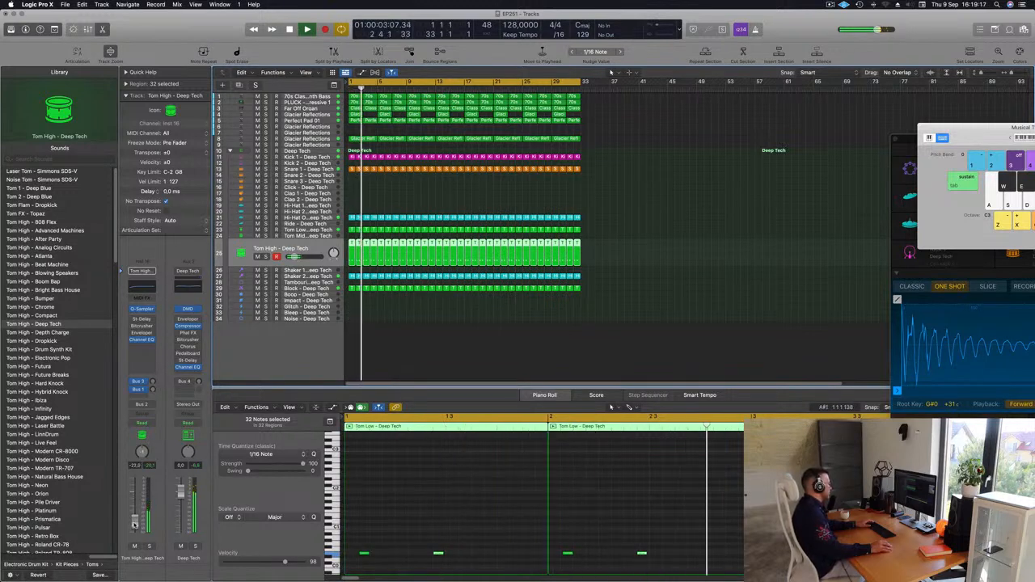
click(141, 321)
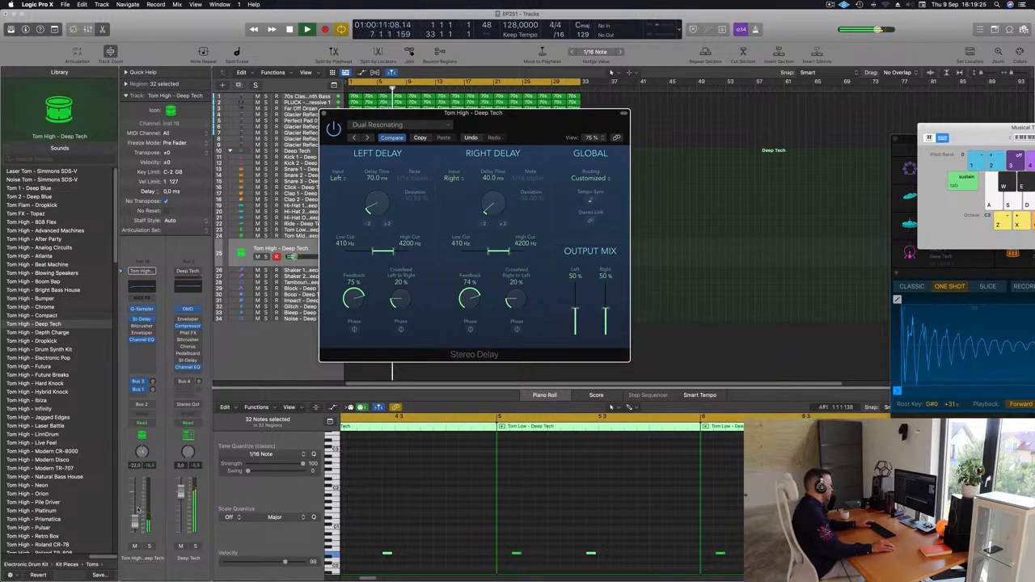
click(135, 519)
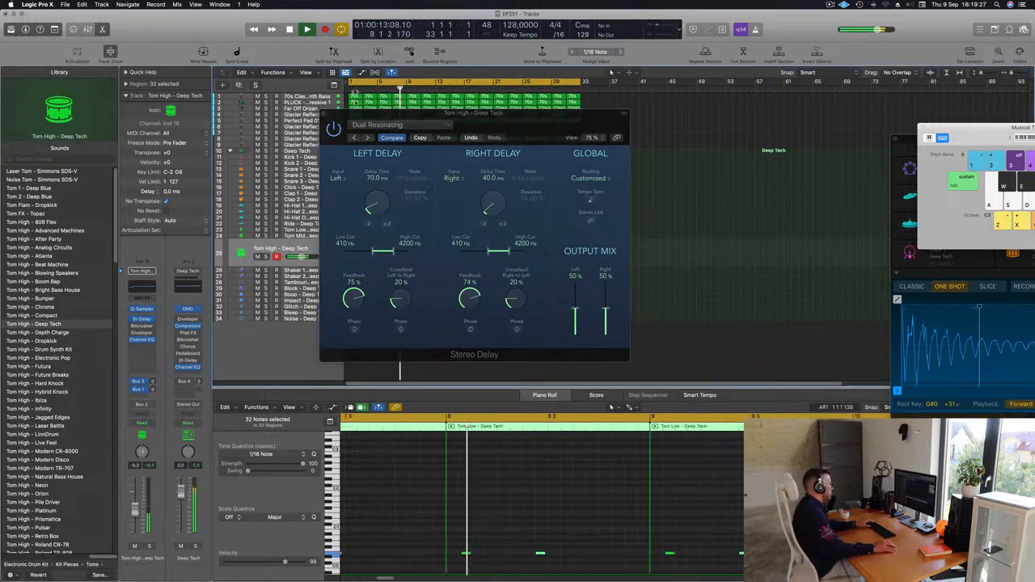
click(354, 137)
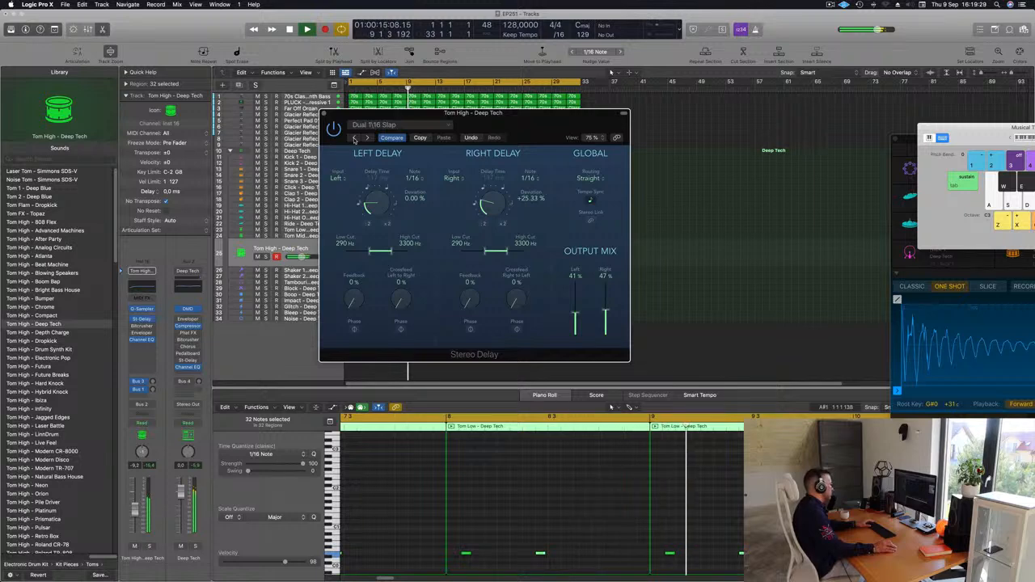
click(354, 138)
click(354, 139)
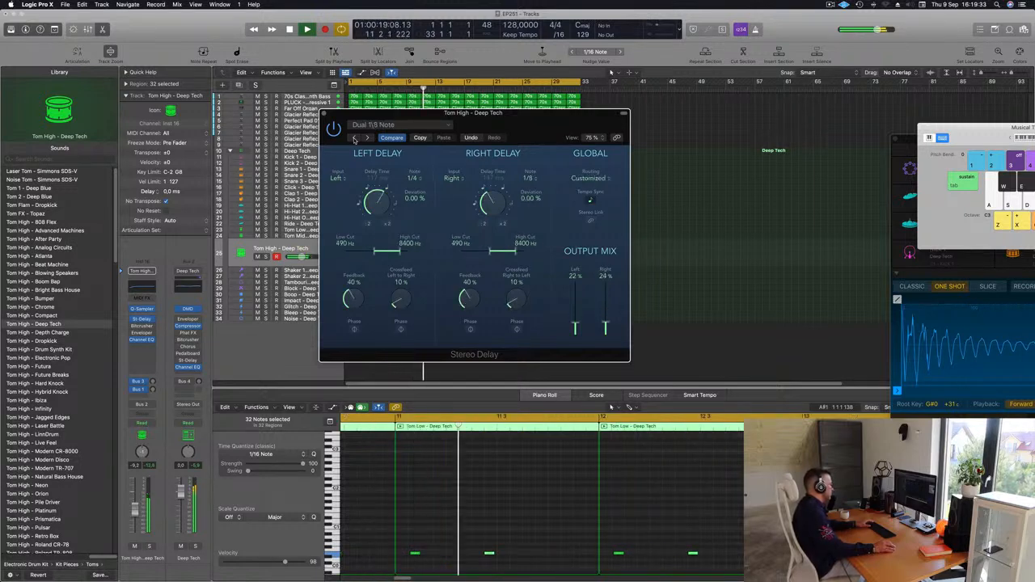
drag(135, 513, 136, 510)
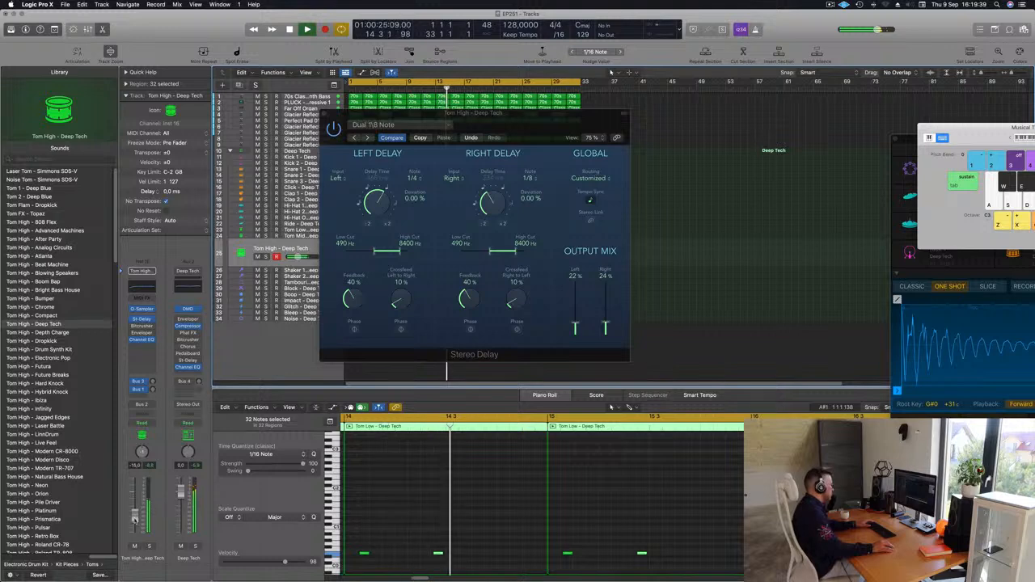
click(324, 113)
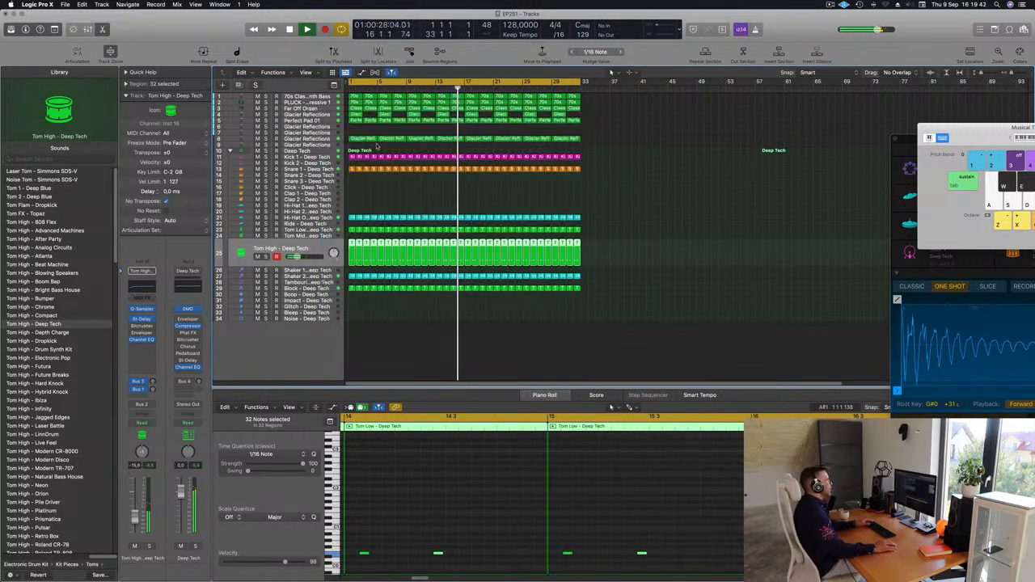
Step: Open Alchemy on the Perfect Pad 01 track and reduce its Cutoff to about 31 % while the track is soloed
click(302, 121)
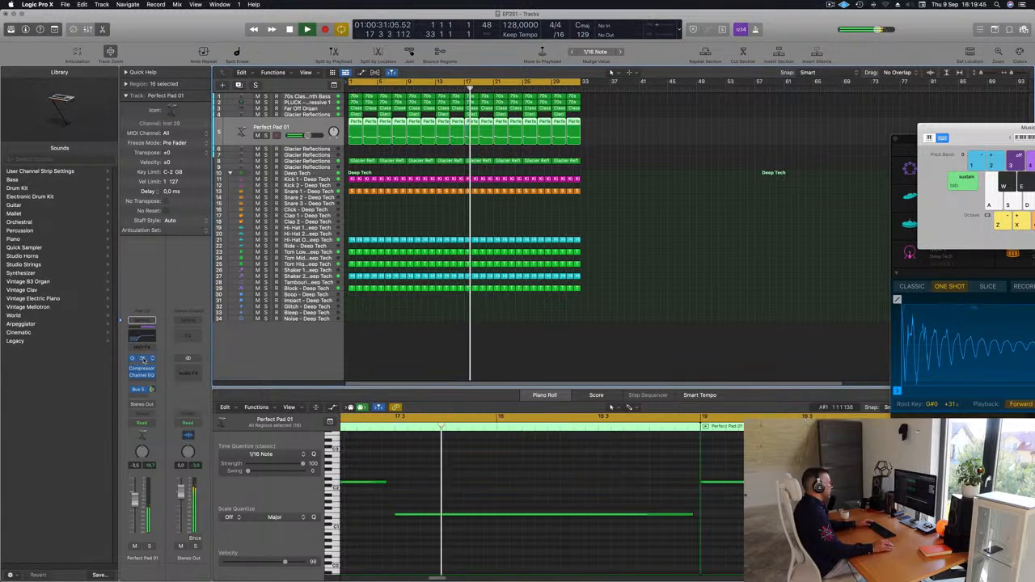
click(141, 358)
drag(423, 476, 426, 473)
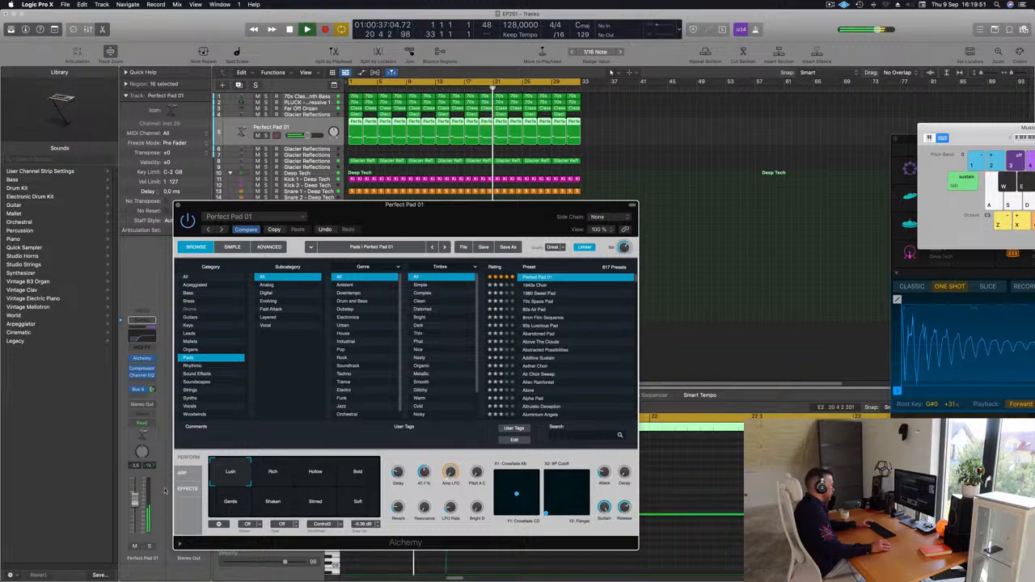
key(Return)
click(149, 545)
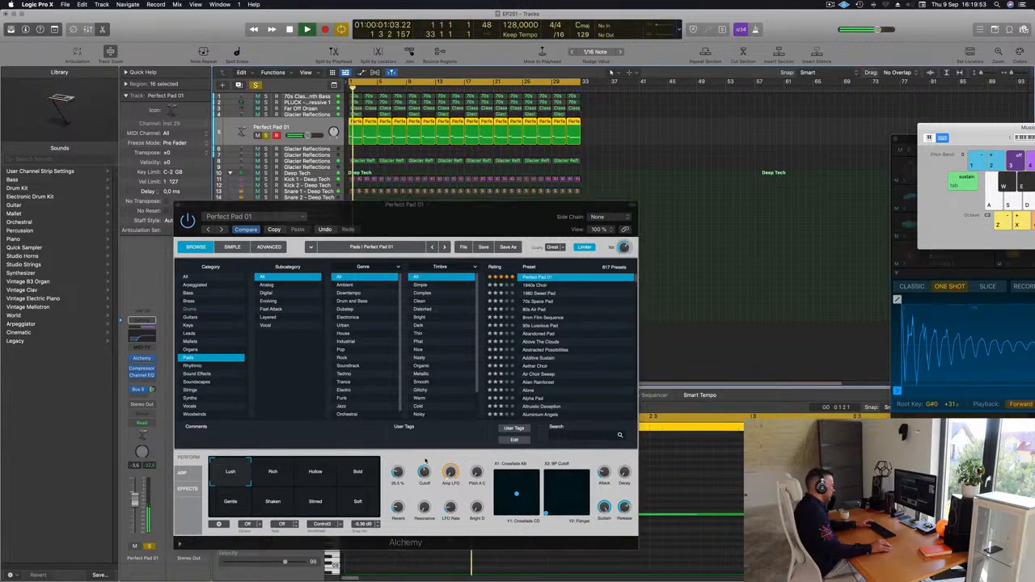
click(424, 459)
drag(424, 460, 428, 490)
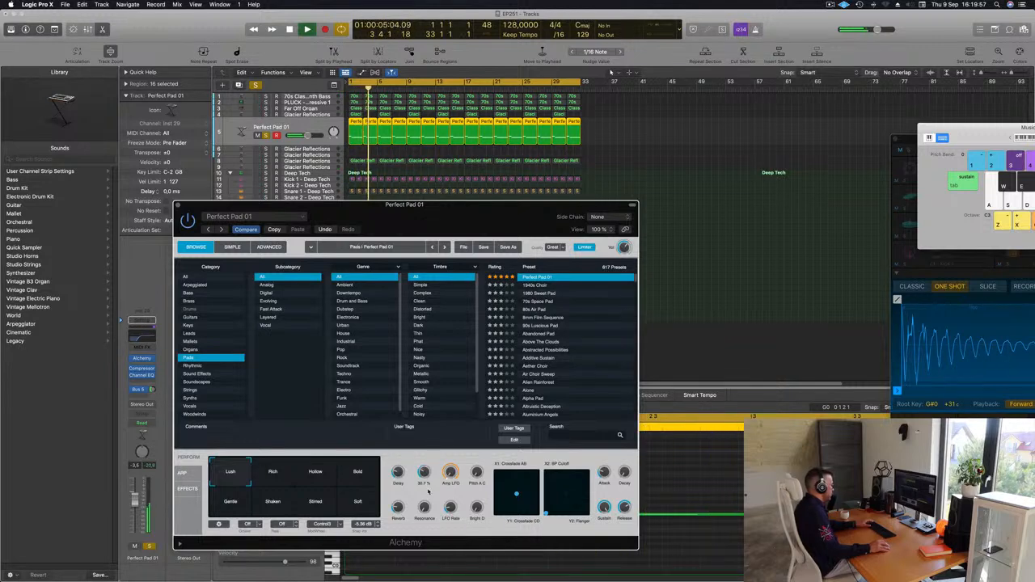
click(150, 547)
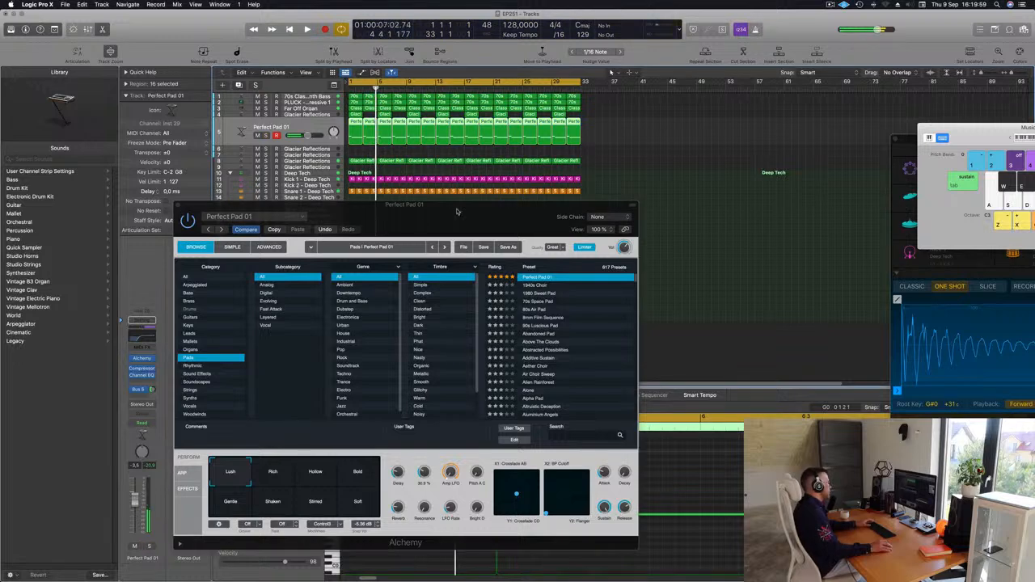
Step: Create a new track with the same Perfect Pad 01 settings directly below the pad track
drag(461, 207, 441, 260)
key(Return)
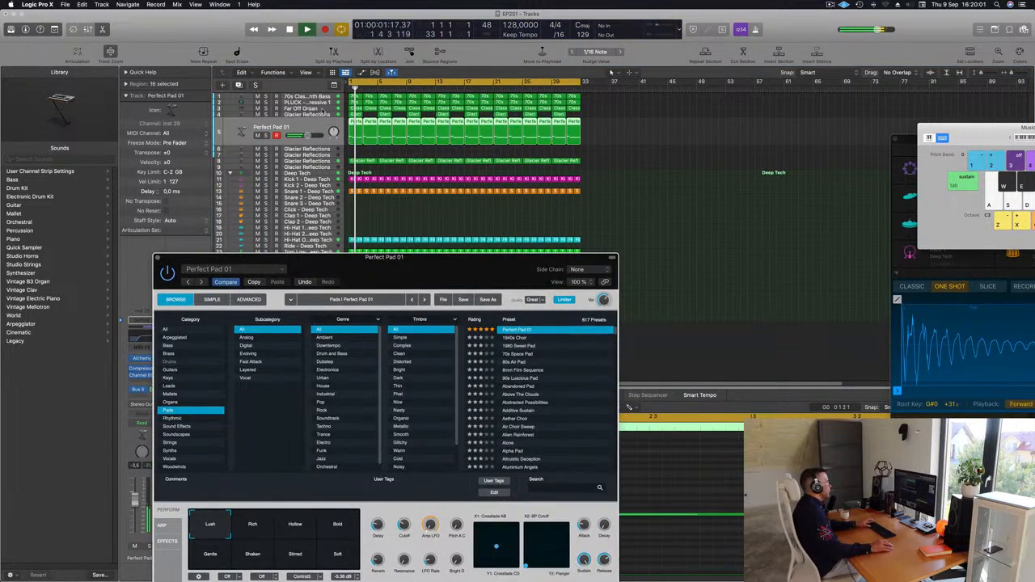
click(289, 120)
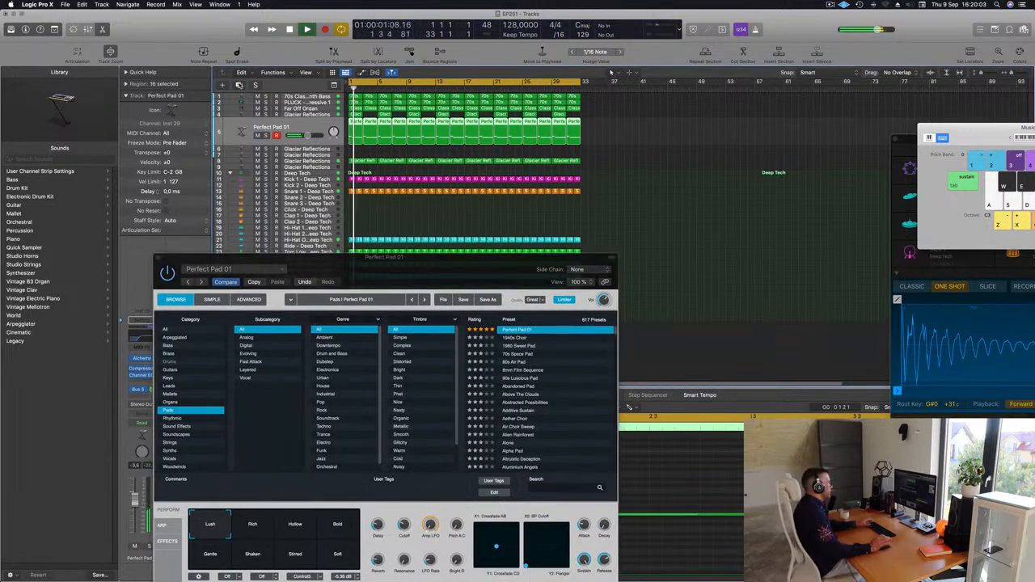
key(alt+super+s)
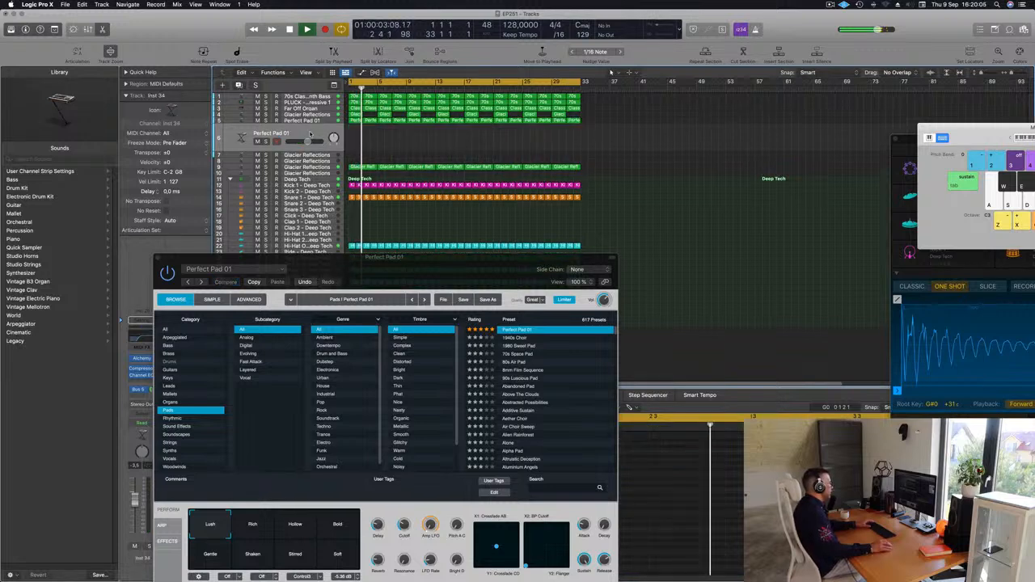
drag(320, 260, 533, 201)
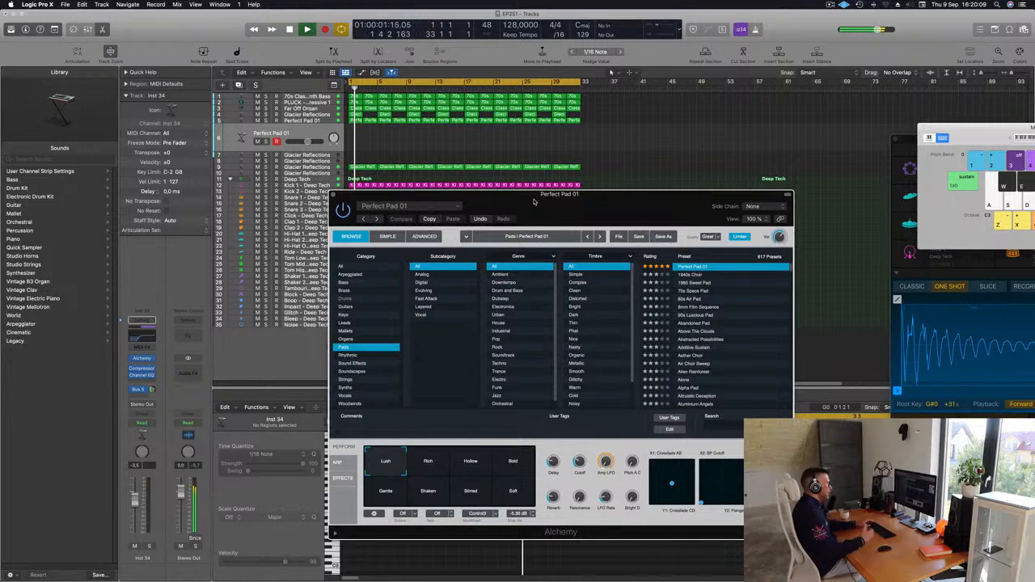
mouse_move(533, 201)
mouse_down()
mouse_move(450, 203)
mouse_move(546, 179)
mouse_move(520, 186)
mouse_up()
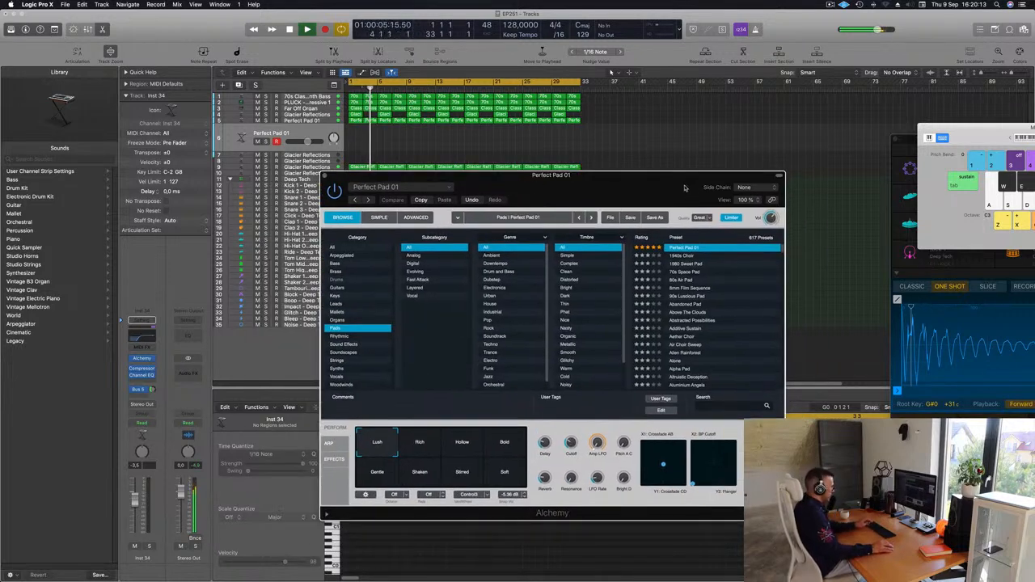
Step: Arrange the Musical Typing and Alchemy windows for playing, and raise the new pad's Cutoff to about 58 %
drag(970, 127, 802, 128)
drag(920, 129, 758, 124)
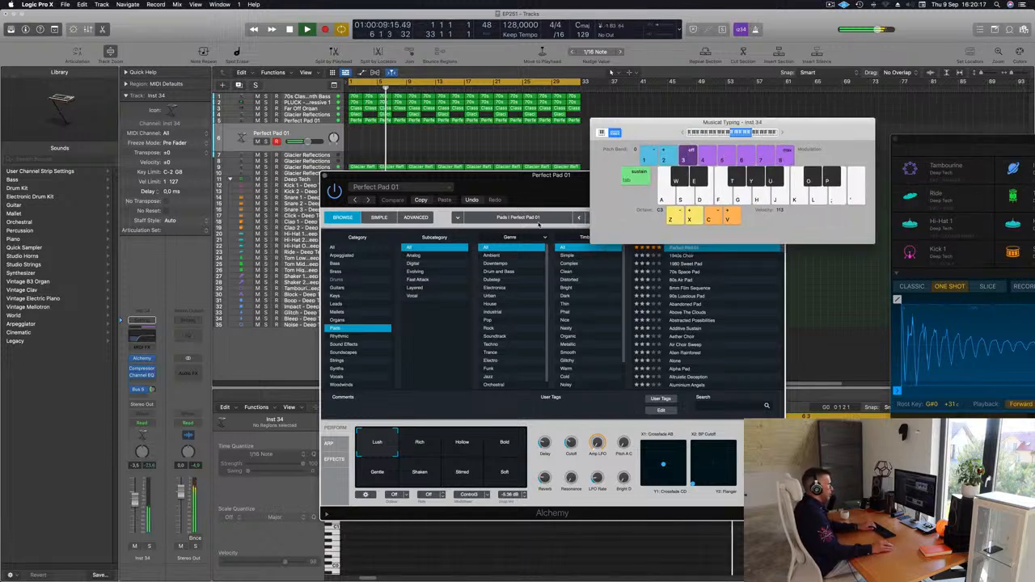
drag(497, 183, 369, 216)
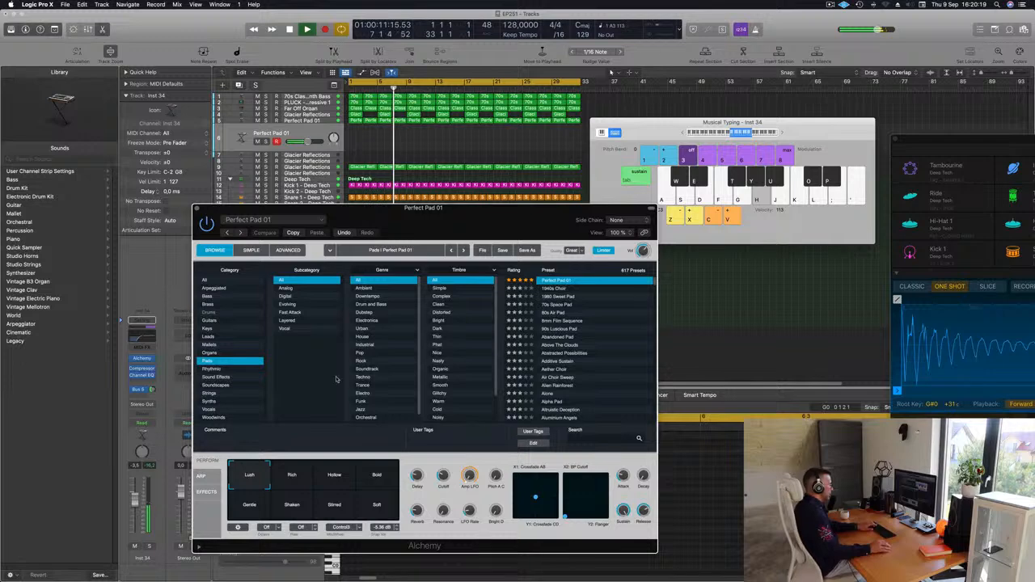
drag(443, 476, 445, 458)
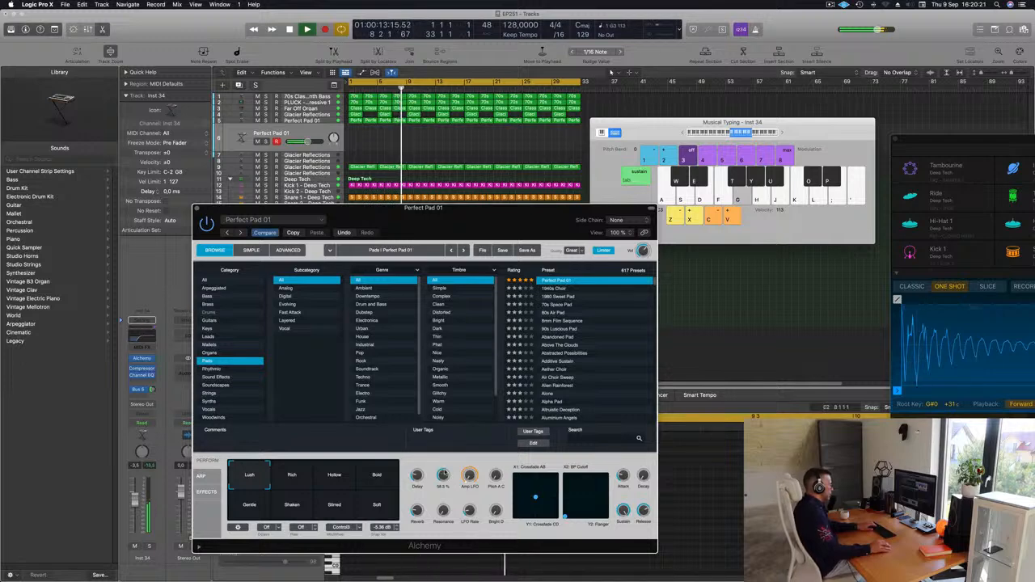
Step: Choose the Bold sound variation in the open Alchemy pad and move its window down, clear of the upper tracks
click(384, 477)
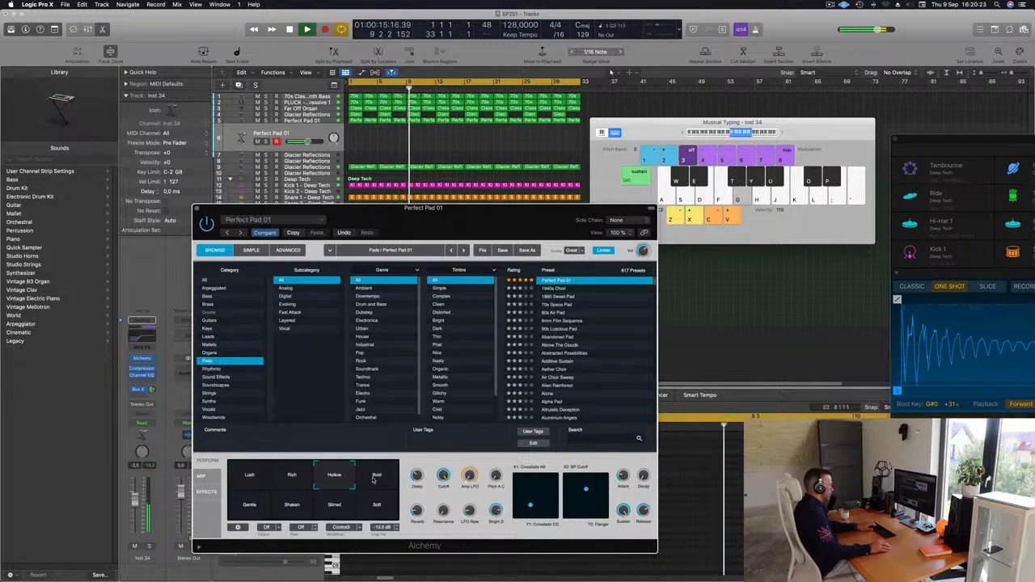
key(h)
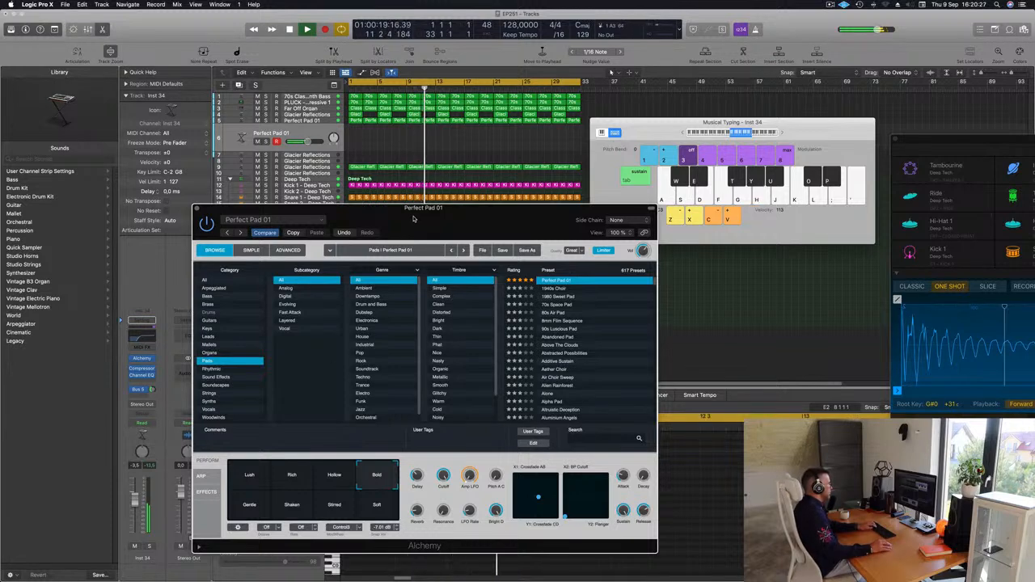
key(Return)
drag(415, 219, 443, 240)
Step: Try out pad melody notes with Musical Typing over the playing loop
key(k)
key(l)
key(semicolon)
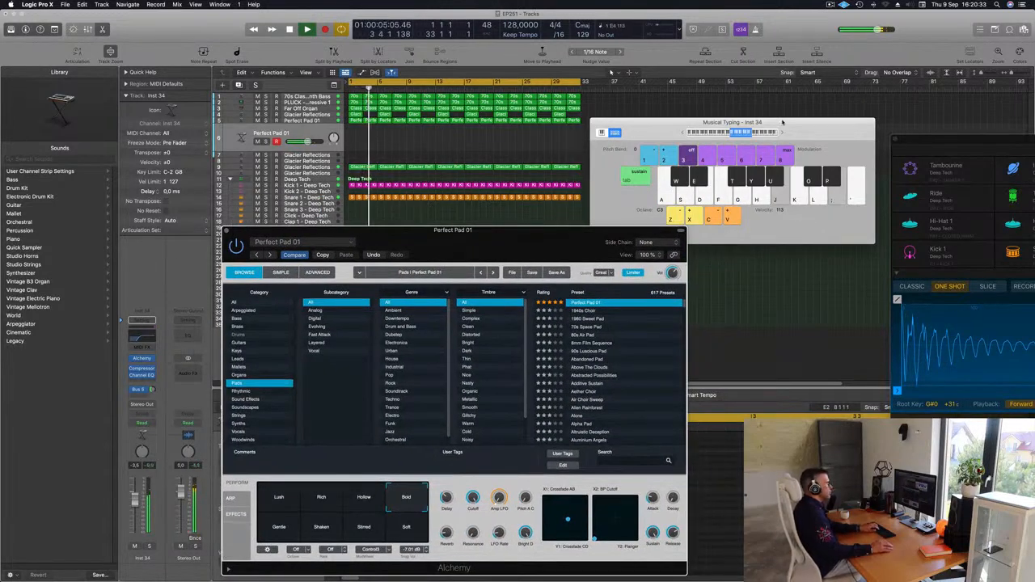
key(semicolon)
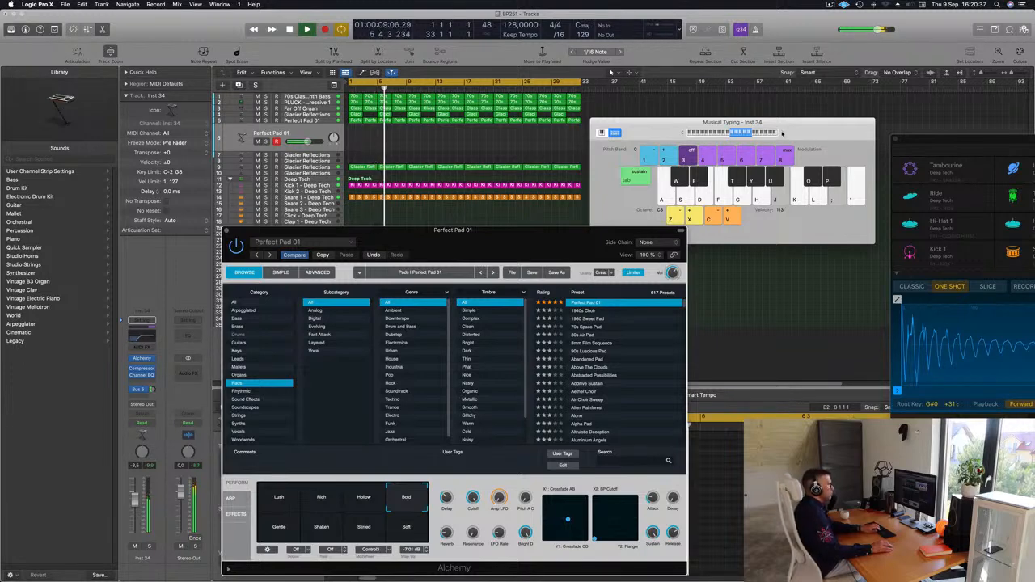
key(apostrophe)
key(semicolon)
key(apostrophe)
key(semicolon)
Step: Raise the Musical Typing octave to C4 and try out higher pad notes over the loop
click(781, 133)
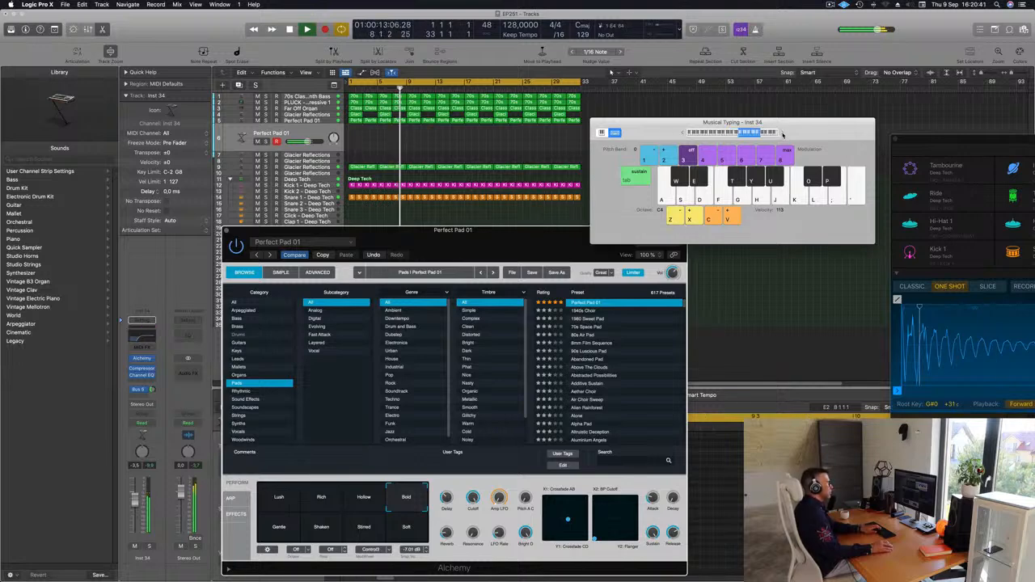
key(semicolon)
key(d)
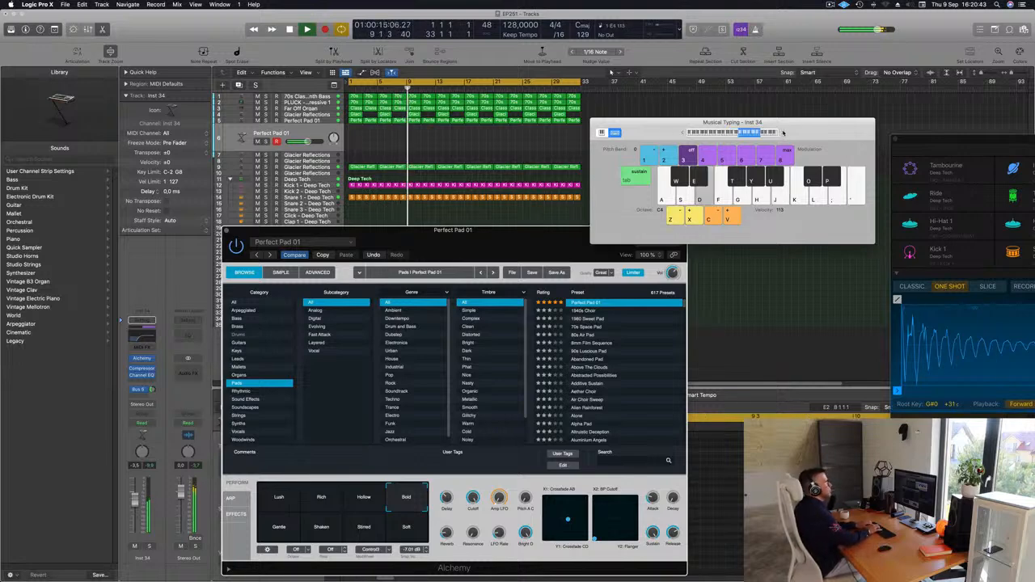
key(d)
key(k)
key(l)
key(semicolon)
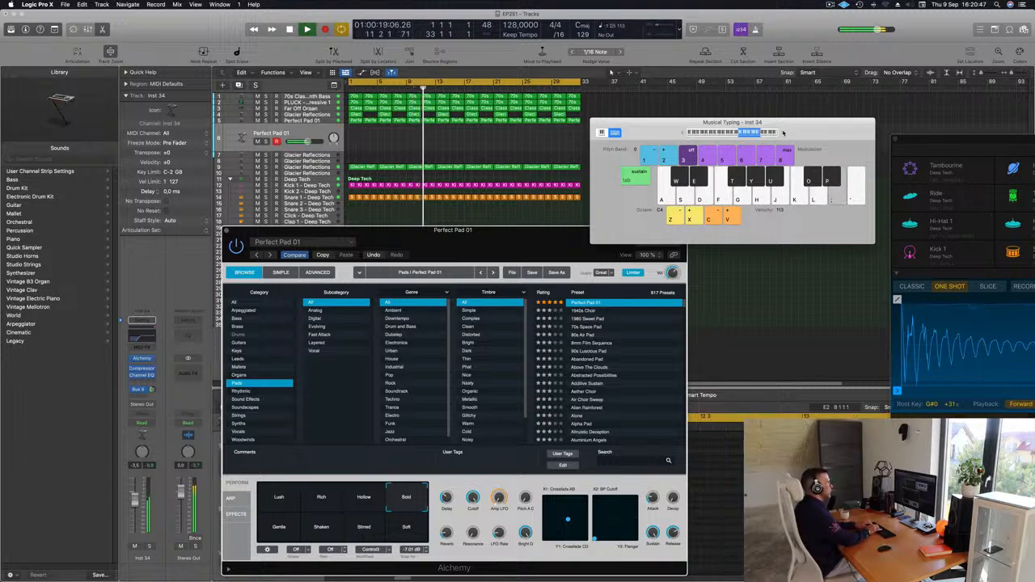
key(d)
key(d)
key(d)
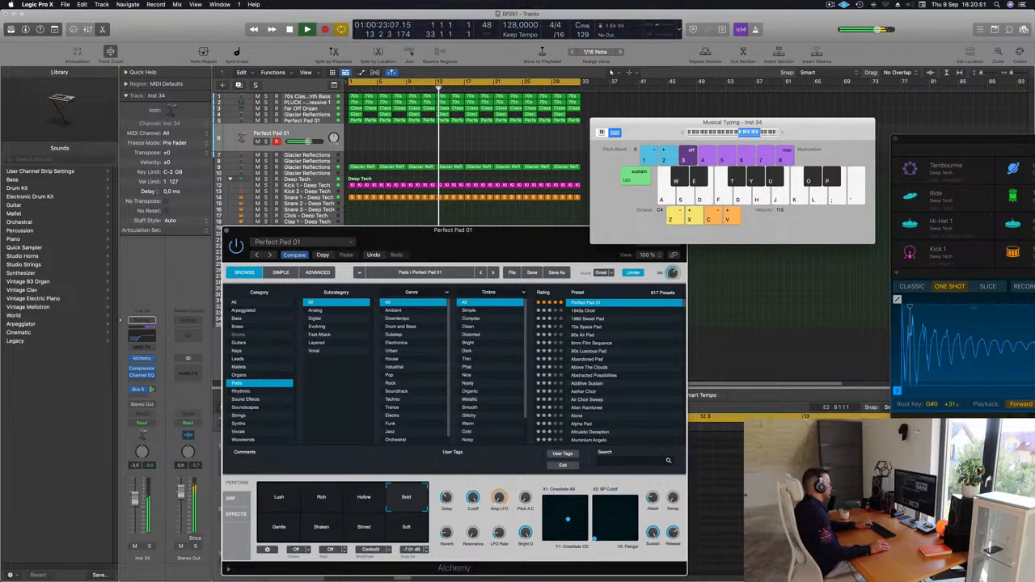
key(d)
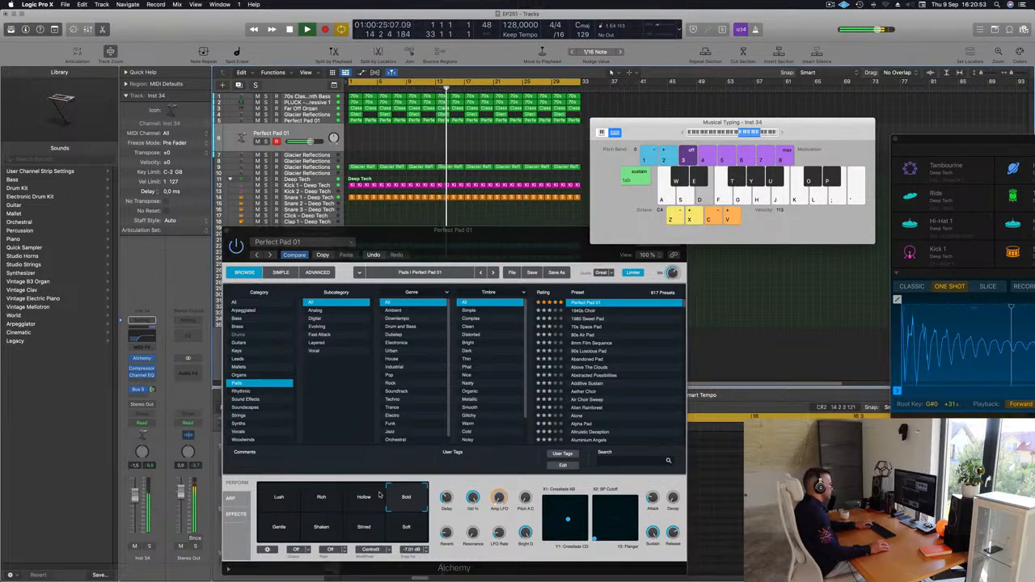
Step: Compare the Lush and Bold variations in the open Alchemy window and solo the new pad track while playing notes
click(272, 497)
click(401, 496)
key(d)
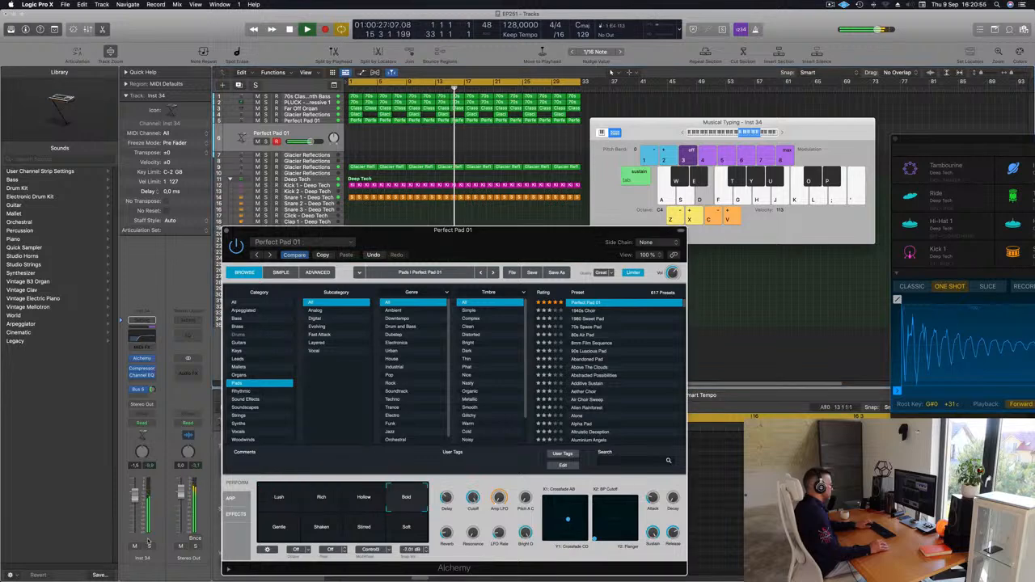
click(149, 547)
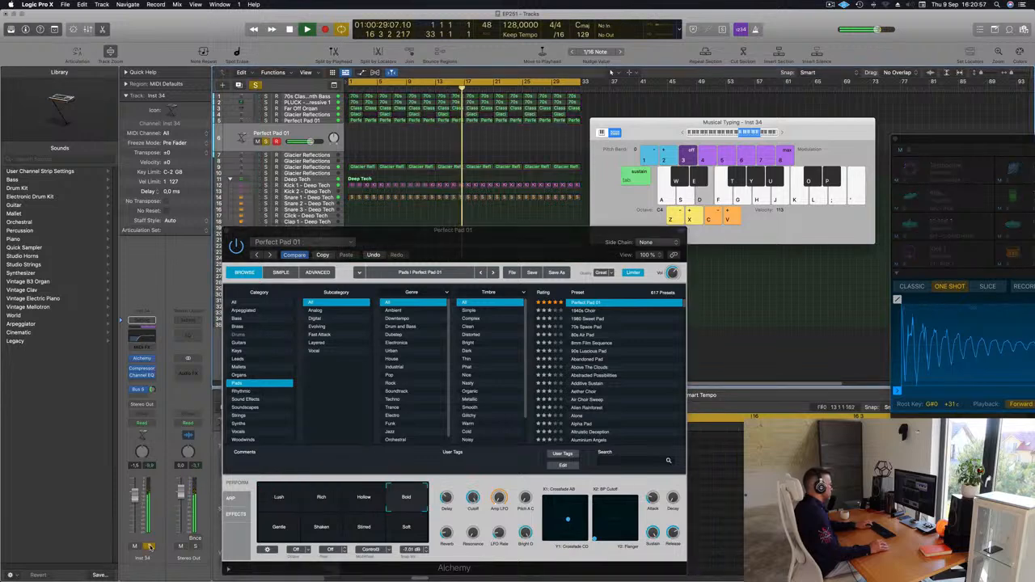
key(d)
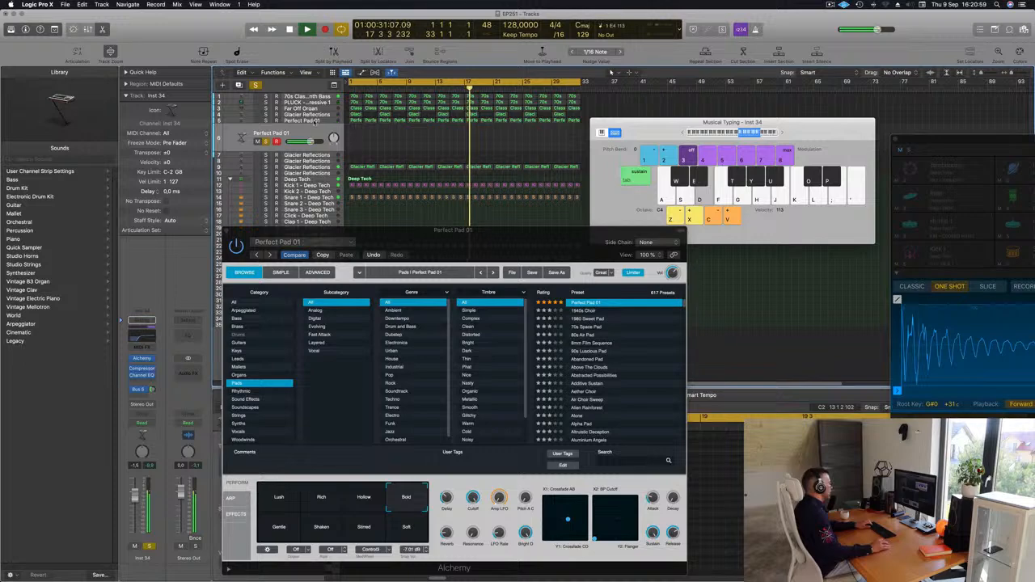
Step: Close the open Alchemy window, check the original pad on track 5 in solo, and clear all solos
click(141, 359)
drag(329, 119, 644, 124)
click(639, 121)
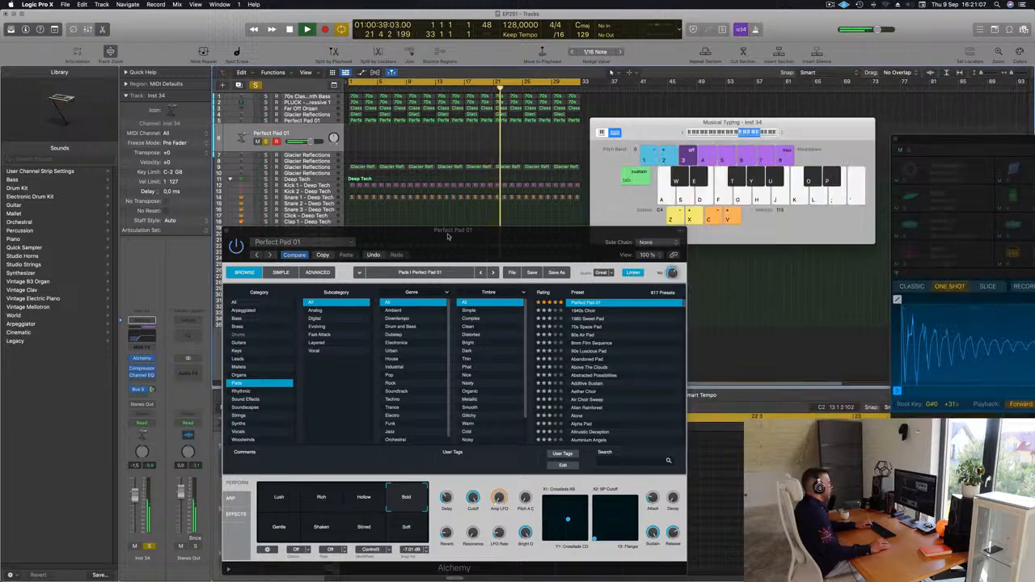
drag(447, 235, 393, 231)
click(172, 230)
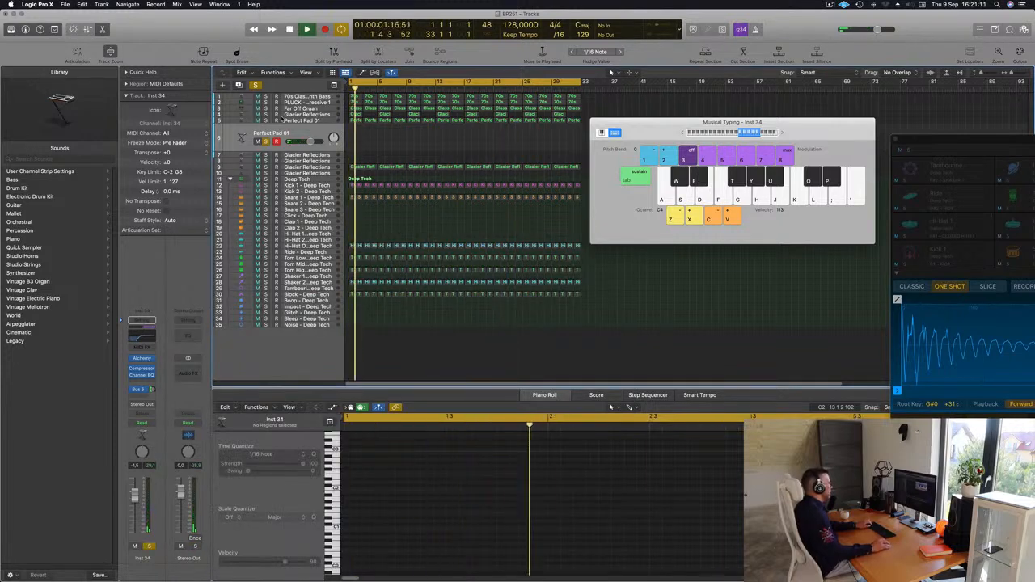
click(266, 120)
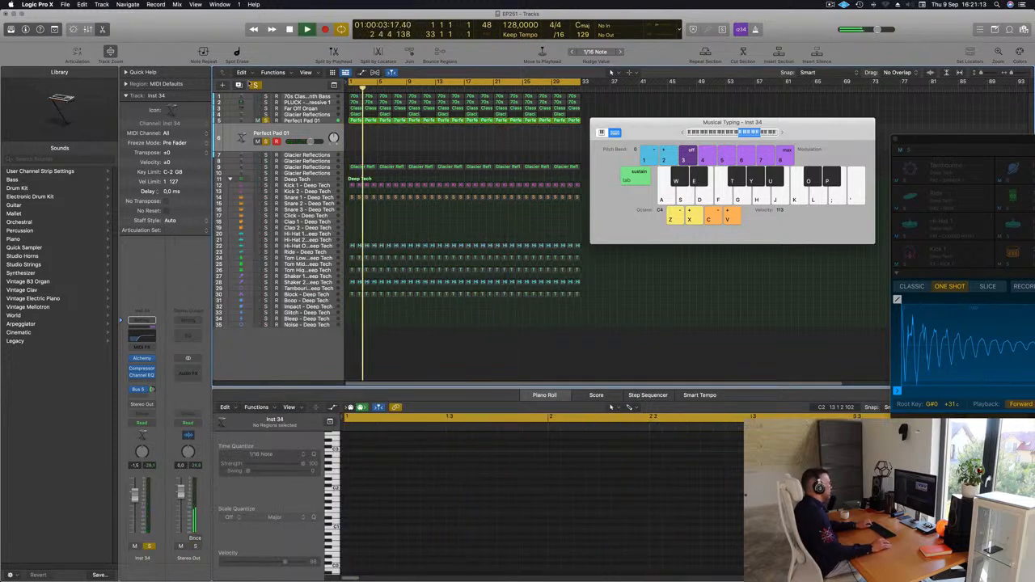
click(255, 84)
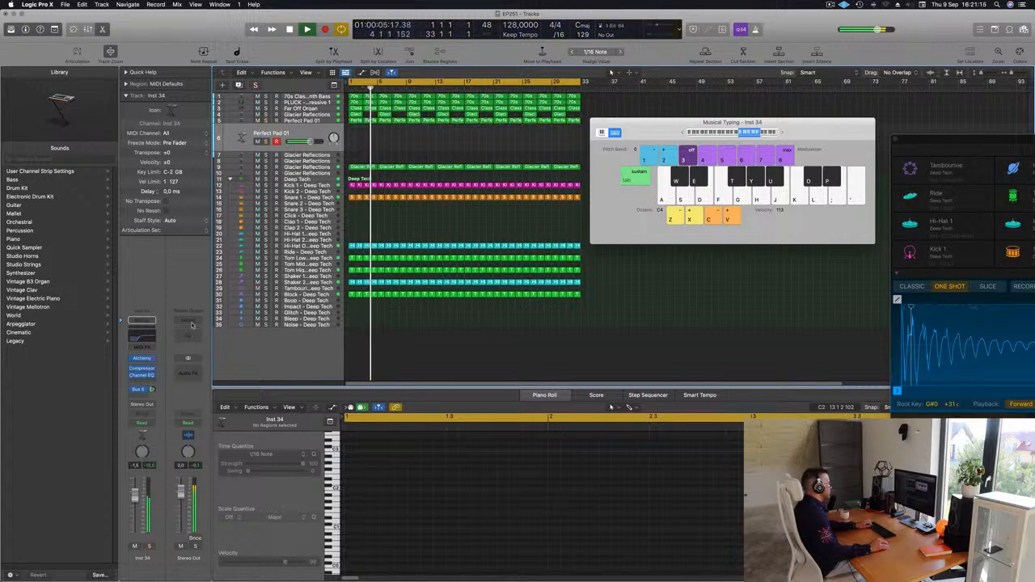
Step: Open Alchemy on the new pad track and choose the Bold variation
click(143, 358)
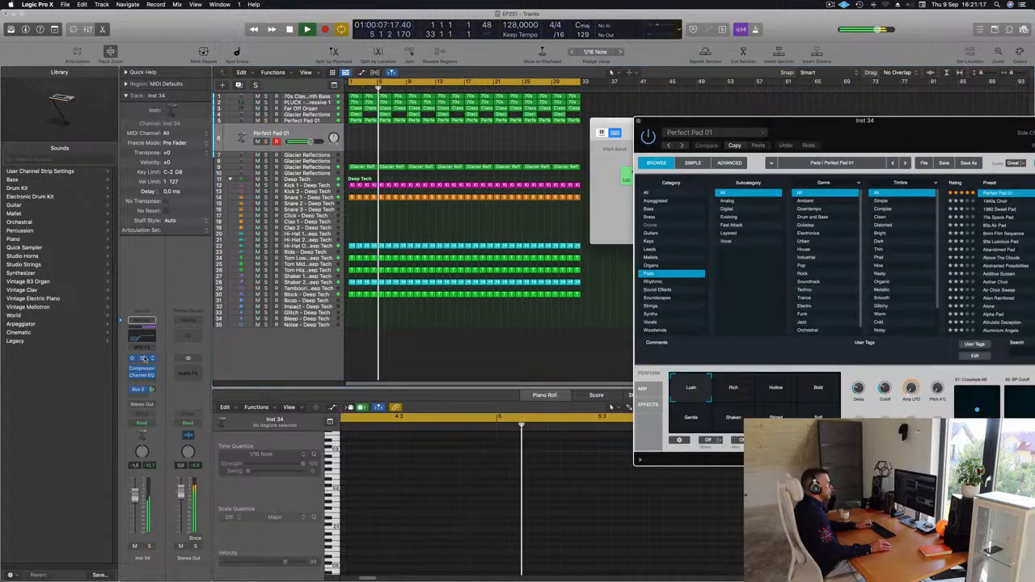
drag(735, 121, 471, 121)
click(545, 393)
click(513, 391)
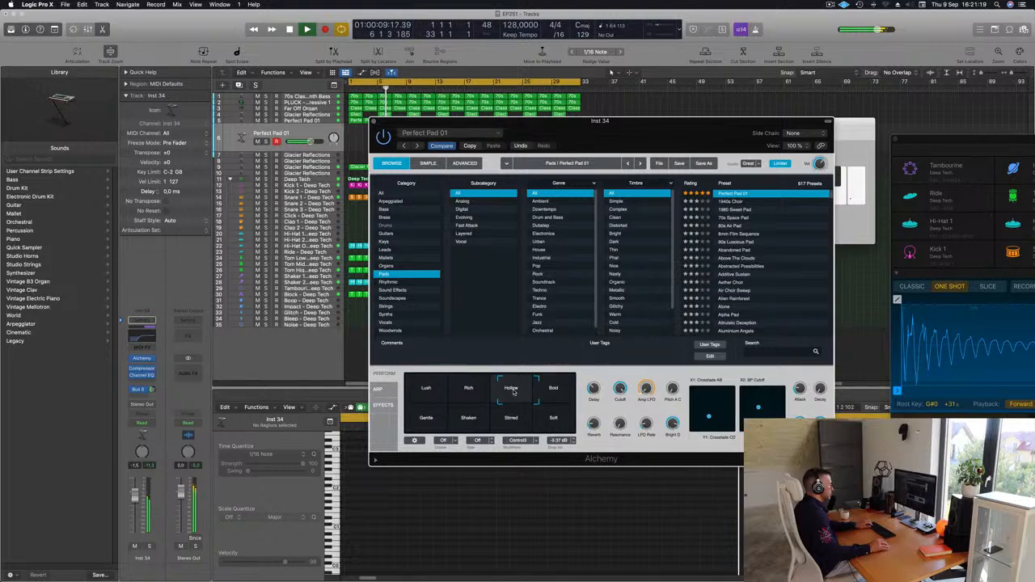
click(553, 388)
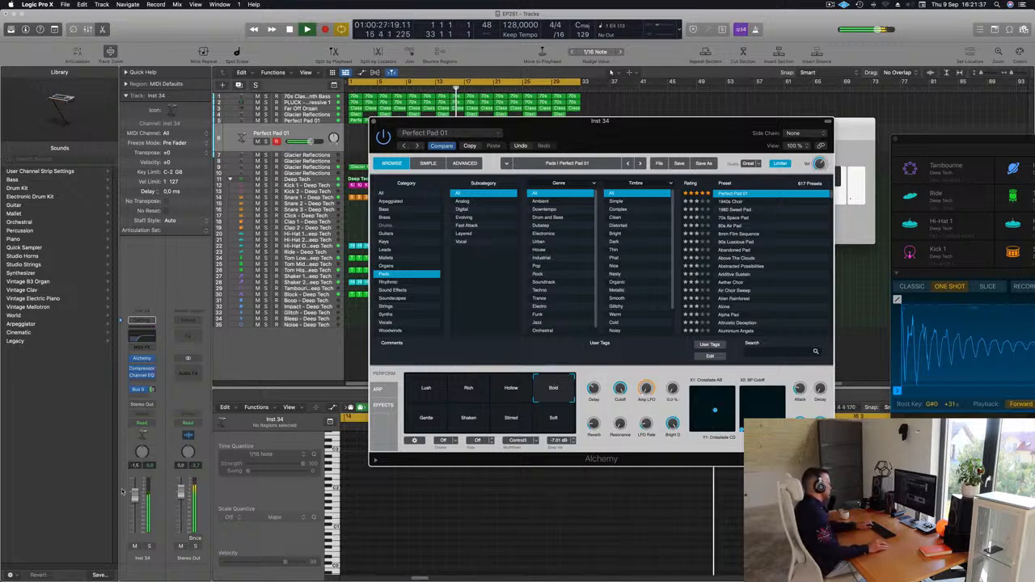
Step: Lower the new pad's fader to about -6.2 dB and add a send to Bus 6 on its channel
click(152, 390)
click(150, 390)
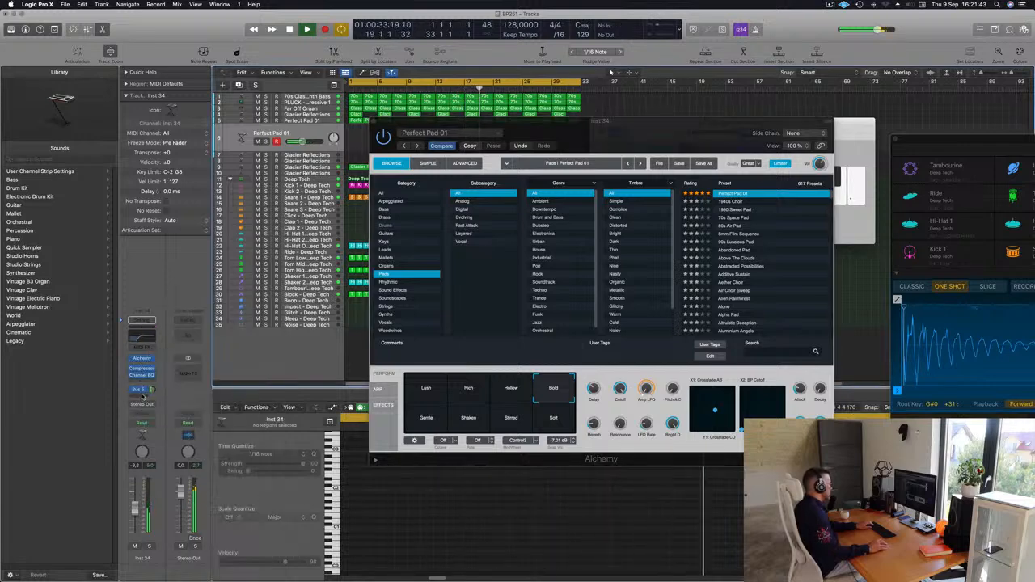
mouse_move(147, 409)
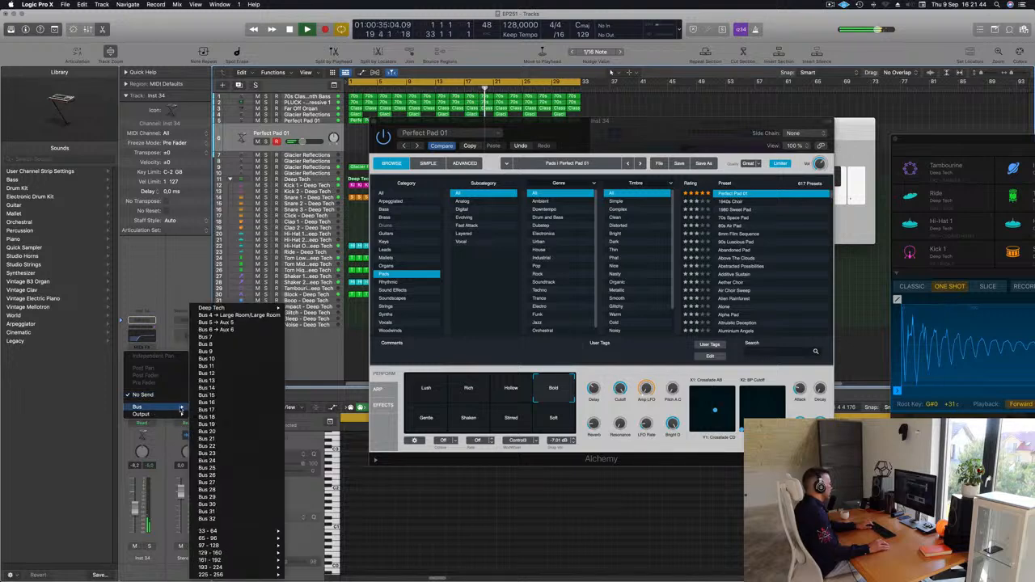
click(214, 329)
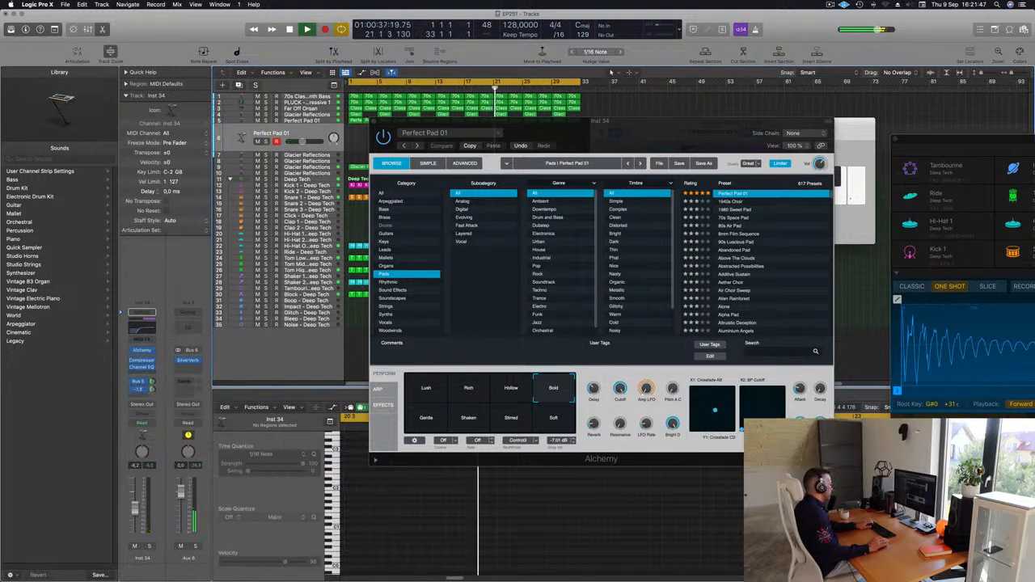
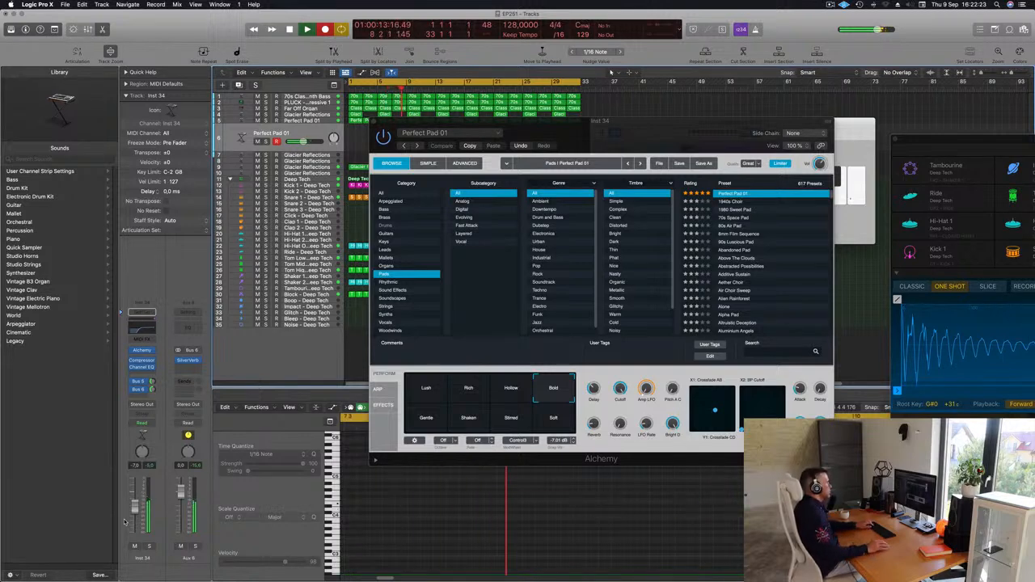
Step: Stop the pad recording and move the recorded region to start at bar 1
key(space)
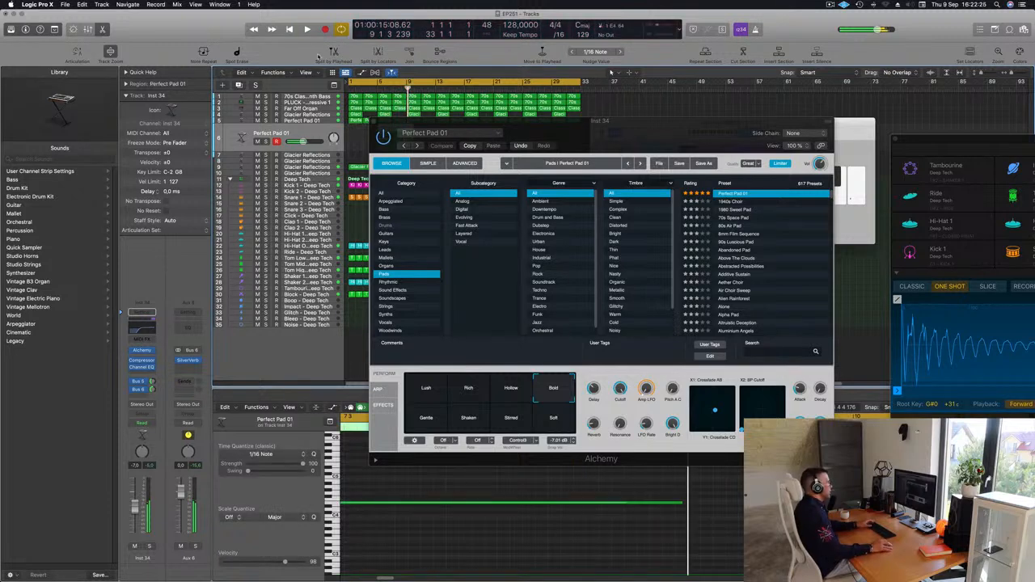
drag(571, 131, 853, 146)
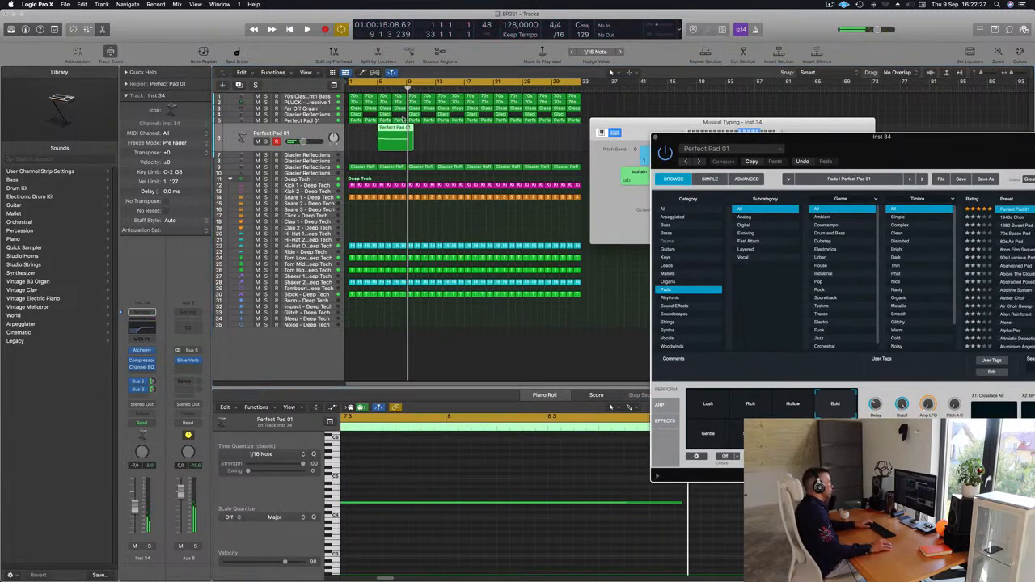
drag(394, 138, 365, 138)
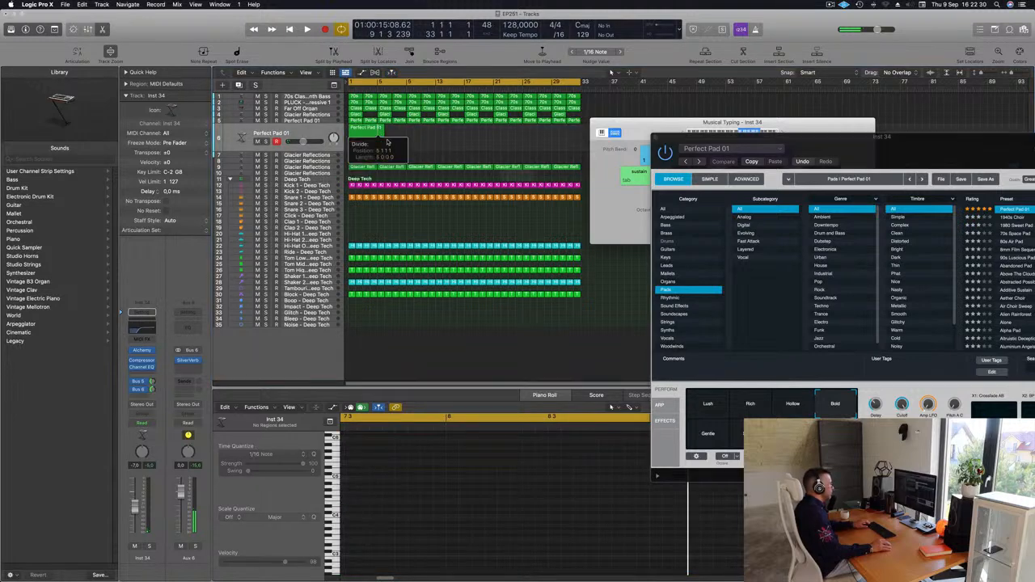
Step: Divide the new pad region at bar 5 with crossing notes split, and remove the part beyond bar 5
click(388, 142)
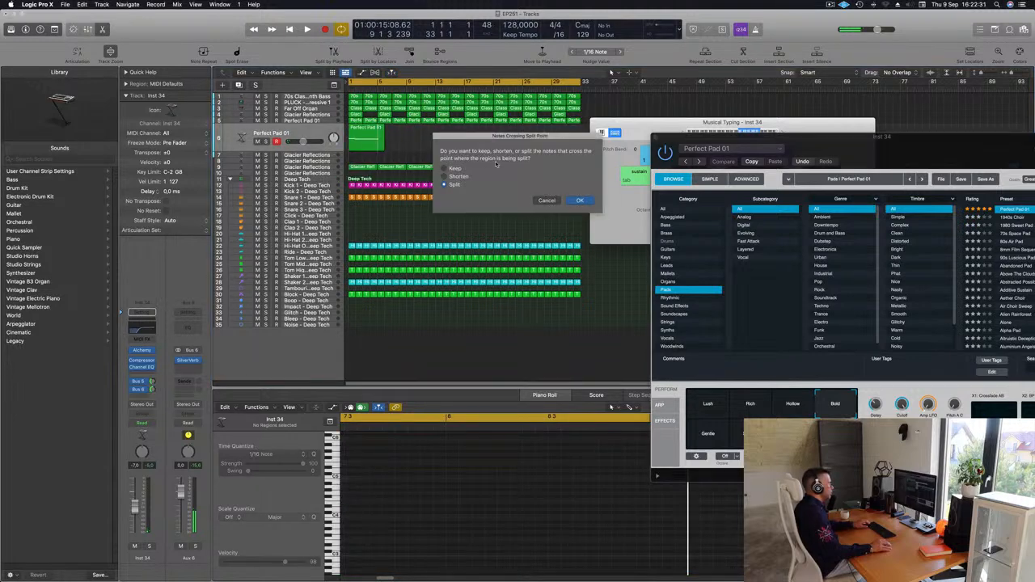
click(581, 201)
click(413, 131)
Step: Show the new pad region's notes in the Piano Roll and align the second note's start to bar 2
click(363, 144)
key(space)
click(439, 551)
key(super+a)
key(Return)
key(super+Left)
key(super+Left)
key(super+Right)
key(super+Right)
drag(449, 498, 464, 518)
key(Return)
key(super+Left)
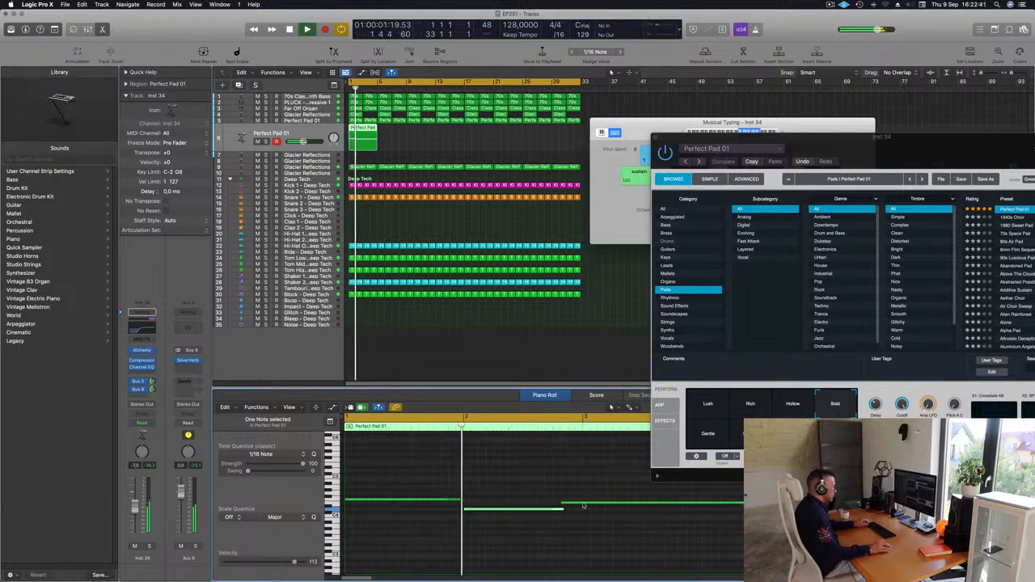
Step: Start the last pad note at position 2 4 1 1 and extend the first F4 note to a full bar
drag(567, 510, 565, 503)
key(Return)
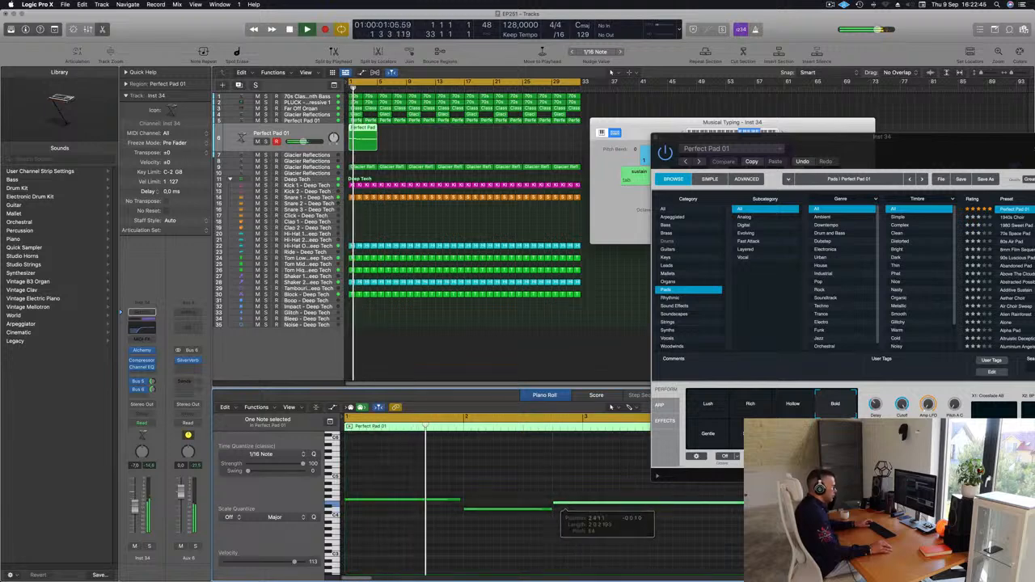
key(super+Left)
key(super+Left)
key(super+Left)
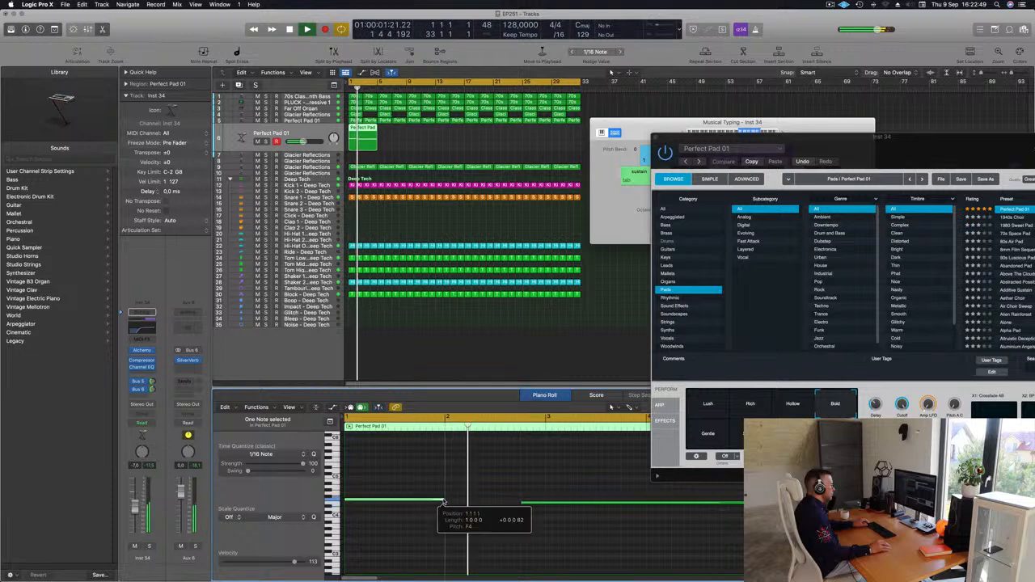
key(Return)
key(super+Left)
key(super+Left)
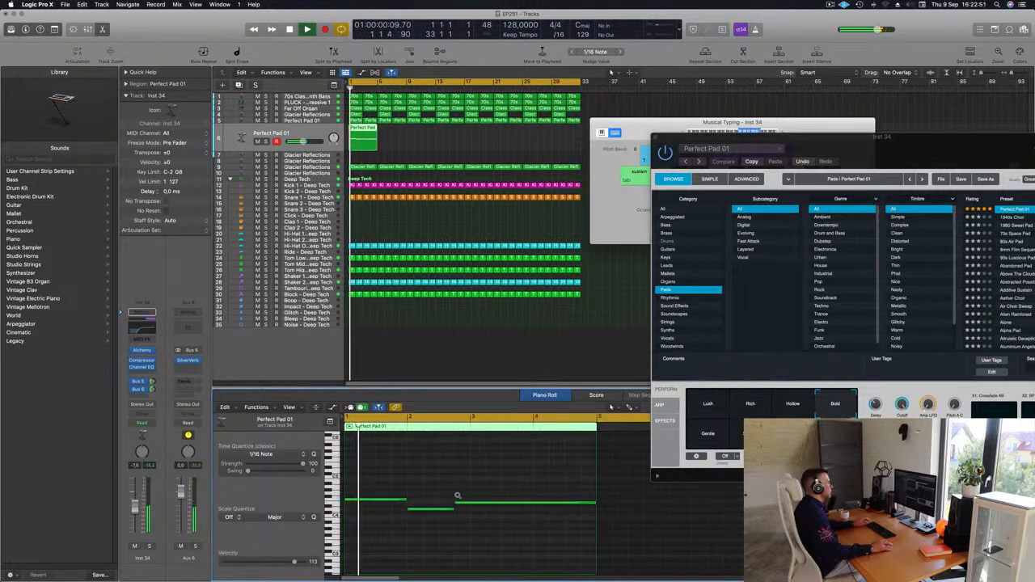
Step: Lower the new pad's fader to about -12 dB and set its Channel EQ low cut to 1020 Hz
click(433, 144)
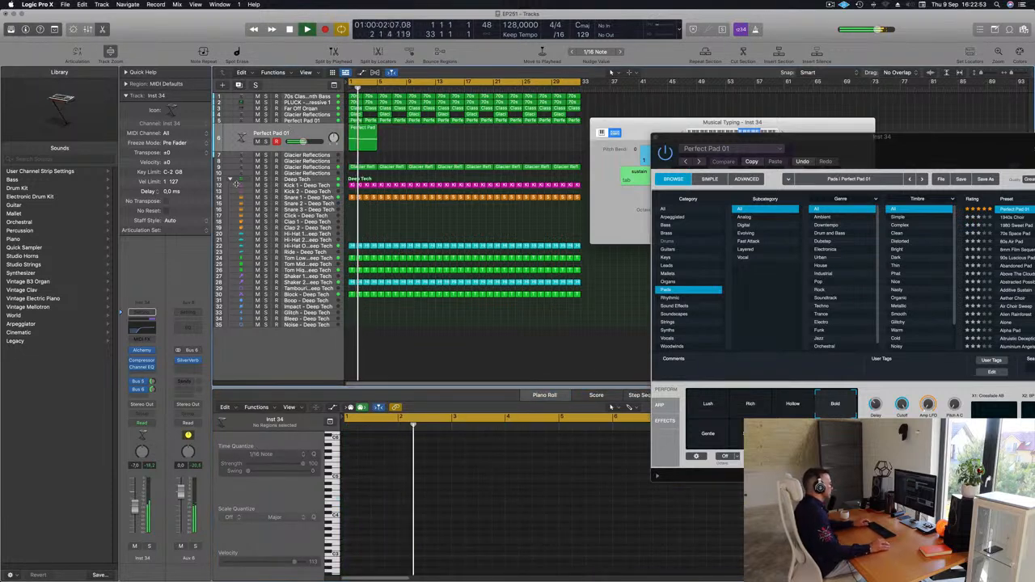
click(289, 127)
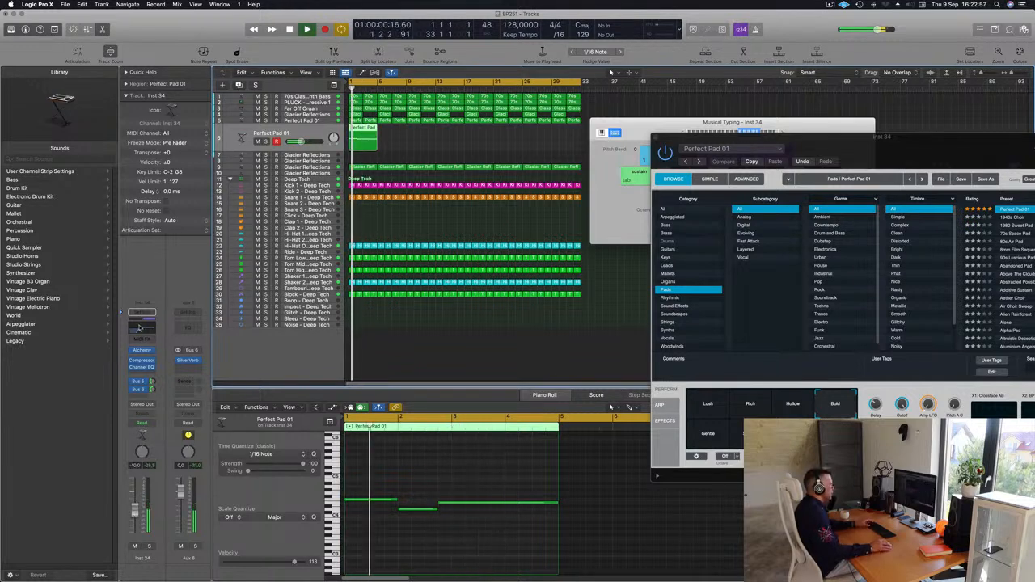
click(142, 367)
drag(669, 304, 713, 272)
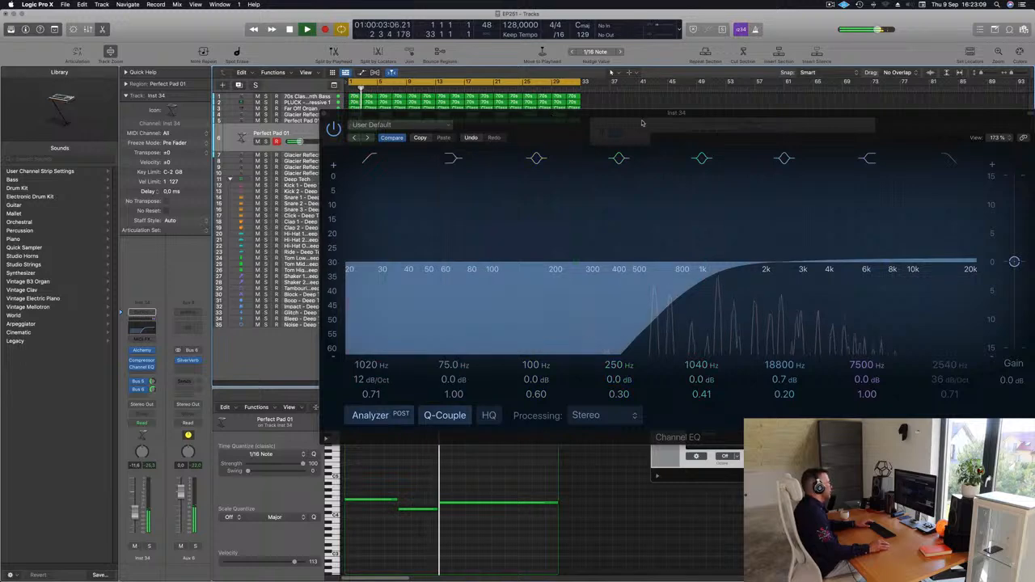
drag(395, 120, 195, 135)
click(123, 128)
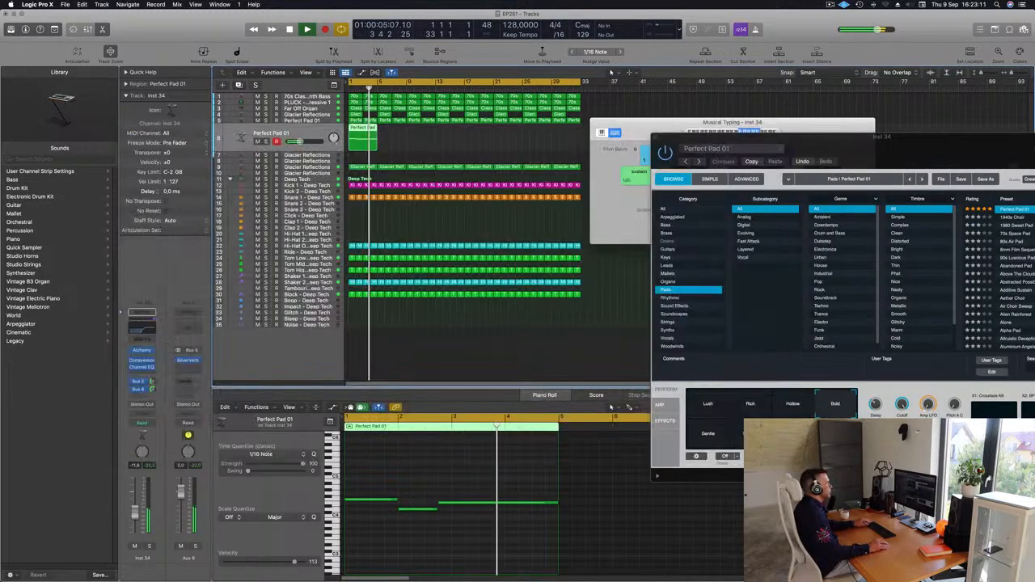
Step: Repeat the new Perfect Pad 01 region along its track until it fills the arrangement up to bar 33
key(super+Left)
key(super+Left)
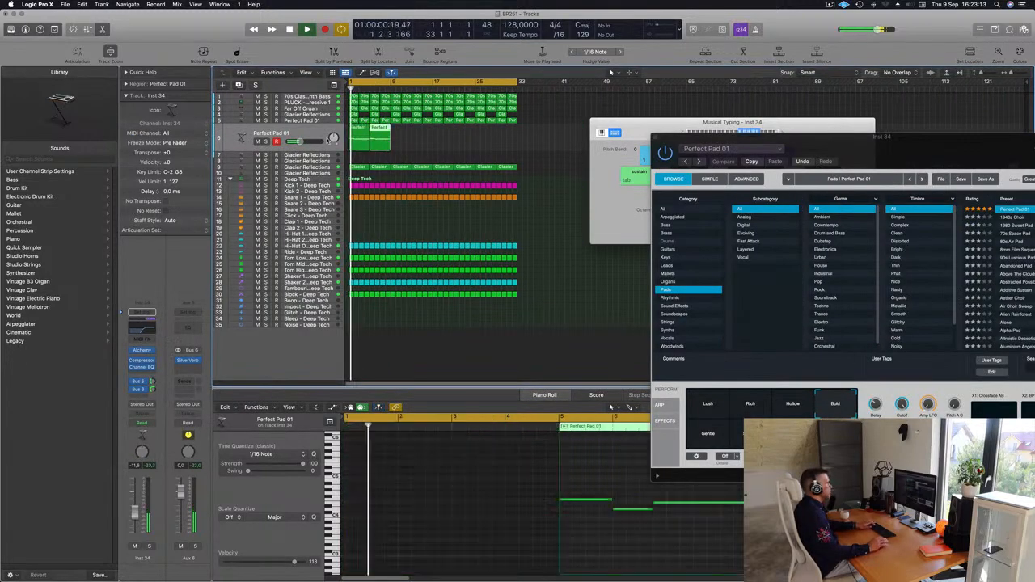
Step: Close the Musical Typing window and the Alchemy instrument window of the new pad
drag(722, 124, 608, 139)
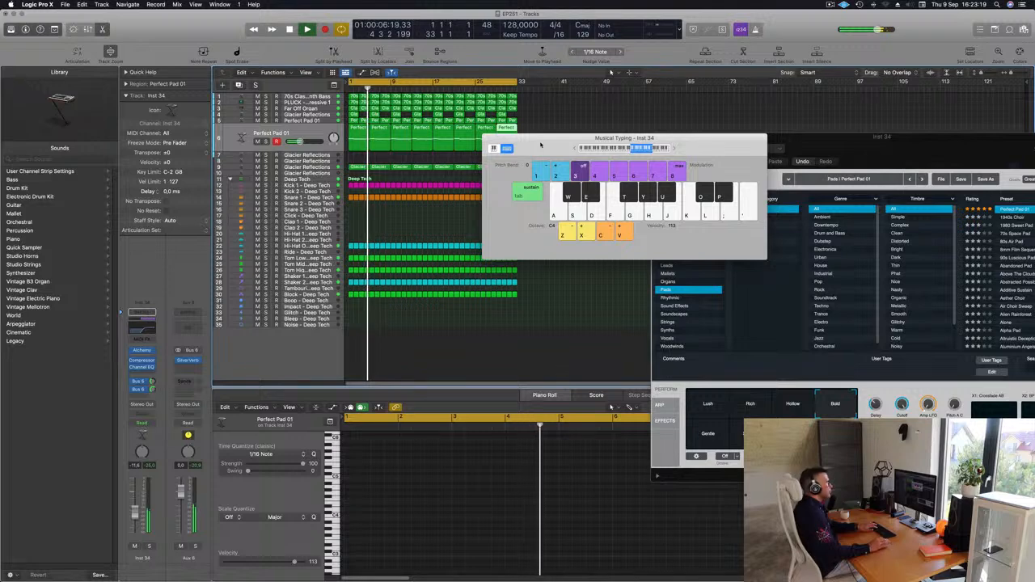
key(super+k)
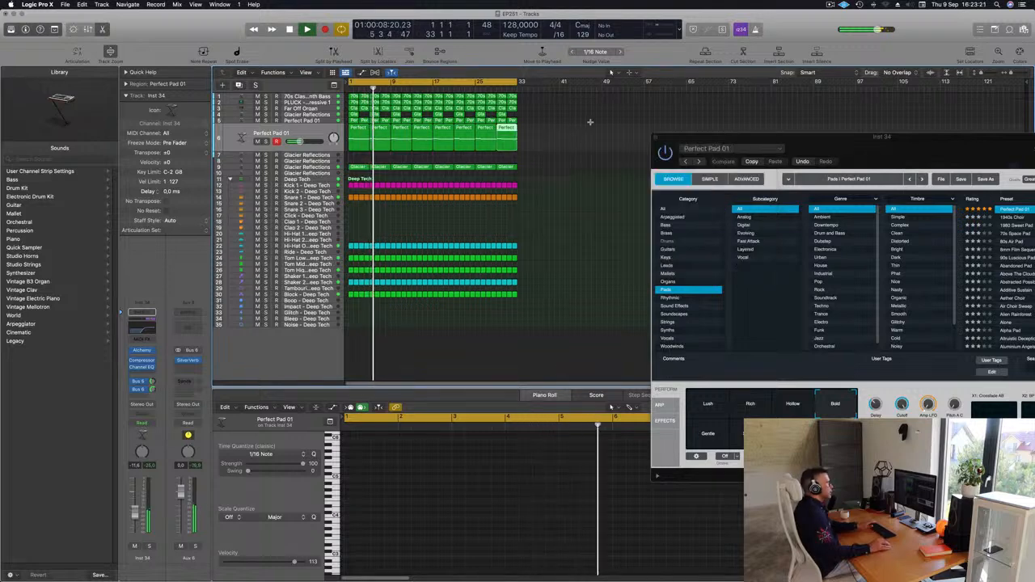
click(830, 5)
click(603, 146)
drag(656, 138, 534, 148)
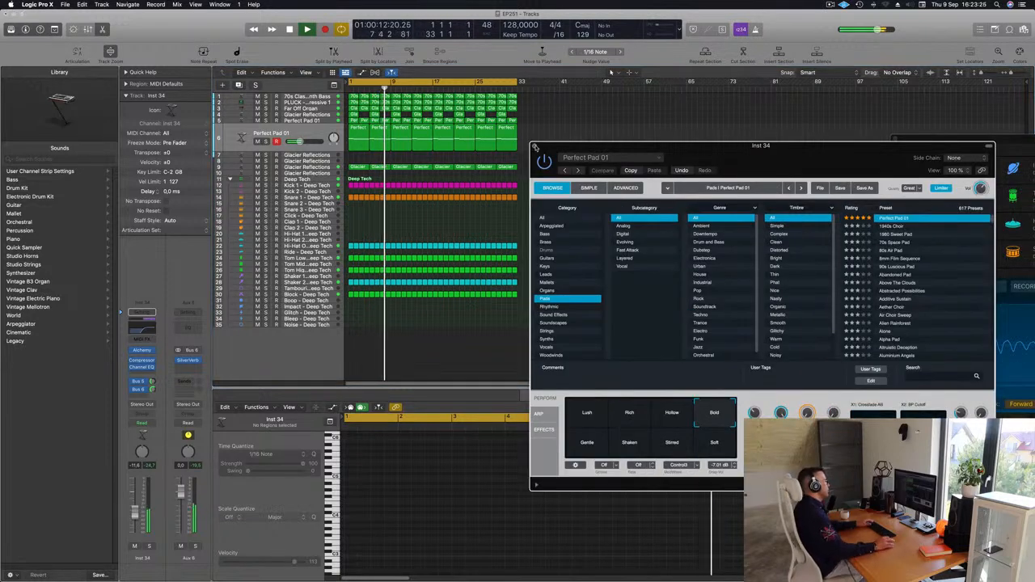
click(535, 146)
Step: Repeat all regions of the 32-bar arrangement once and extend the cycle range to bar 65
scroll(452, 234, up, 3)
scroll(457, 234, down, 2)
key(space)
key(space)
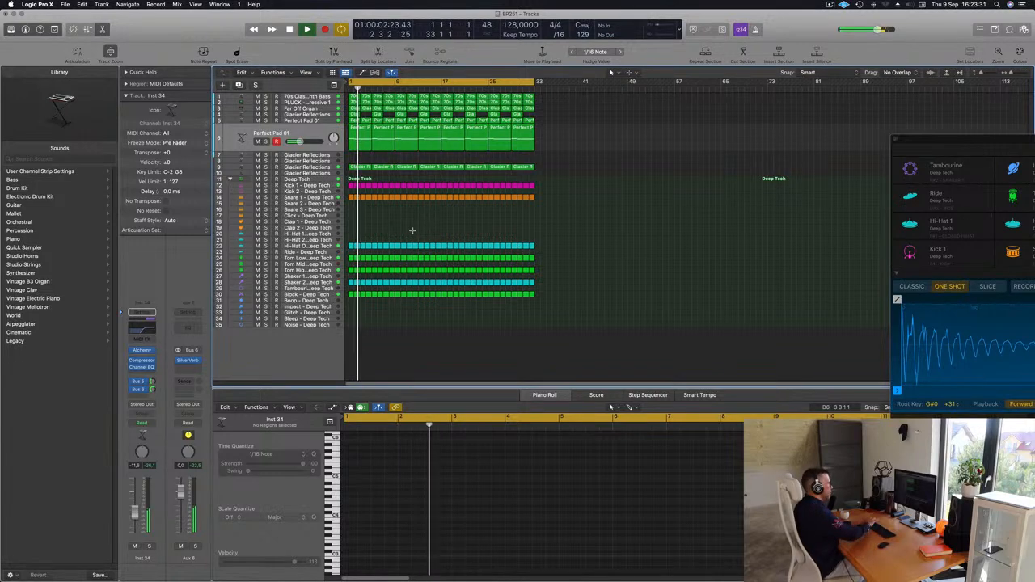
key(super+a)
key(super+r)
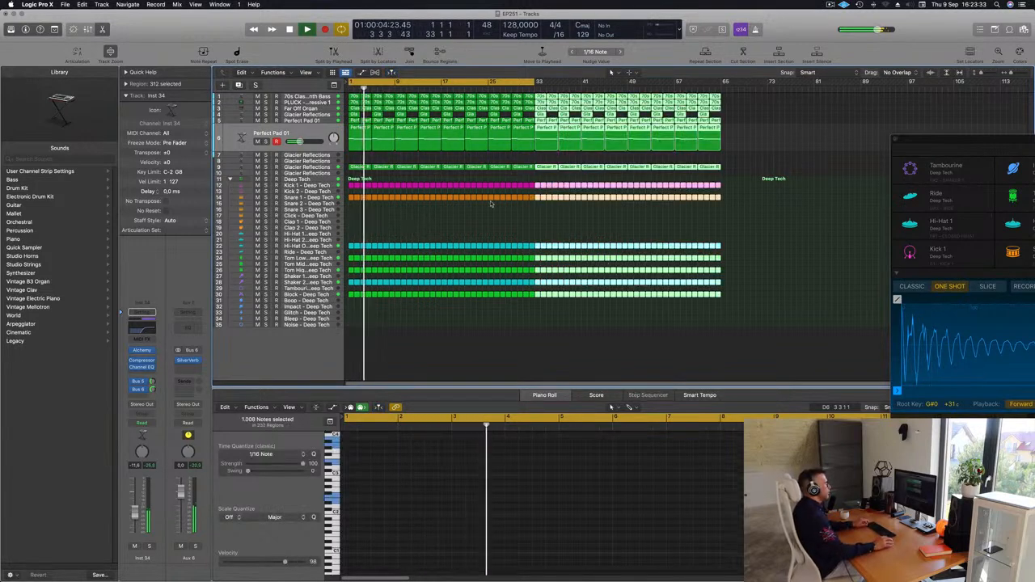
scroll(489, 203, down, 1)
click(720, 195)
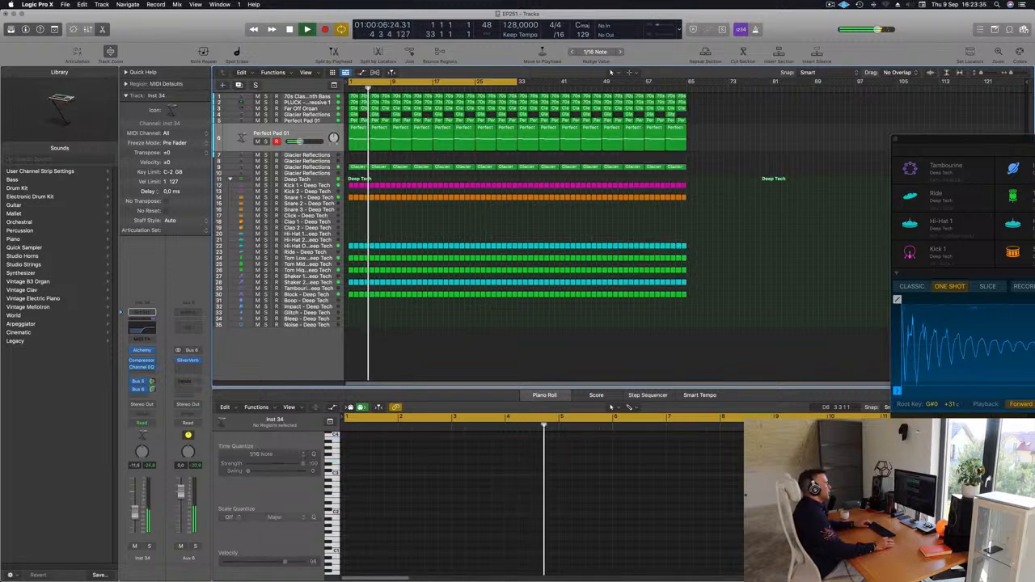
drag(522, 83, 685, 89)
key(Return)
Step: Delete the first four regions on the new Perfect Pad 01 track so the layer enters at bar 17
click(361, 141)
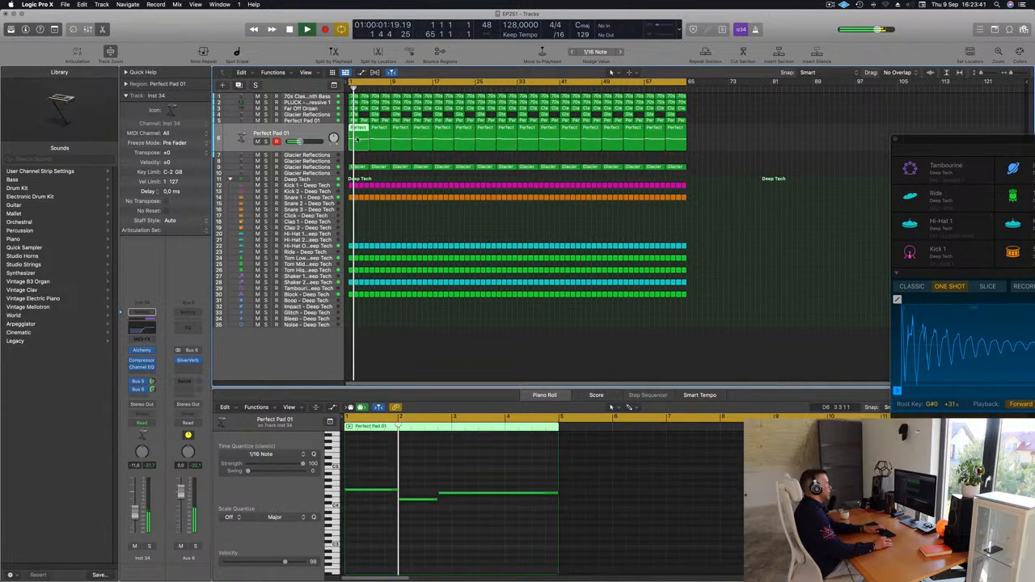
key(BackSpace)
drag(422, 157, 372, 146)
key(BackSpace)
key(Return)
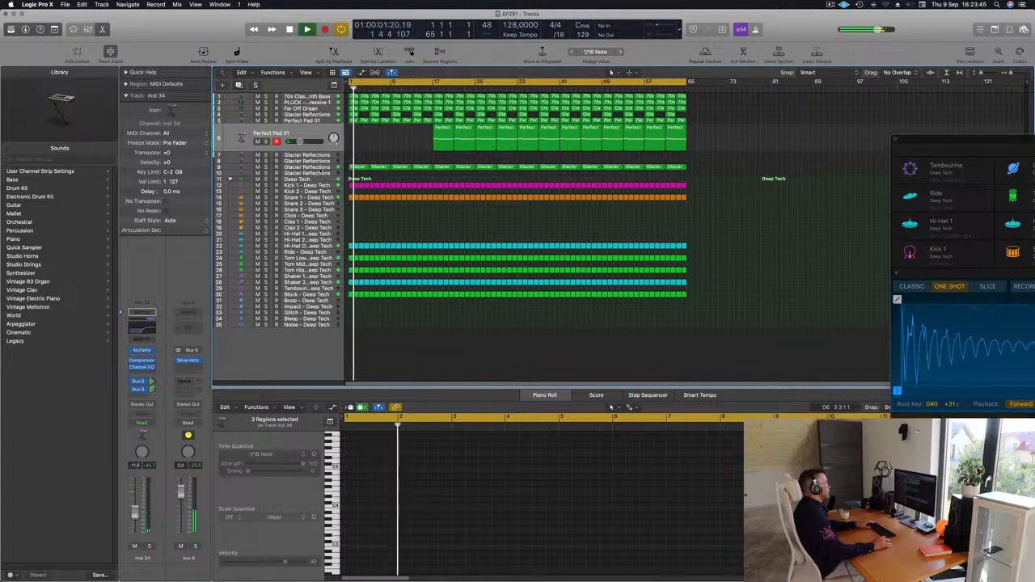
Step: Check the lower Glacier Reflections track in solo and delete its first four regions so it enters at bar 17
click(333, 166)
key(Return)
key(s)
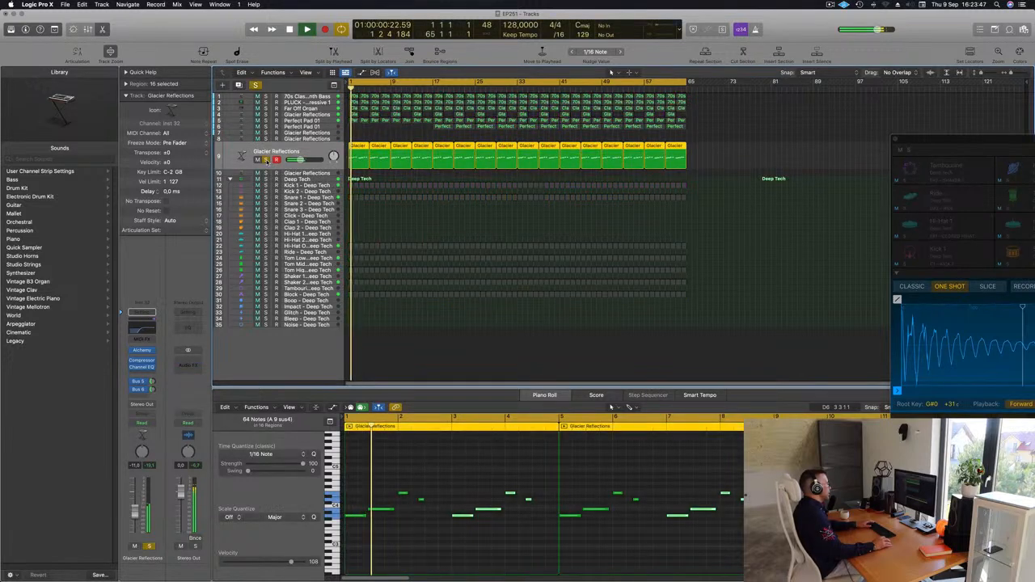
key(s)
key(Return)
drag(359, 139, 428, 152)
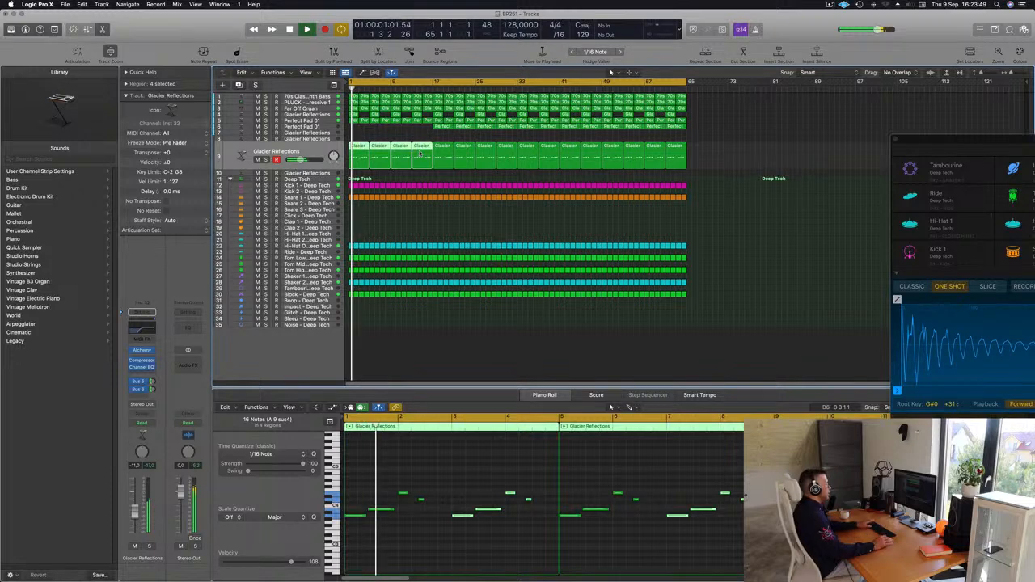
key(BackSpace)
key(space)
key(Return)
key(space)
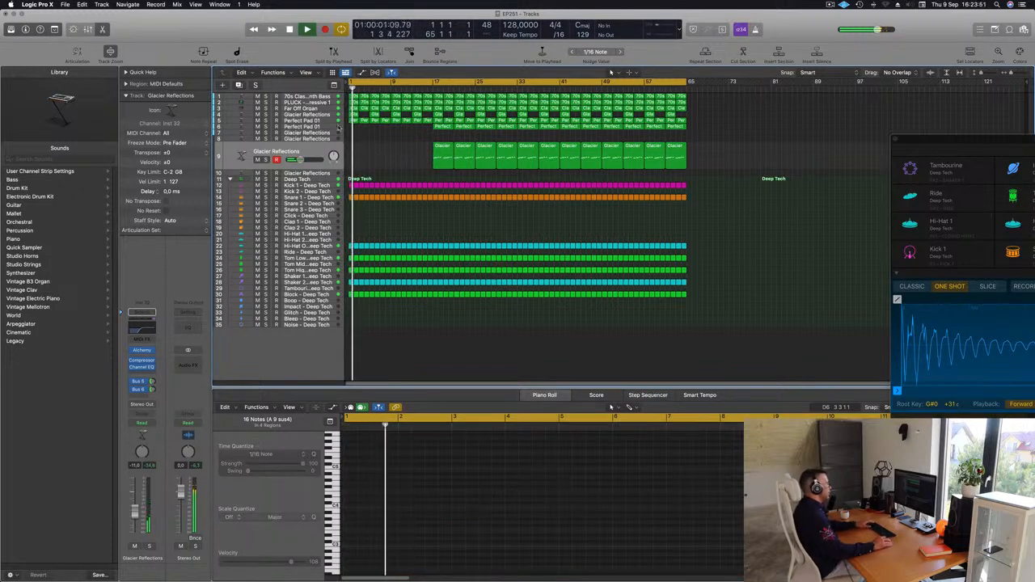
Step: Delete the first eight regions on the original Perfect Pad 01 track so it enters at bar 17
click(332, 121)
drag(357, 155, 422, 132)
key(Delete)
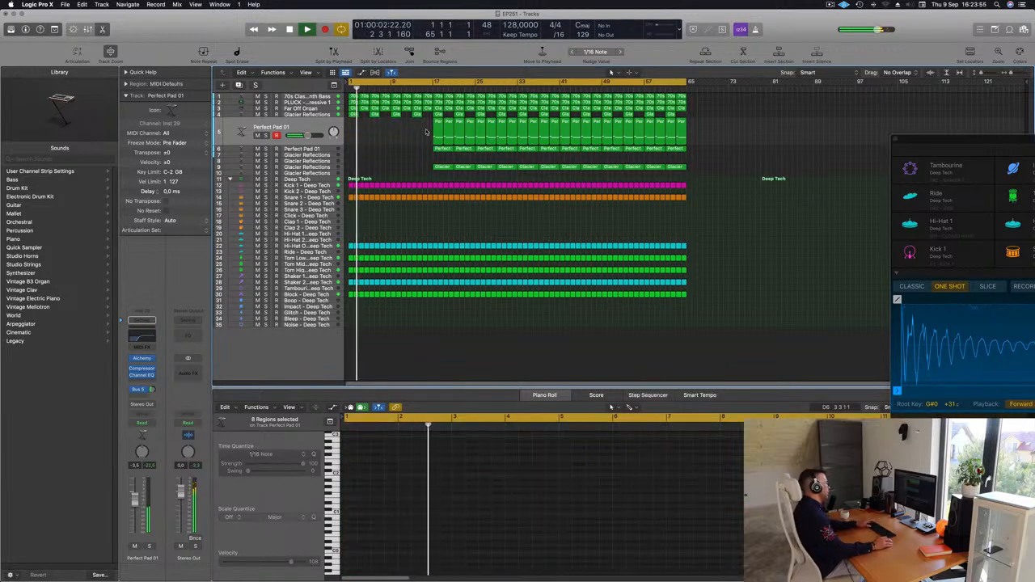
Step: Delete the first four regions on the PLUCK - Basic Progressive track so it enters at bar 9
click(307, 114)
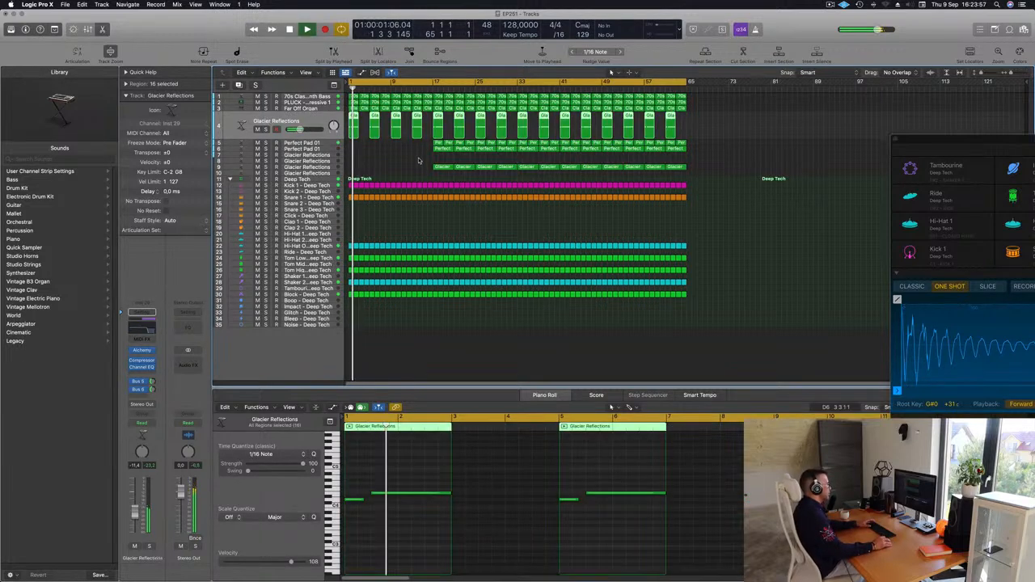
click(363, 170)
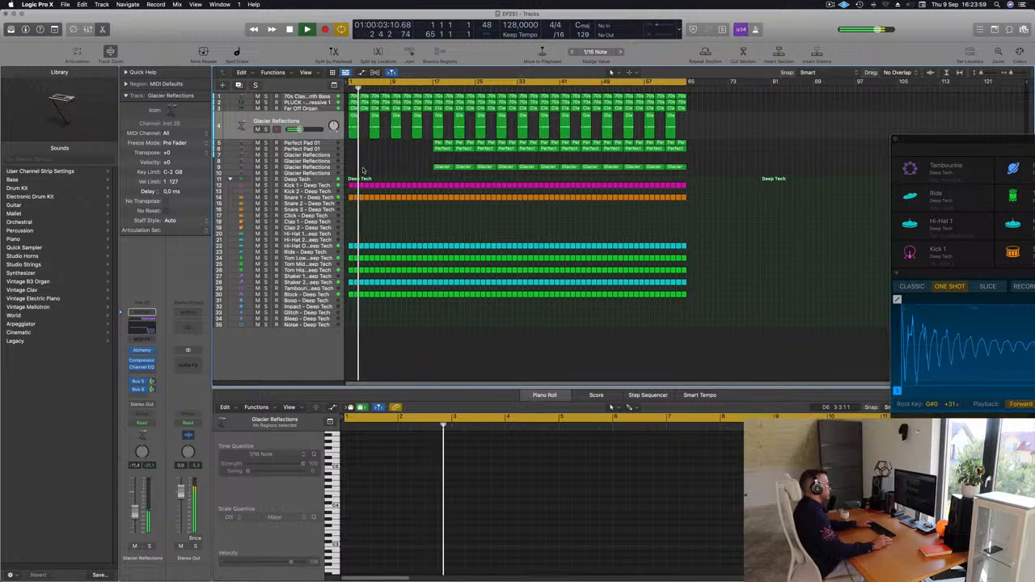
click(326, 103)
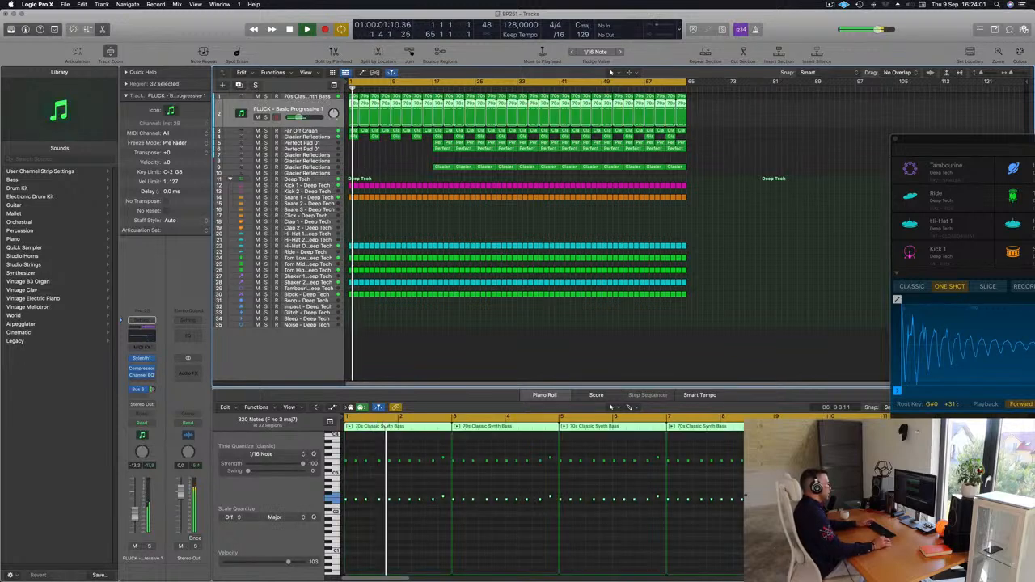
click(354, 103)
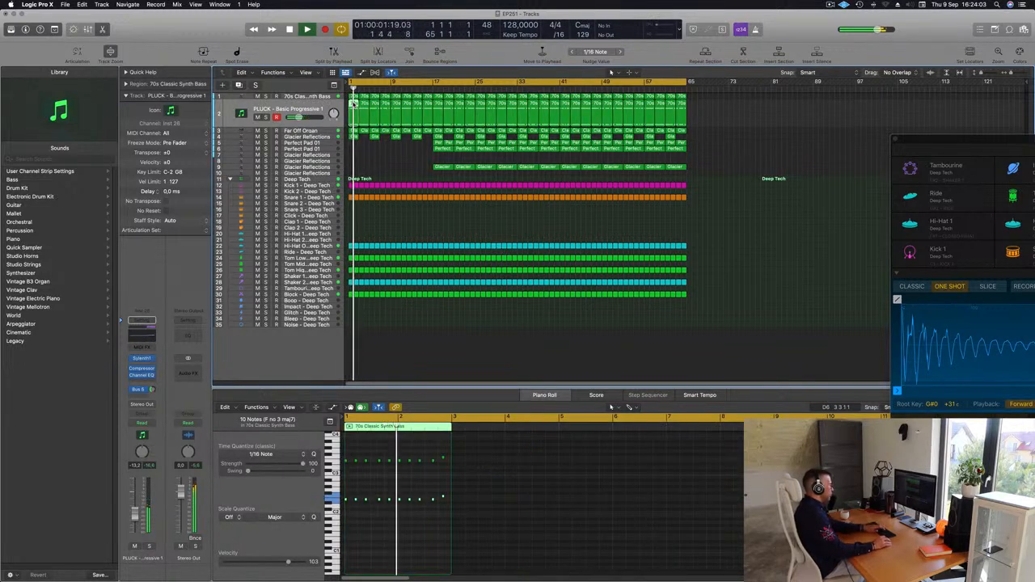
key(Delete)
drag(354, 115, 384, 114)
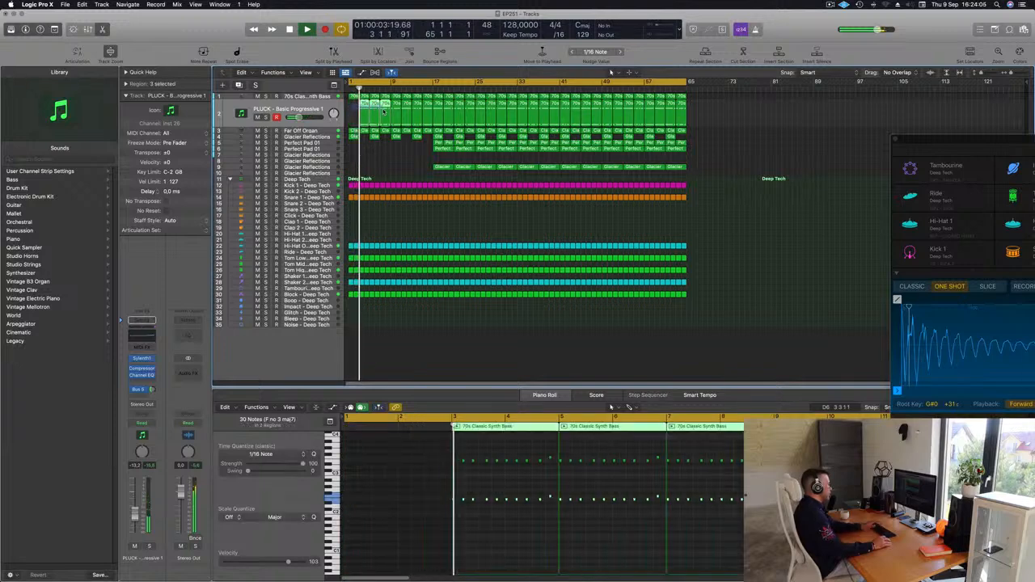
key(Delete)
key(space)
key(space)
Step: Delete the Glacier Reflections region at bar 5 on the upper Glacier Reflections track
click(309, 97)
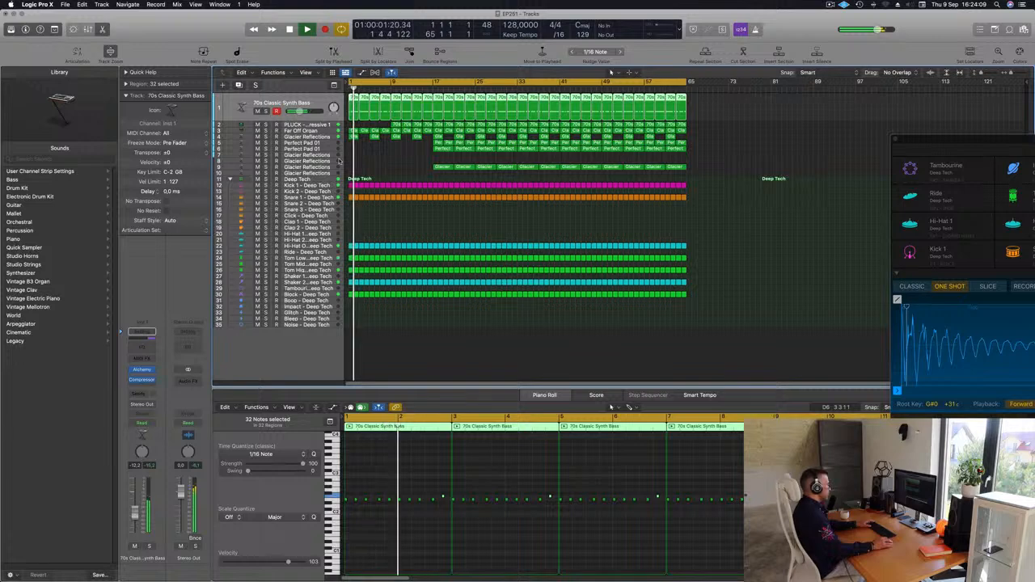
key(space)
key(space)
click(376, 137)
key(Delete)
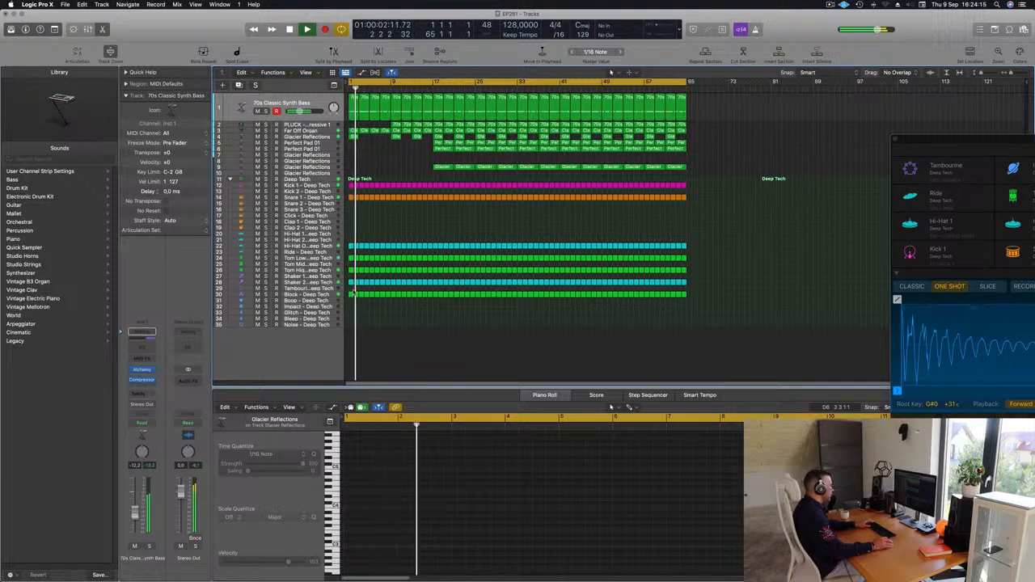
Step: Delete the Block regions in the first 16 bars so the Block part enters at bar 17
drag(347, 290, 426, 296)
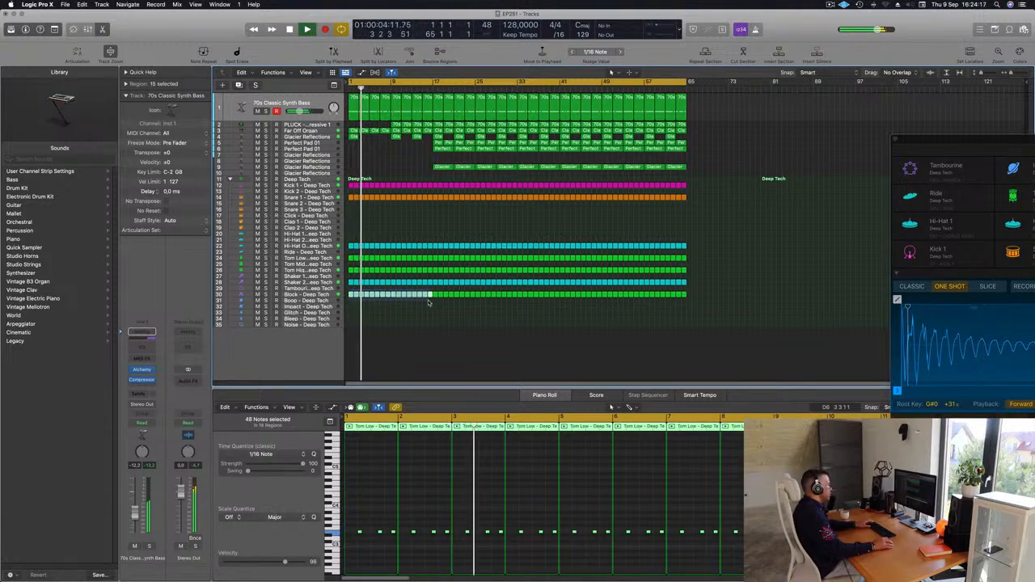
key(Delete)
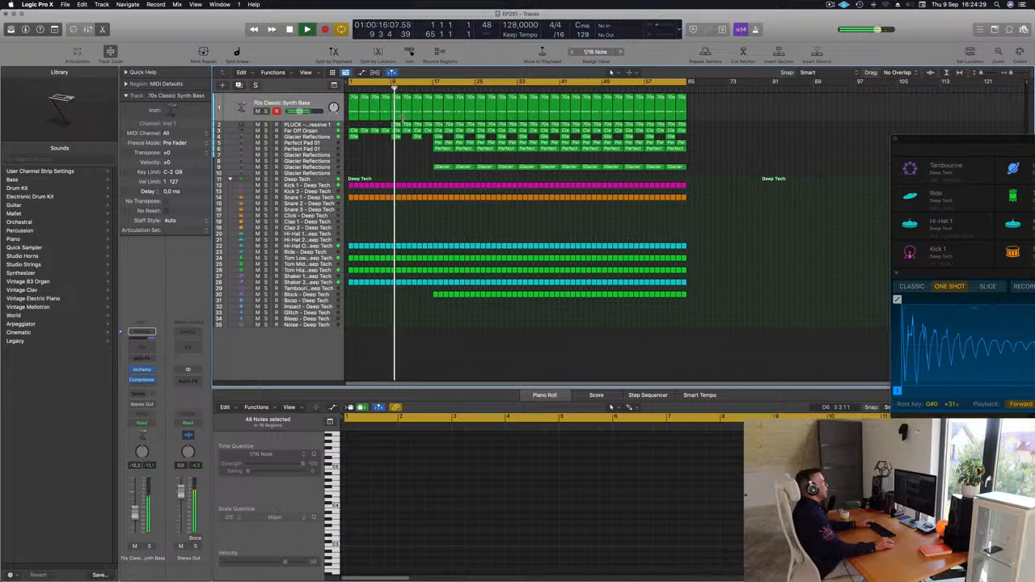
key(Return)
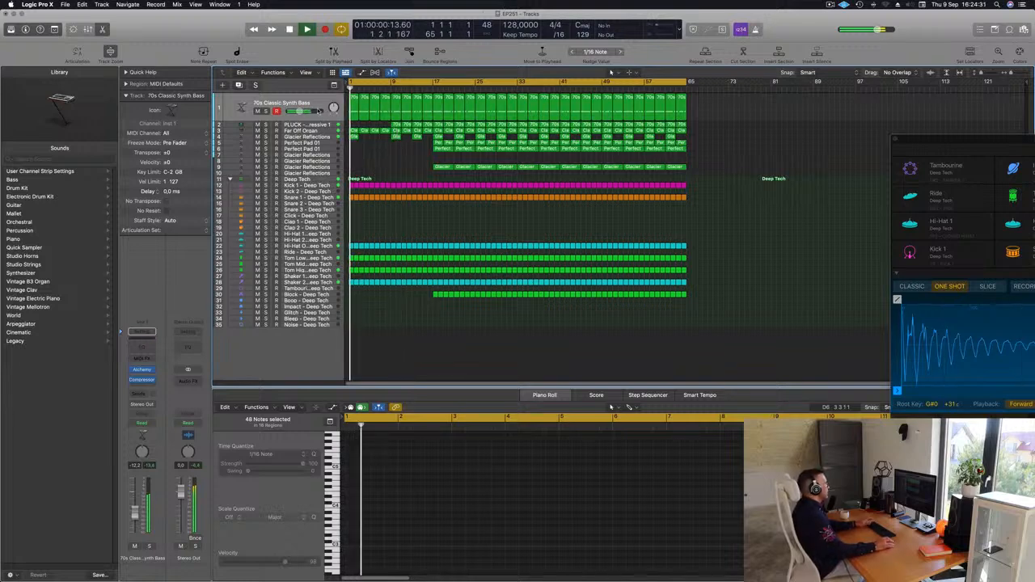
Step: Adjust the Cutoff in the 70s Classic Synth Bass track's Alchemy instrument during playback and close its window
click(316, 104)
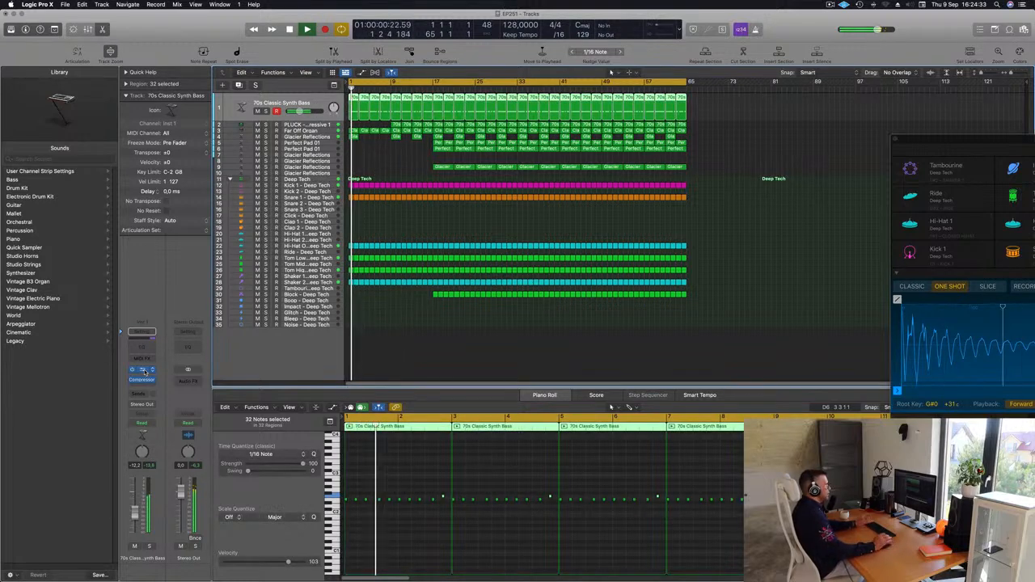
drag(504, 236, 675, 194)
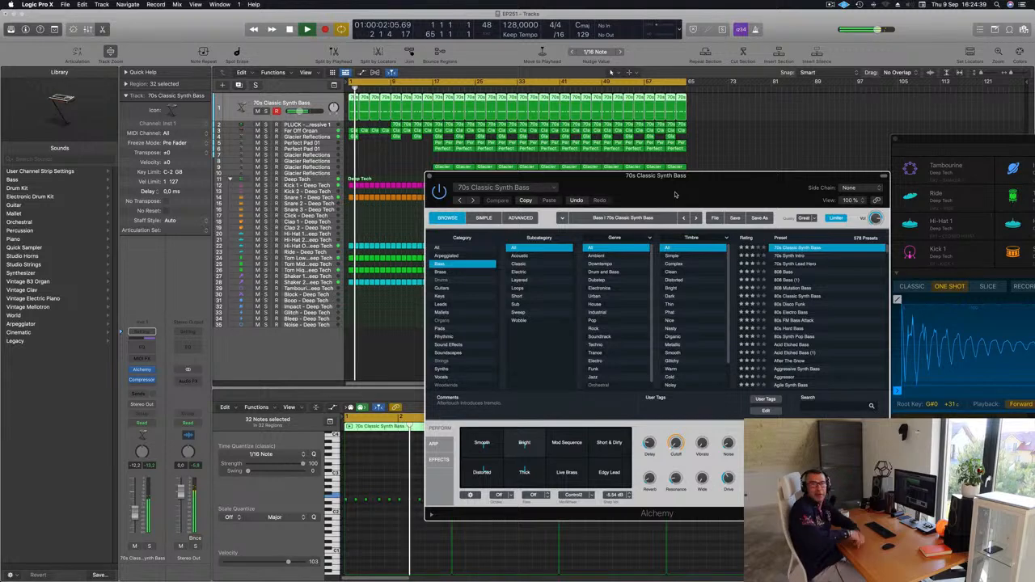
drag(729, 176, 695, 160)
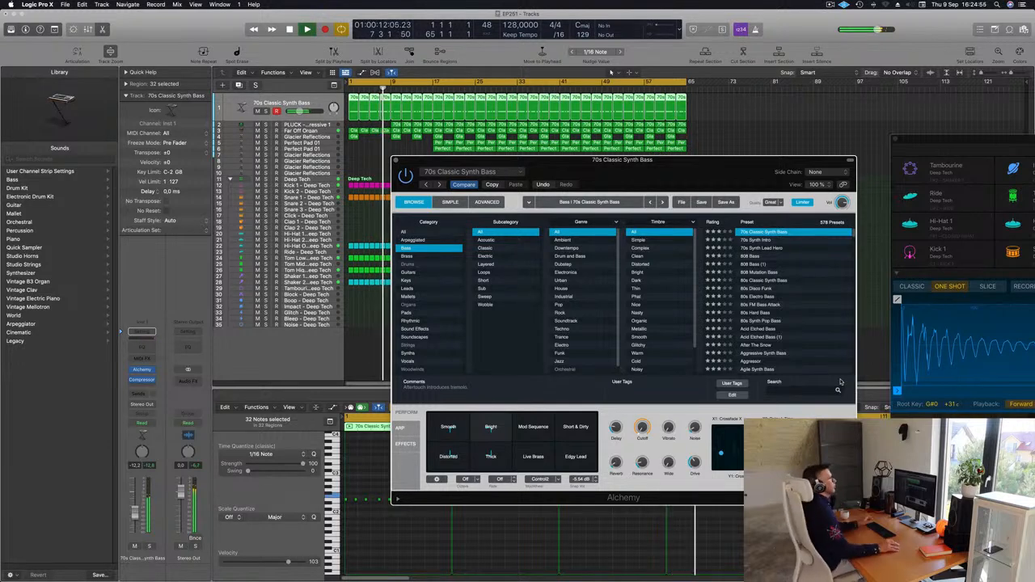
drag(658, 165, 748, 148)
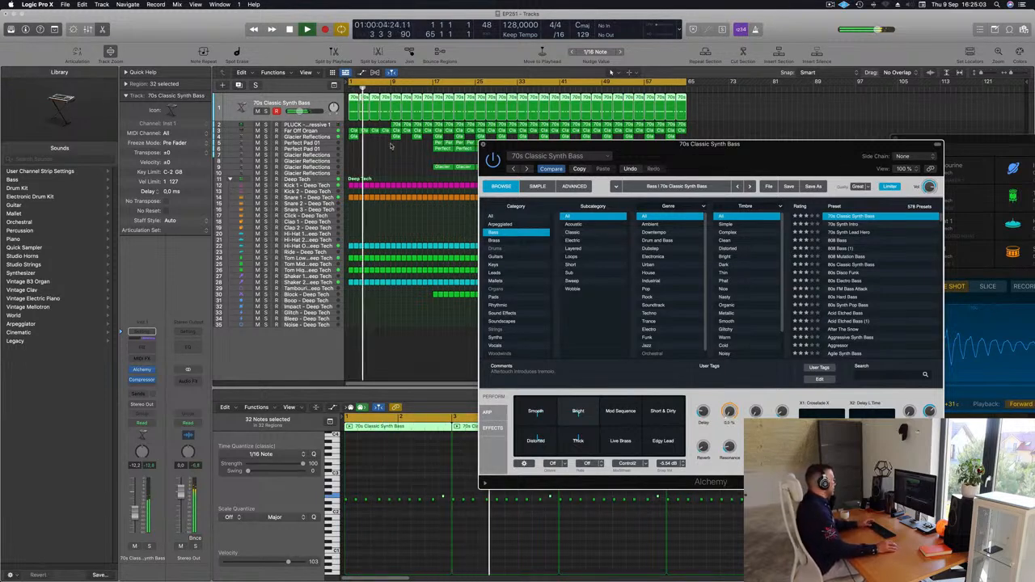
click(484, 145)
key(Return)
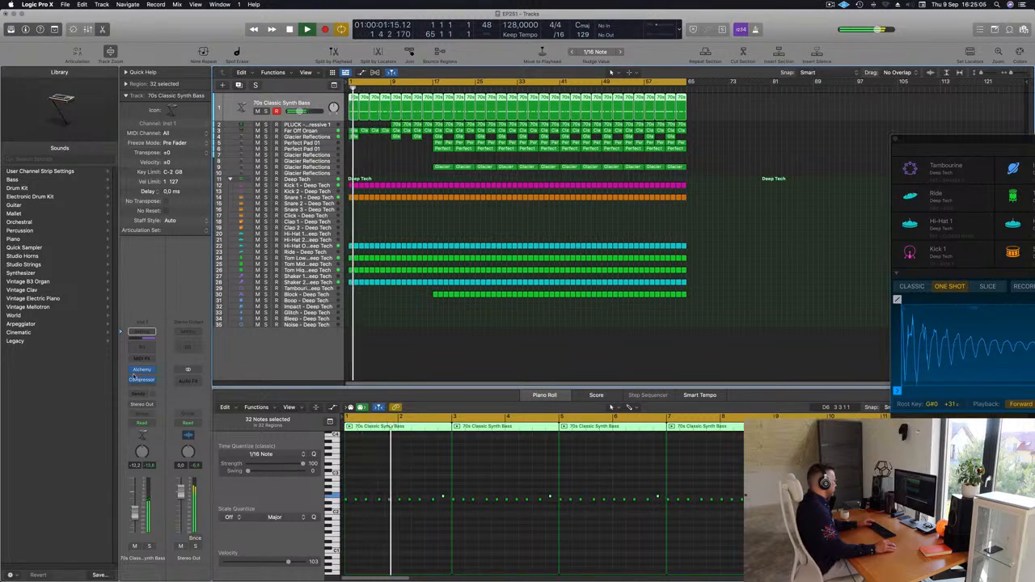
Step: Set the synth bass compressor's threshold to -25 dB and fine-tune its release around 290 ms
click(141, 371)
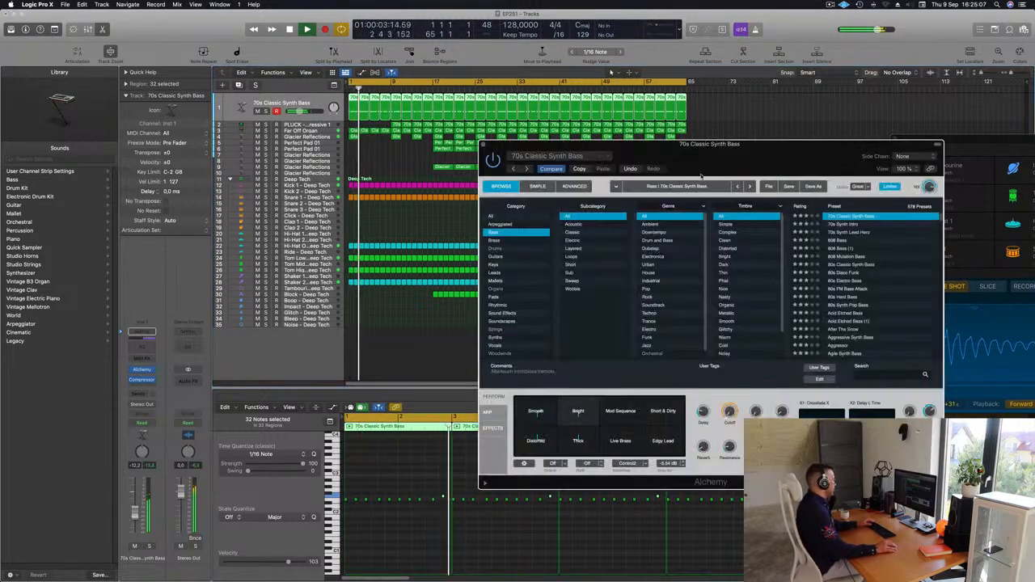
click(142, 380)
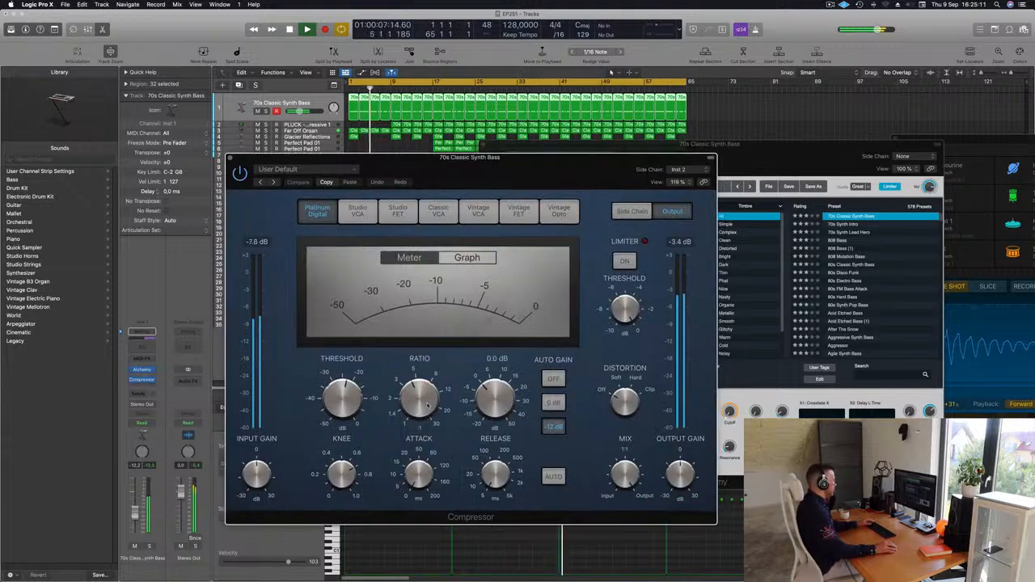
mouse_move(349, 397)
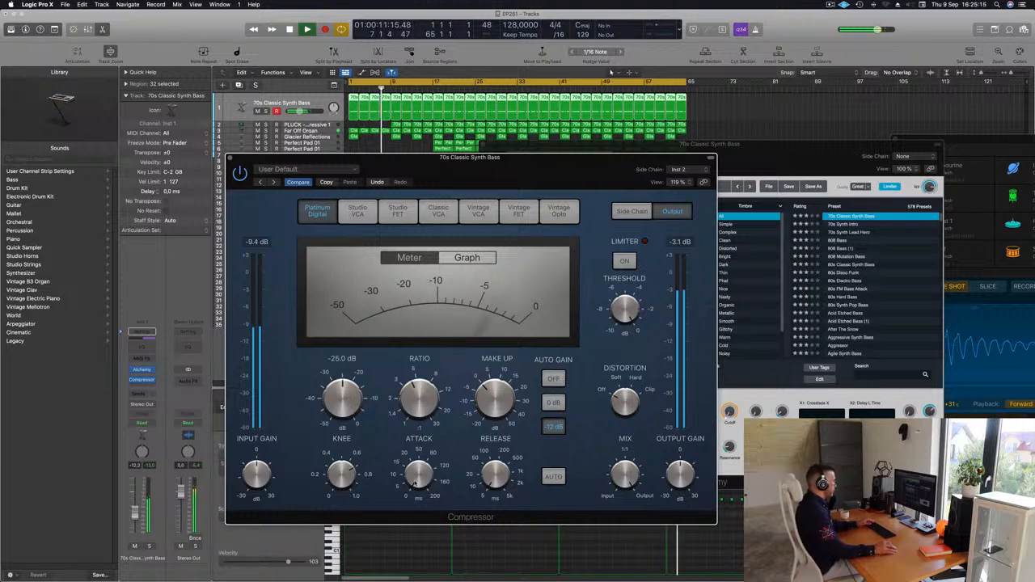
mouse_move(490, 476)
mouse_down()
mouse_move(495, 467)
mouse_move(496, 480)
mouse_up()
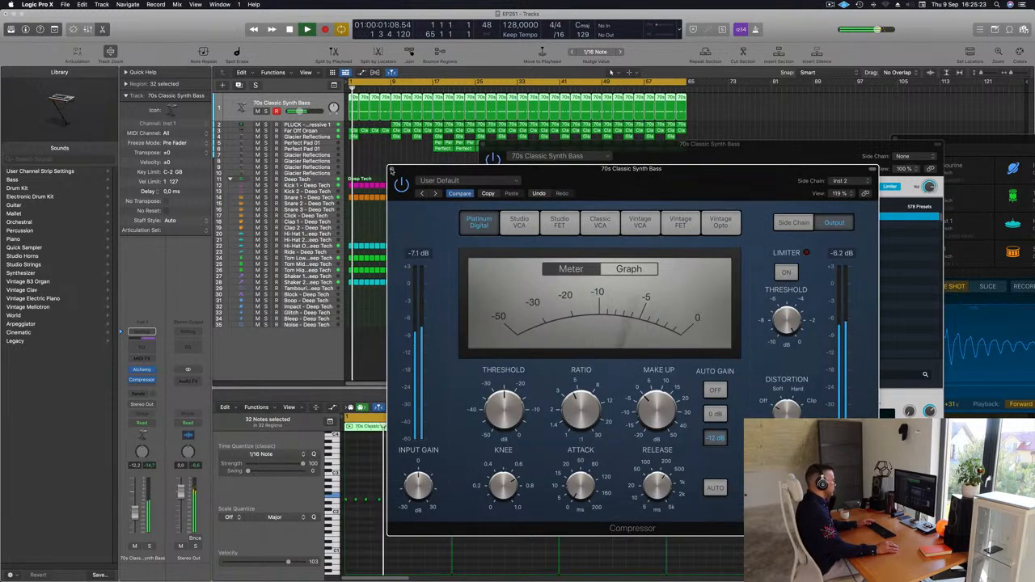
mouse_move(653, 492)
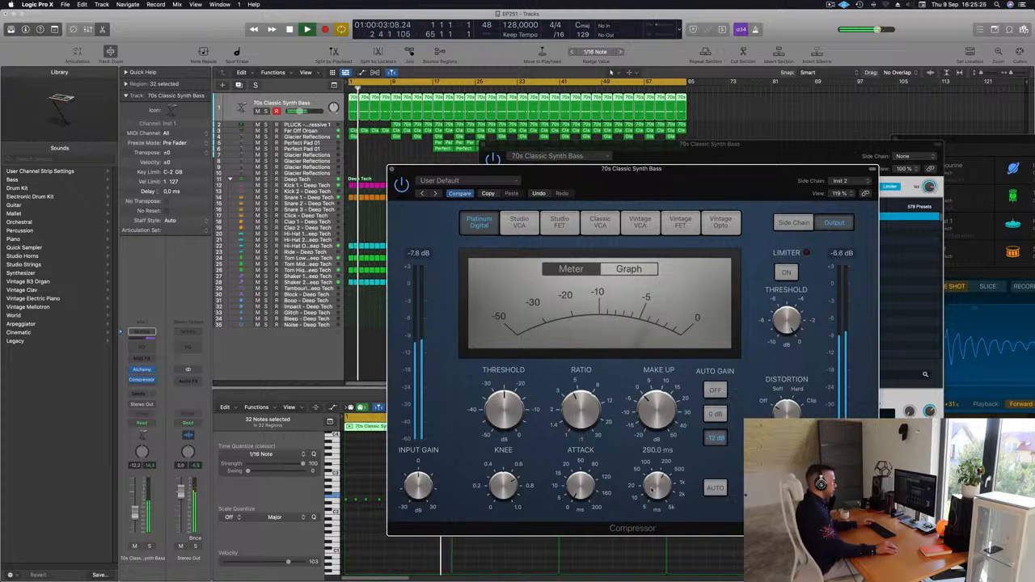
mouse_move(652, 492)
mouse_down()
mouse_move(683, 547)
mouse_move(659, 485)
mouse_up()
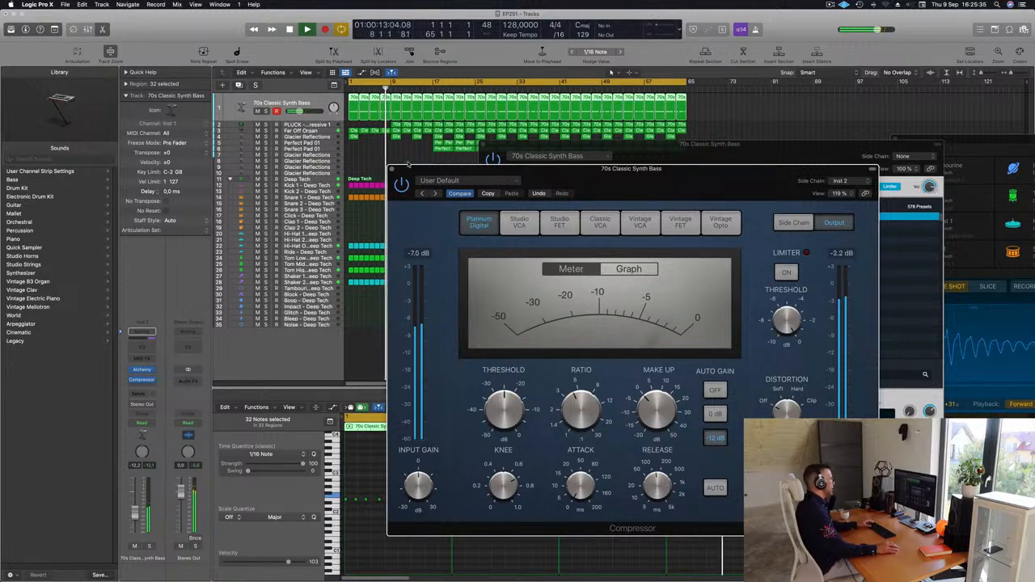
click(392, 168)
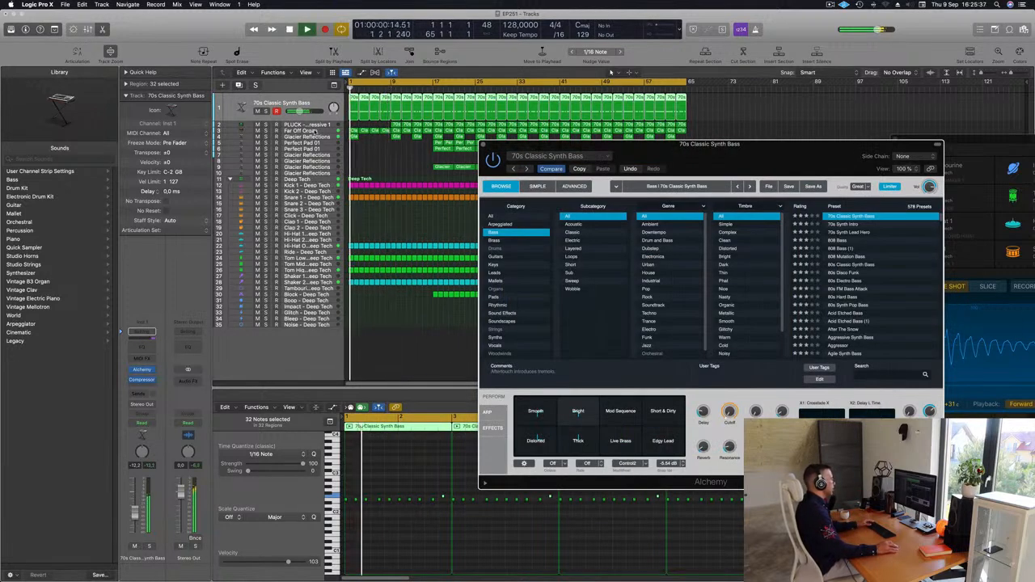
Step: Close the Alchemy window and delete the Tom Low and Tom High regions in the first 16 bars so both parts enter at bar 17
key(Down)
key(Down)
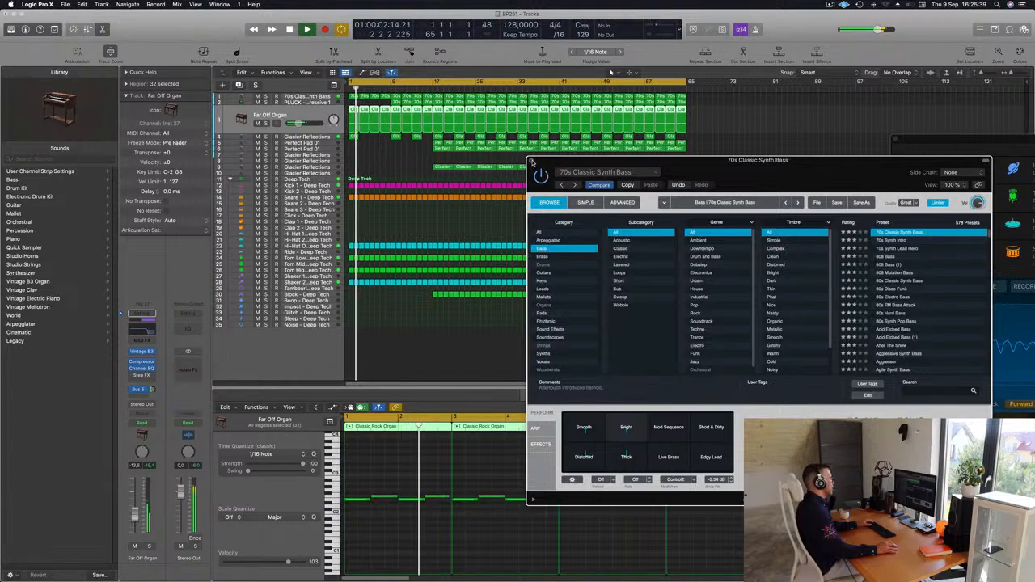
click(532, 162)
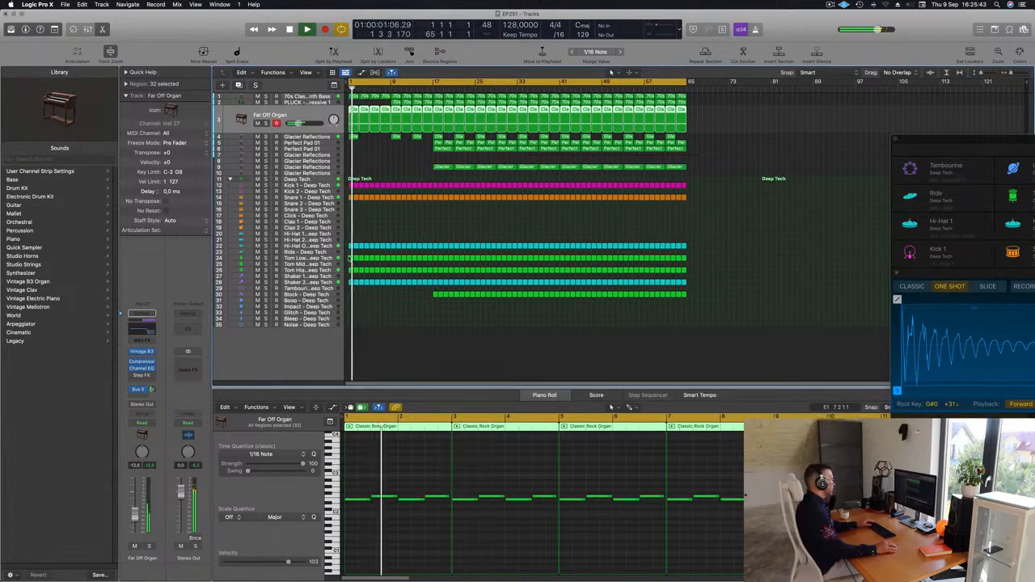
drag(349, 254, 431, 274)
key(Delete)
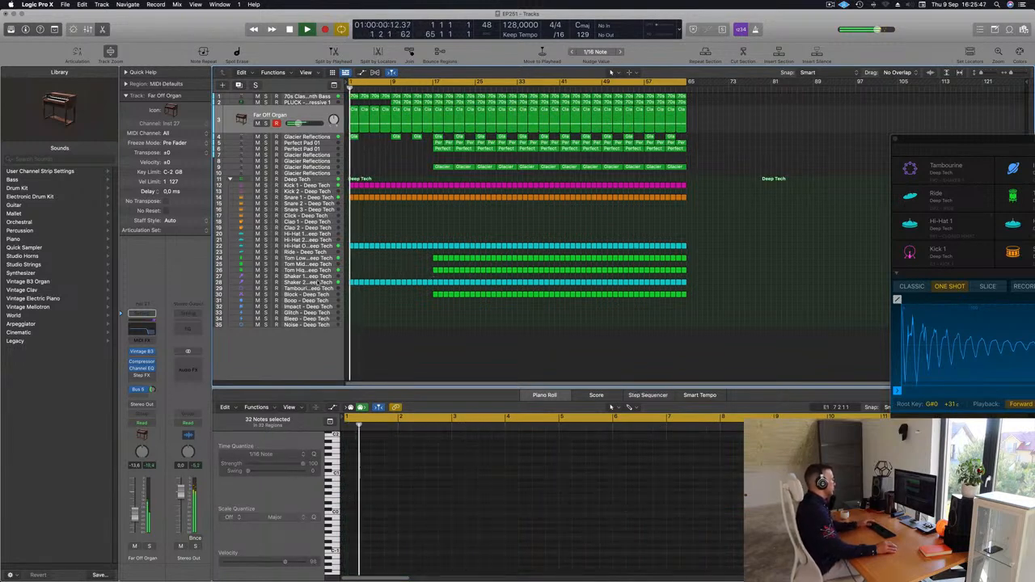
Step: Delete the first nine Shaker 2 regions so the shaker enters at bar 10, checking its sound during playback
click(263, 275)
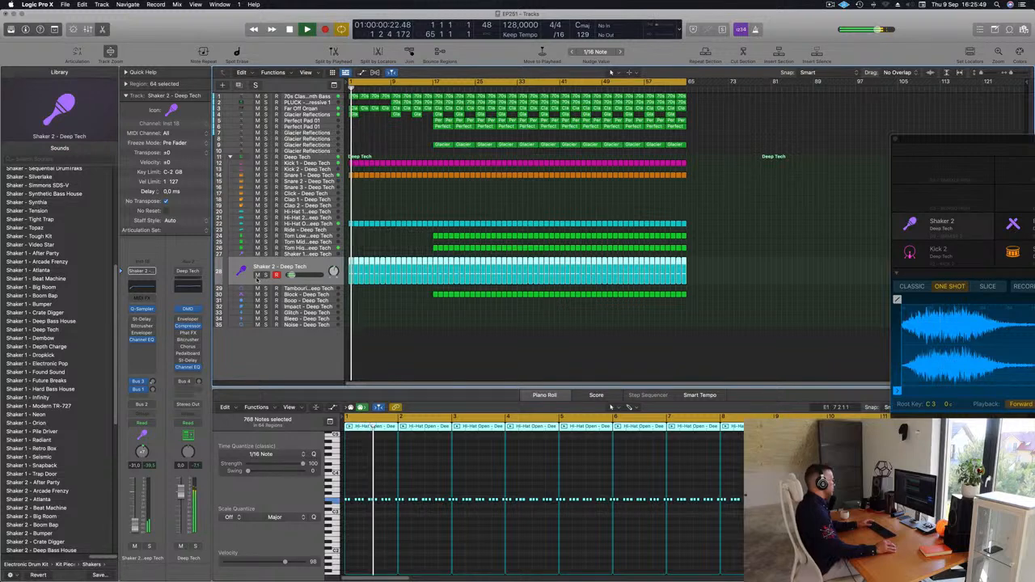
click(257, 276)
click(257, 276)
key(Return)
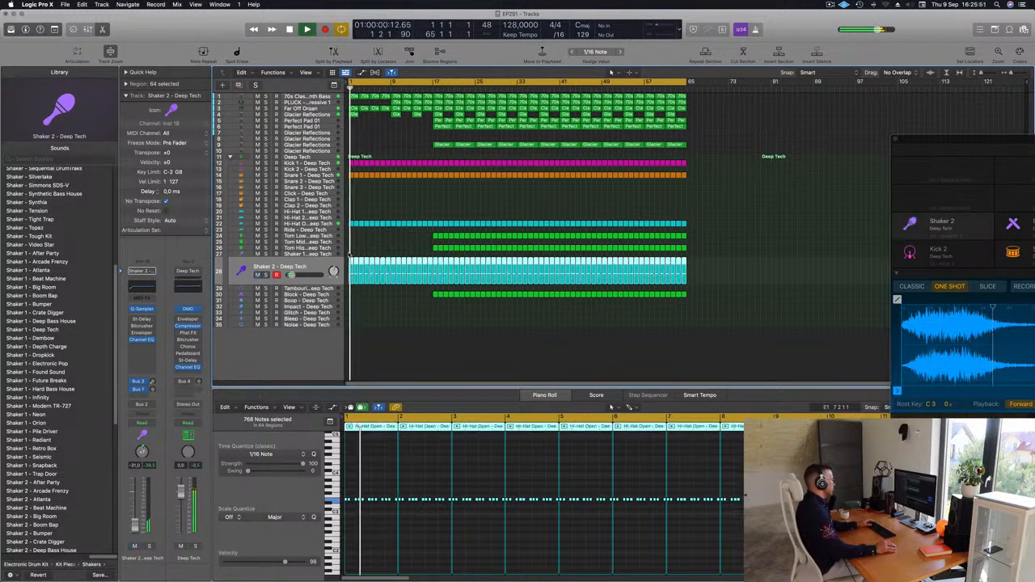
drag(351, 254, 392, 291)
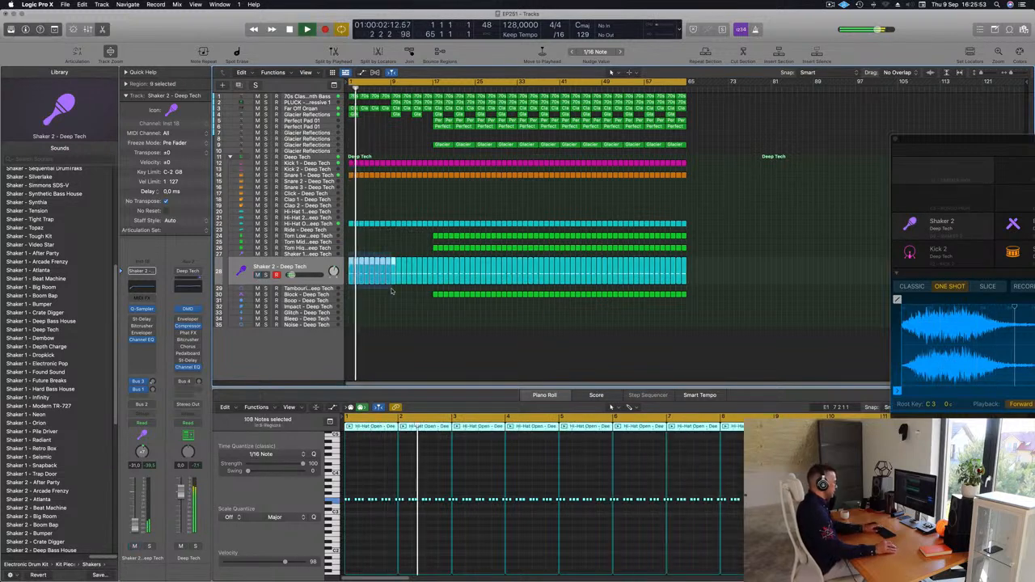
key(BackSpace)
key(Return)
Step: Shorten the 70s Classic Synth Bass region at bar 3 by one beat so it ends at the last beat of bar 4
key(super+Right)
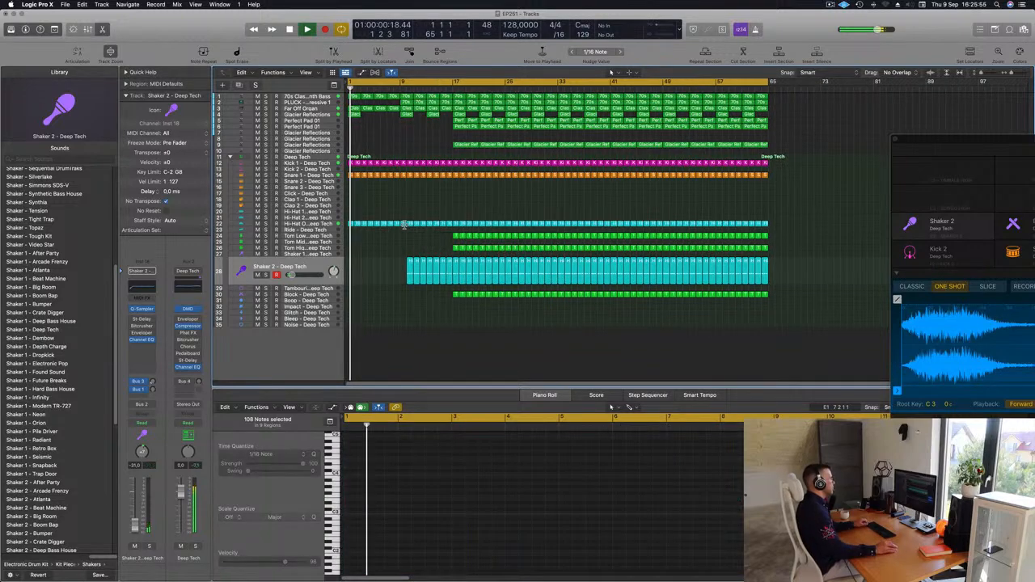
key(super+Left)
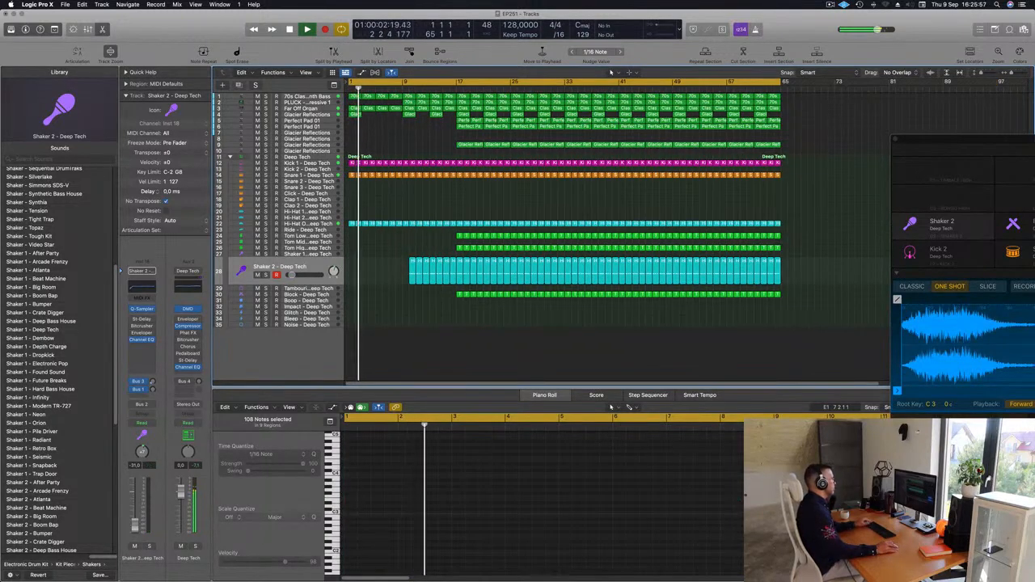
key(super+Right)
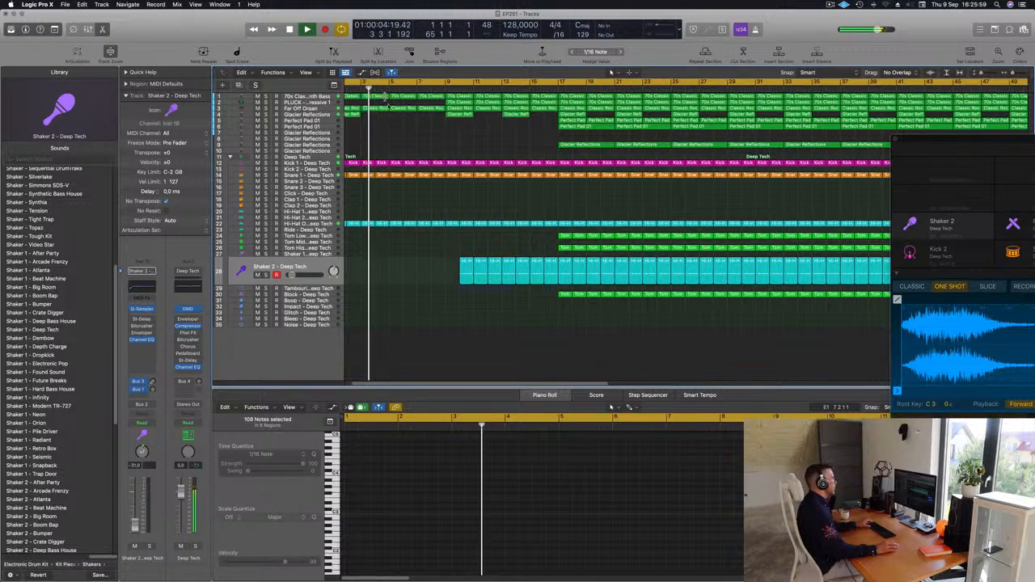
key(space)
scroll(388, 103, up, 4)
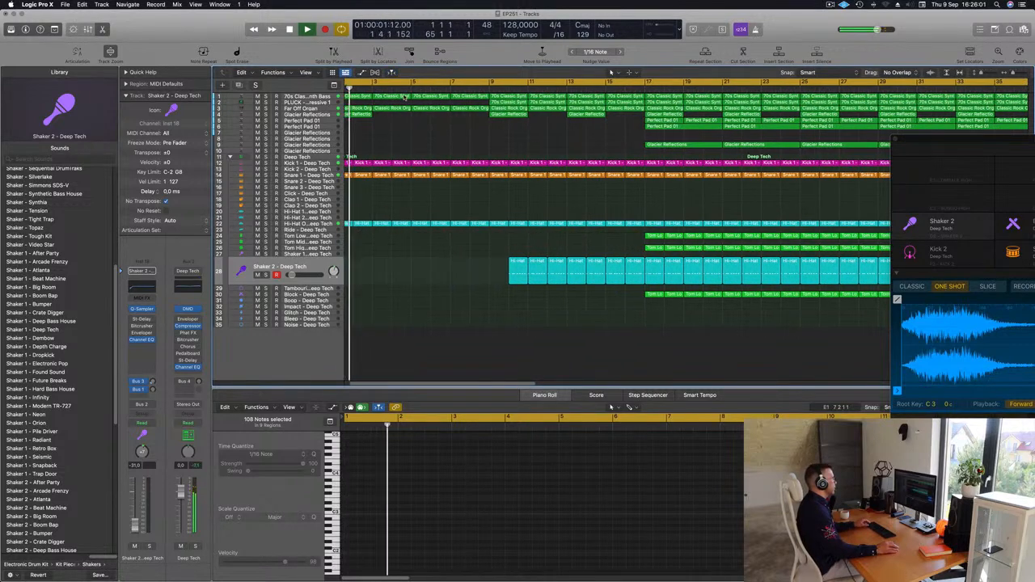
click(404, 98)
click(406, 108)
click(407, 97)
drag(401, 97, 399, 121)
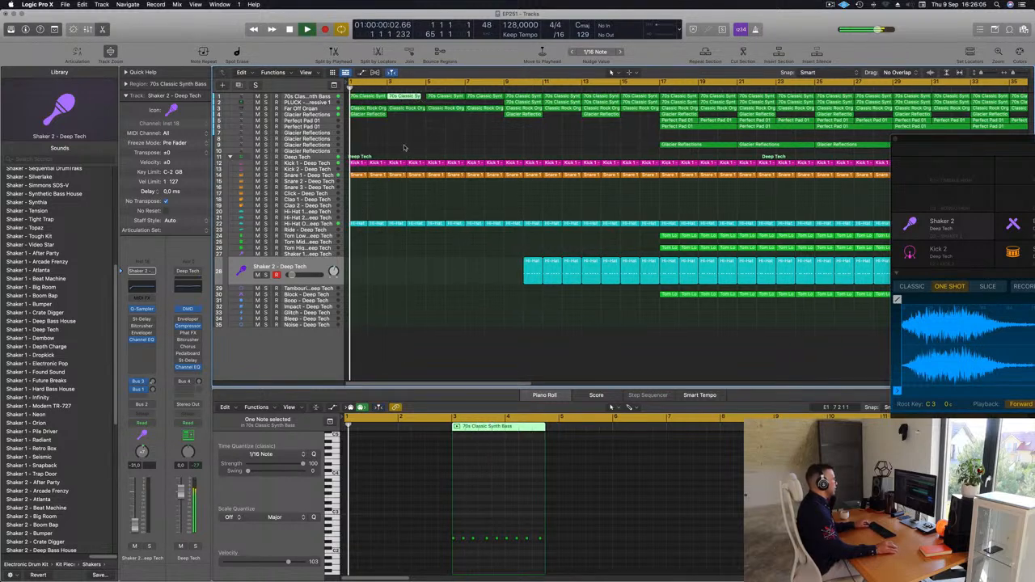
Step: Cut the last beat of bar 4 from the Kick 1, Snare 1 and open hi-hat regions and play back the gap
drag(420, 163, 420, 253)
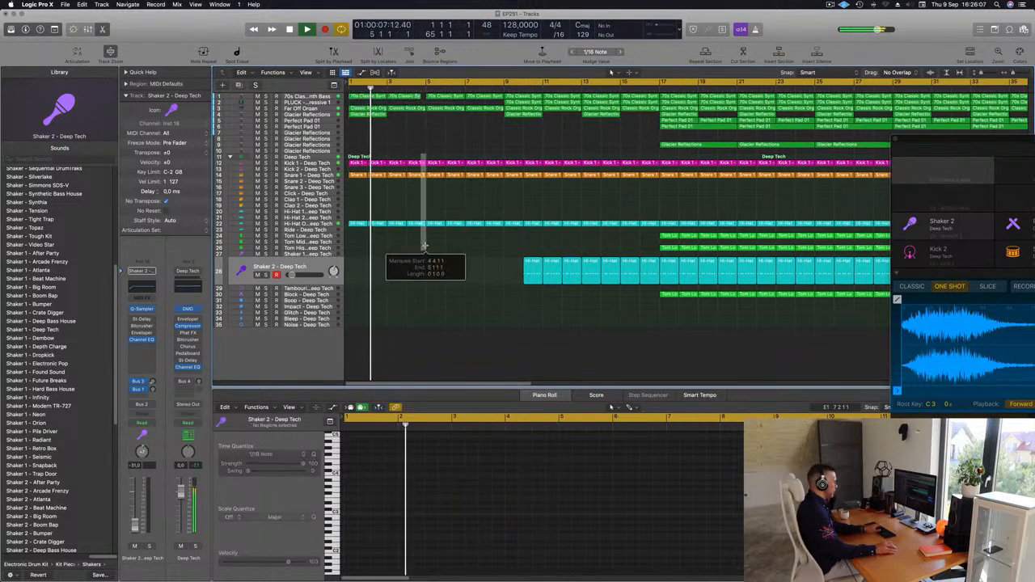
key(Delete)
scroll(419, 249, right, 3)
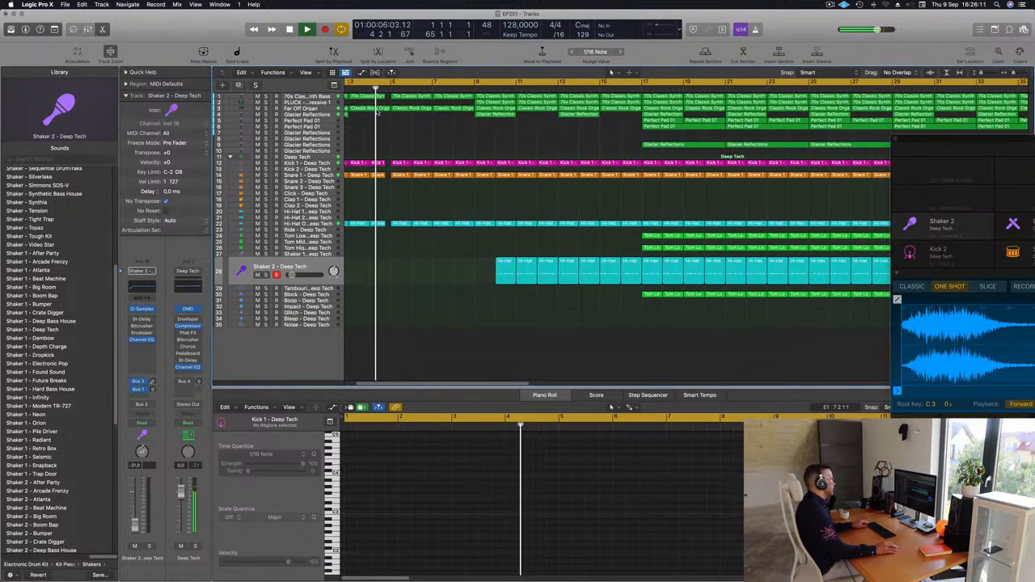
scroll(369, 127, left, 2)
scroll(455, 135, left, 2)
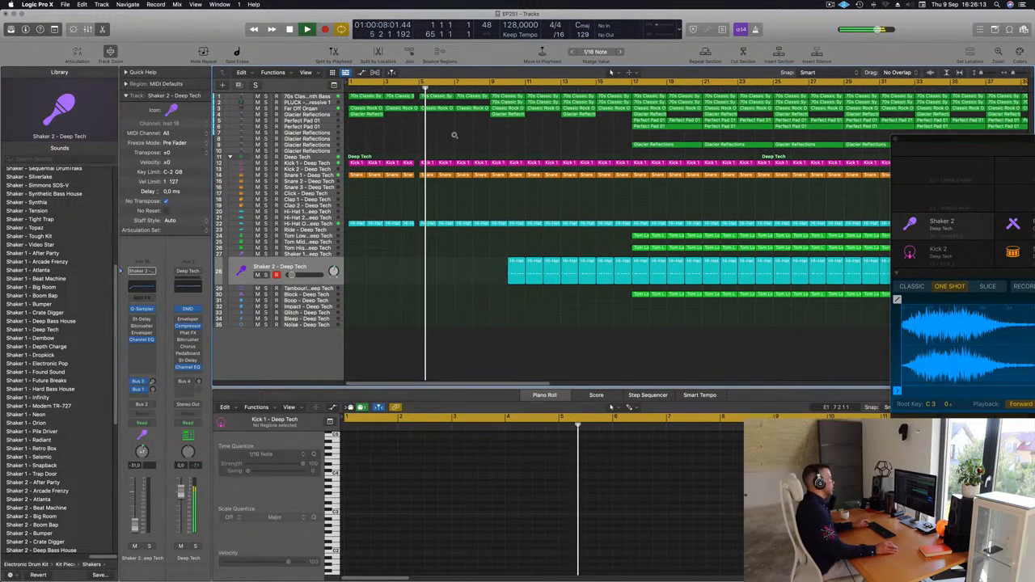
scroll(454, 136, left, 1)
key(Return)
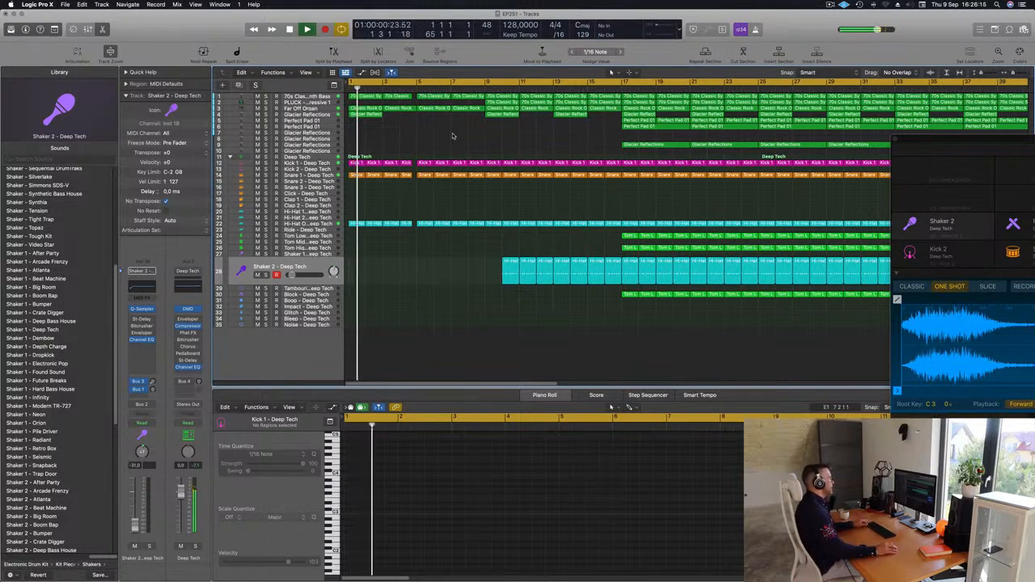
scroll(419, 280, left, 2)
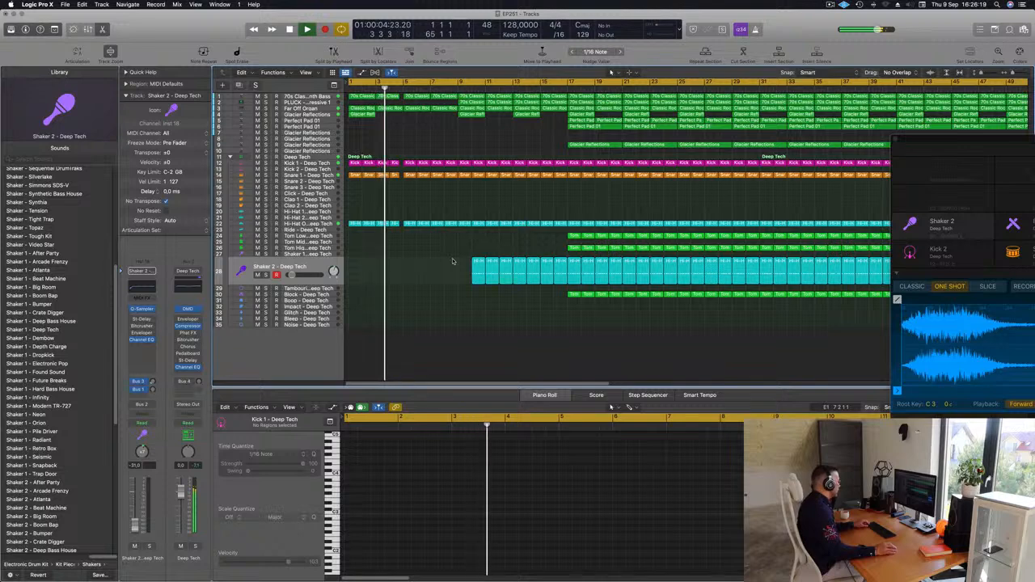
Step: Copy the first Block region from bar 17 to the Ride track at bar 5 and open it for note editing
click(570, 295)
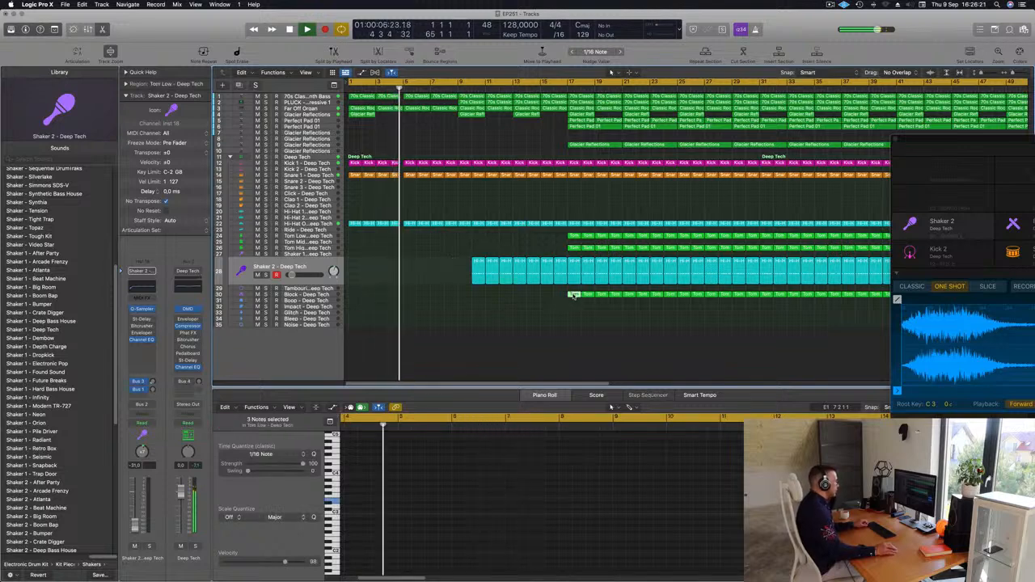
drag(570, 295, 409, 231)
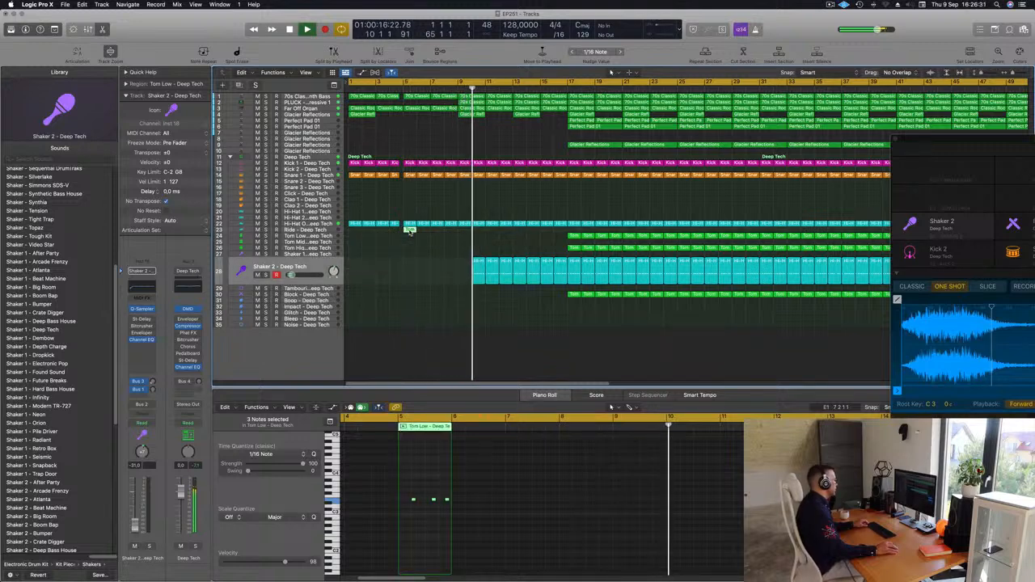
double_click(410, 231)
double_click(410, 231)
Step: Reduce the copied region on the Ride track to a single lengthened note starting at bar 5
click(425, 514)
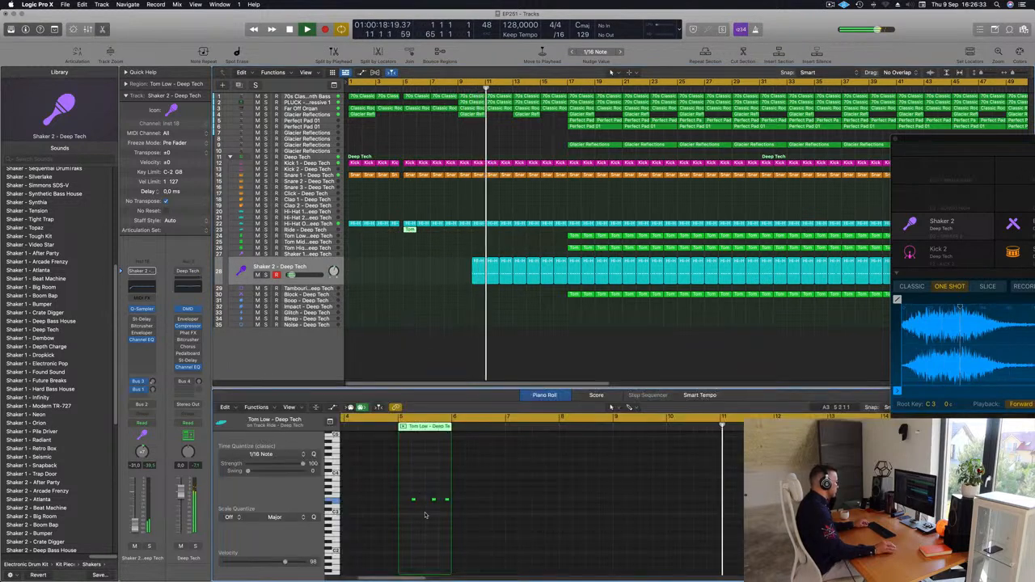
click(413, 499)
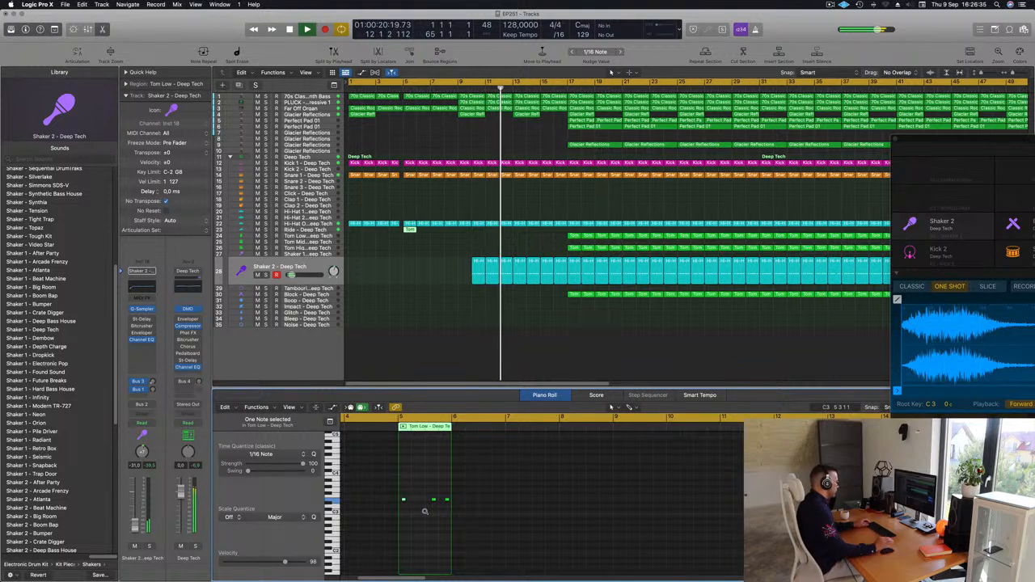
mouse_move(422, 492)
mouse_down()
mouse_move(455, 509)
mouse_move(420, 500)
mouse_up()
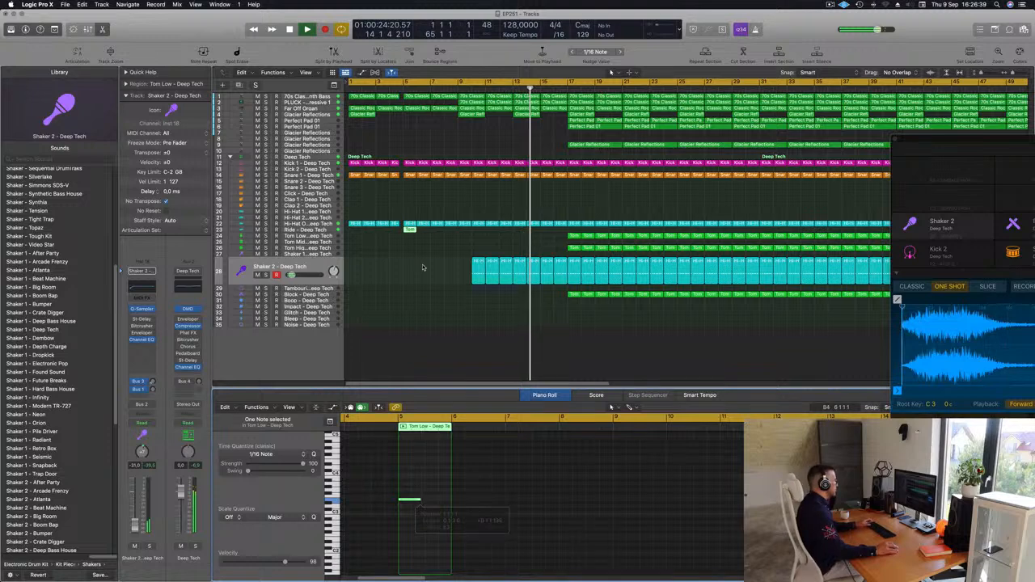
key(Return)
Step: Replace the Ride track's sound with Crash - Roland TR-909 and set its volume to -16.0 dB
click(323, 230)
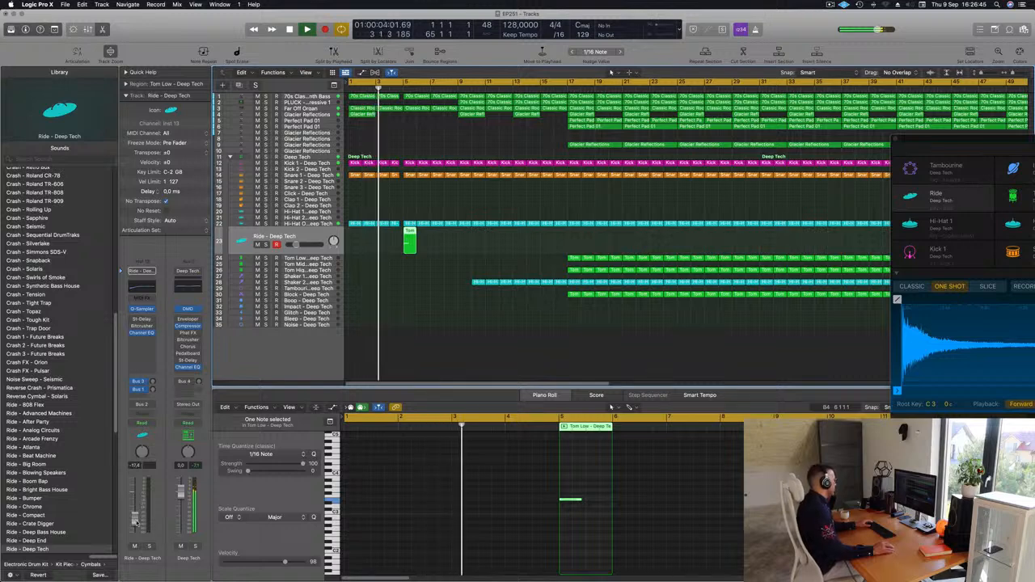
scroll(50, 478, up, 10)
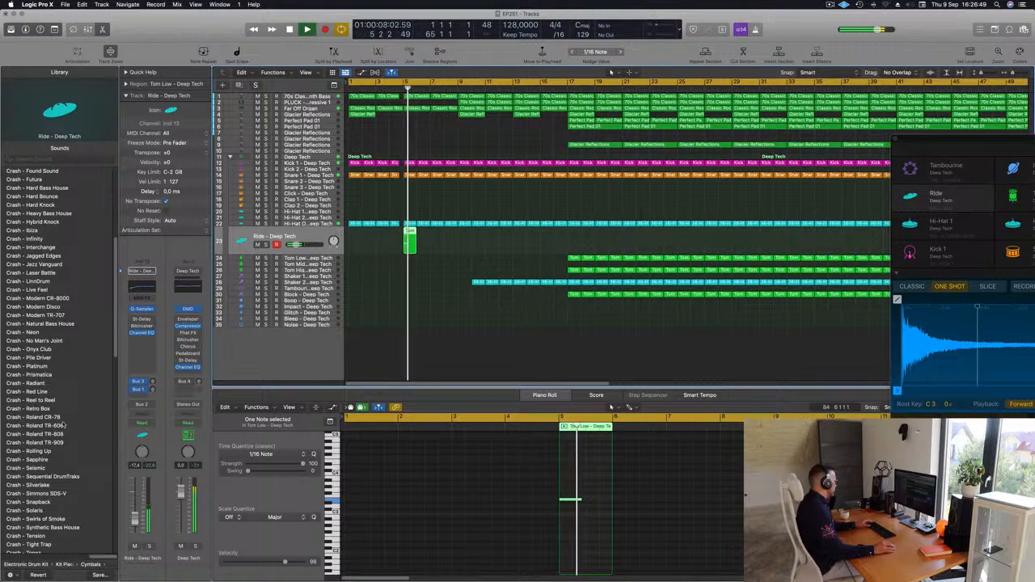
click(36, 443)
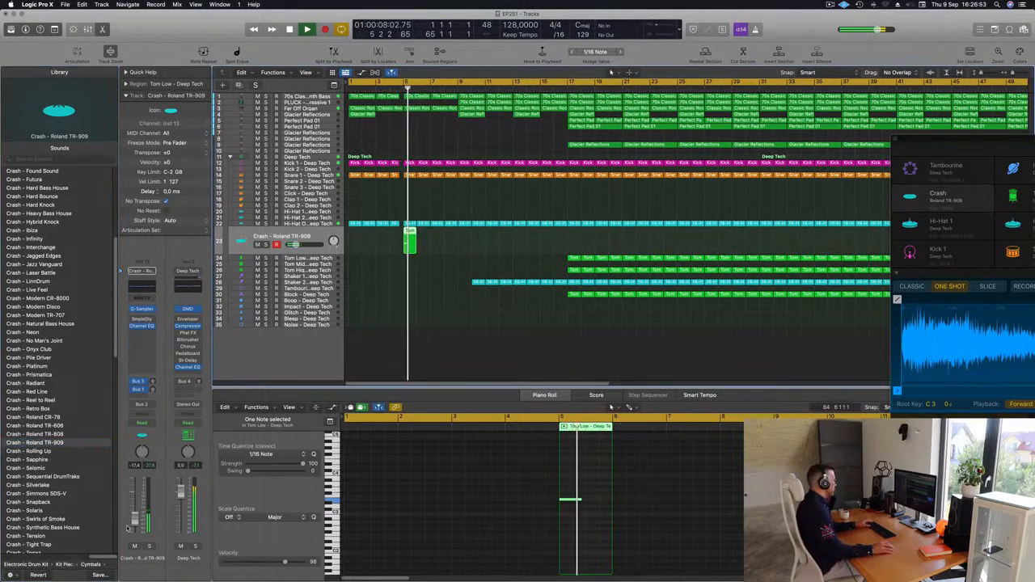
drag(135, 523, 135, 519)
key(space)
key(space)
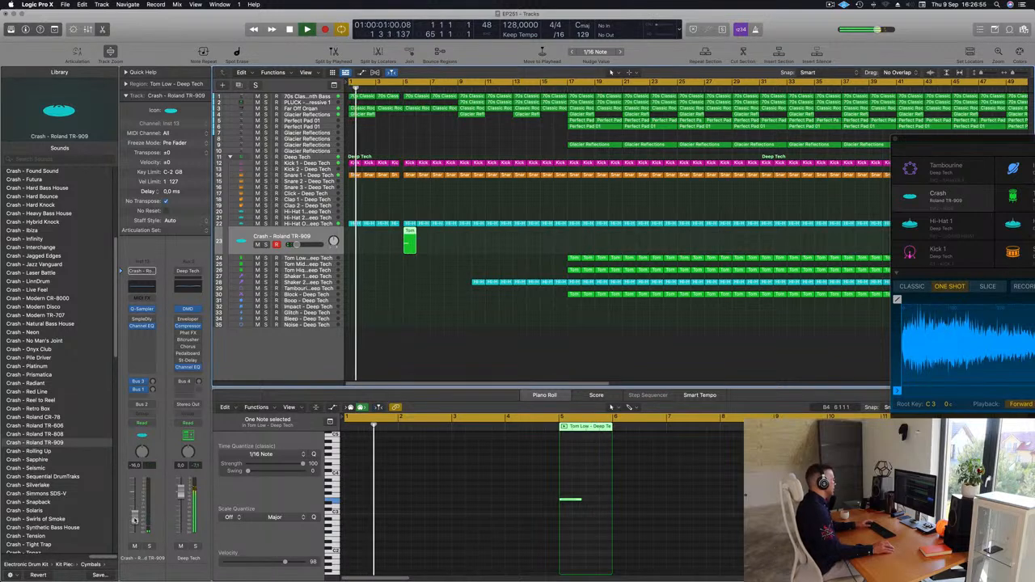
Step: Add a send from the crash track to Bus 6, raise its send level and restart playback
click(141, 396)
mouse_move(137, 406)
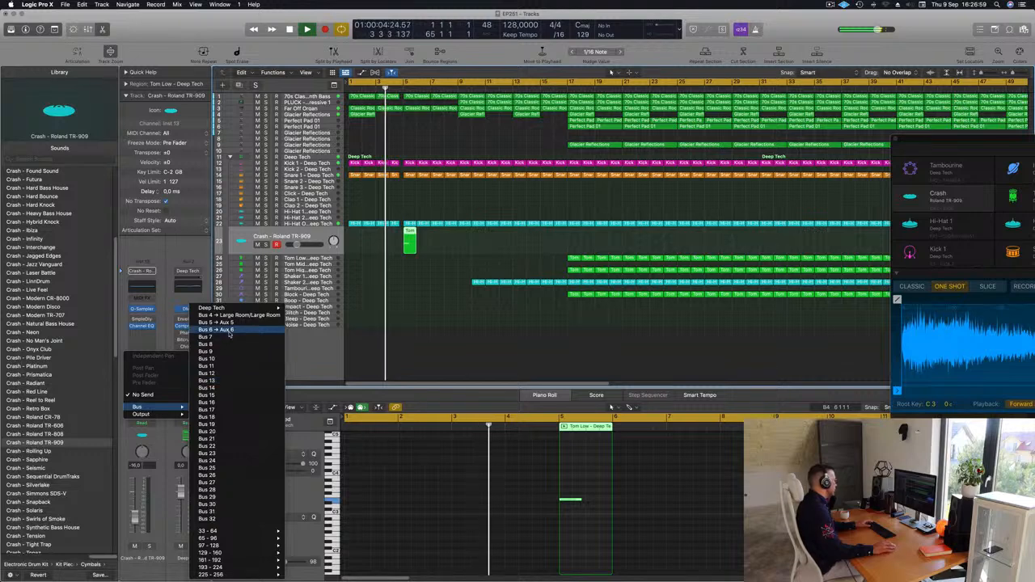
click(235, 335)
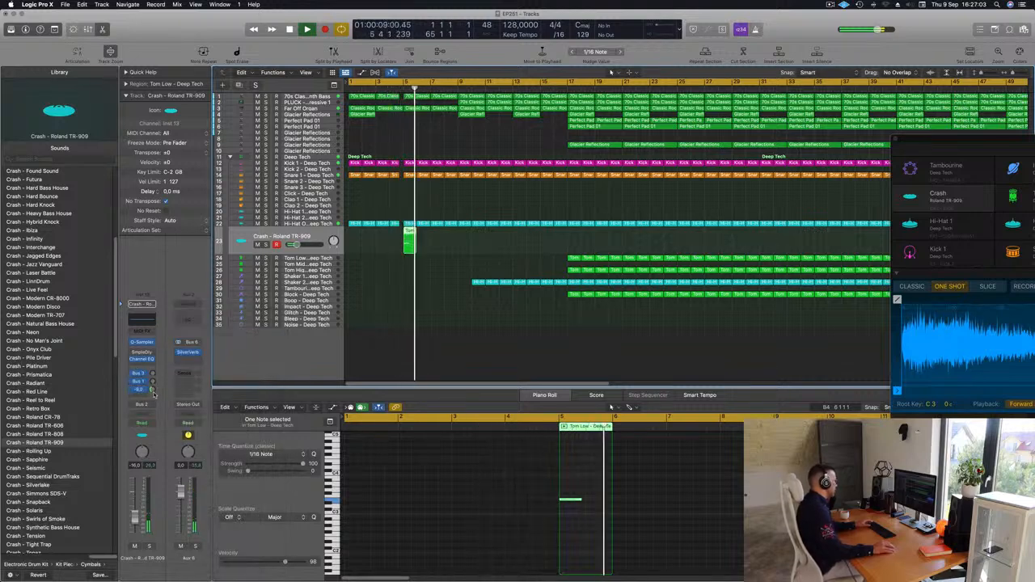
key(Return)
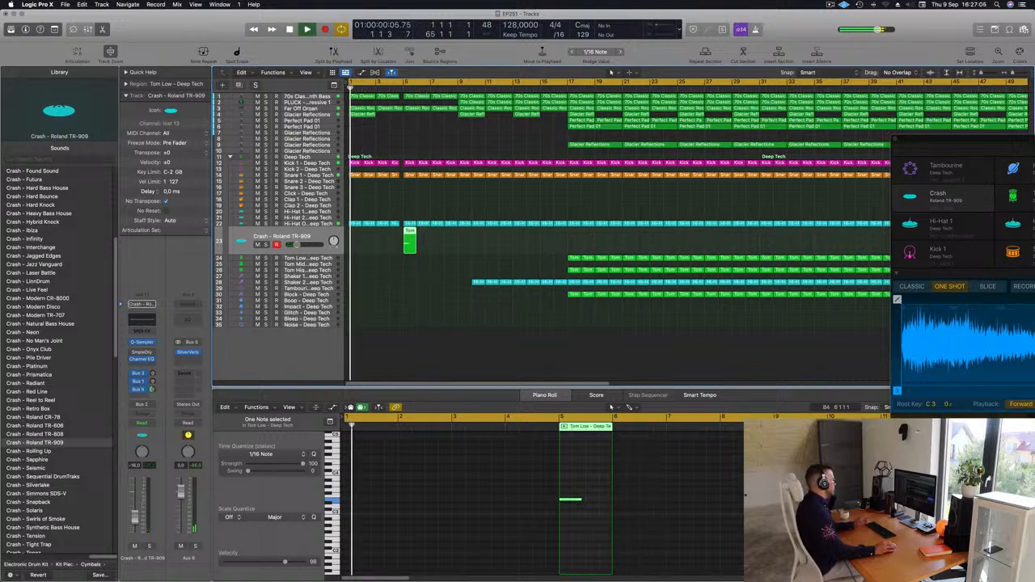
Step: Solo the Far Off Organ track during playback to check its part, and turn the solo off again
scroll(420, 283, down, 1)
scroll(420, 285, up, 3)
scroll(431, 270, right, 1)
scroll(417, 142, left, 2)
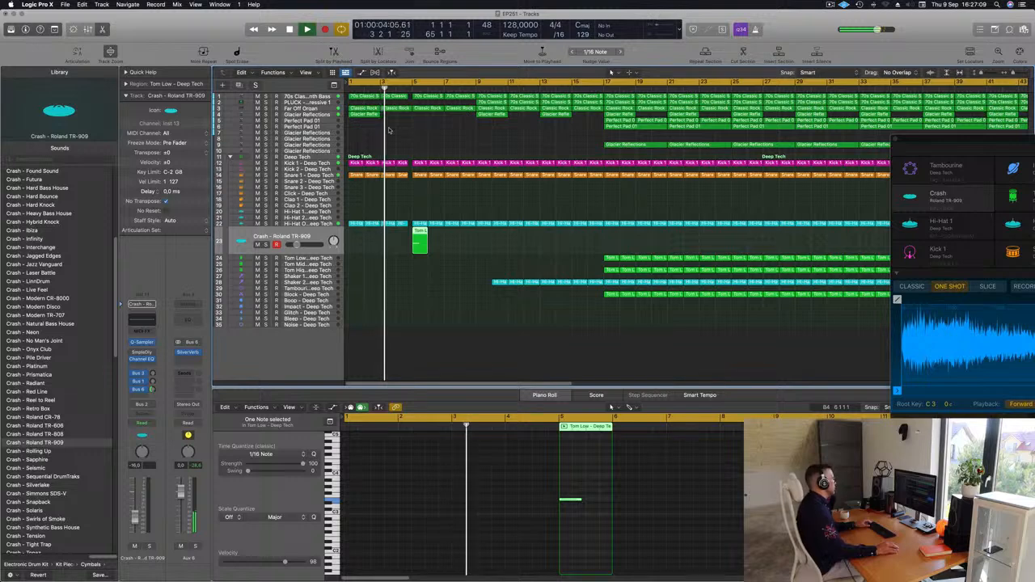
click(299, 108)
click(265, 123)
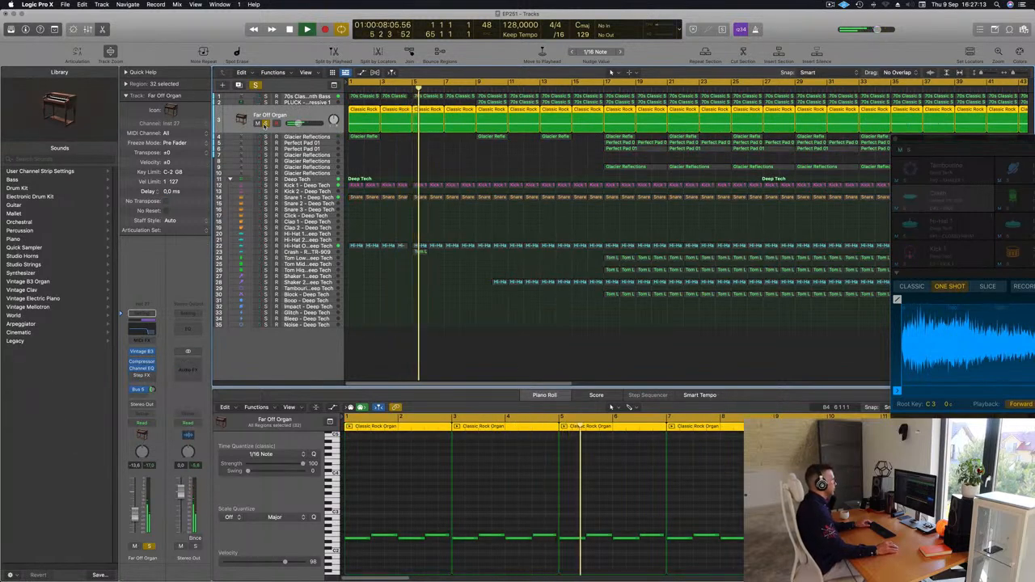
click(265, 125)
key(super+Left)
key(super+Left)
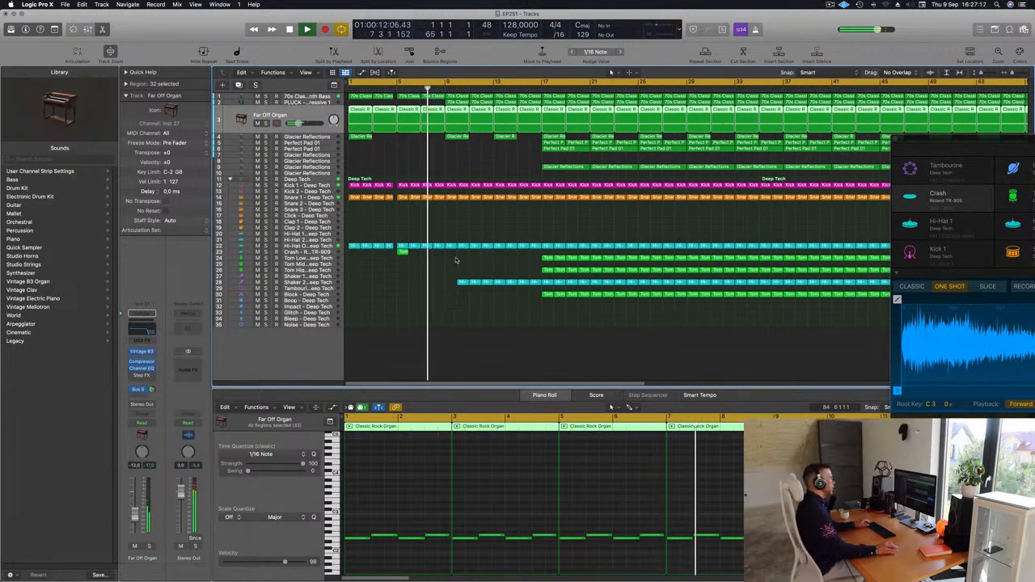
Step: Copy the first Shaker 2 region to bar 9 and replay the arrangement from the start
click(461, 282)
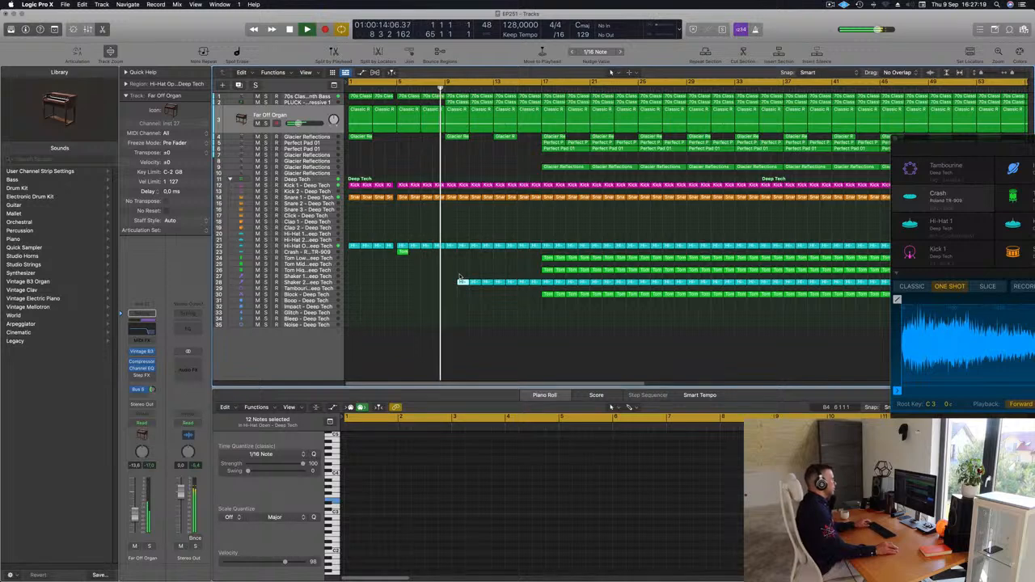
drag(461, 282, 451, 283)
key(Return)
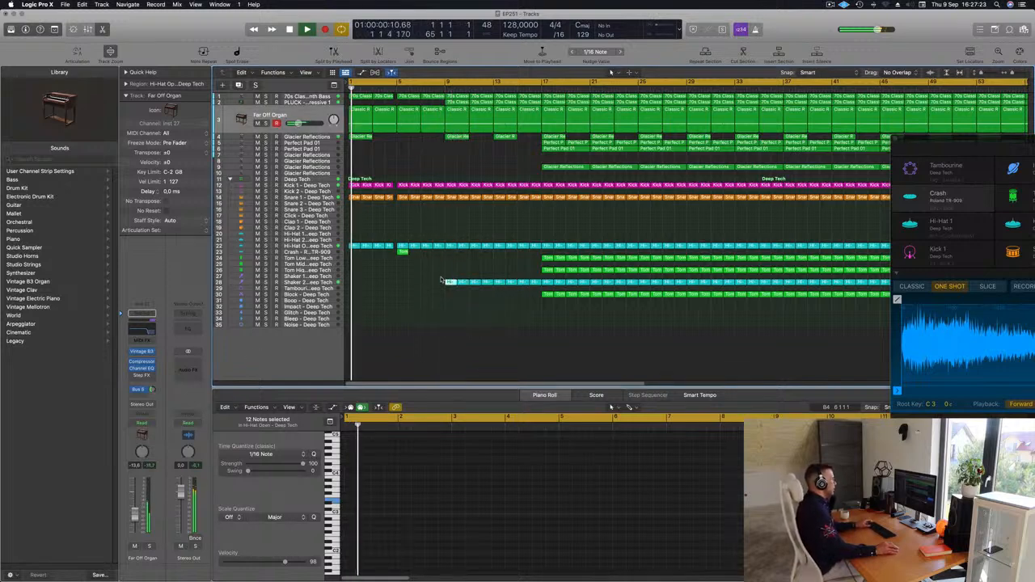
Step: Delete the Shaker 2 regions in bars 9 to 16 so the part enters at bar 17, play from bar 8 and select the PLUCK track
key(super+z)
click(432, 86)
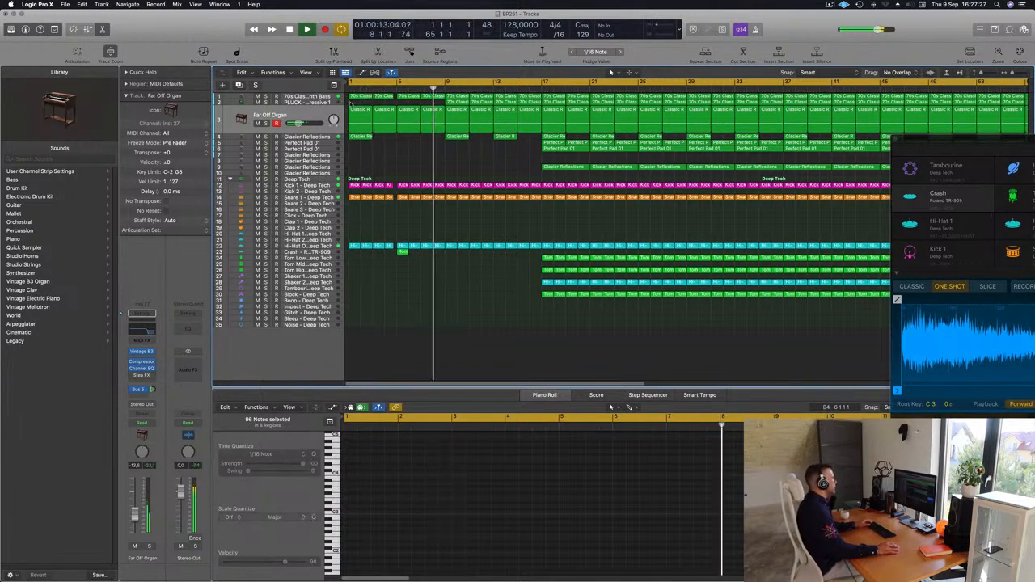
key(Up)
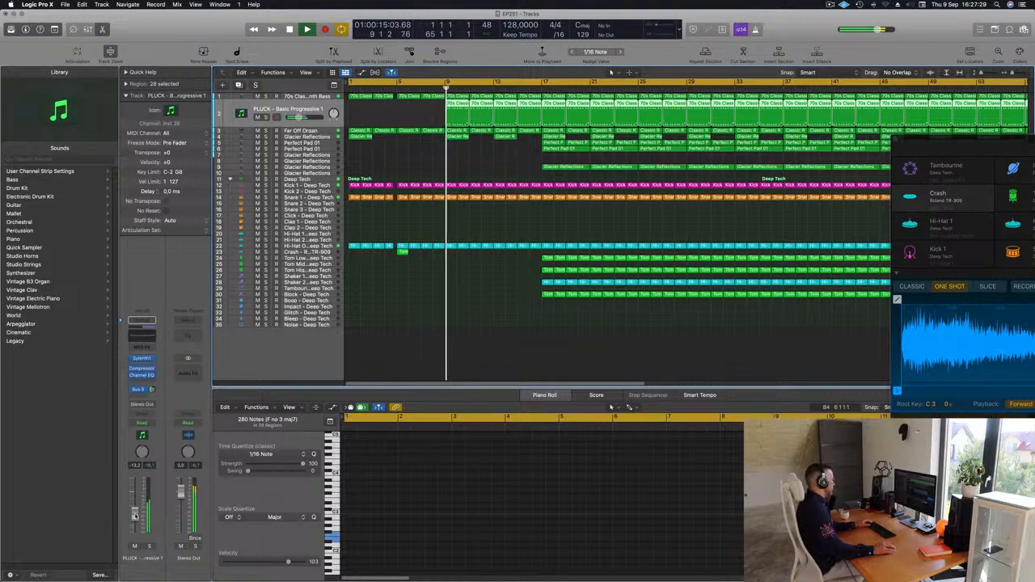
Step: Open the PLUCK track's Sylenth1 plug-in, clear it from the mixer strip and set the track's automation mode to Touch
click(141, 358)
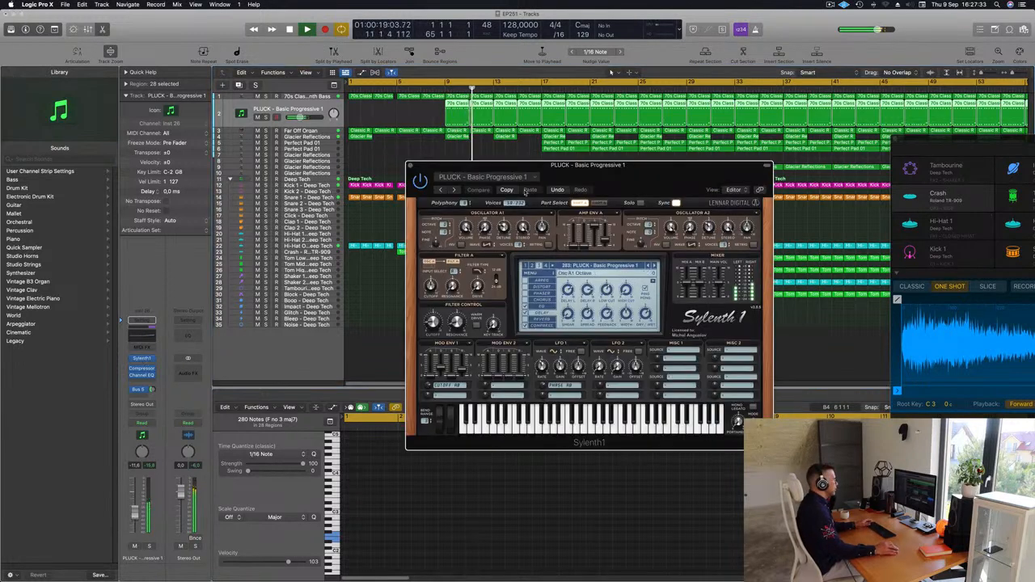
drag(657, 167, 760, 159)
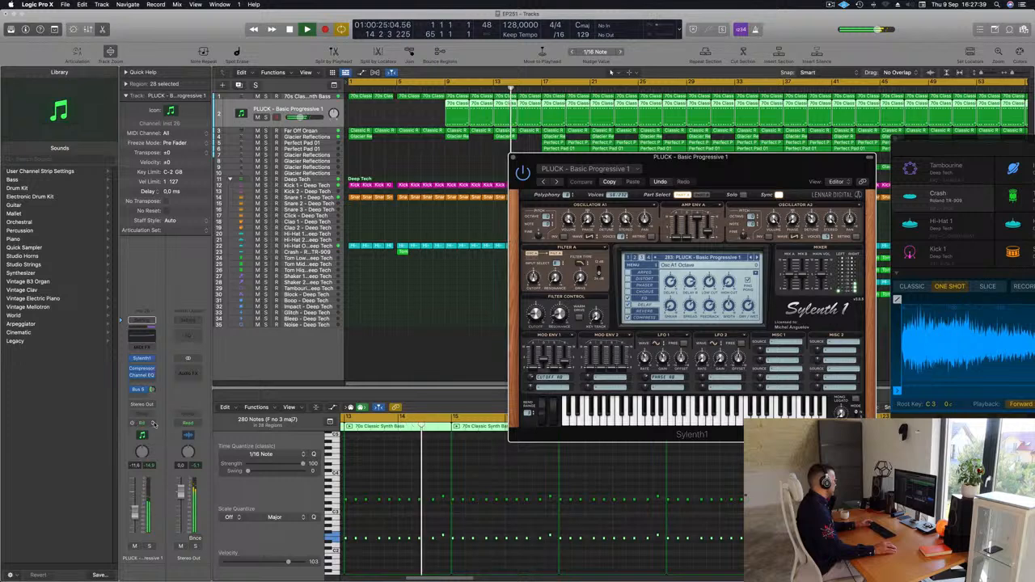
click(153, 423)
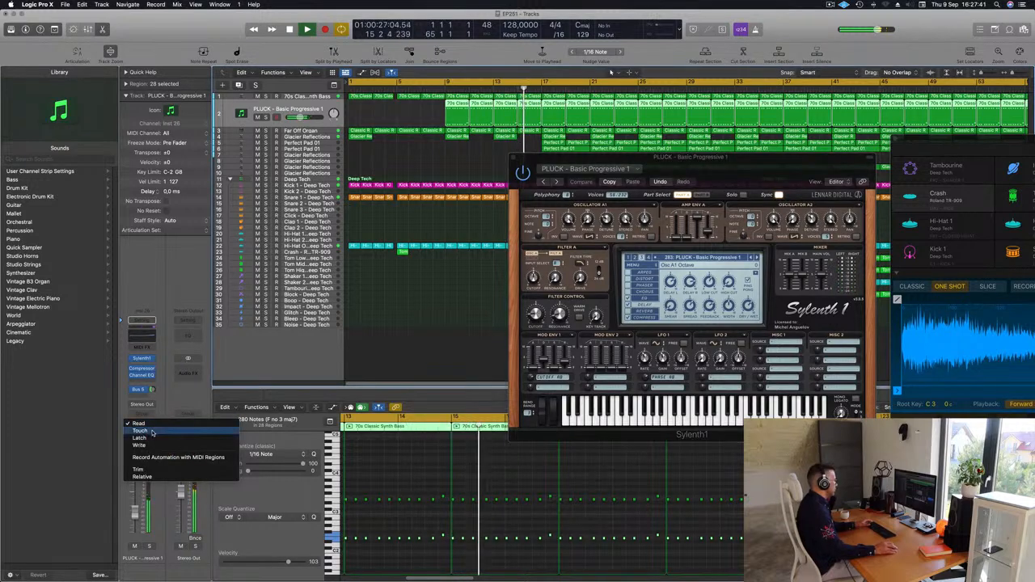
click(154, 431)
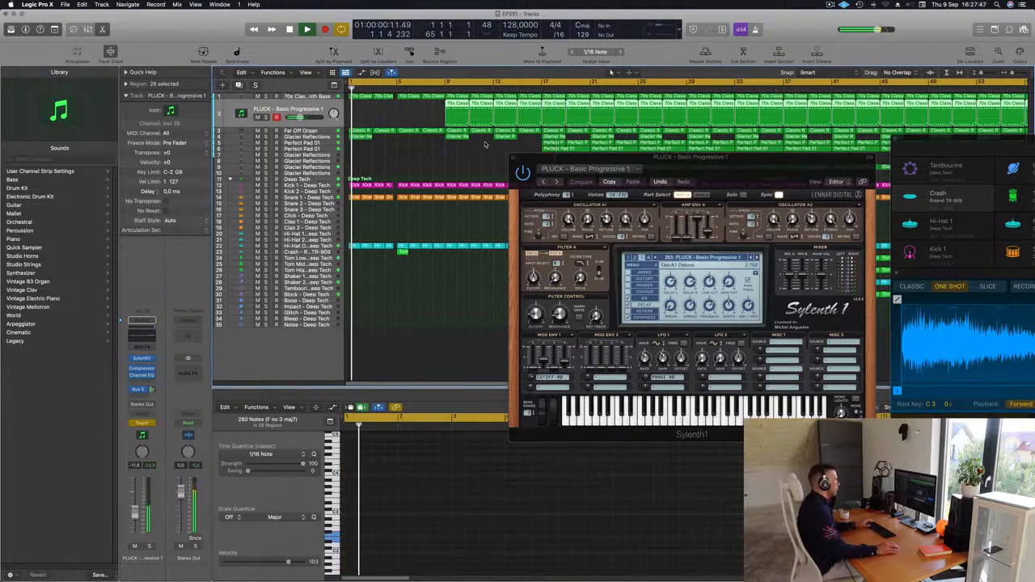
Step: Record a Sylenth1 filter cutoff movement during playback from bar 8, and close the plug-in window
click(433, 87)
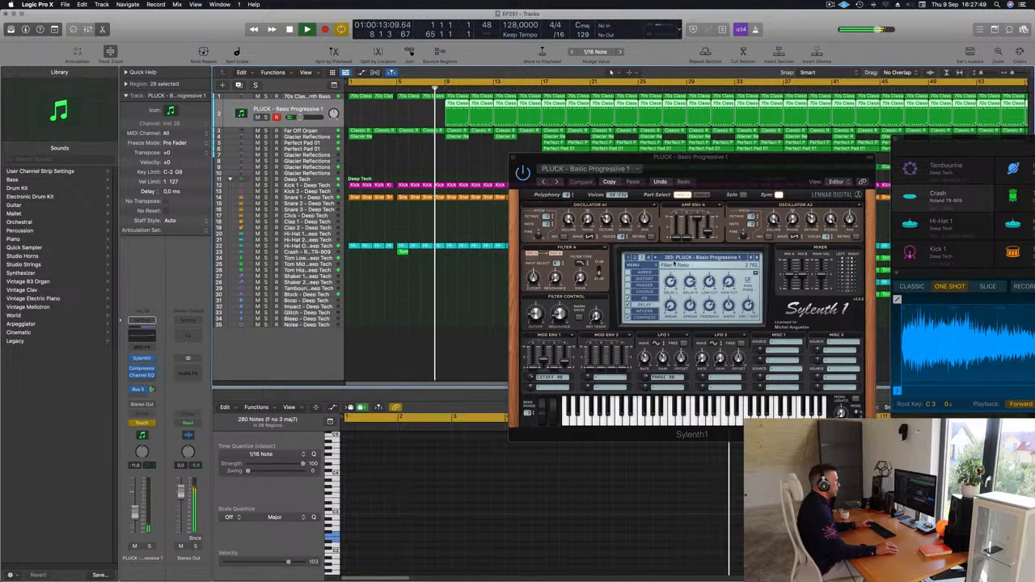
drag(534, 314, 533, 317)
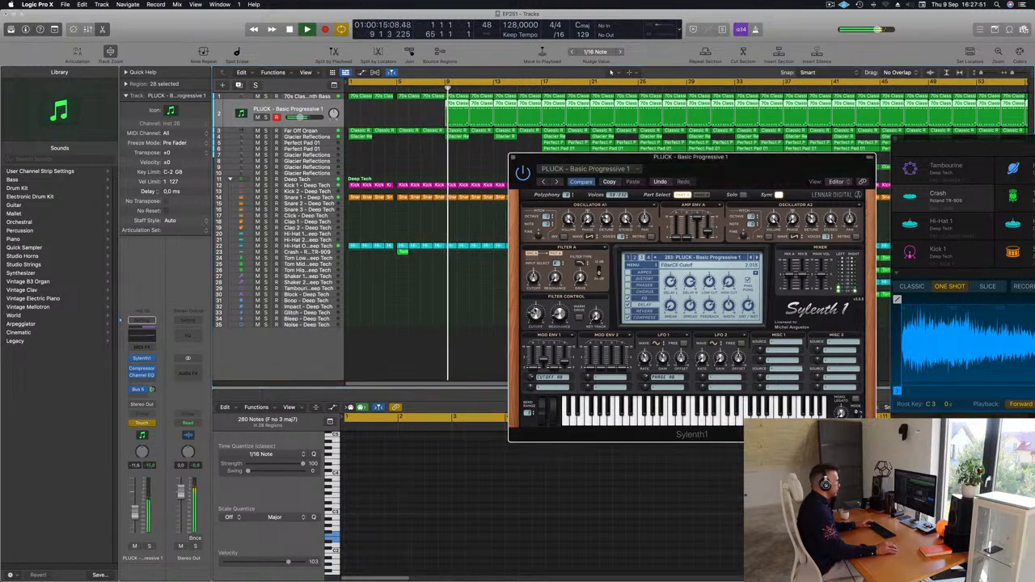
key(Return)
click(512, 158)
key(space)
Step: Enlarge the PLUCK track and show its automation with the Sylenth1 FilterCtl Cutoff parameter
drag(310, 128, 309, 156)
key(a)
click(309, 136)
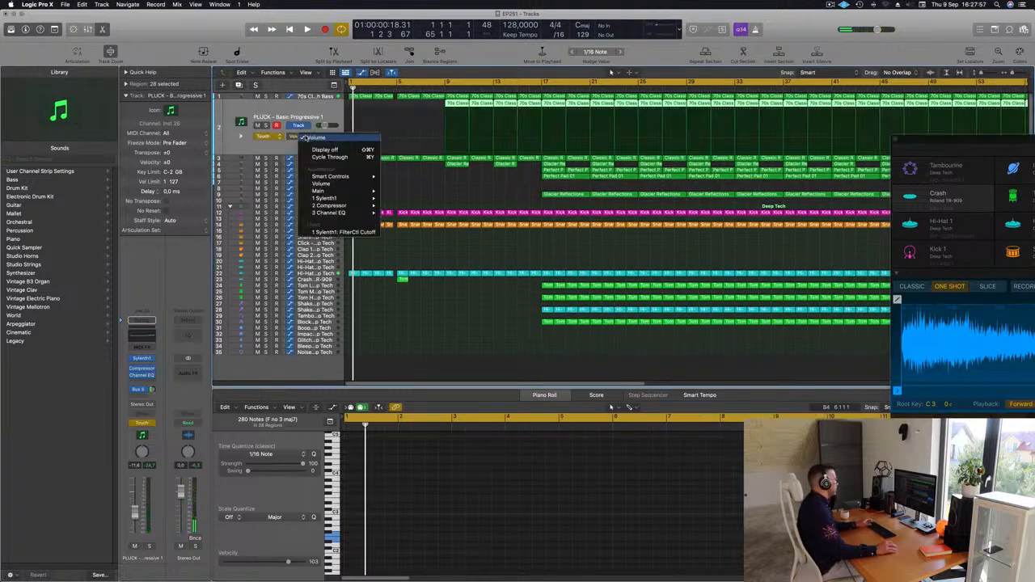
click(344, 232)
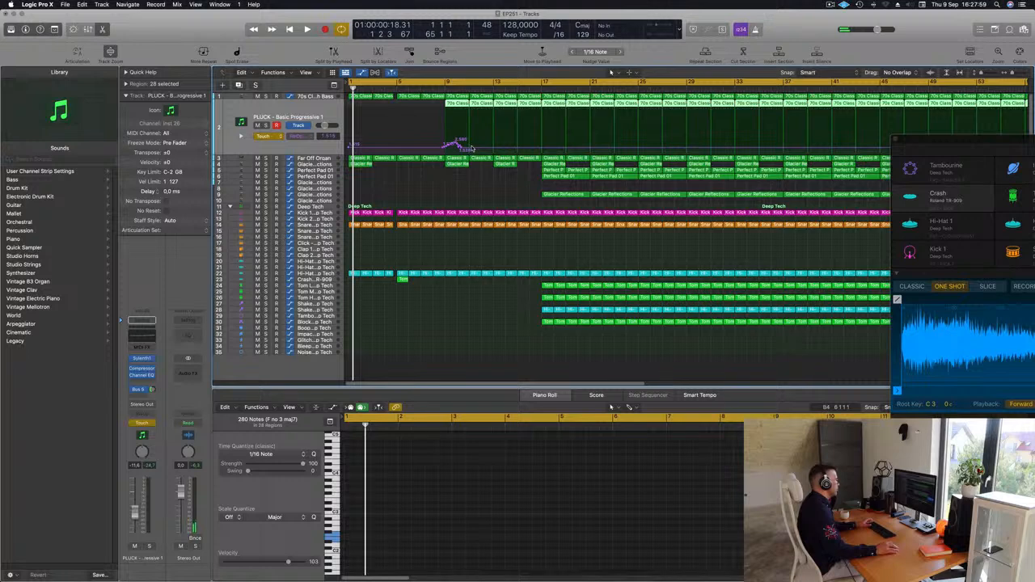
Step: Clear the recorded cutoff bump, shape a slight dip at bar 9 in the automation curve and play from bar 8
click(452, 150)
click(415, 148)
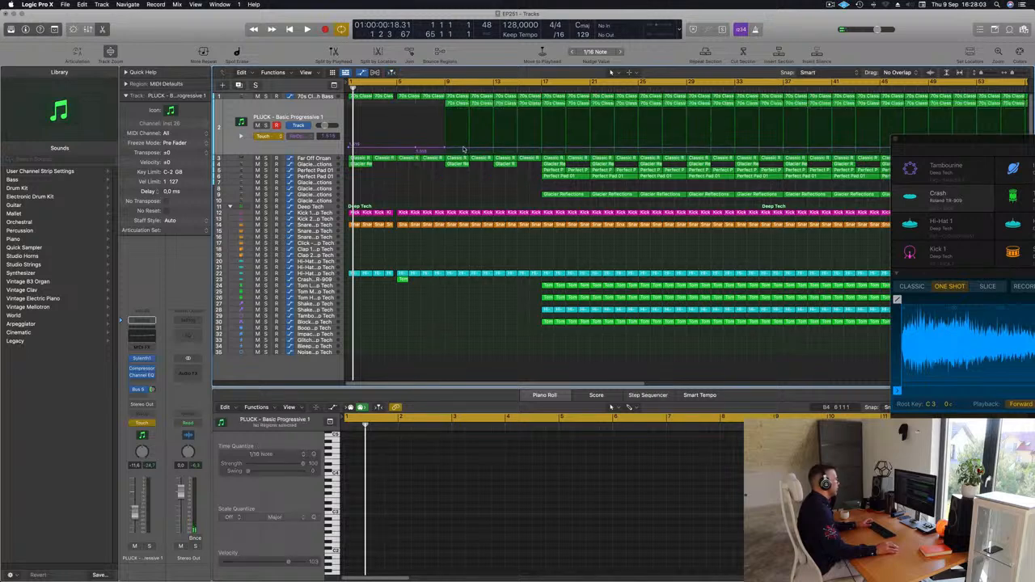
drag(446, 149, 445, 151)
key(space)
click(431, 91)
Step: Set the PLUCK track's automation mode to Read and raise the cutoff curve in steps at bars 15 and 17
click(251, 136)
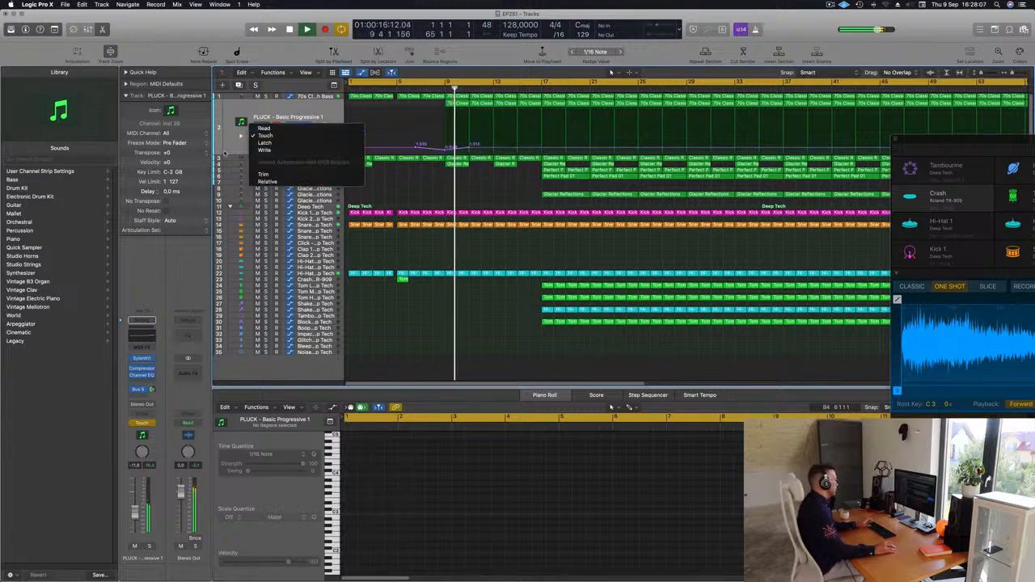
click(267, 130)
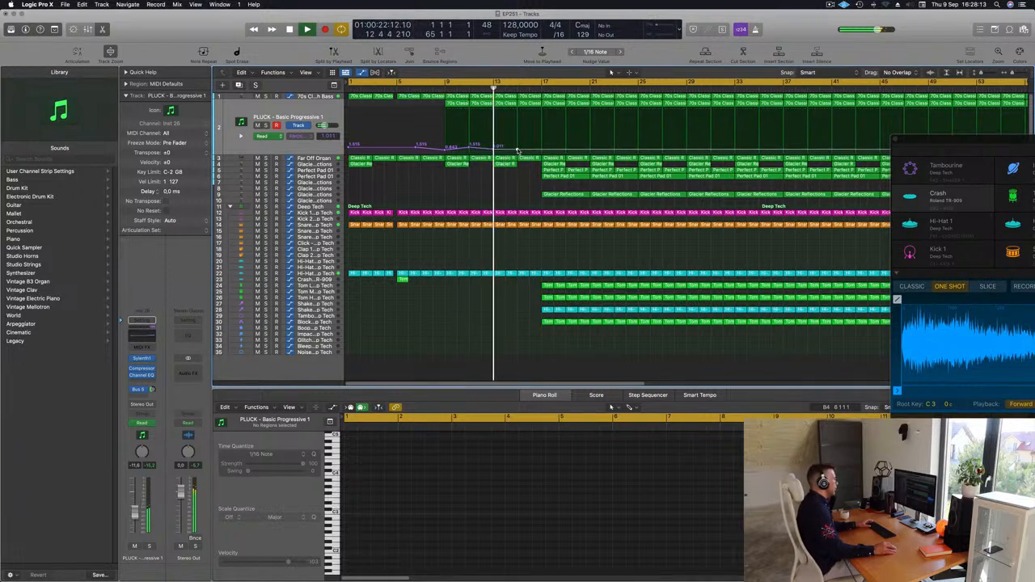
drag(517, 149, 517, 146)
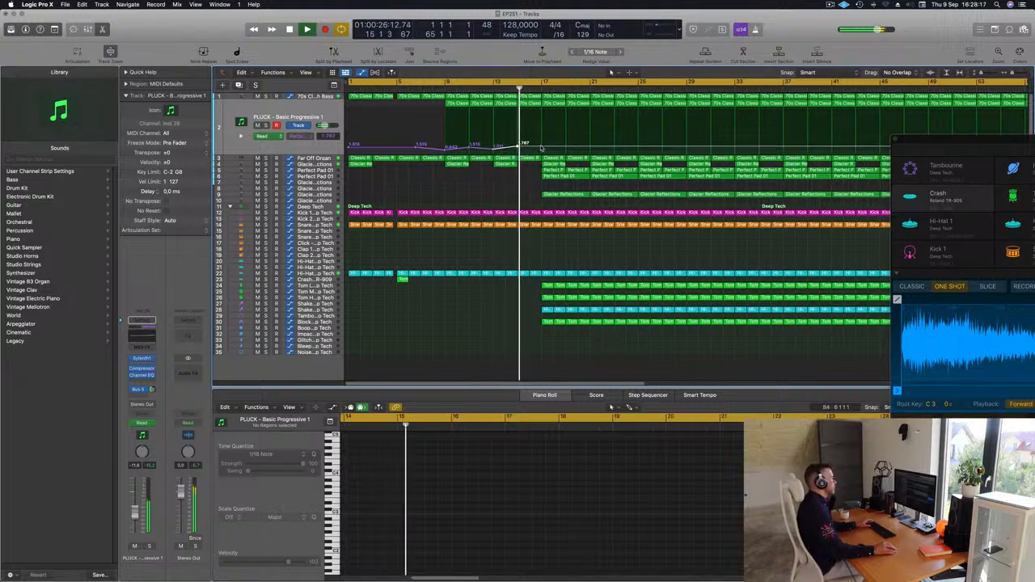
drag(541, 147, 541, 144)
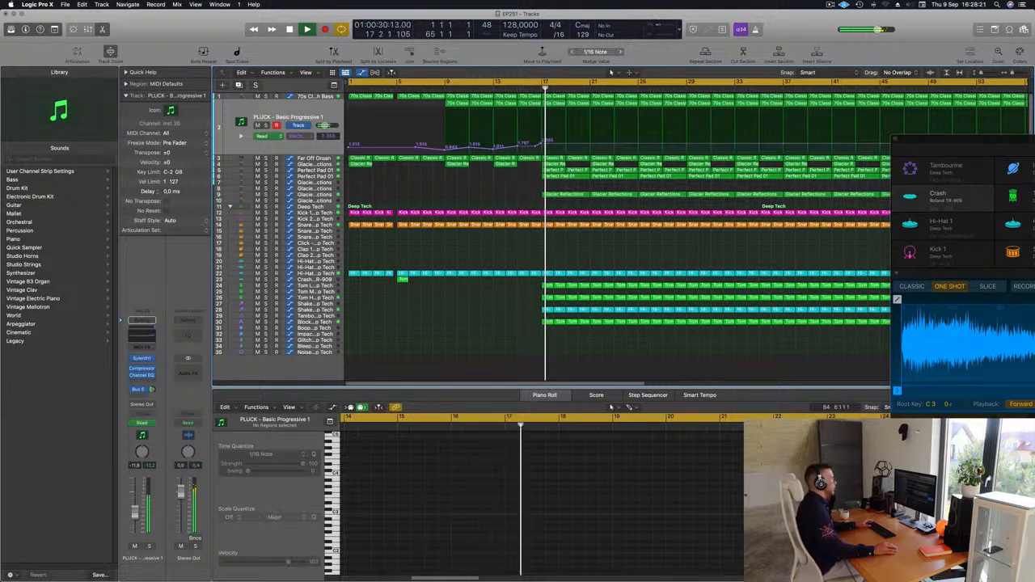
Step: Delete the Glacier Reflections region and the upper Perfect Pad 01 track's first region at bar 17
click(554, 177)
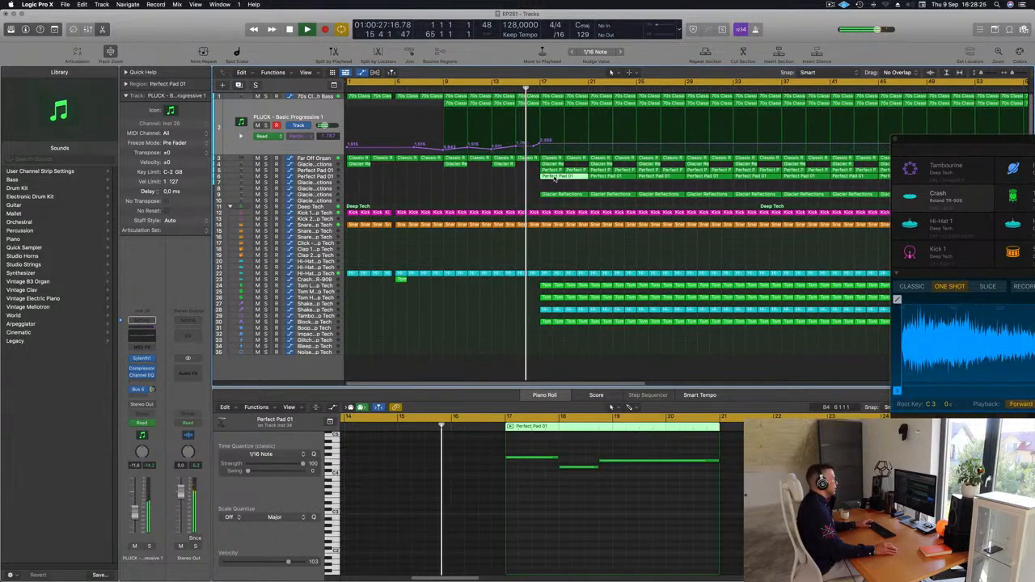
click(563, 195)
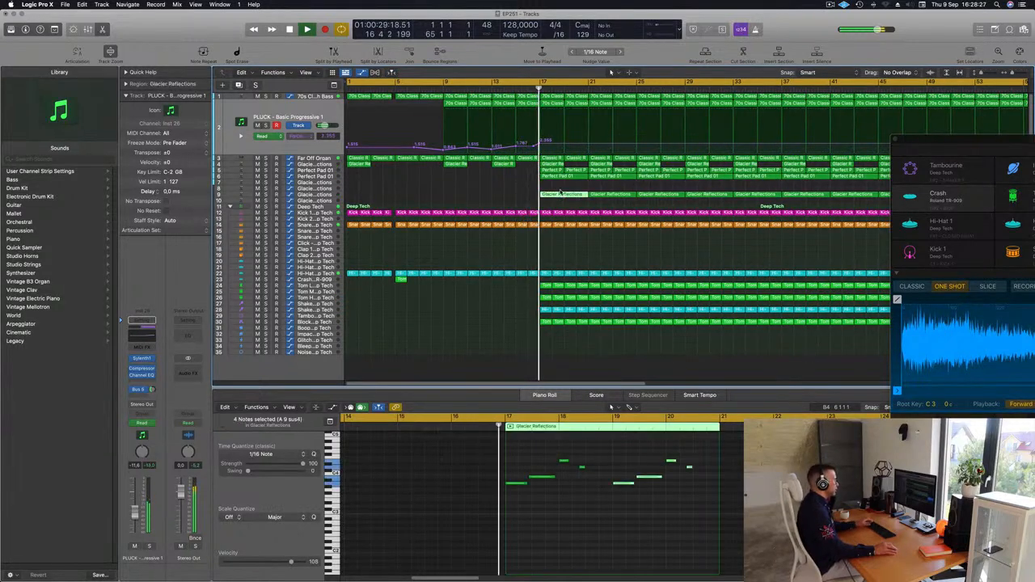
key(Delete)
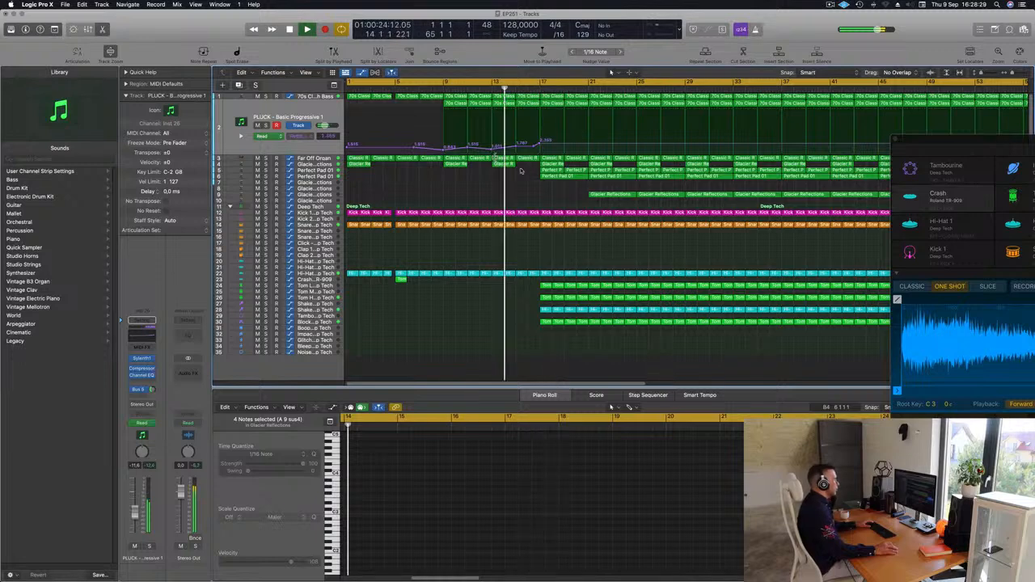
click(550, 172)
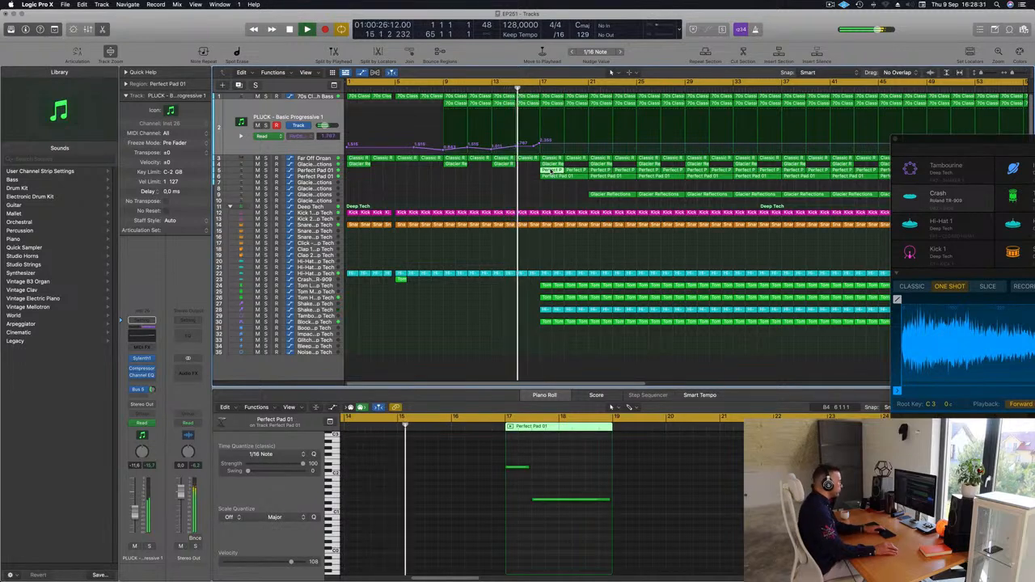
key(Delete)
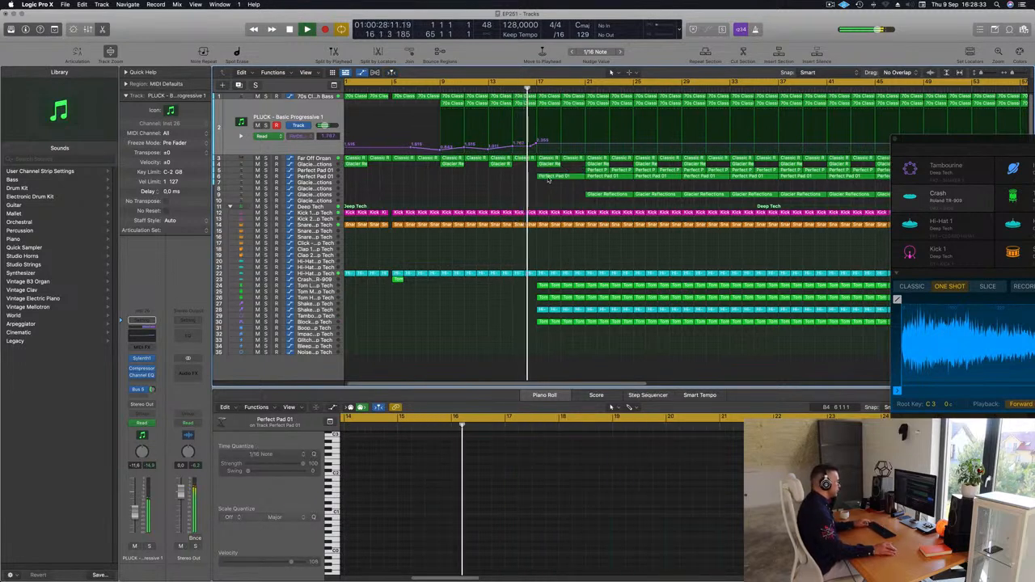
click(548, 178)
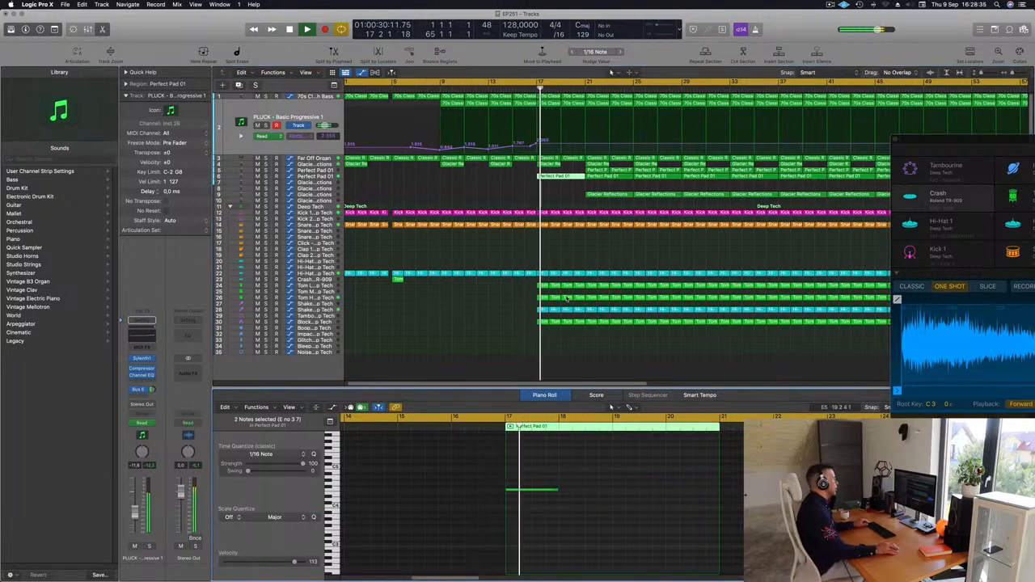
Step: Delete the Tom and Block regions in bars 17 to 21 while playing back from before that section
key(super+Left)
key(super+Left)
key(super+Left)
key(super+Left)
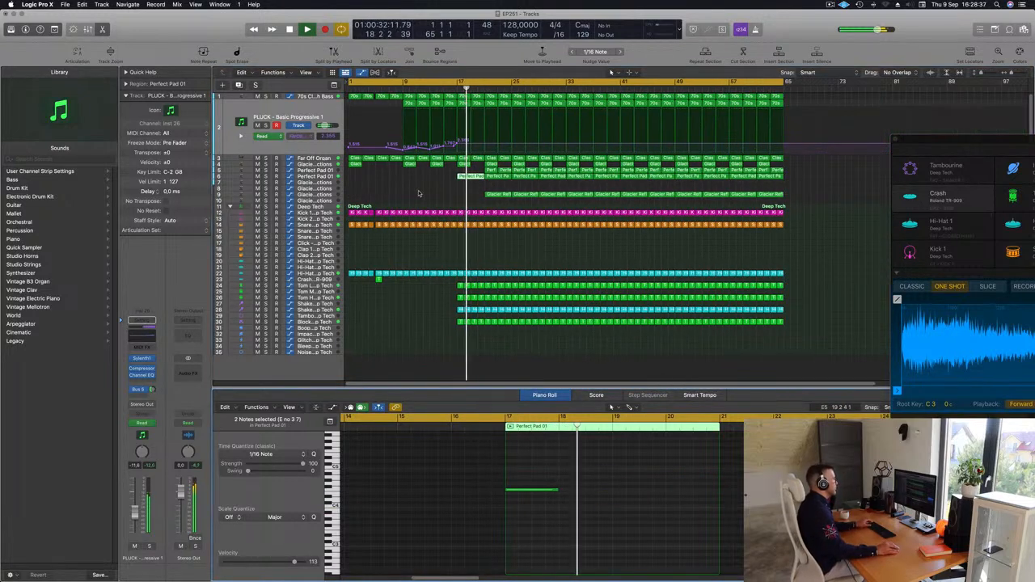
click(417, 91)
drag(445, 282, 487, 300)
key(Delete)
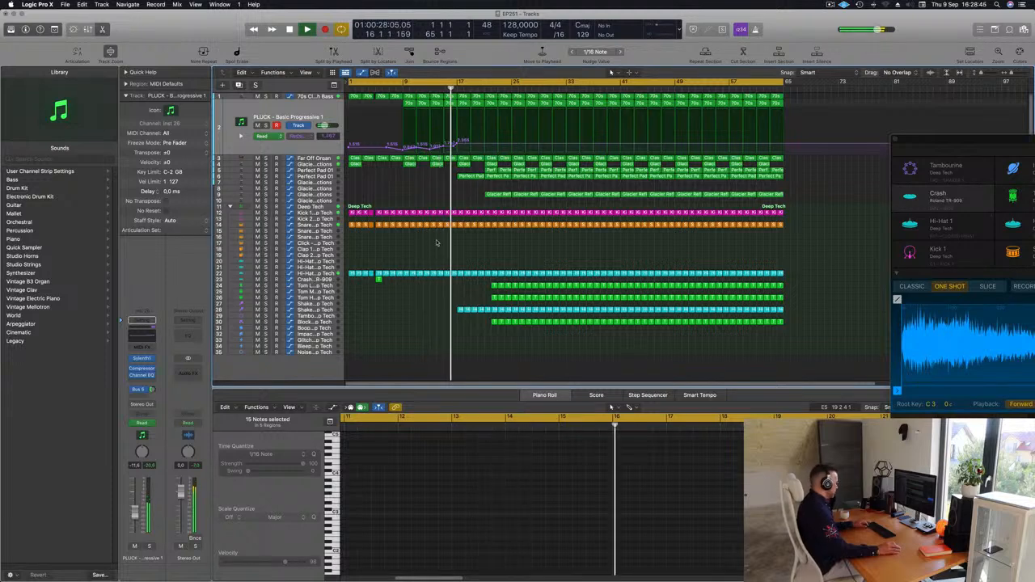
Step: Rename and recolor all regions in the arrangement after their tracks
key(super+a)
right_click(515, 276)
click(519, 277)
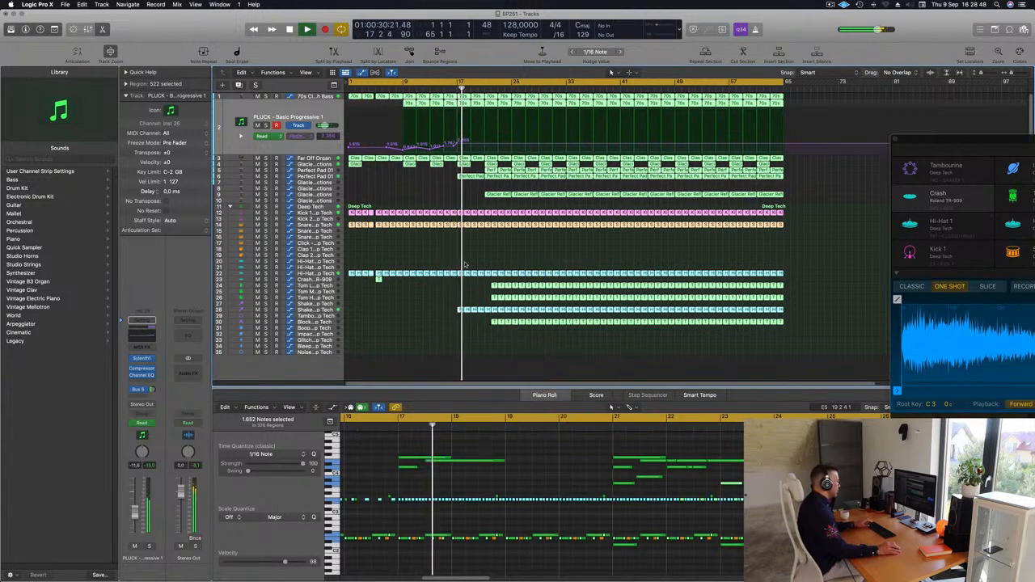
right_click(507, 275)
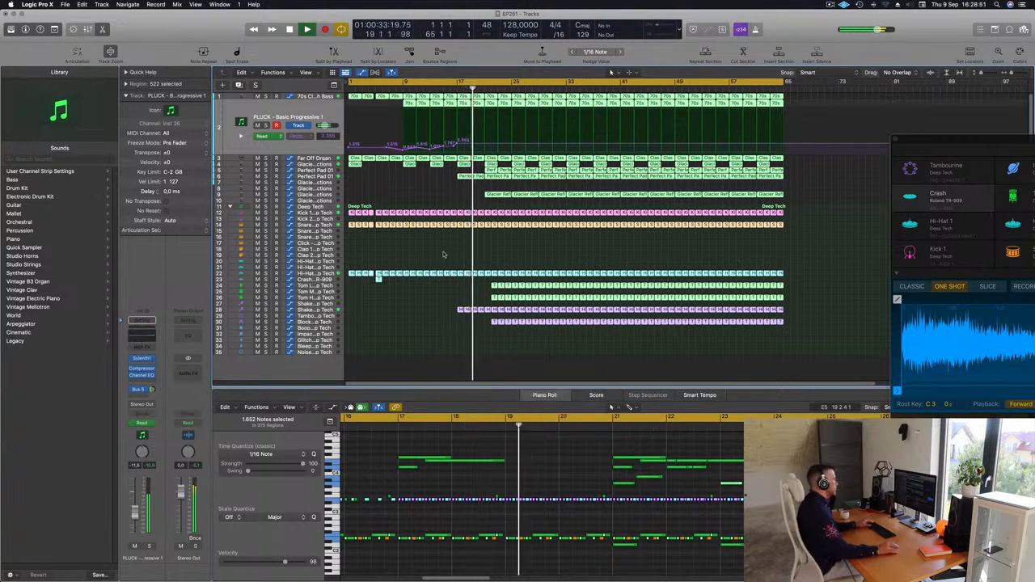
click(515, 283)
Step: Cut a short gap across all tracks just before bar 17, splitting the crossing notes, and play through it
click(450, 242)
click(443, 91)
key(super+Right)
key(super+Left)
key(super+Left)
key(super+Right)
key(super+Right)
key(super+Right)
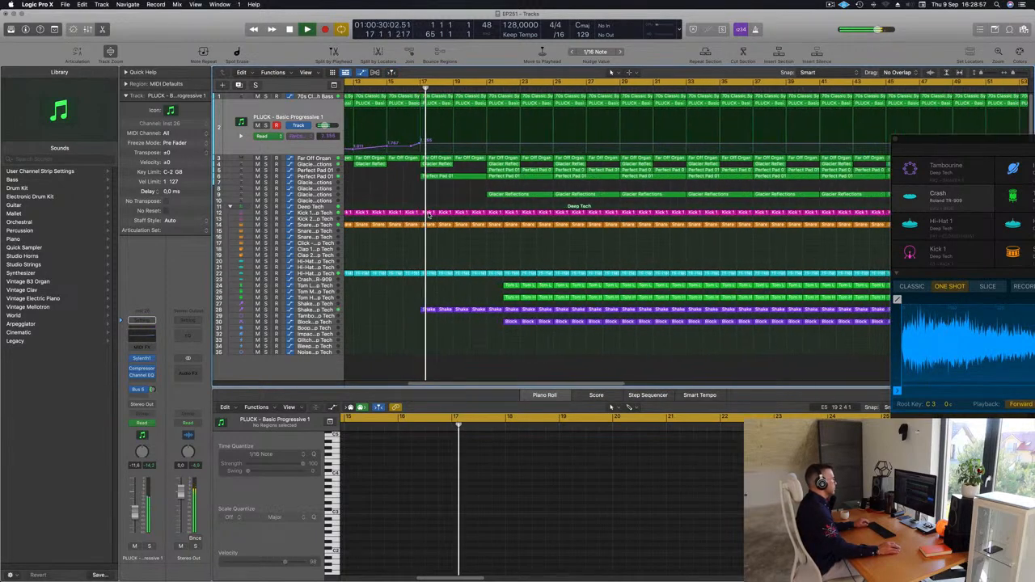
key(super+Left)
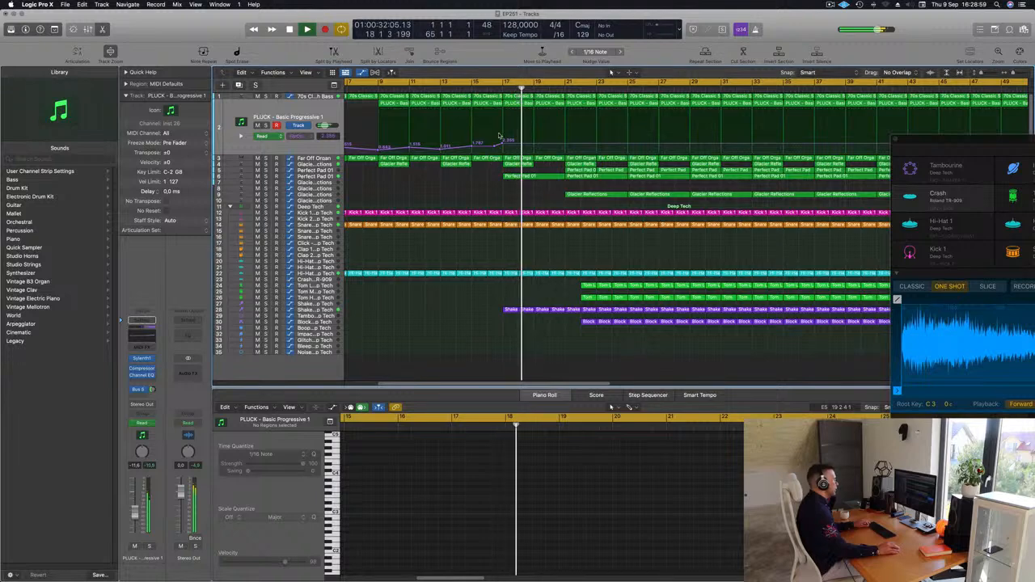
drag(499, 287, 502, 97)
key(Delete)
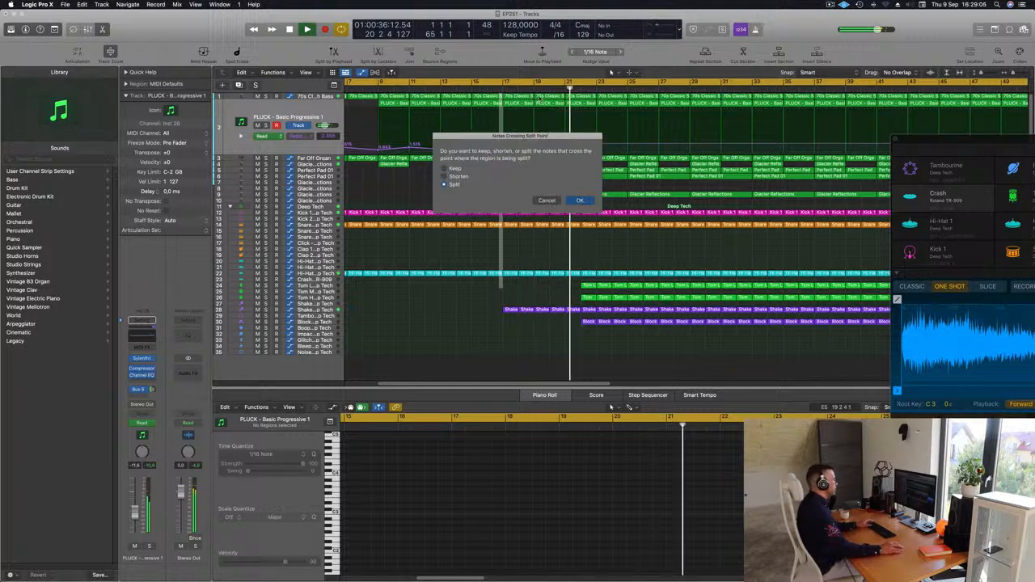
key(Return)
click(471, 90)
scroll(487, 184, up, 5)
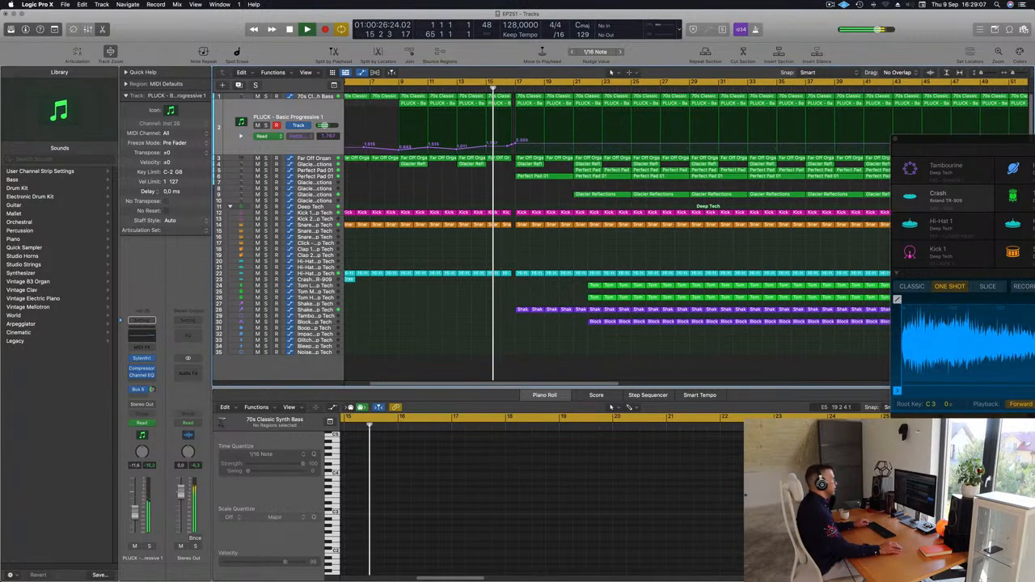
scroll(488, 183, down, 5)
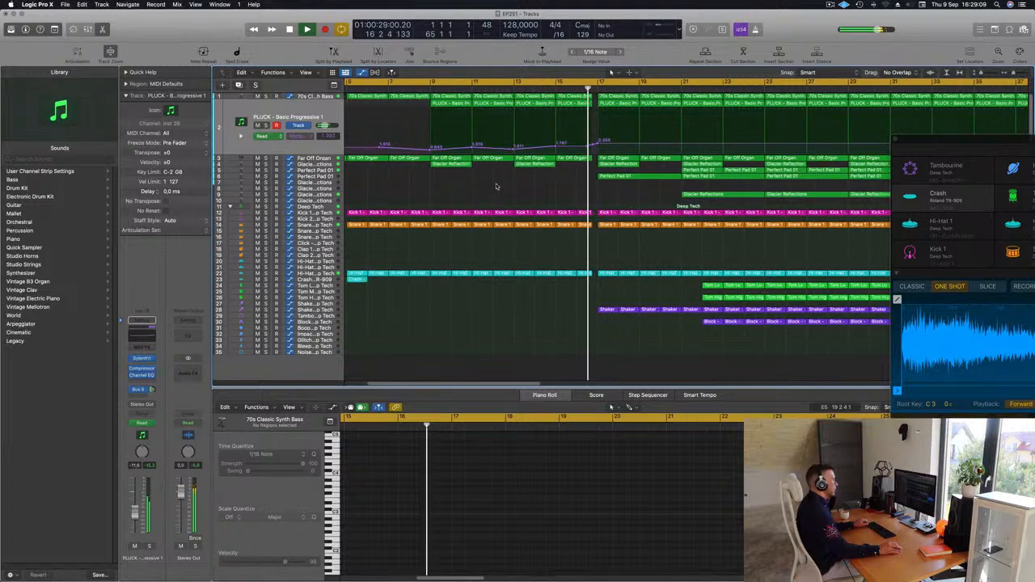
Step: Delete the Glacier Reflections and Perfect Pad 01 regions in bars 21 to 24 on their three tracks
scroll(536, 186, down, 5)
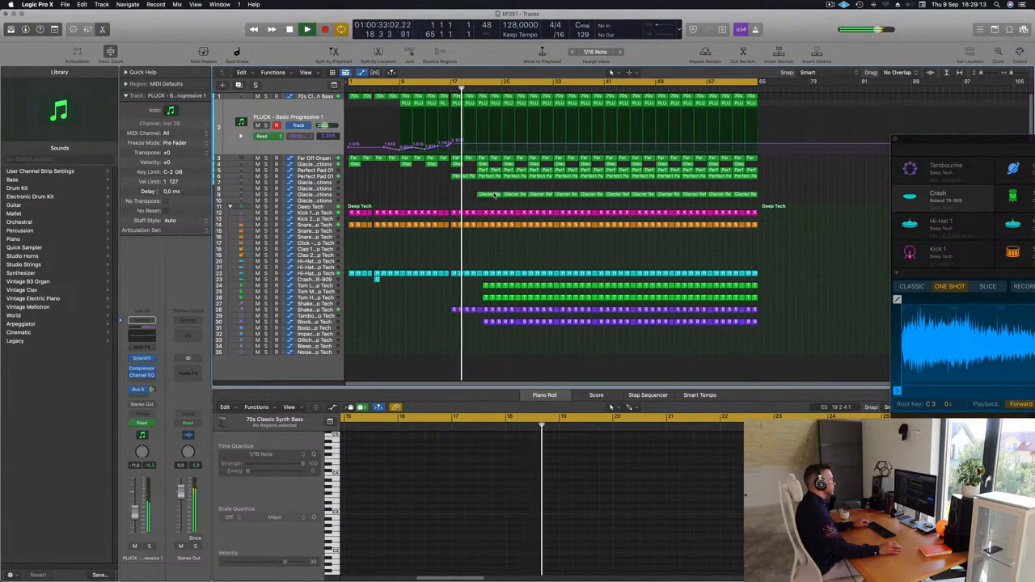
click(494, 195)
key(Delete)
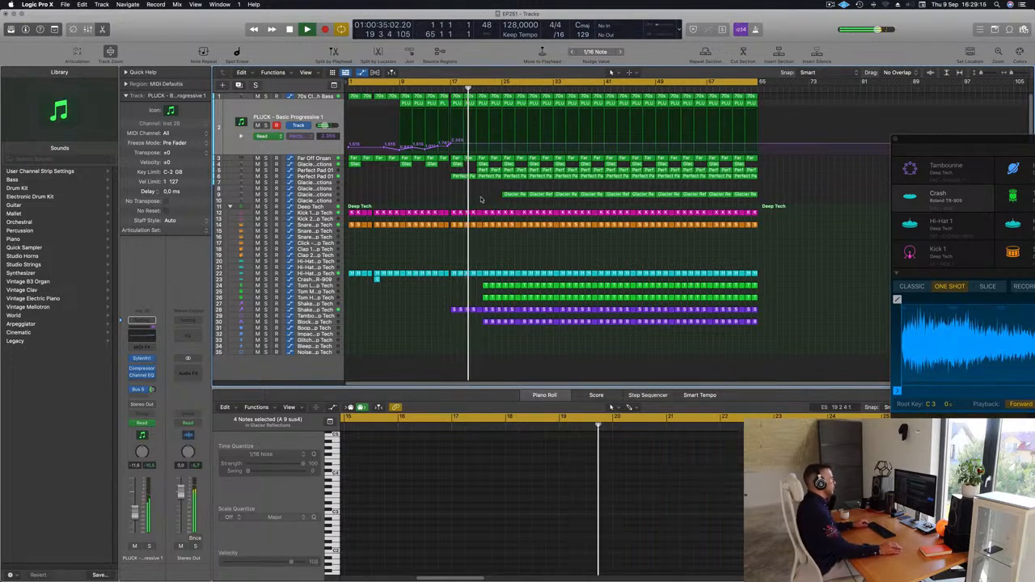
scroll(482, 199, up, 1)
scroll(485, 190, left, 1)
click(490, 172)
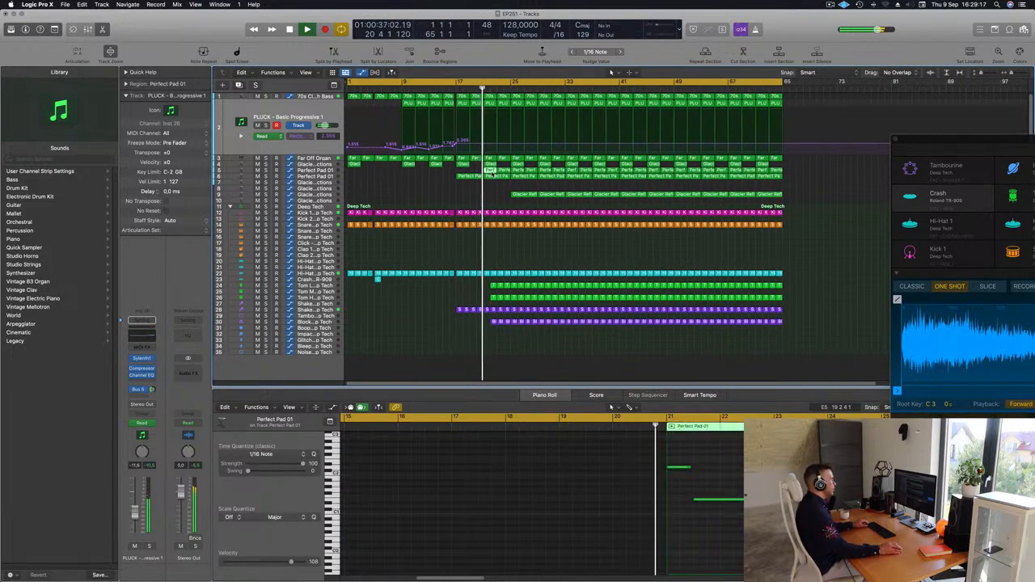
click(451, 89)
drag(490, 193, 503, 169)
key(BackSpace)
Step: Delete the Tom and Block regions at bar 22 so these parts enter at bar 23
scroll(497, 217, up, 3)
scroll(497, 217, up, 3)
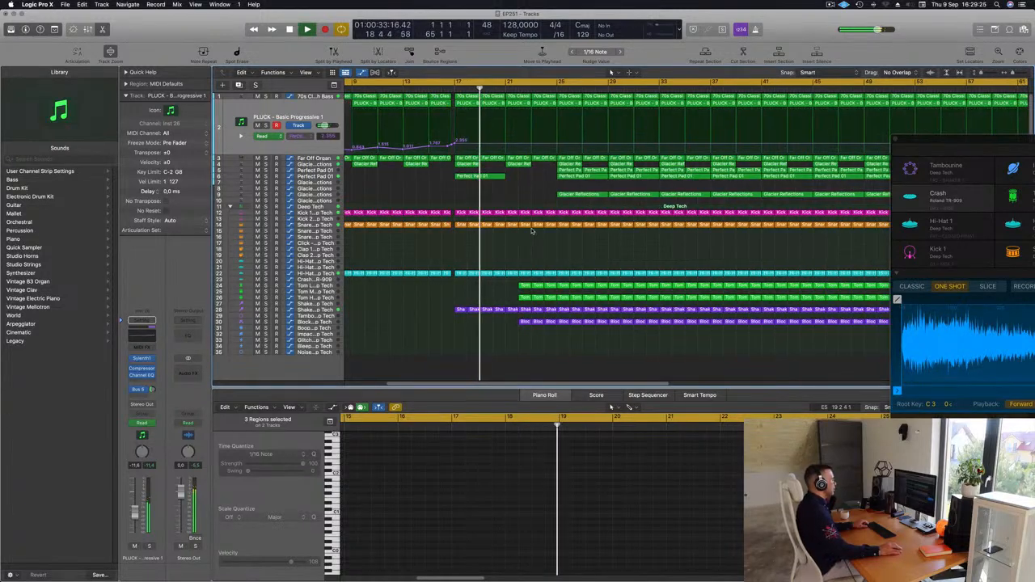
drag(519, 300, 525, 284)
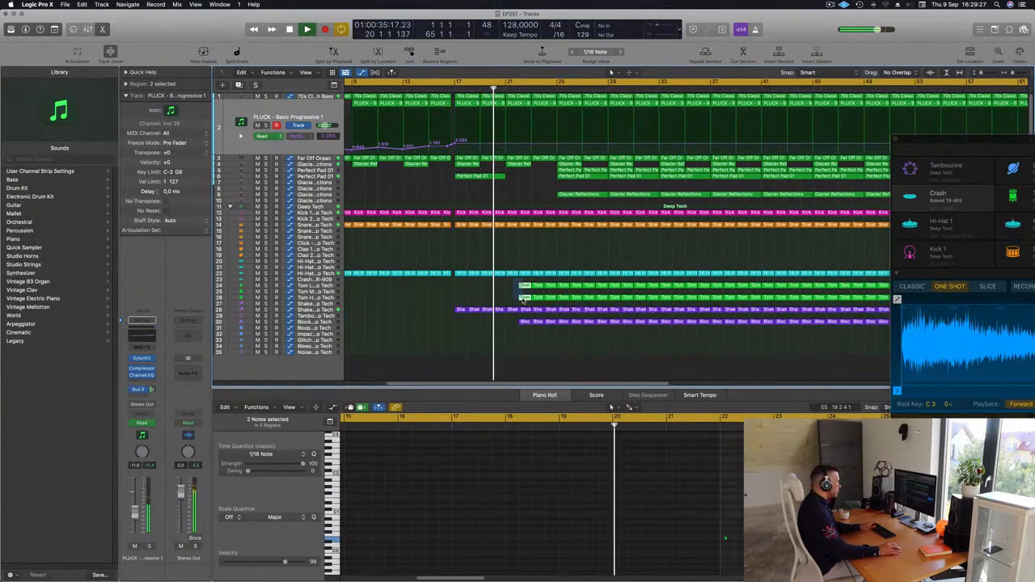
key(BackSpace)
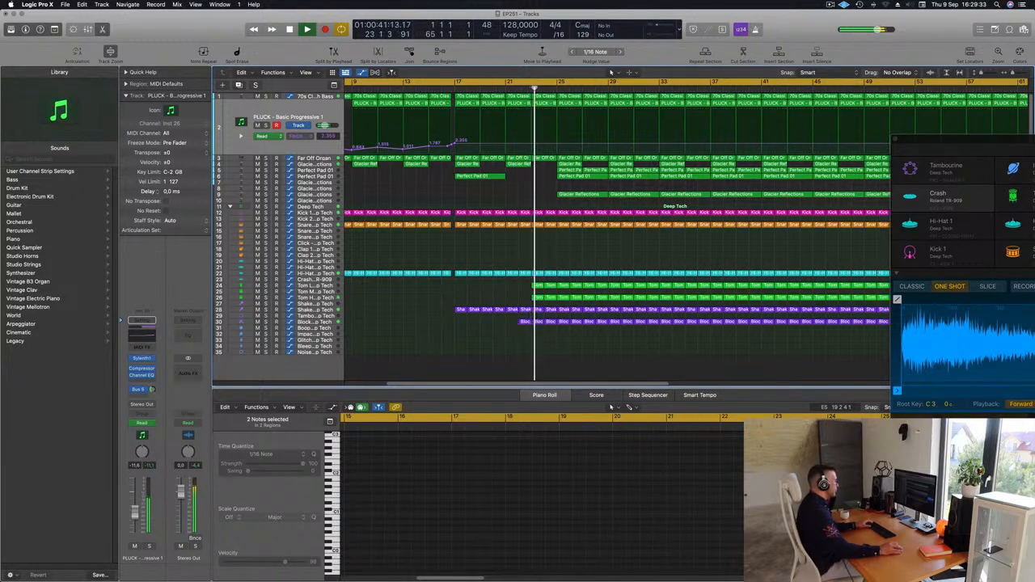
click(488, 89)
click(523, 321)
key(BackSpace)
Step: Delete the hi-hat, tom and shaker regions in bars 23 and 24 and play through the section
drag(537, 268, 538, 296)
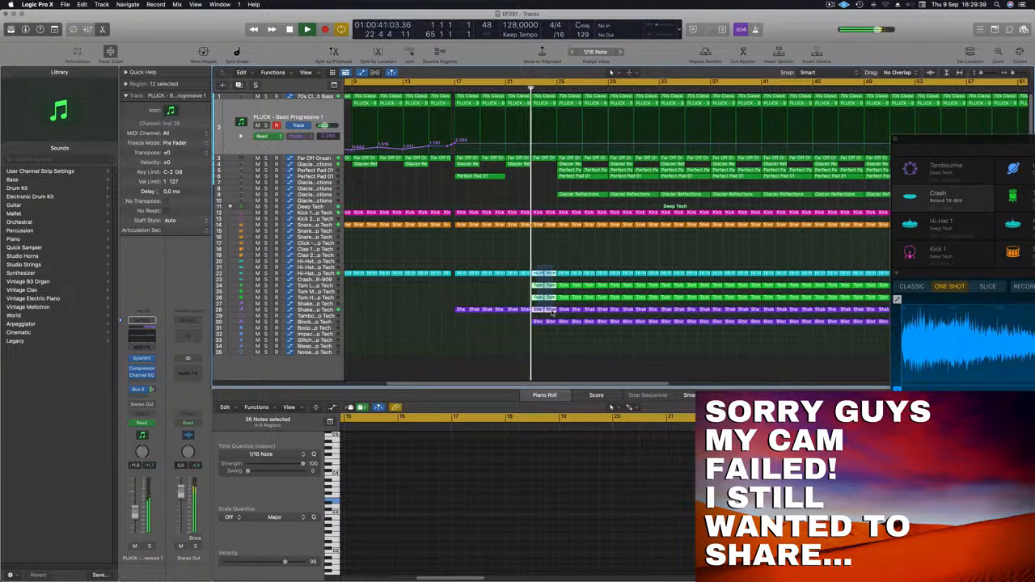
key(BackSpace)
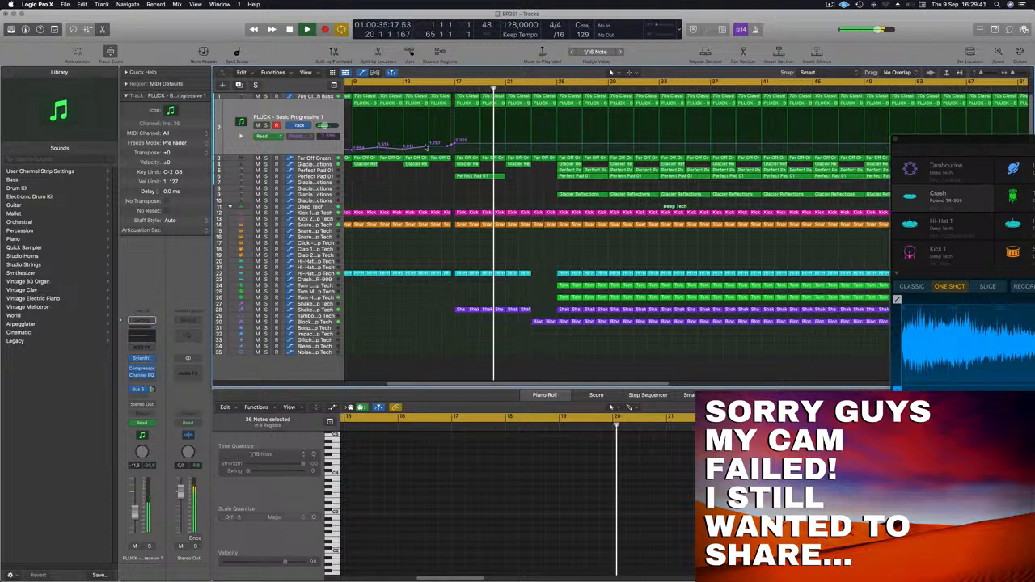
scroll(526, 247, right, 1)
scroll(533, 254, left, 2)
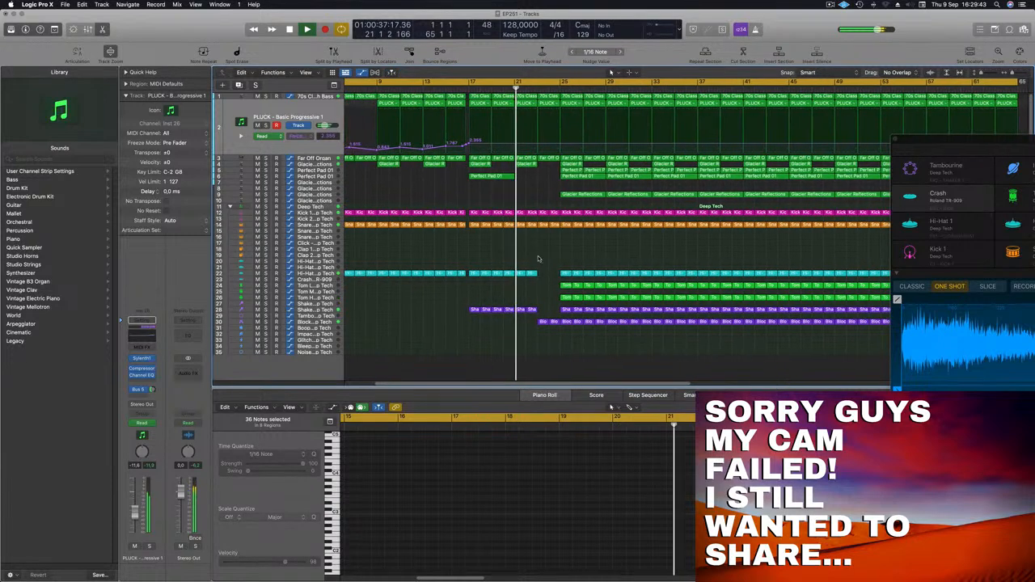
scroll(570, 258, left, 3)
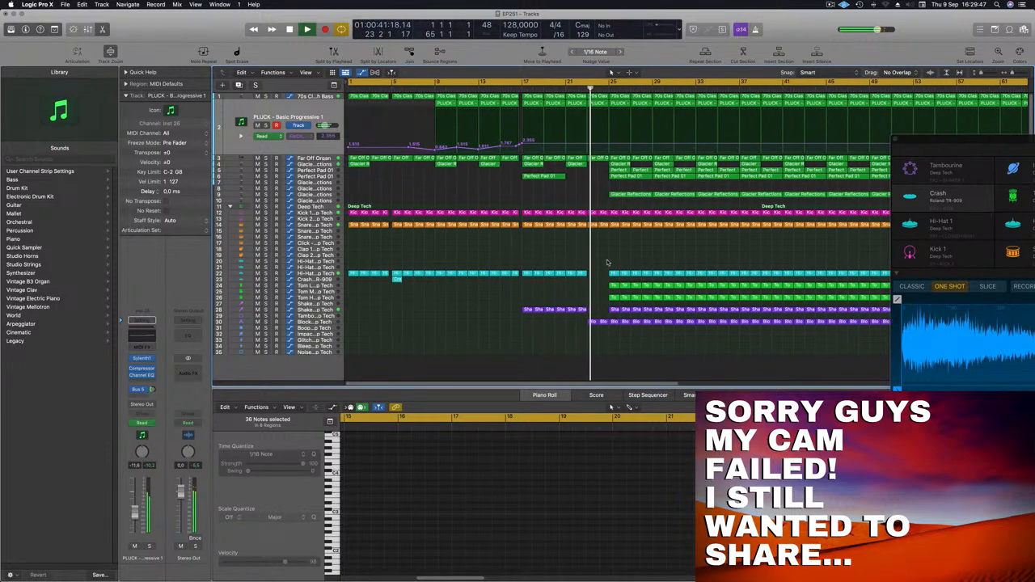
click(573, 92)
Step: Lower the Block track's volume to -11.6 dB and play from bar 21 to check the balance
click(315, 322)
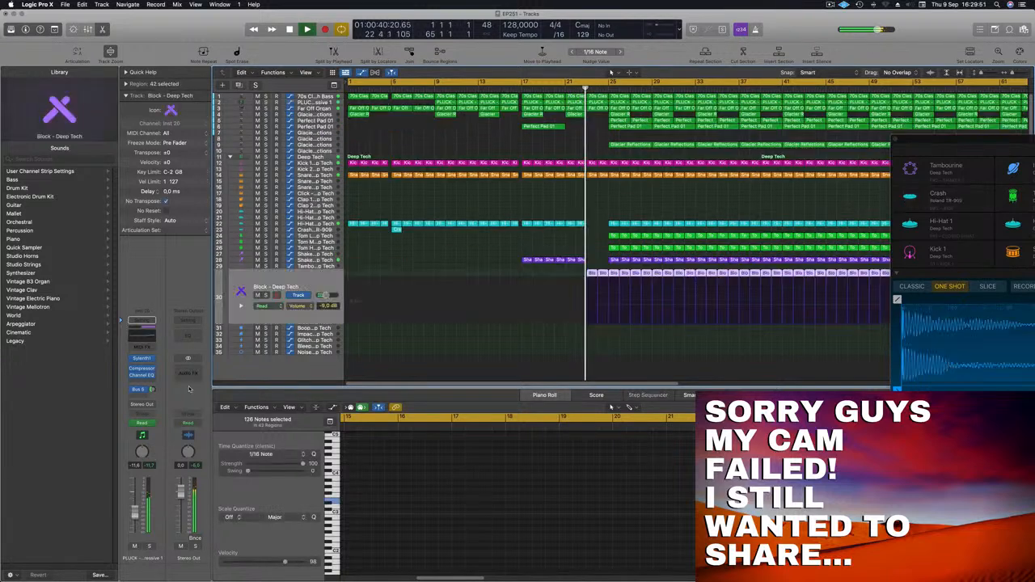
drag(135, 509, 135, 512)
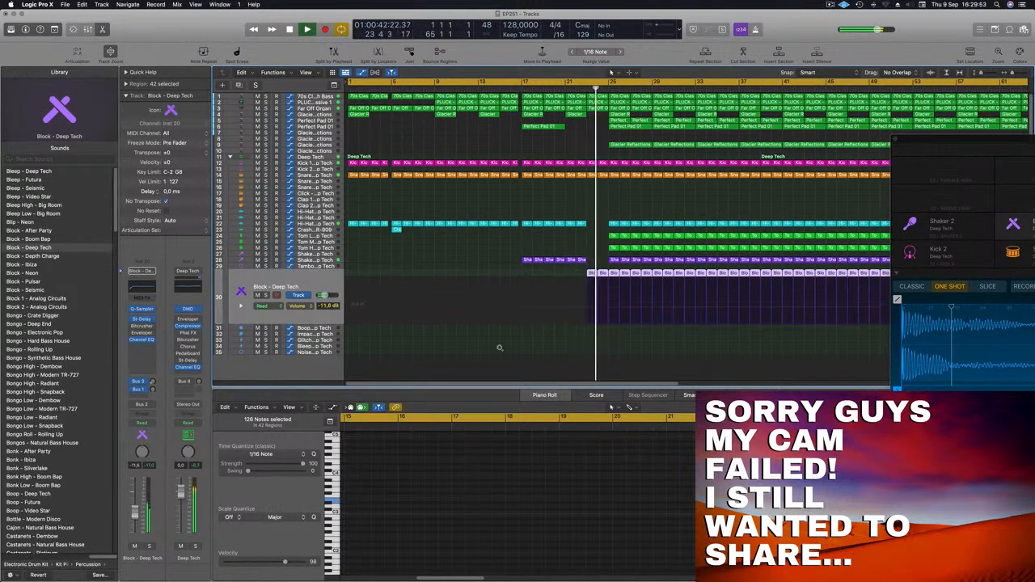
key(super+Left)
key(super+Left)
key(super+Right)
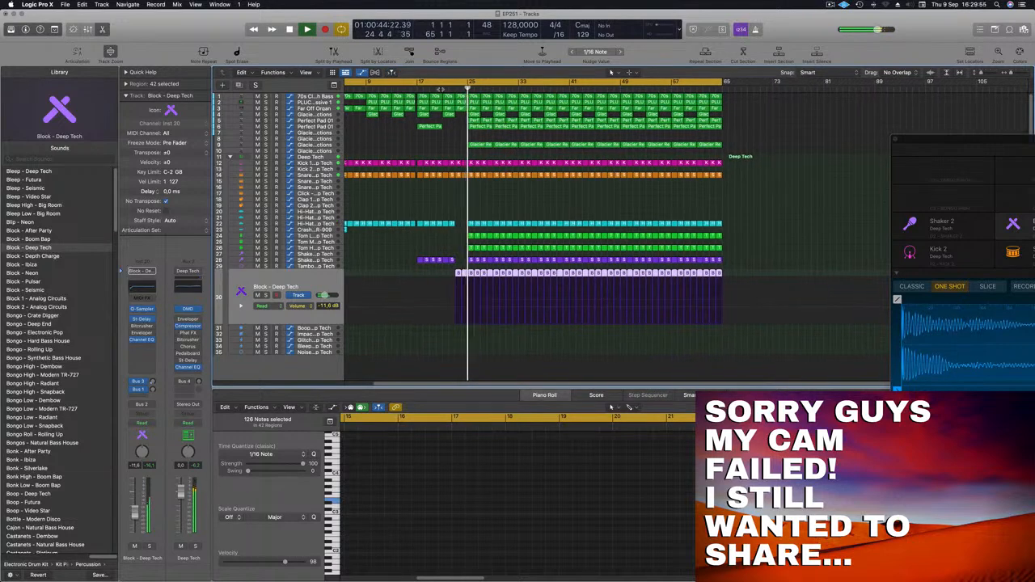
click(440, 89)
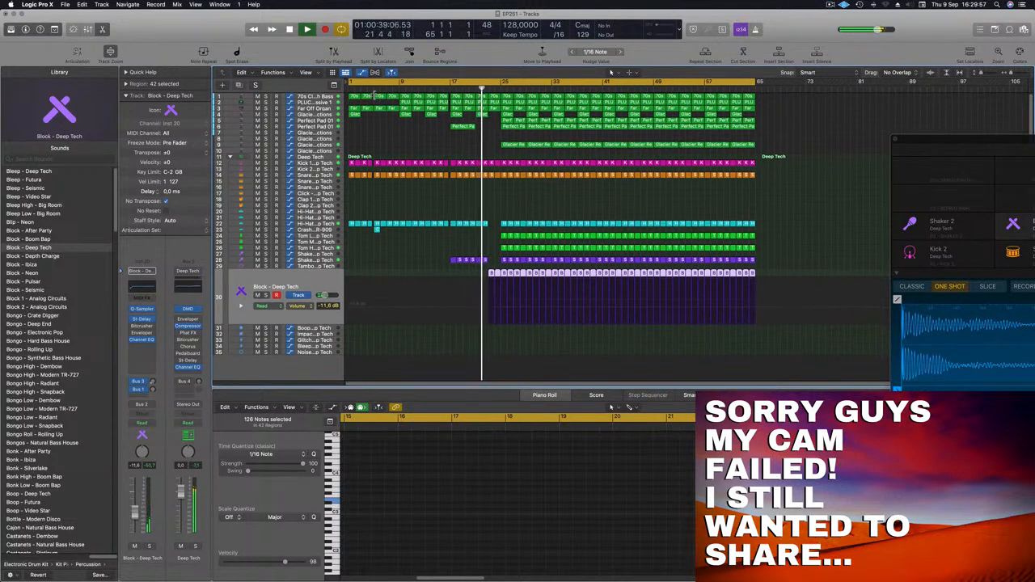
Step: Add pluck filter cutoff automation points that dip at bar 23 and rise to about 2.607 near bar 27
click(316, 103)
click(489, 146)
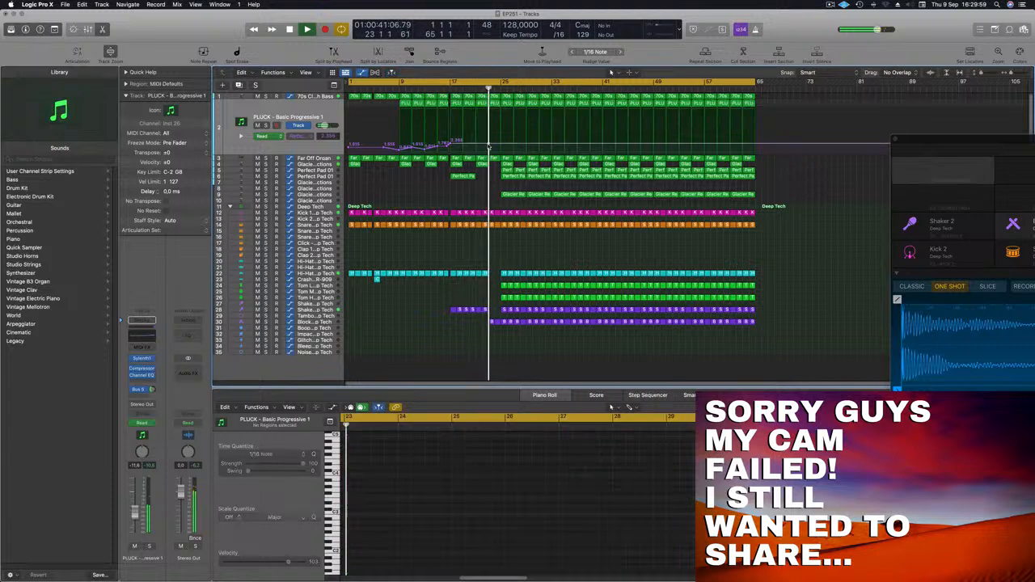
drag(488, 146, 512, 142)
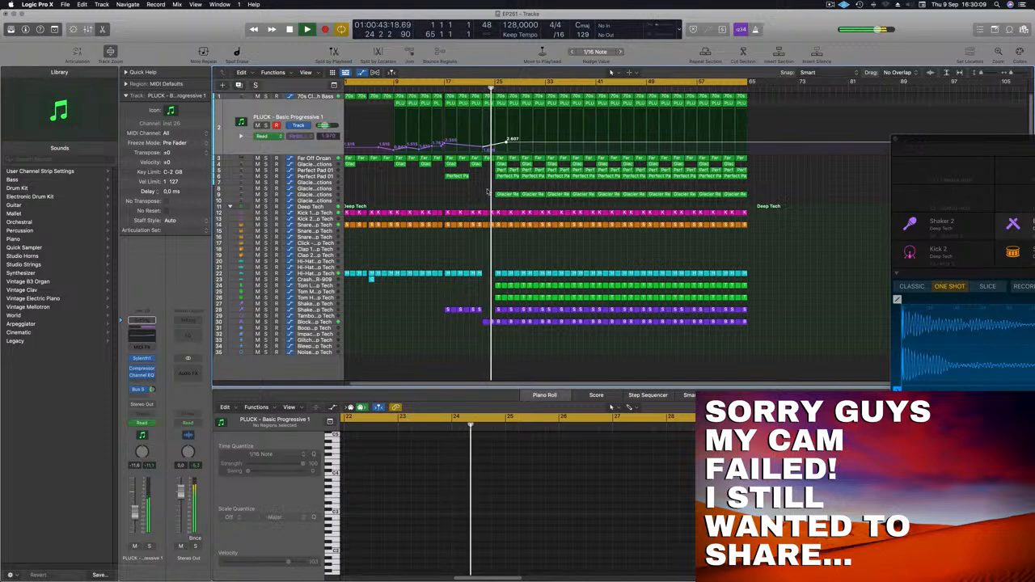
key(super+Right)
key(super+Right)
key(super+Left)
key(super+Left)
key(super+Left)
key(super+Right)
key(super+Right)
key(super+Left)
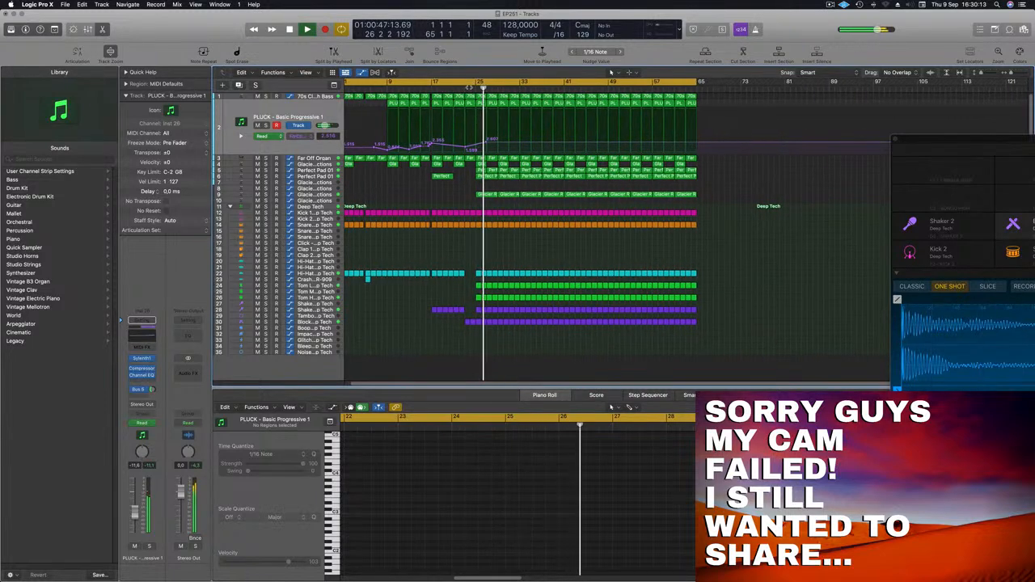
click(449, 89)
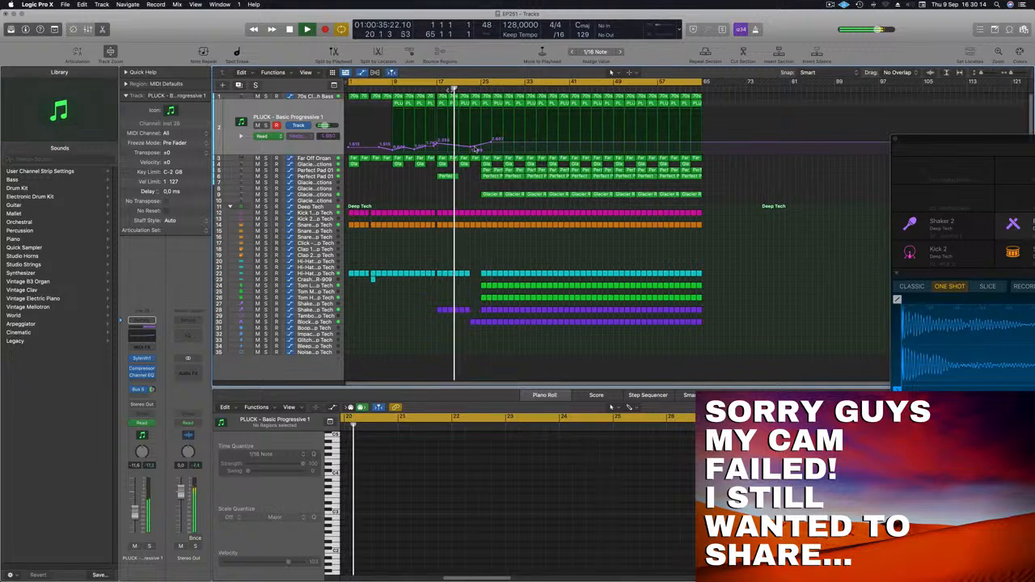
Step: Delete the Glacier Reflections and Perfect Pad 01 regions in bars 25 to 28 on tracks 4 to 6
click(490, 195)
drag(490, 182, 495, 165)
key(Delete)
key(Return)
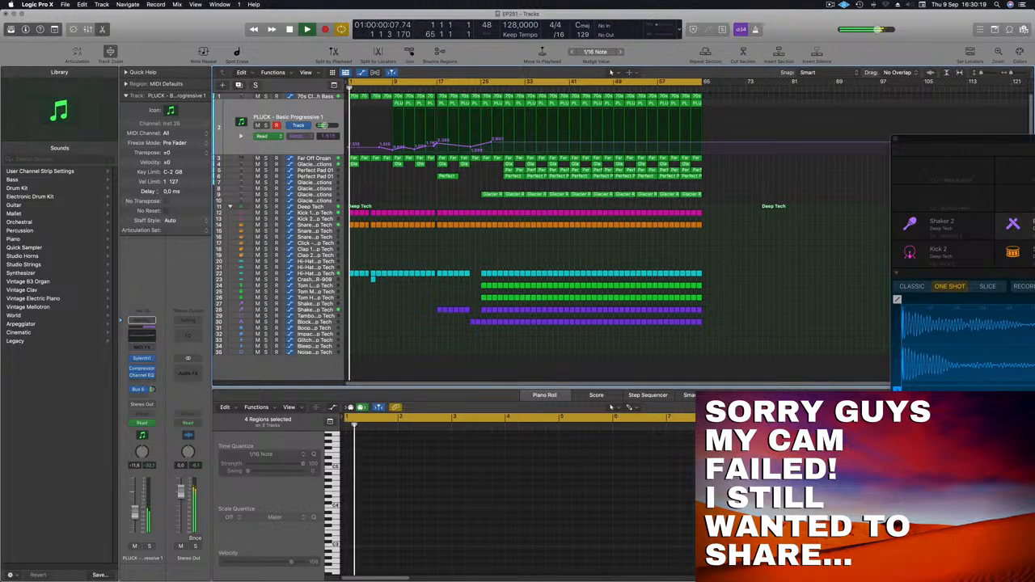
click(471, 87)
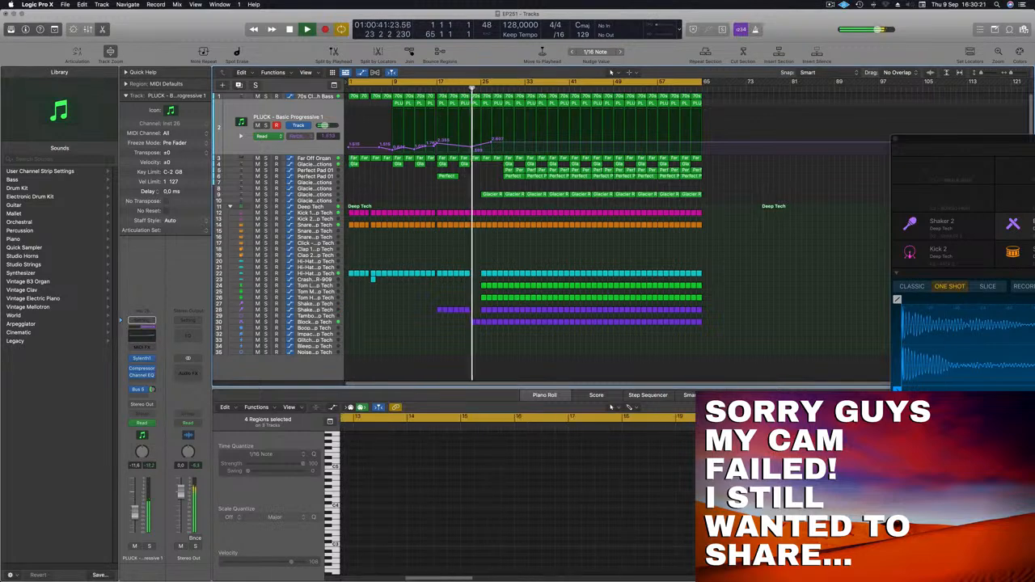
Step: Delete all drum regions except the kick in bars 25 to 28 and play through the break
scroll(503, 189, up, 1)
drag(485, 221, 503, 343)
key(Delete)
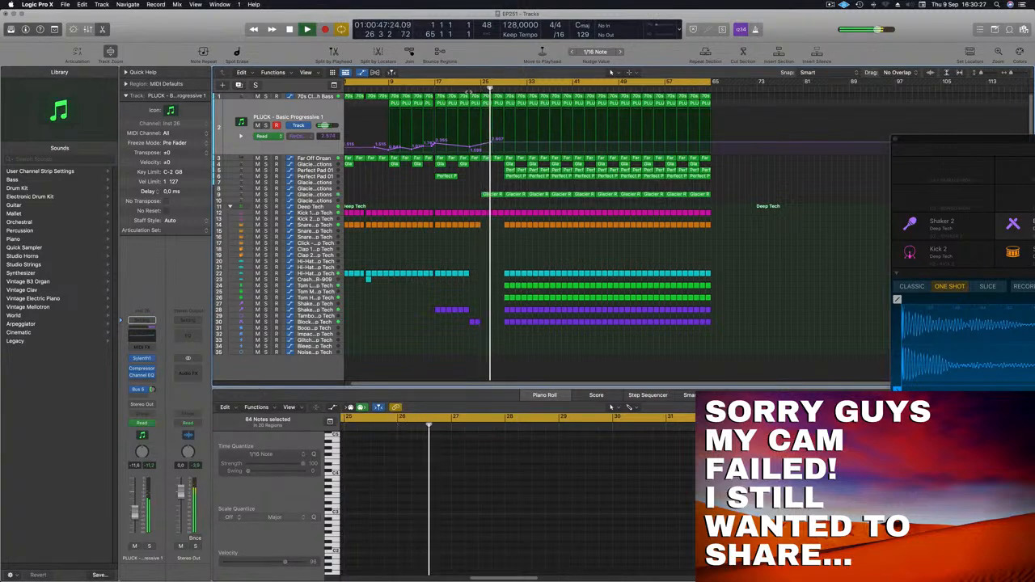
click(469, 90)
scroll(459, 172, up, 3)
scroll(459, 172, down, 3)
scroll(460, 172, up, 4)
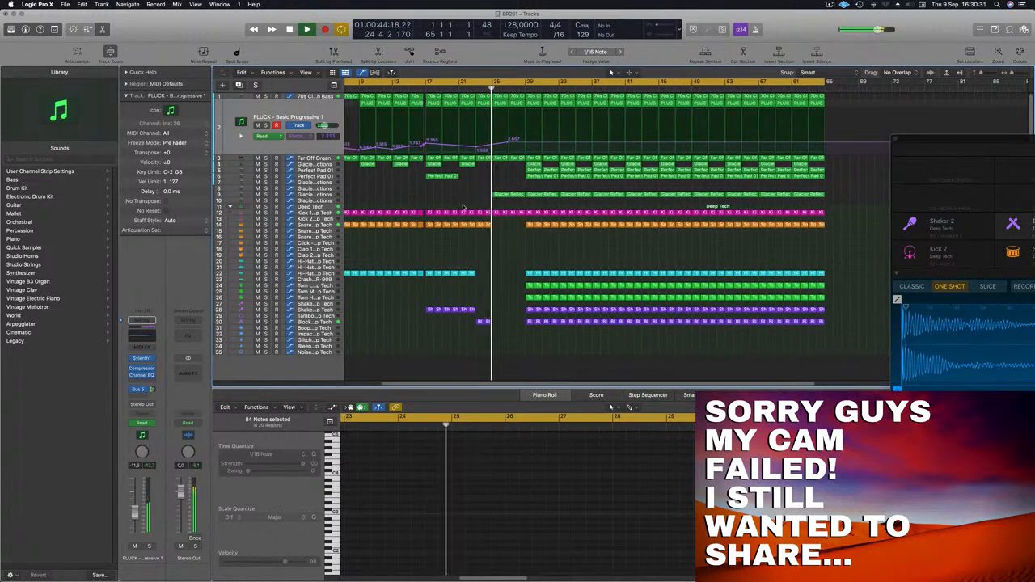
Step: Move the last pluck filter cutoff point to bar 25 and lower it to 0.759
scroll(461, 207, down, 3)
drag(501, 139, 497, 149)
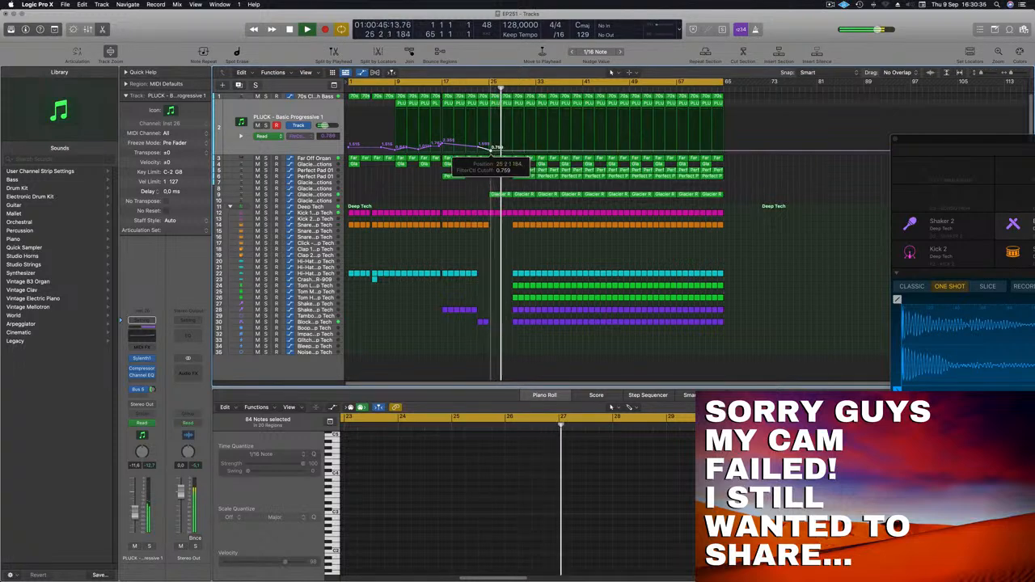
click(465, 89)
Step: Delete the remaining Glacier Reflections region at bar 25 and bring the Perfect Pad 01 regions from bar 29 to bar 25 on both pad tracks
click(498, 195)
key(Delete)
click(524, 177)
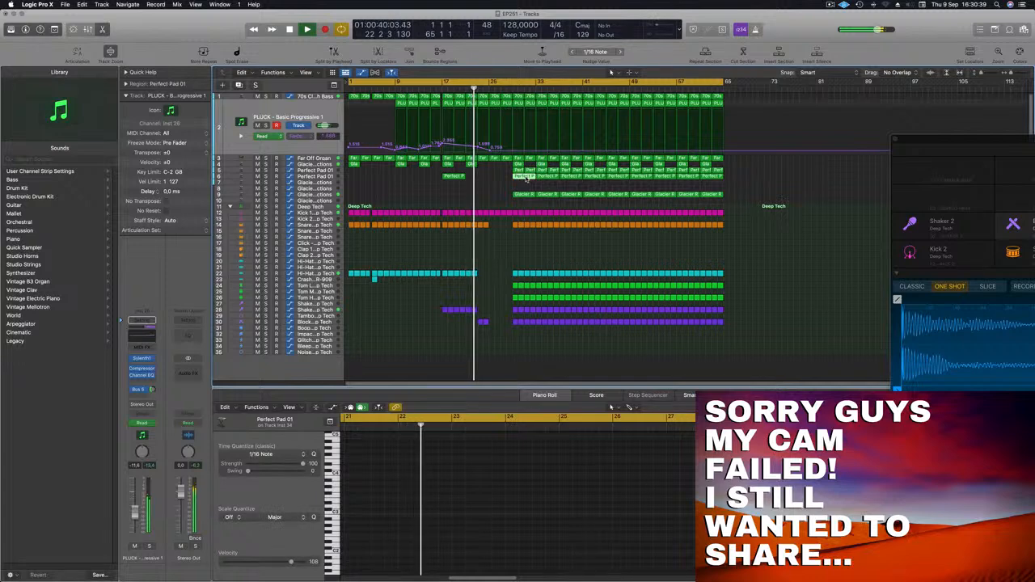
drag(523, 177, 493, 178)
click(519, 171)
scroll(485, 183, down, 2)
scroll(482, 198, up, 4)
scroll(483, 200, down, 4)
scroll(482, 200, up, 2)
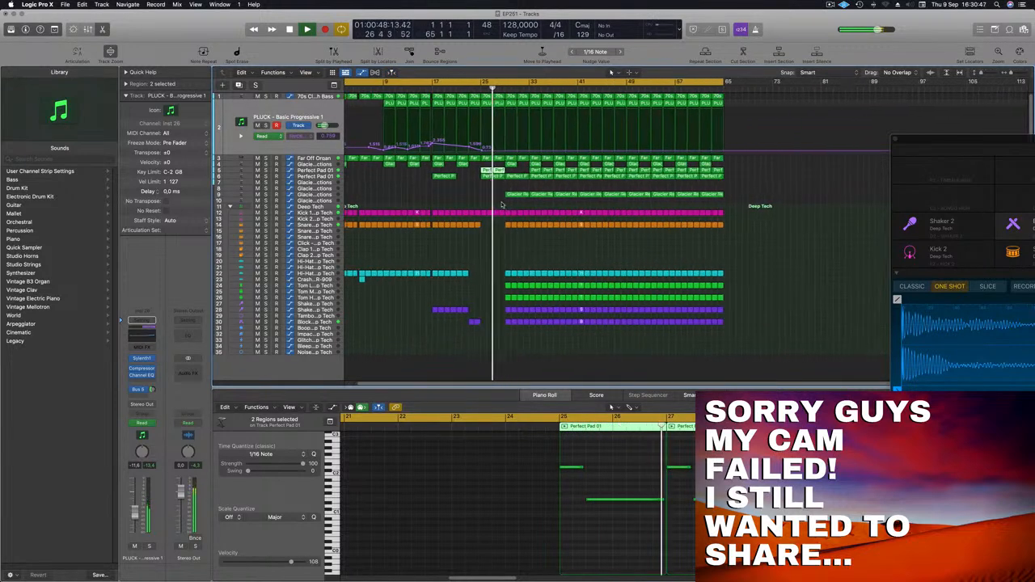
click(472, 88)
Step: Remove the third note of the lower track's Perfect Pad 01 region at bar 25 and lengthen its second note
click(516, 176)
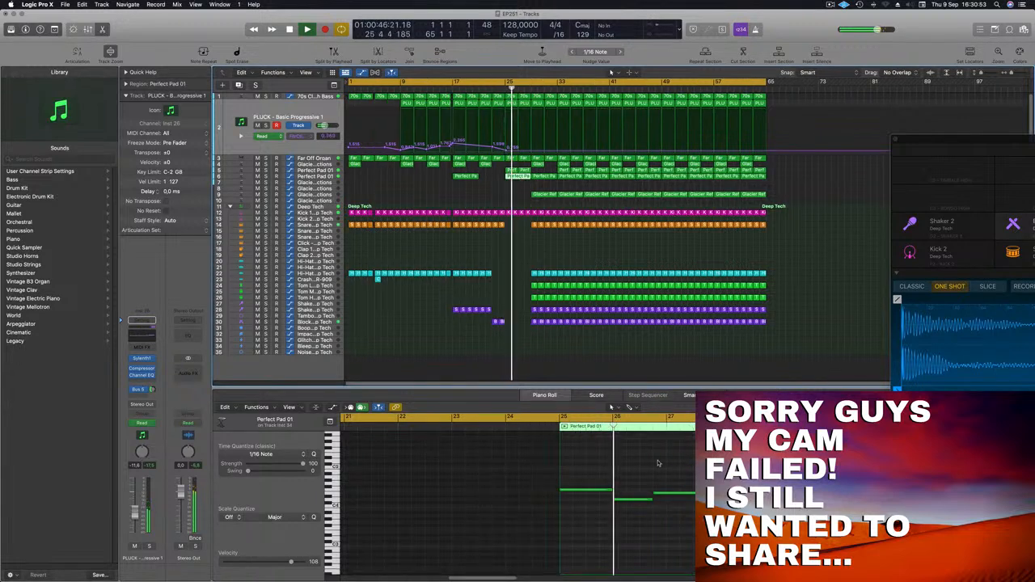
scroll(684, 488, down, 2)
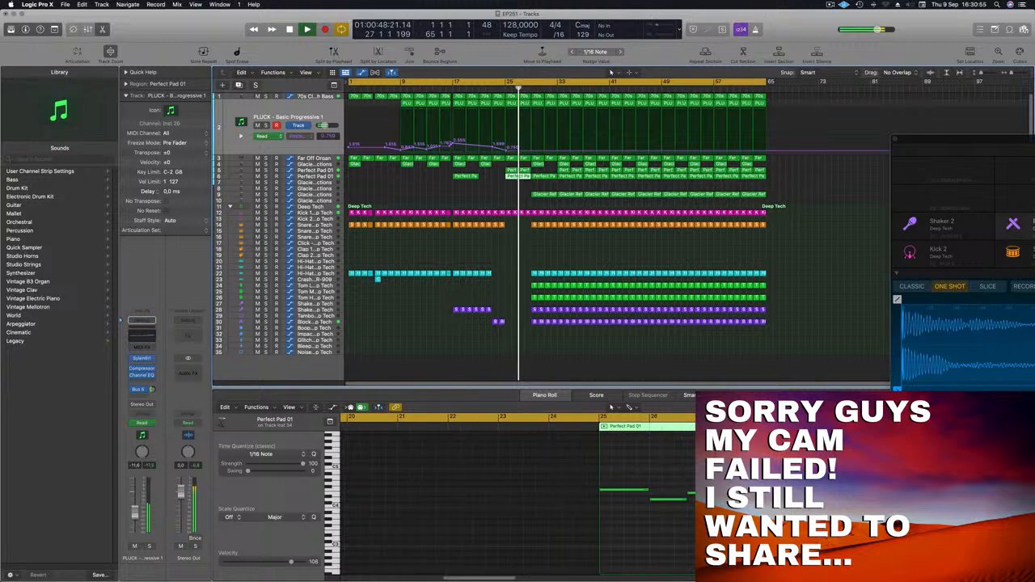
click(699, 493)
drag(698, 494, 708, 493)
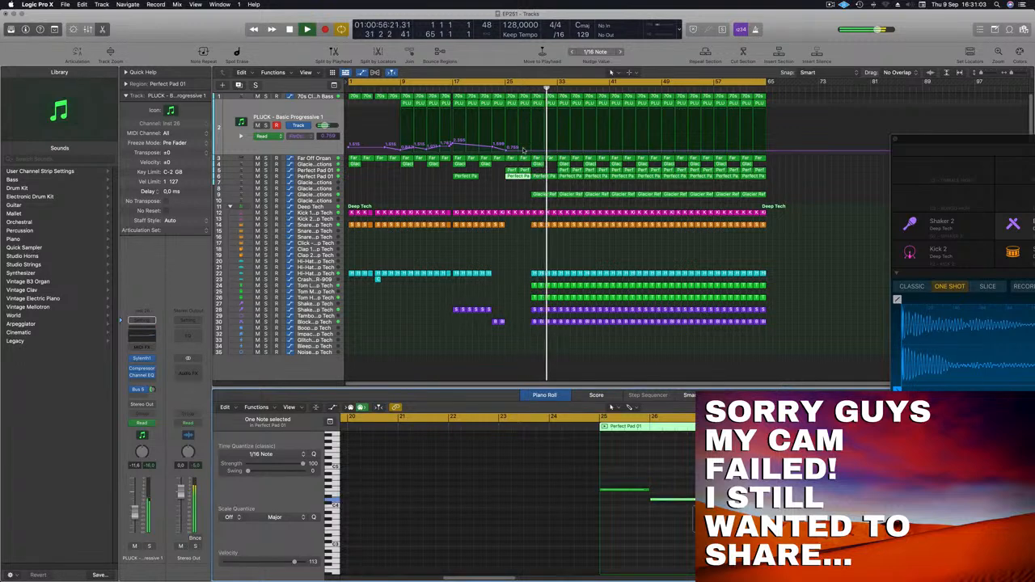
Step: Listen through the break and delete the kick region at bar 28, just before the drums return
click(453, 191)
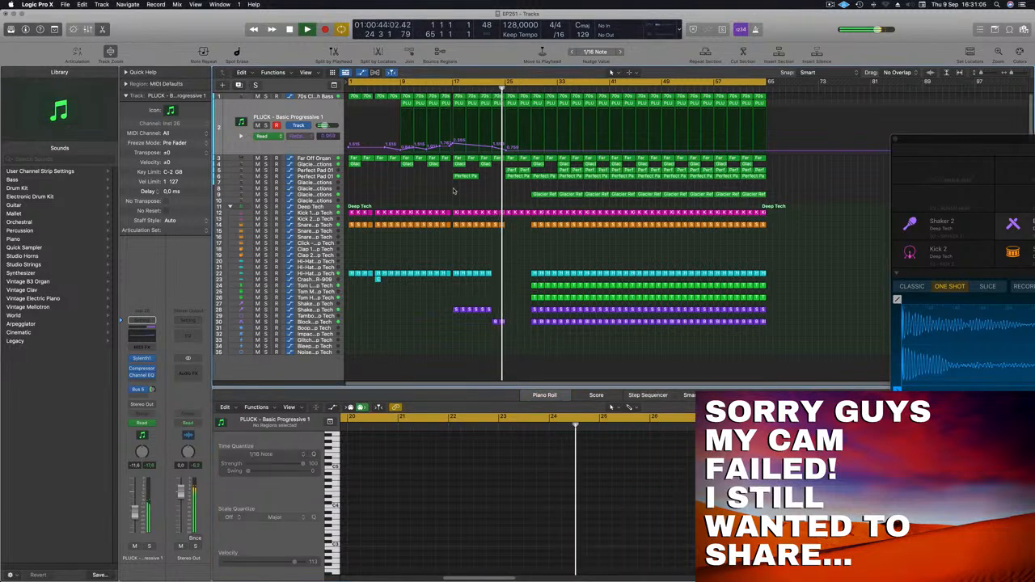
scroll(453, 191, down, 3)
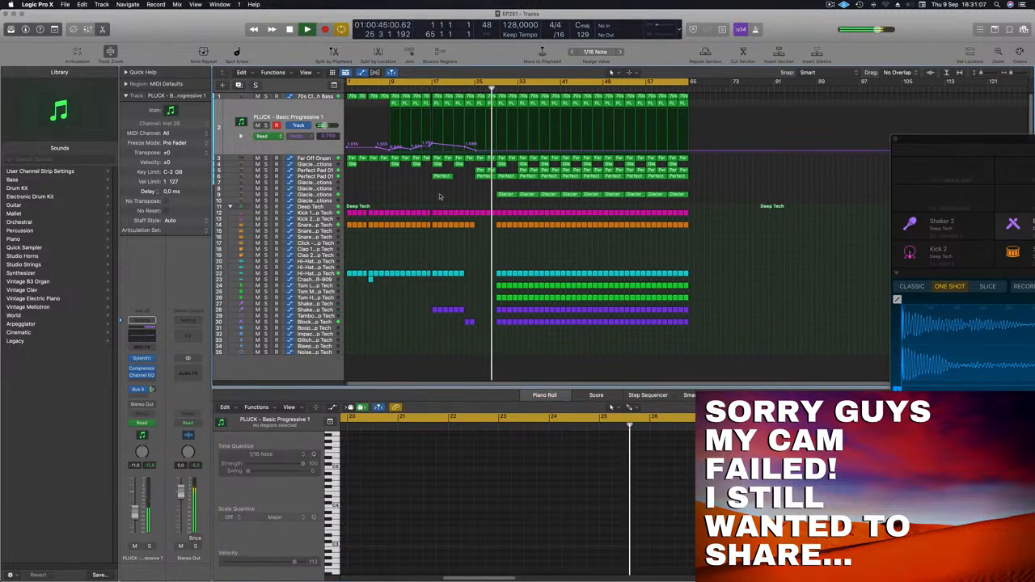
scroll(443, 196, up, 5)
scroll(445, 196, up, 2)
scroll(447, 197, down, 3)
scroll(454, 199, up, 1)
scroll(451, 202, down, 3)
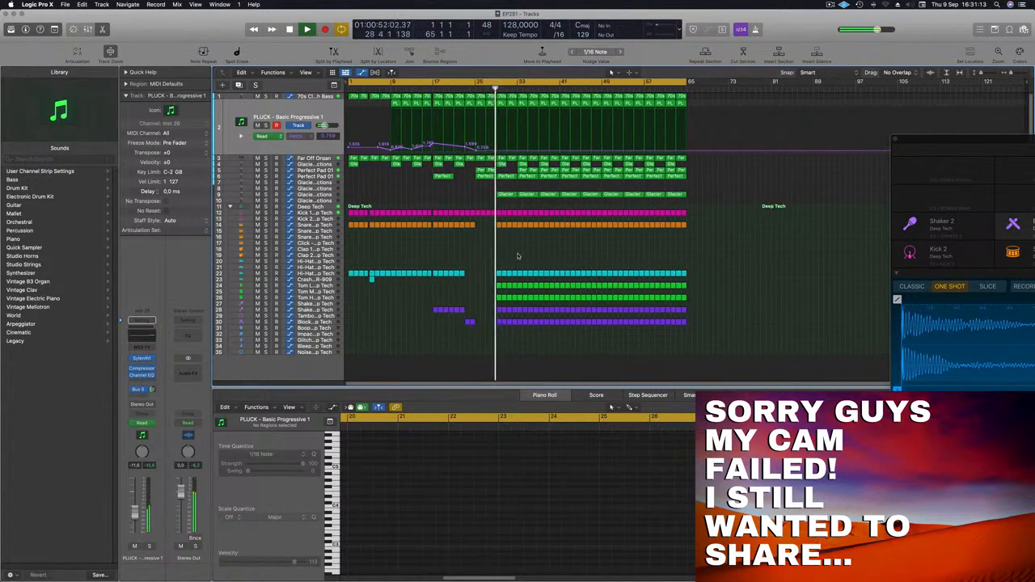
scroll(522, 249, up, 3)
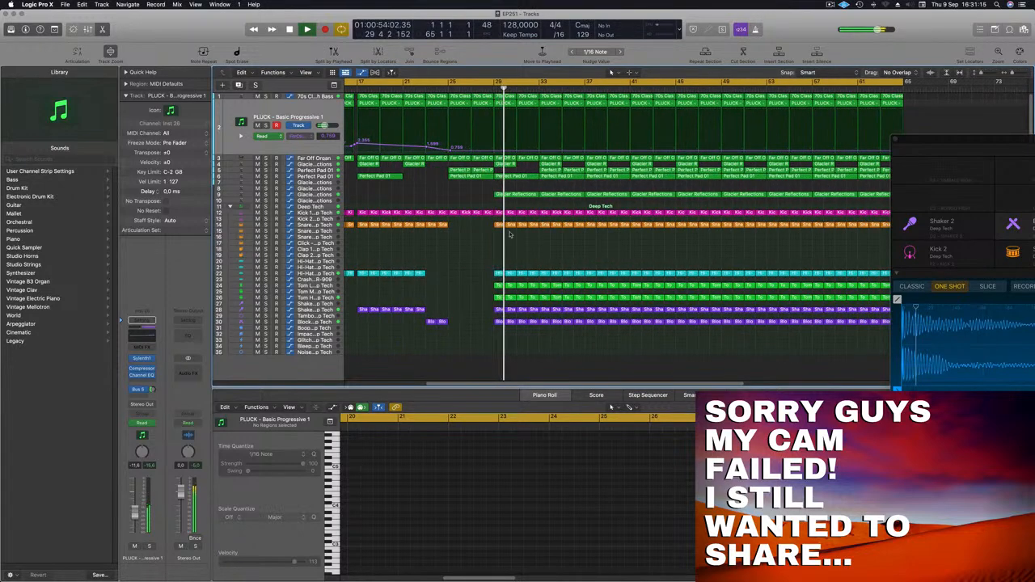
click(487, 214)
key(BackSpace)
click(436, 87)
Step: Delete the two Glacier Reflections regions in bars 29 to 36 and all drum regions in bars 37 to 40
drag(510, 189, 559, 195)
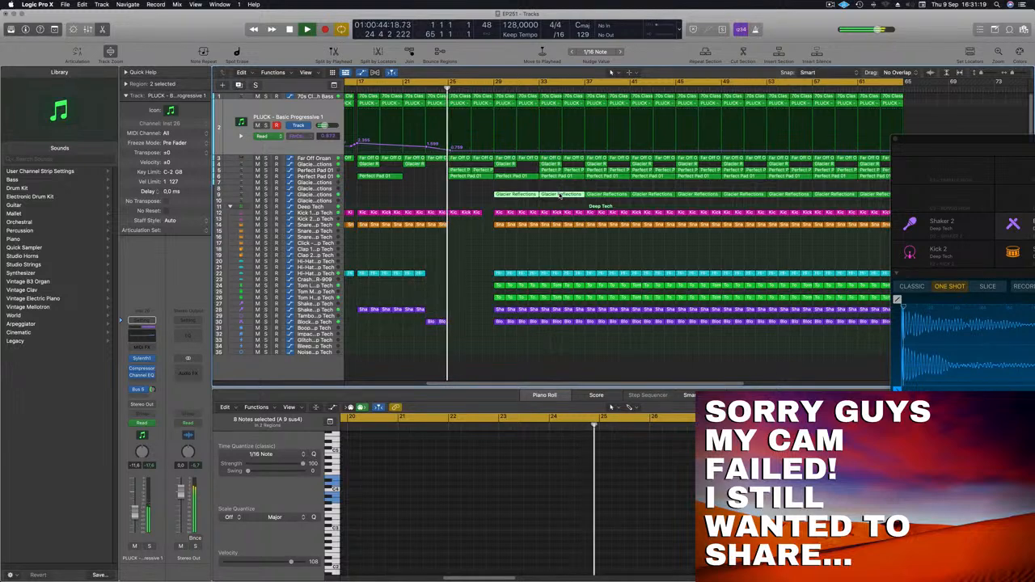
key(BackSpace)
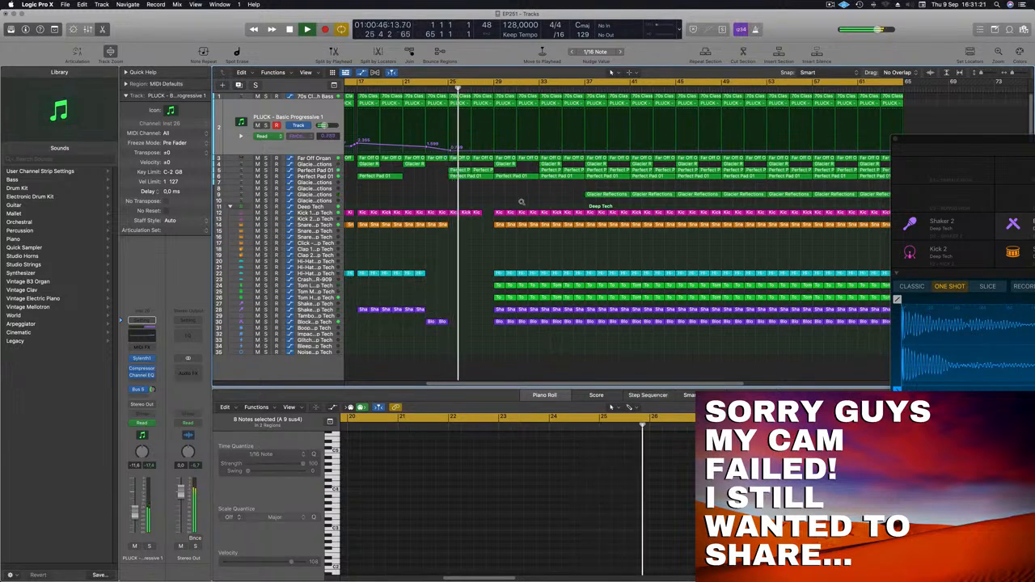
key(super+Left)
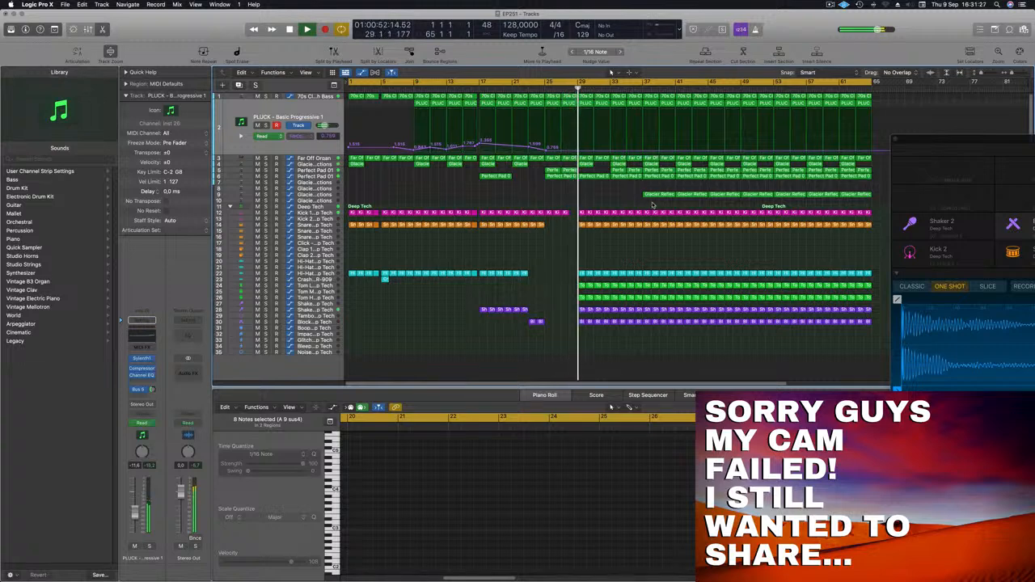
drag(643, 207, 674, 330)
key(Delete)
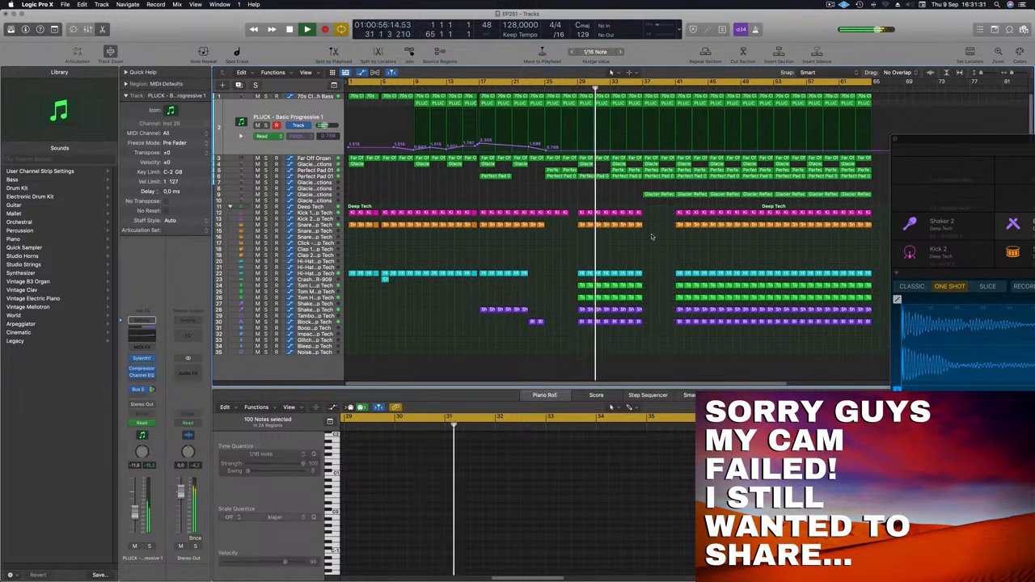
key(super+Left)
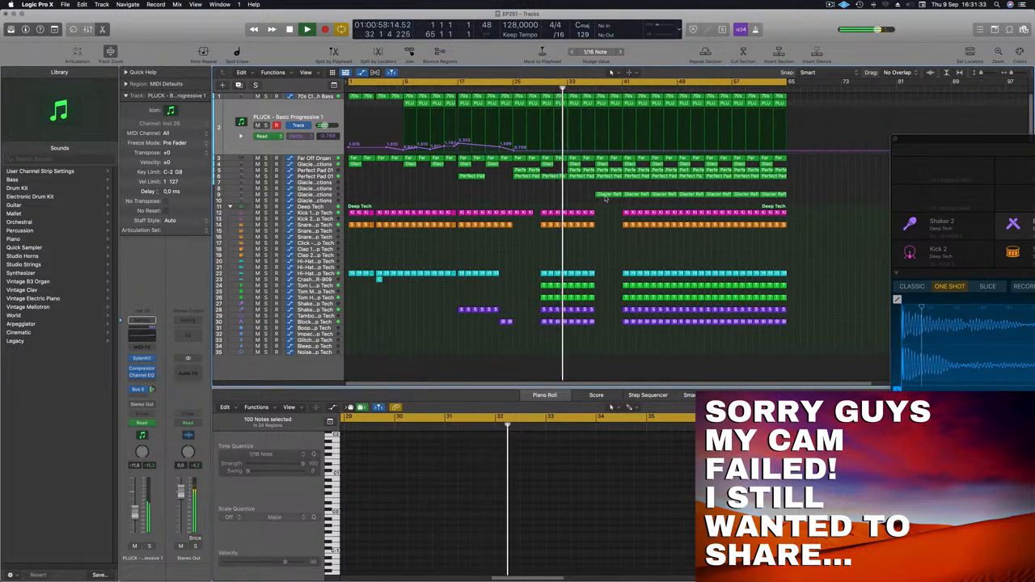
mouse_move(603, 197)
mouse_down()
mouse_move(576, 199)
mouse_move(602, 199)
mouse_up()
key(super+Left)
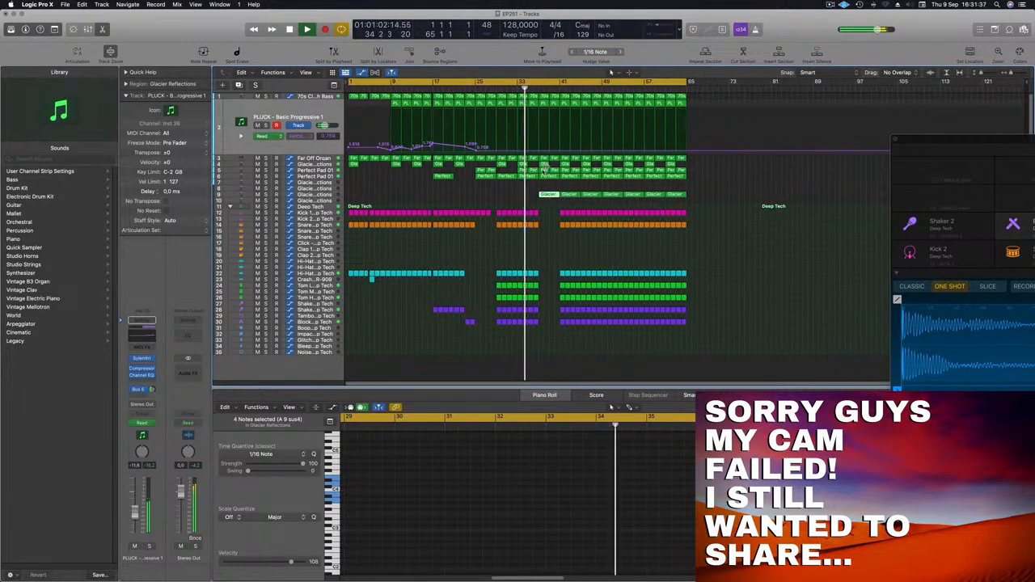
click(544, 170)
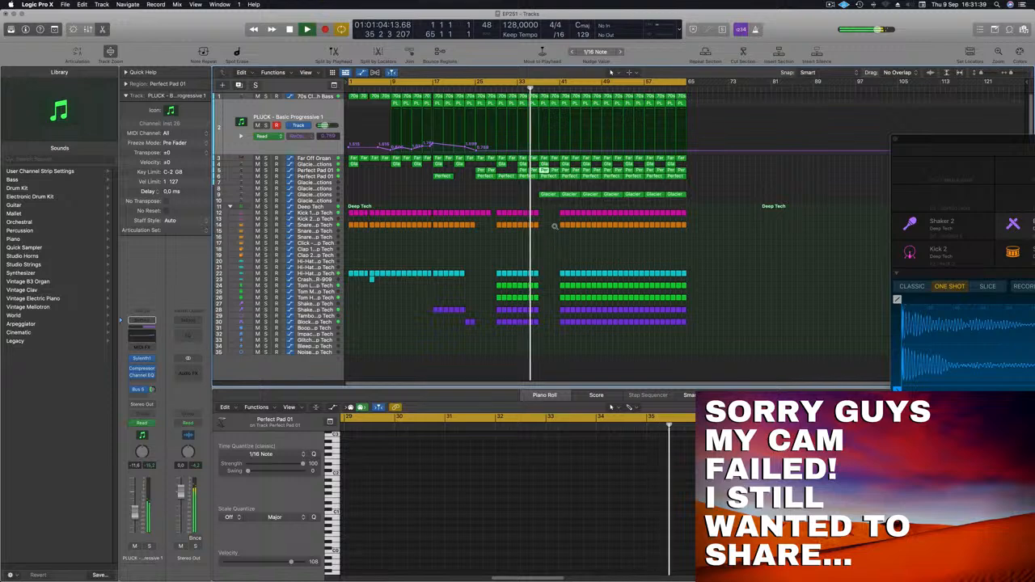
Step: Extend the pluck track's filter automation from bar 29 with one rise to bar 33 and another peaking at bar 37, each followed by a drop
key(super+Right)
key(super+Right)
key(super+Right)
key(super+Right)
scroll(616, 210, right, 1)
scroll(618, 209, right, 4)
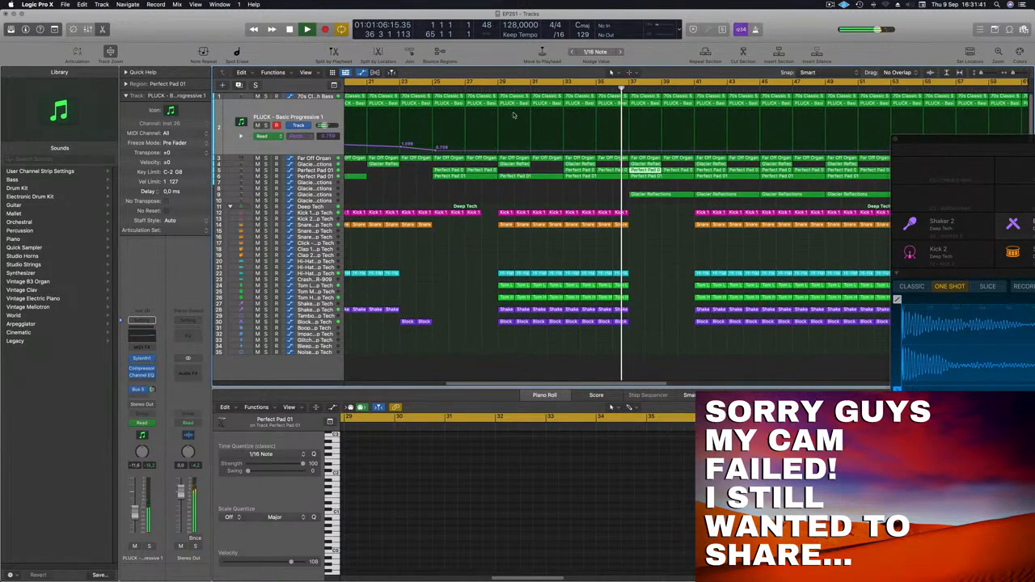
click(489, 89)
click(497, 151)
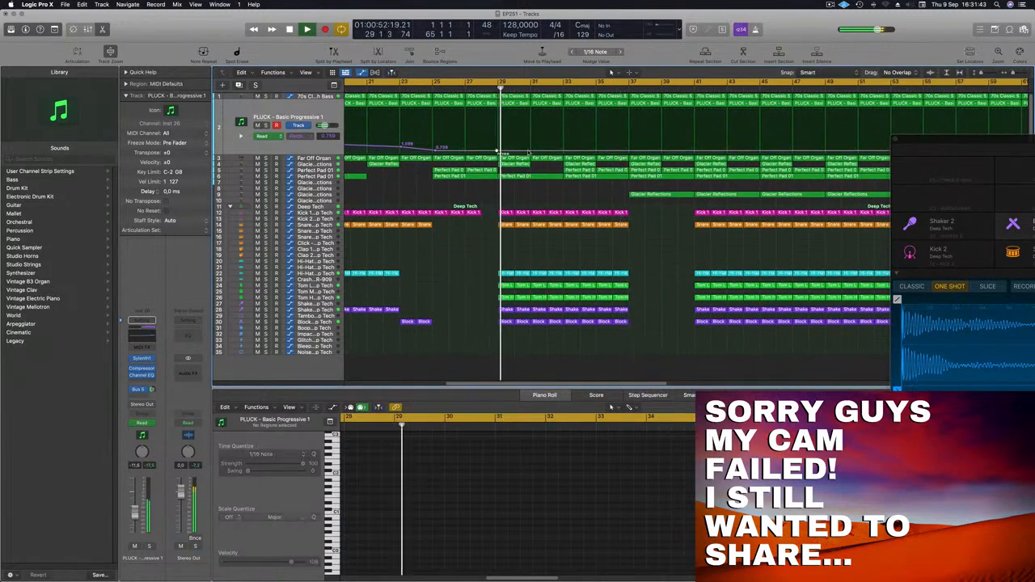
click(565, 152)
mouse_move(565, 152)
mouse_down()
mouse_move(562, 139)
mouse_move(563, 148)
mouse_up()
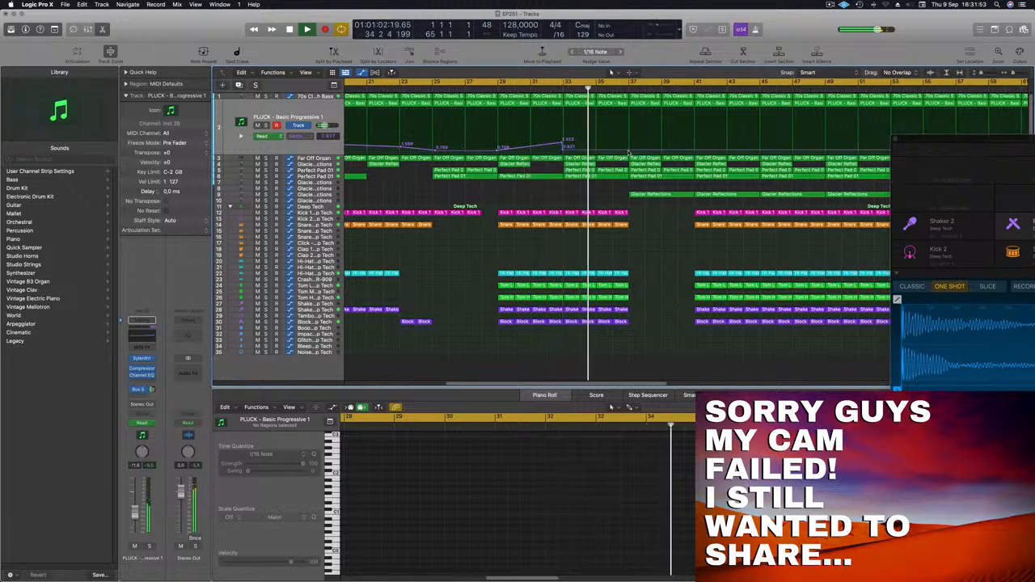
drag(629, 149, 629, 148)
Step: Listen through the arrangement from the second drum break onward, past the cycle's end and into the intro, and stop playback
key(super+Left)
key(super+Left)
key(super+Left)
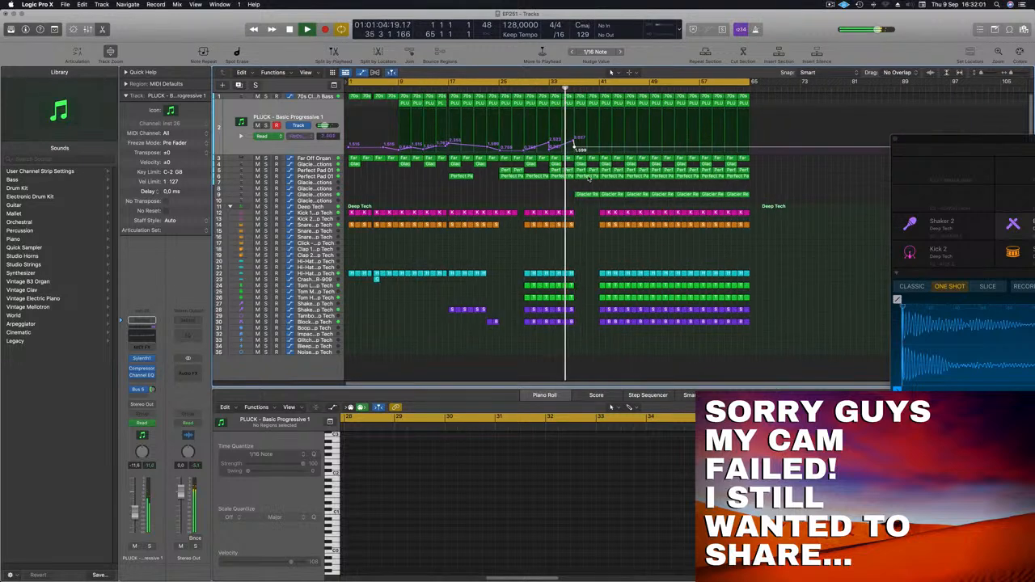
click(588, 176)
key(super+Left)
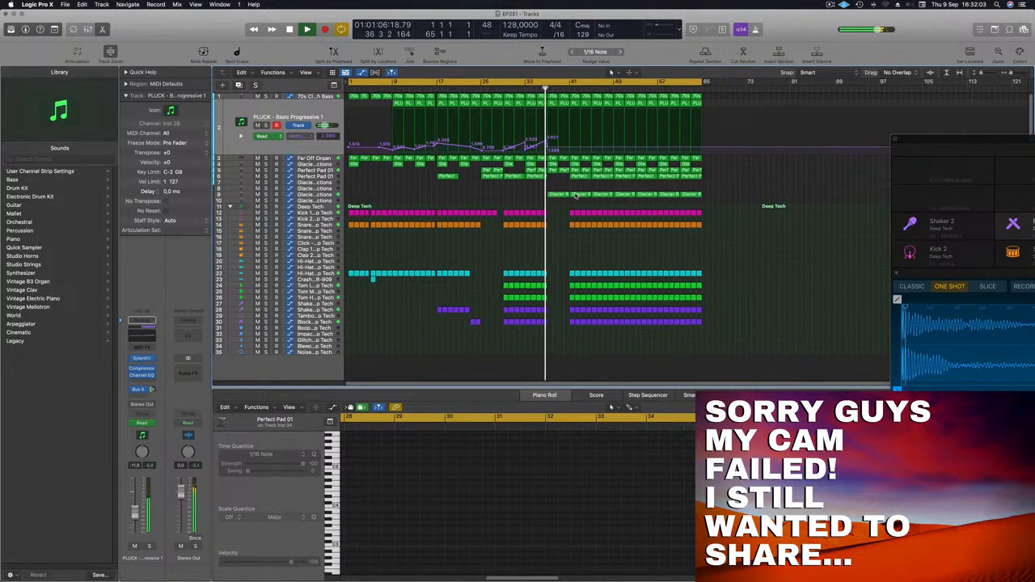
click(566, 194)
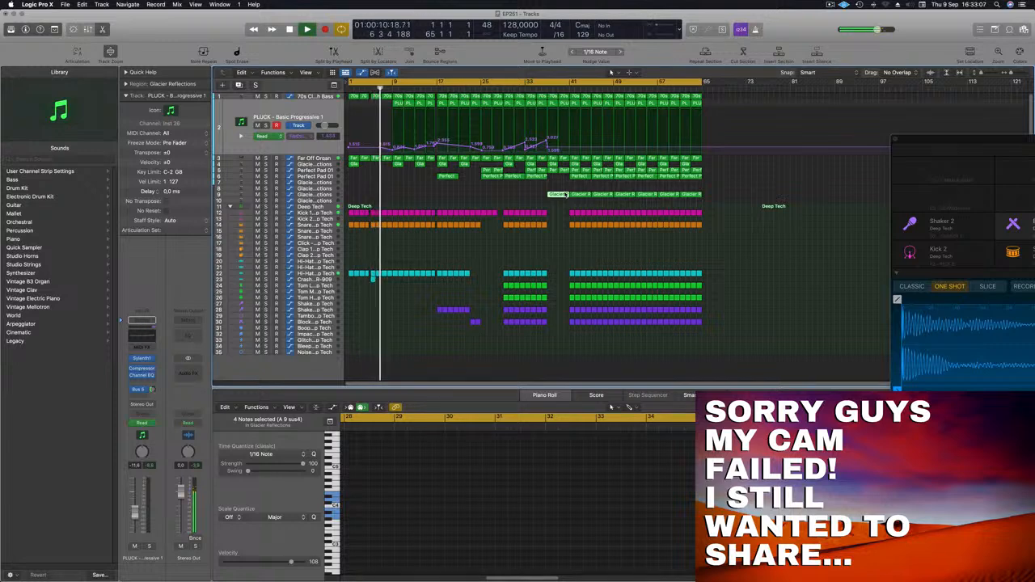
key(space)
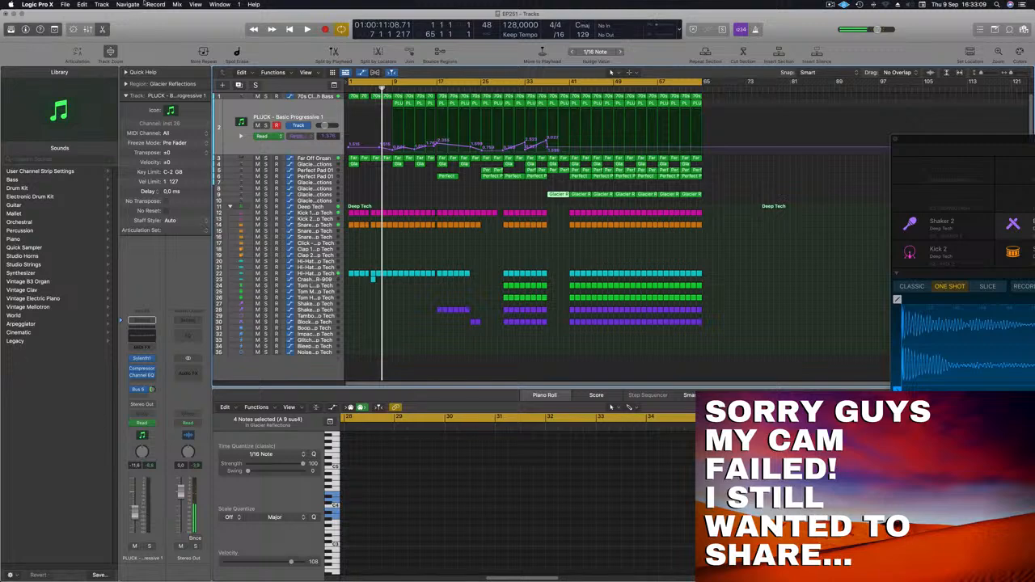
click(830, 4)
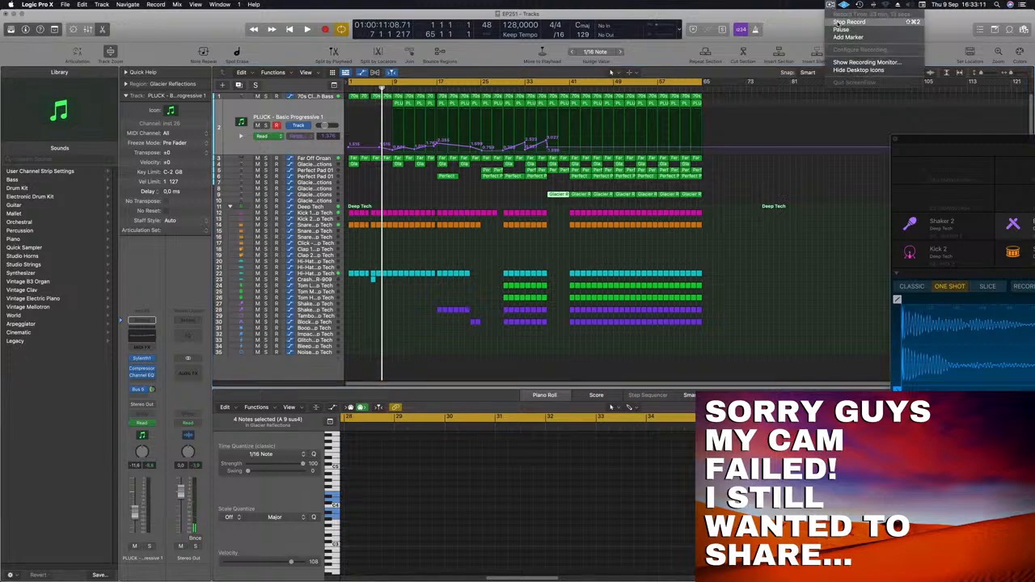